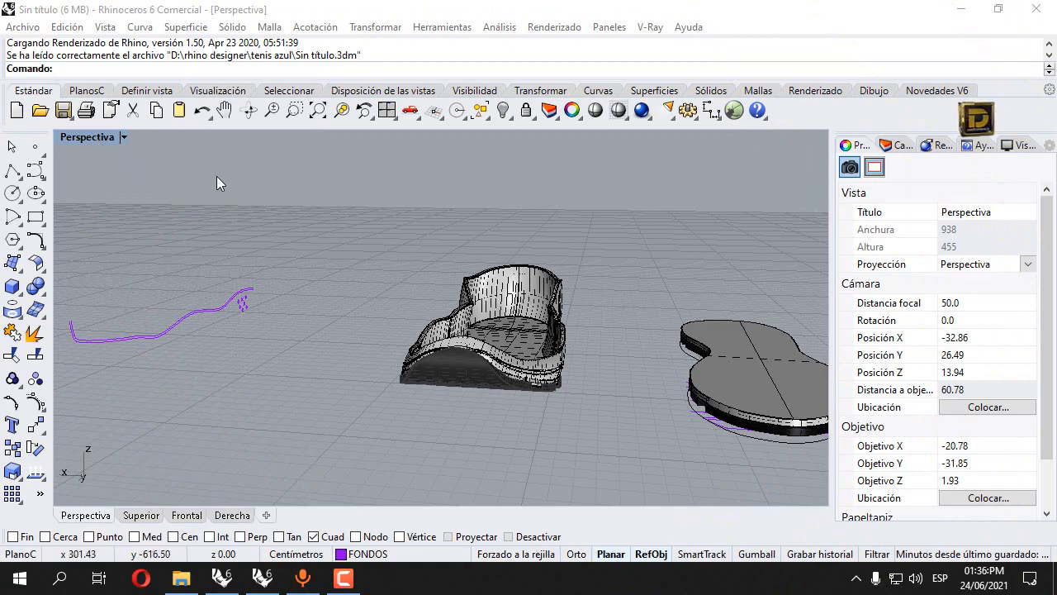
- Hide the nine loose curves lying apart from the two sole models
right_drag(237, 200, 605, 217)
drag(578, 185, 690, 388)
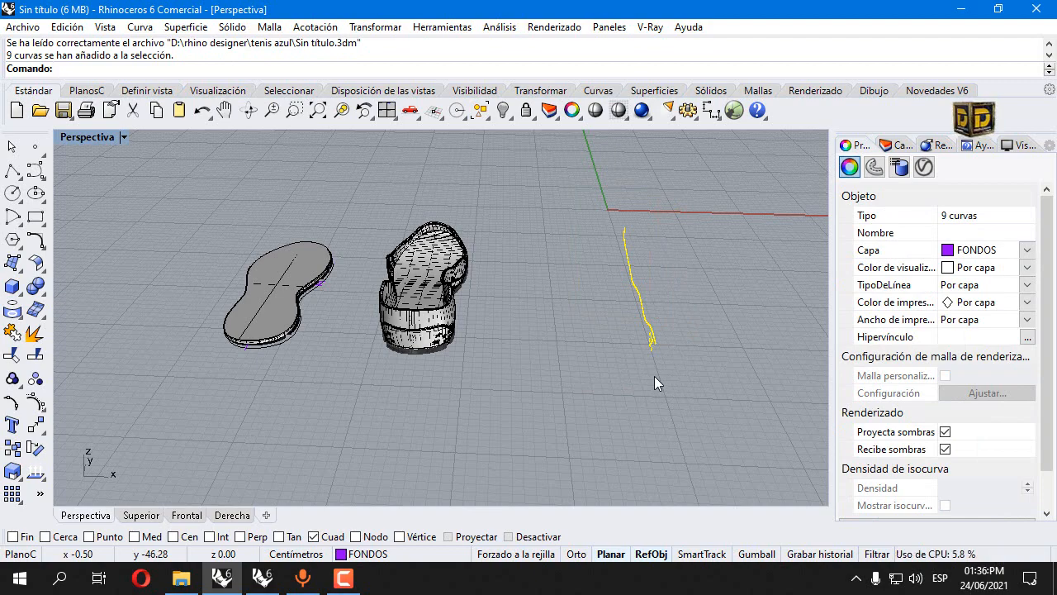
right_drag(479, 265, 402, 205)
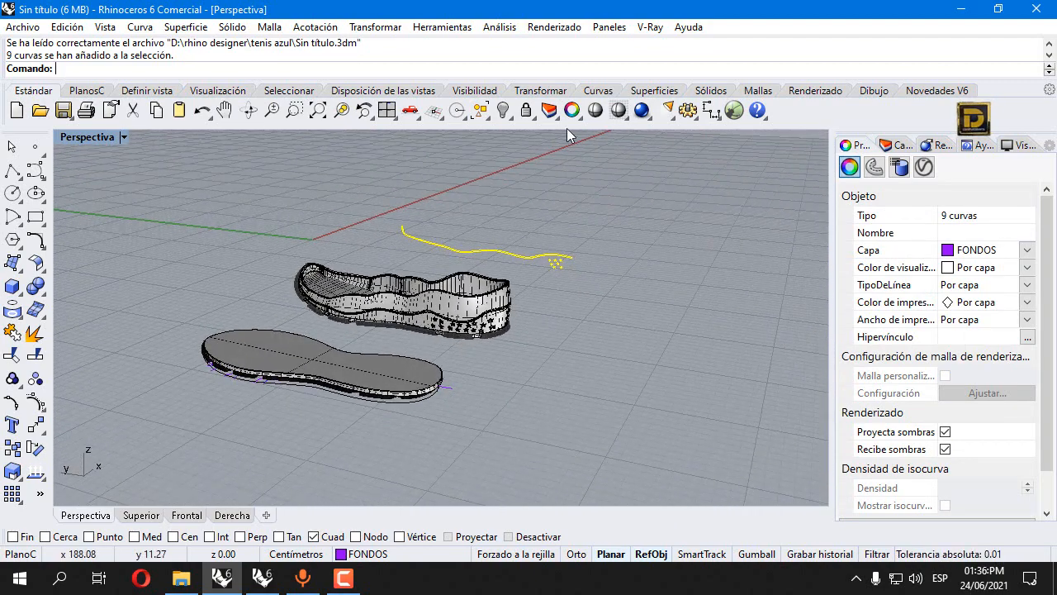
click(504, 110)
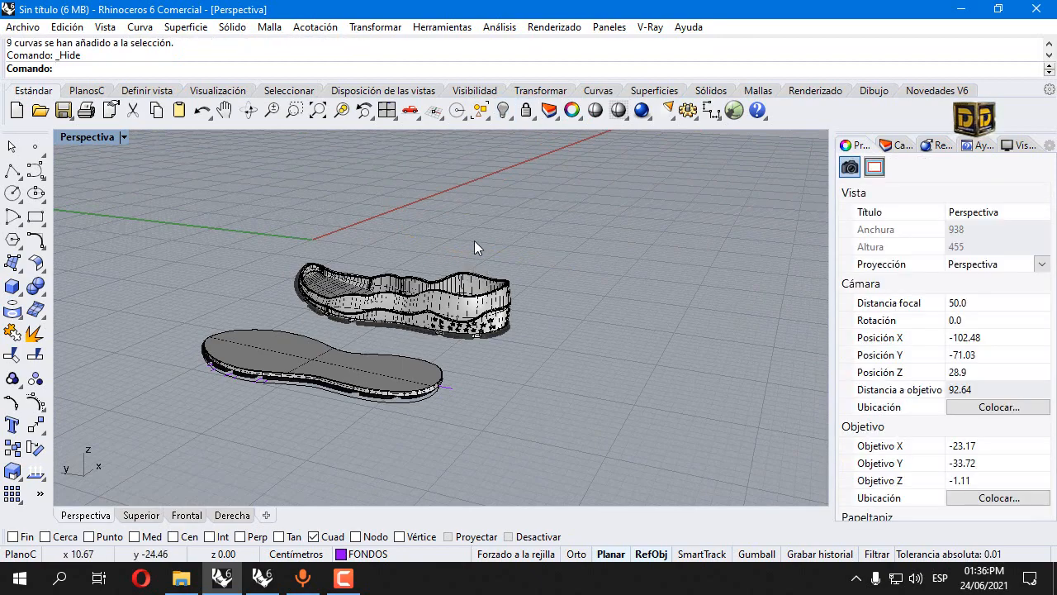
- Hide the separate flat sole model together with its surrounding curves
right_drag(316, 284, 538, 330)
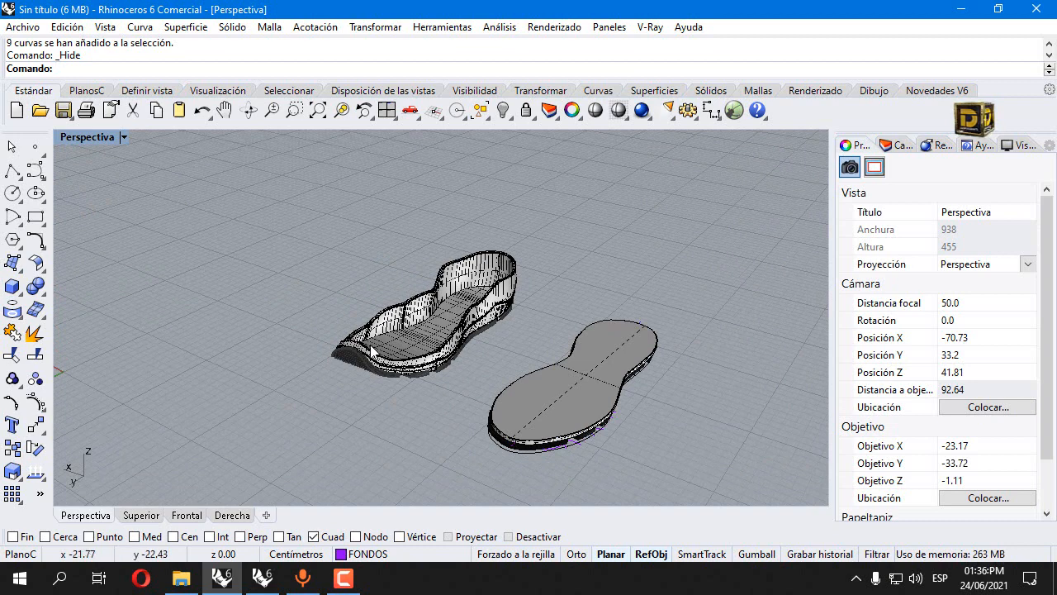
scroll(371, 351, up, 2)
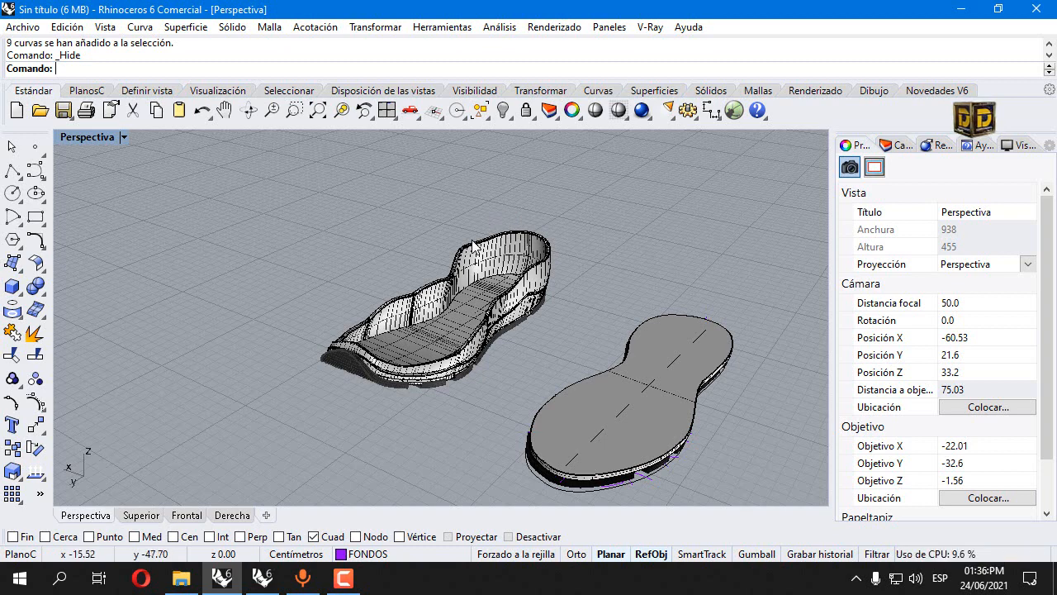
drag(605, 511, 605, 511)
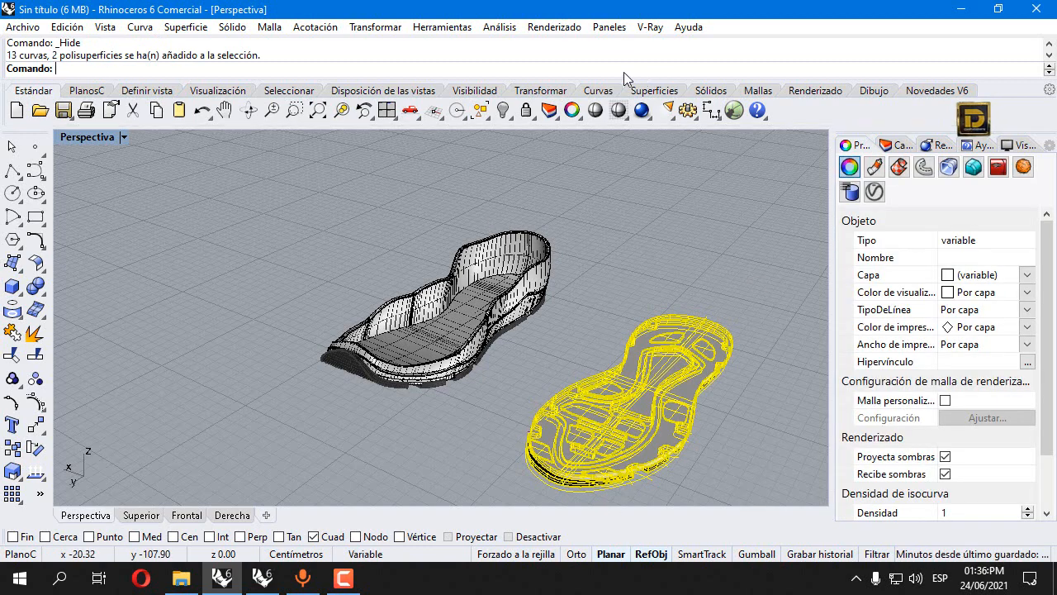
click(512, 108)
- Hide the five small curves left where the flat sole was, keeping only the walled sole
right_drag(570, 372, 450, 374)
right_drag(386, 407, 662, 317)
drag(663, 318, 596, 429)
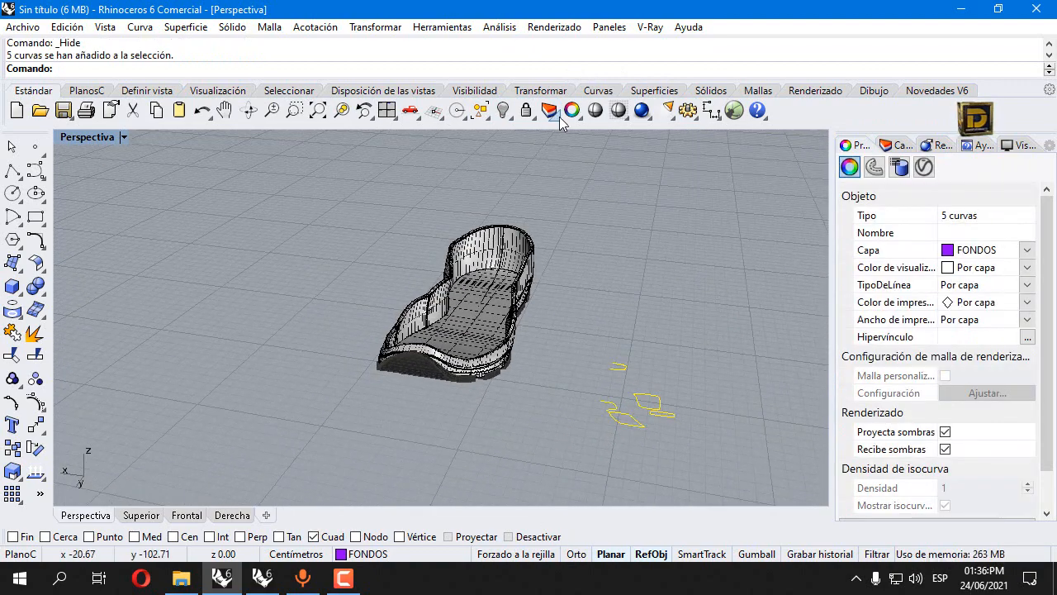
click(503, 110)
- Create layer Capa 02, colour it dark red (RGB 167, 0, 0) and make it the current layer
click(899, 147)
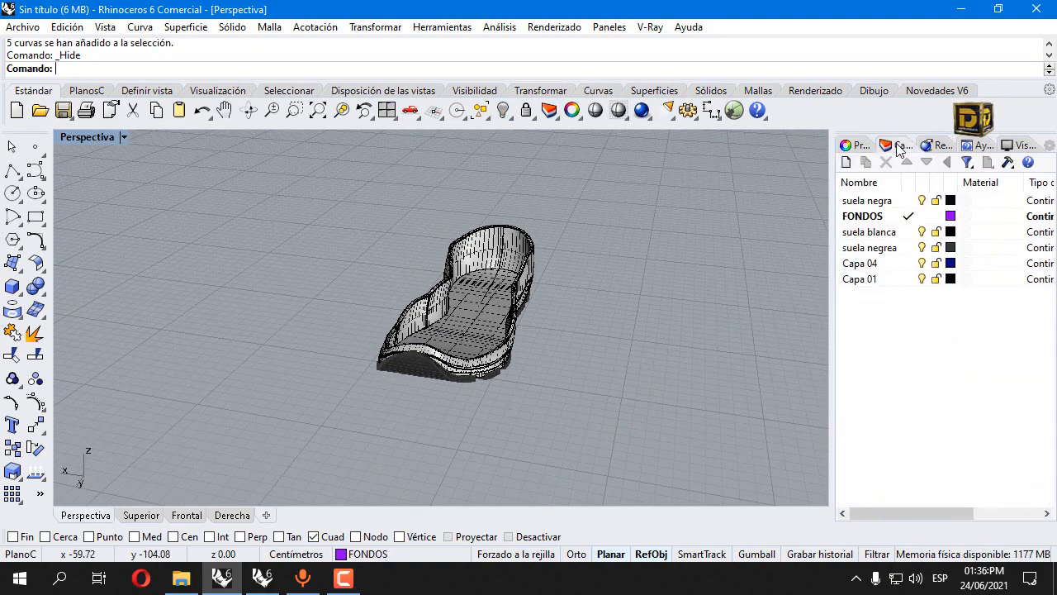
click(846, 162)
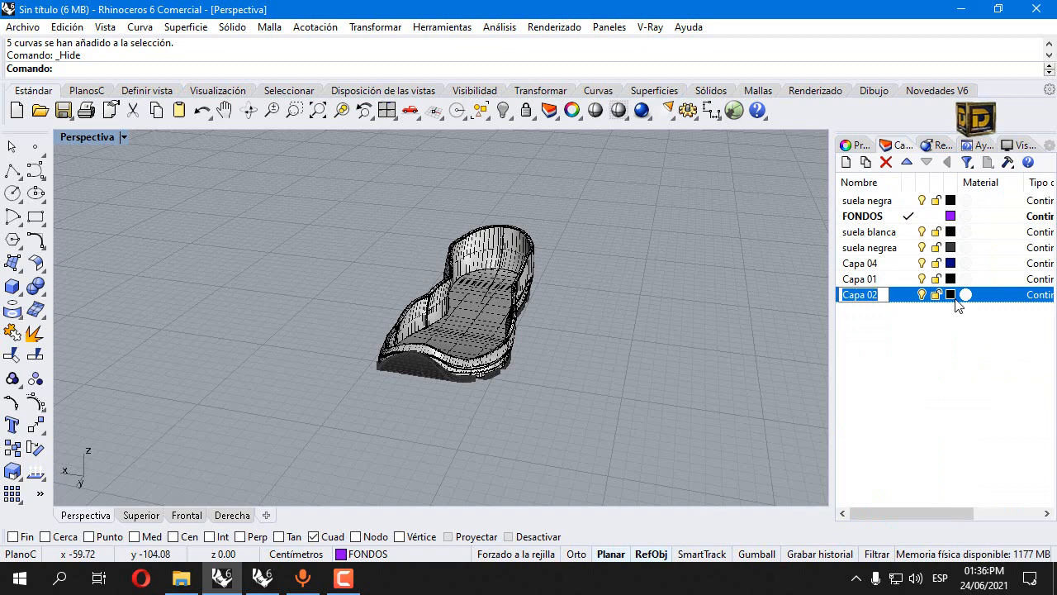
click(951, 294)
drag(545, 210, 494, 211)
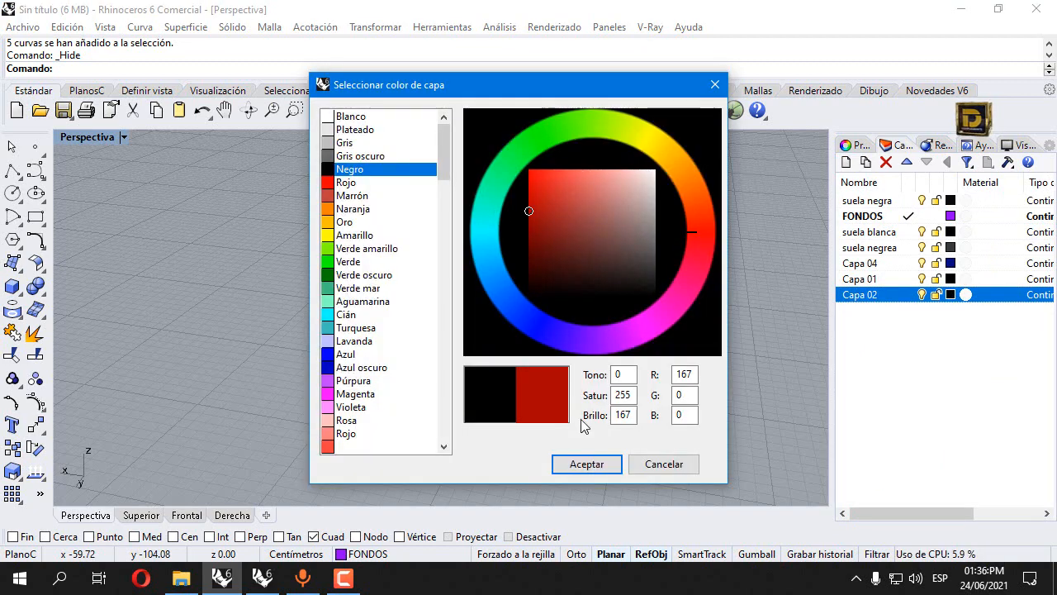
click(587, 464)
right_drag(588, 464, 361, 294)
scroll(347, 331, up, 5)
click(908, 295)
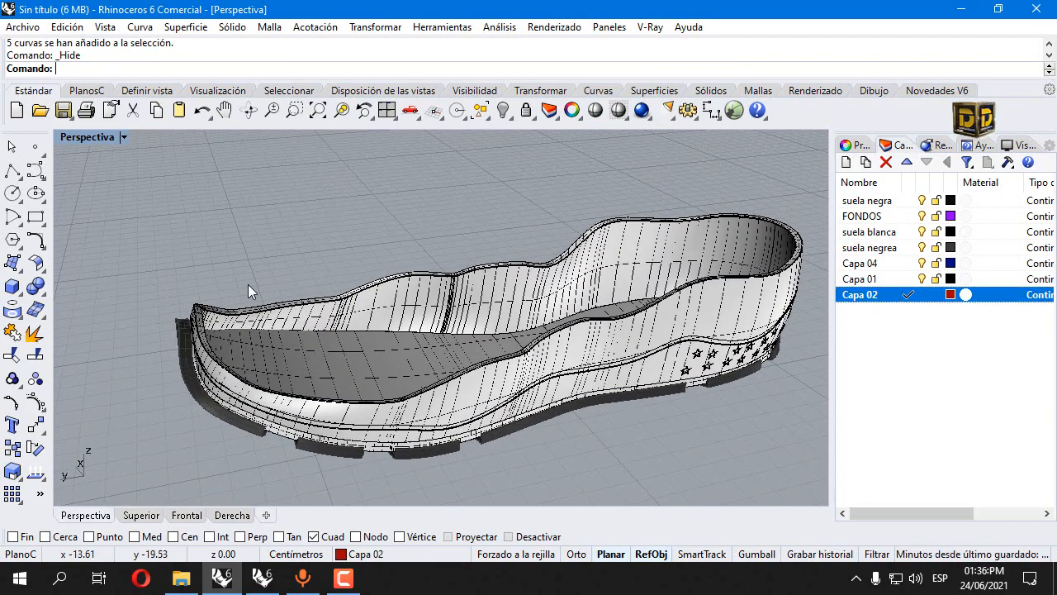
- Start duplicating edges of the walled sole, selecting the inner top rim edges around the toe and excluding the short cross edge
click(18, 311)
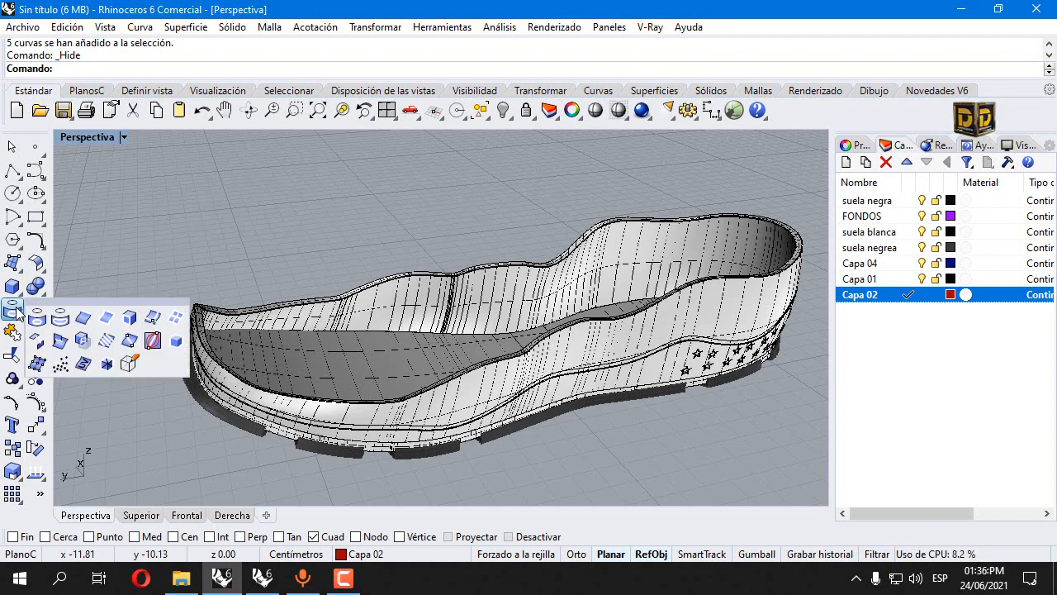
click(86, 318)
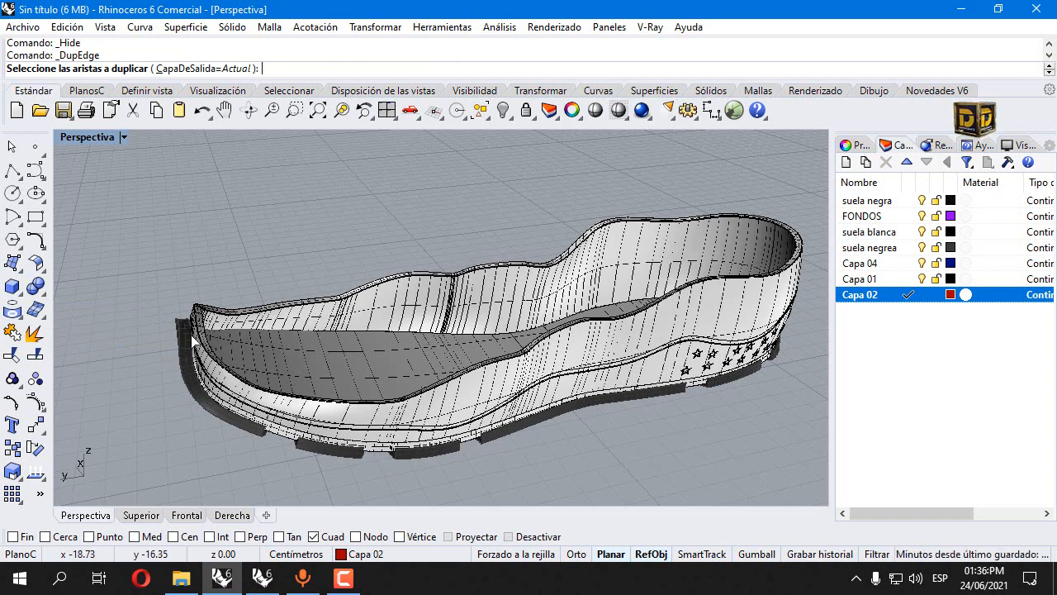
scroll(216, 332, up, 4)
click(212, 301)
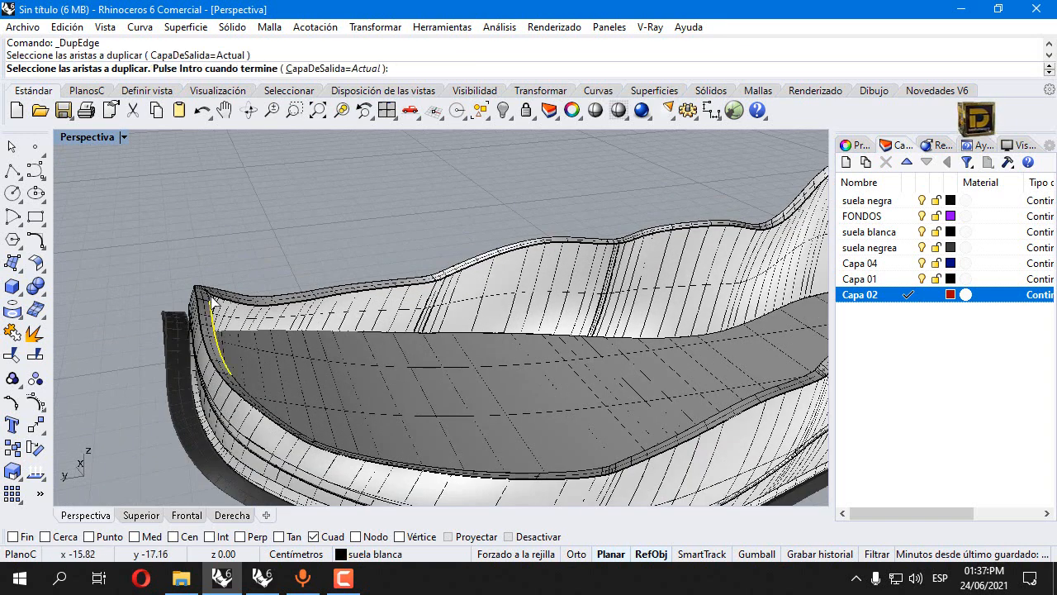
scroll(211, 301, up, 2)
click(207, 309)
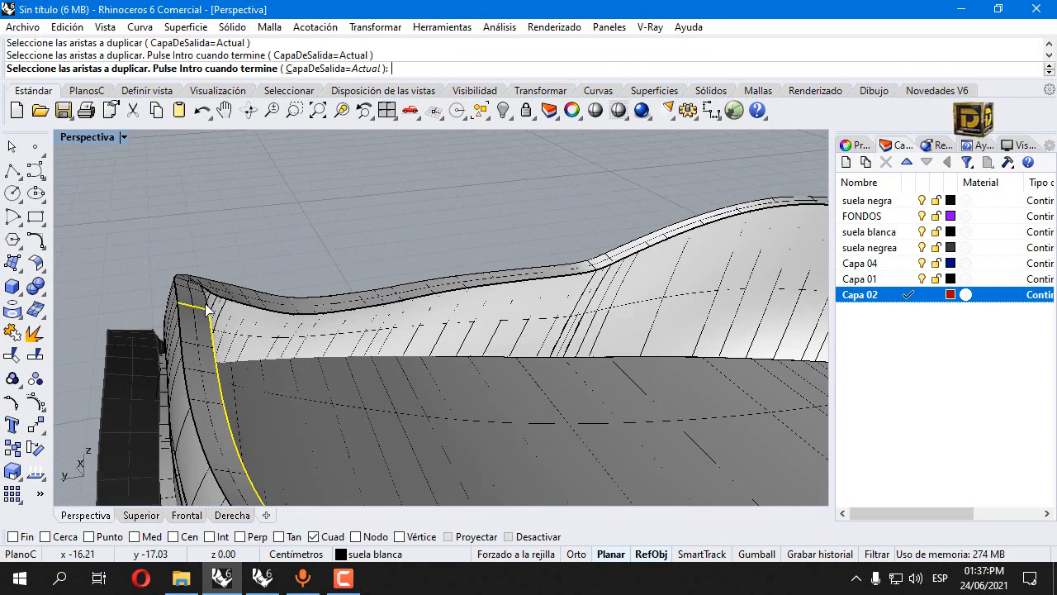
click(207, 310)
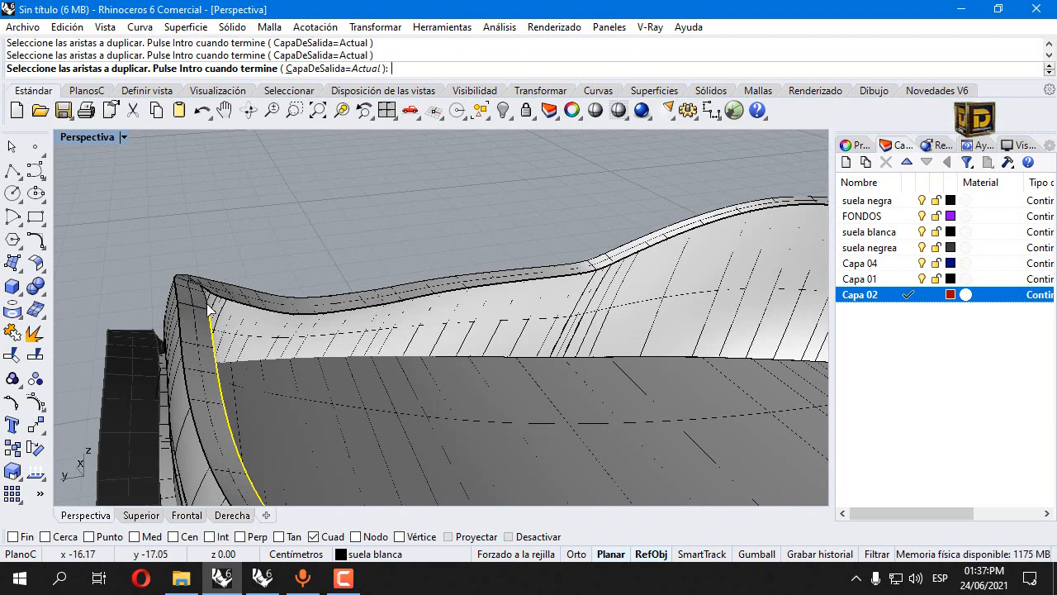
scroll(206, 297, up, 3)
scroll(207, 296, down, 2)
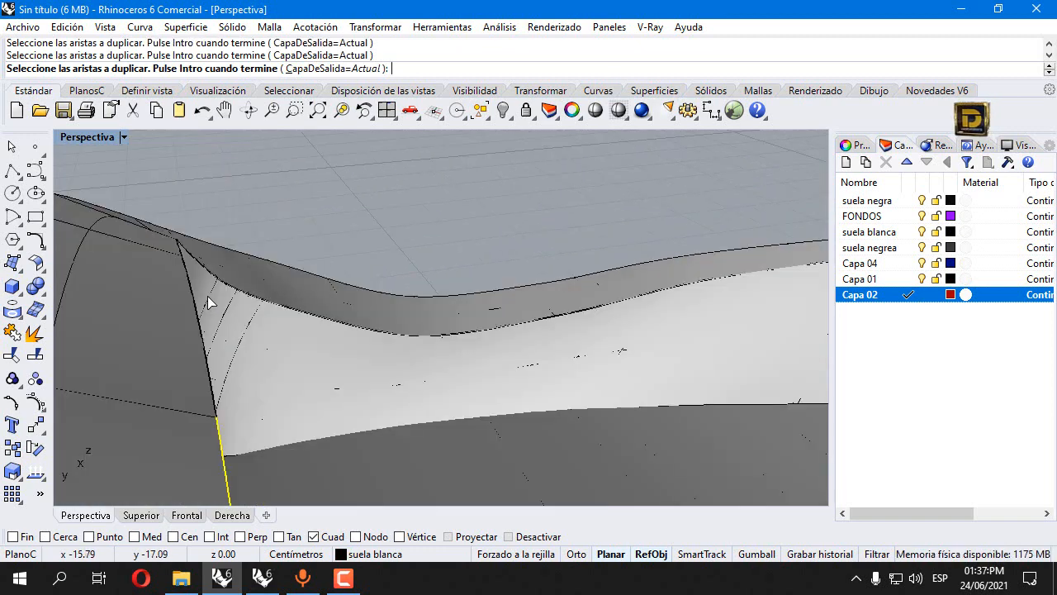
click(208, 295)
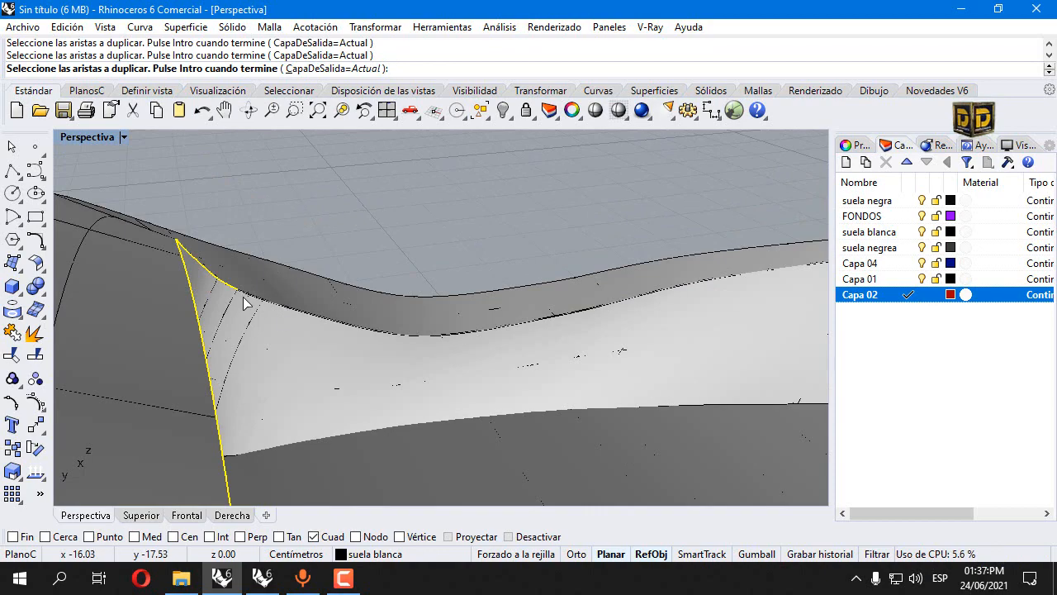
click(275, 301)
scroll(223, 279, down, 3)
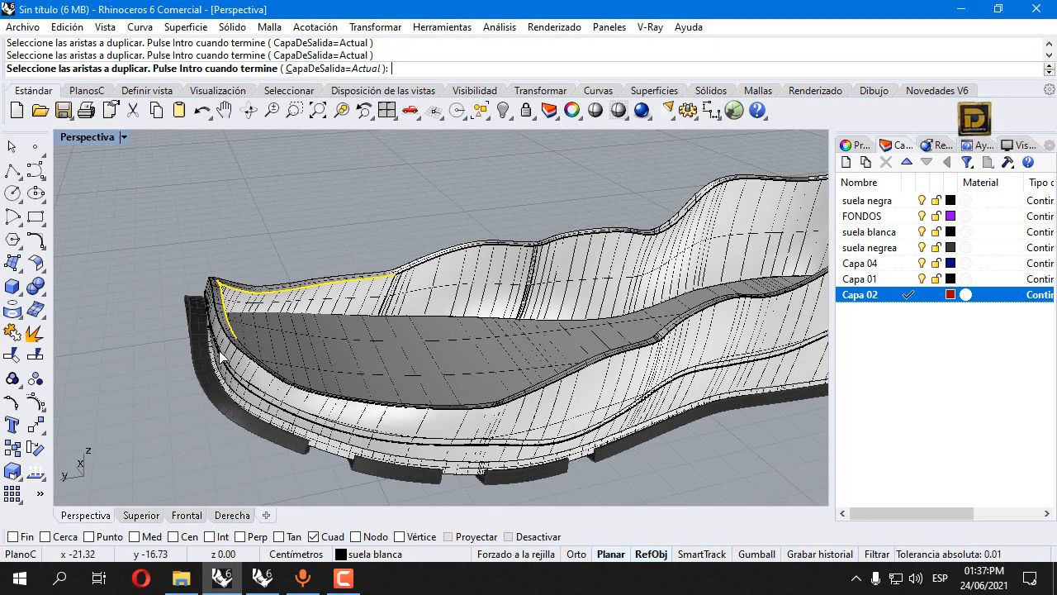
- Add the inner rim edges along the near side of the sole, from the toe to the midfoot, to the edges being duplicated
scroll(240, 330, up, 2)
scroll(252, 343, up, 2)
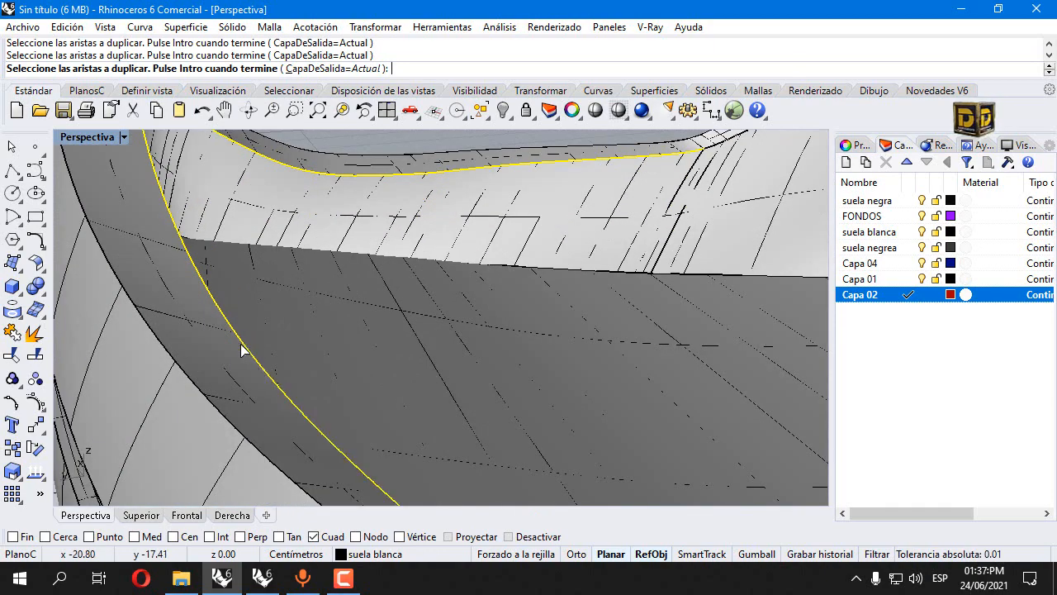
scroll(248, 351, down, 4)
scroll(413, 330, up, 2)
scroll(427, 345, up, 3)
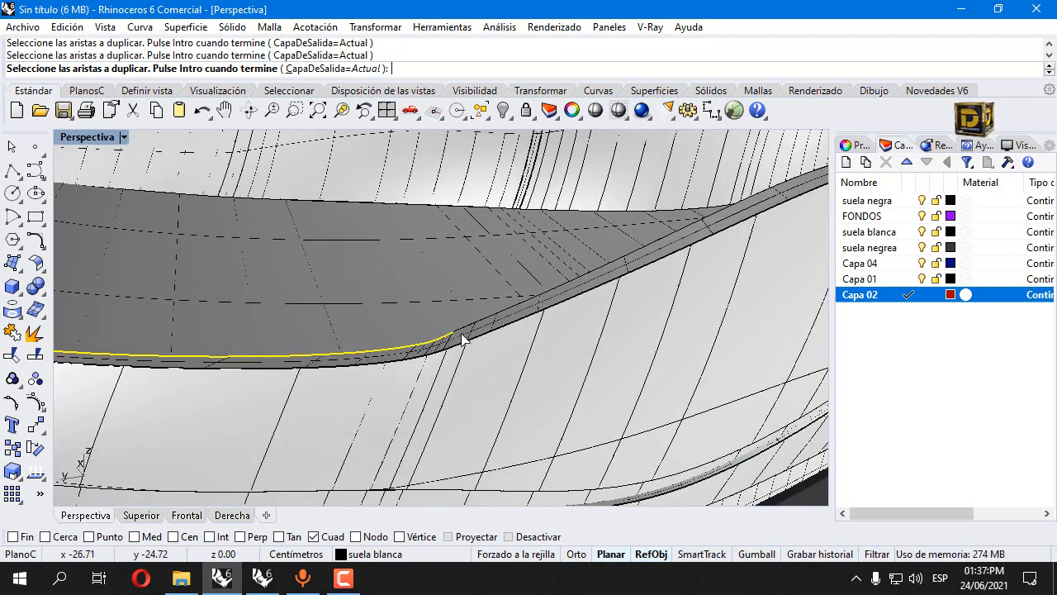
click(465, 332)
scroll(438, 332, down, 3)
scroll(597, 272, up, 6)
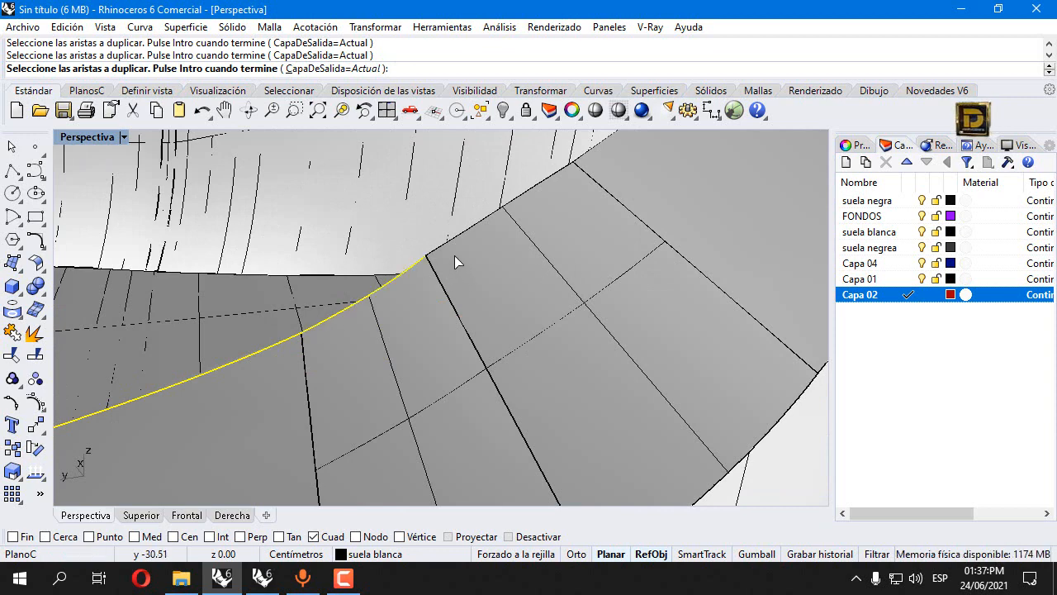
- Add the inner rim edges from the near-side midfoot around the heel to the edges being duplicated
scroll(332, 278, down, 3)
scroll(278, 318, up, 4)
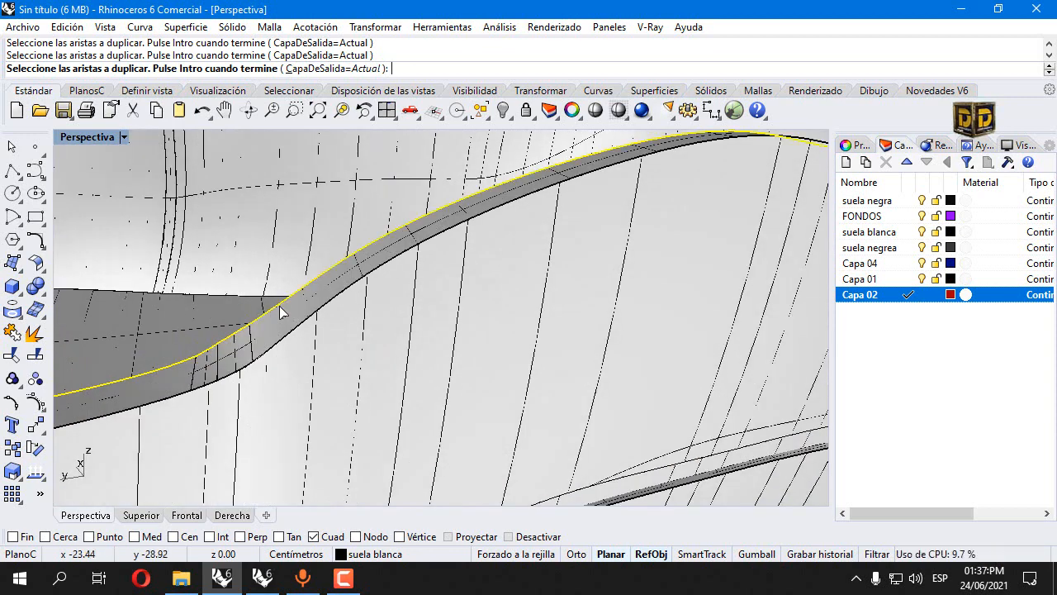
scroll(279, 312, down, 2)
scroll(258, 334, up, 2)
scroll(251, 407, down, 4)
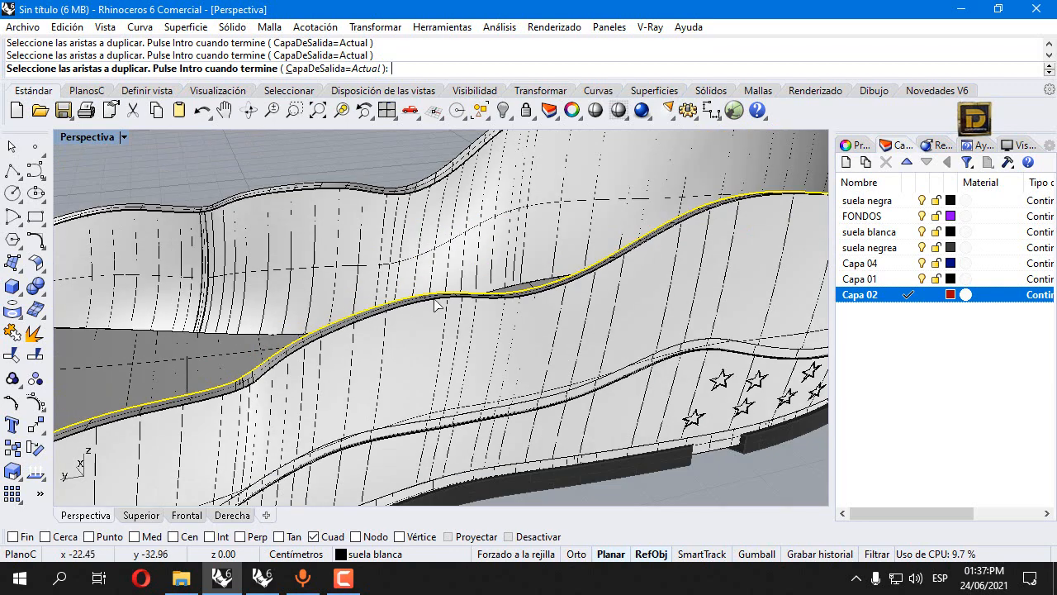
scroll(621, 182, up, 1)
scroll(636, 190, up, 3)
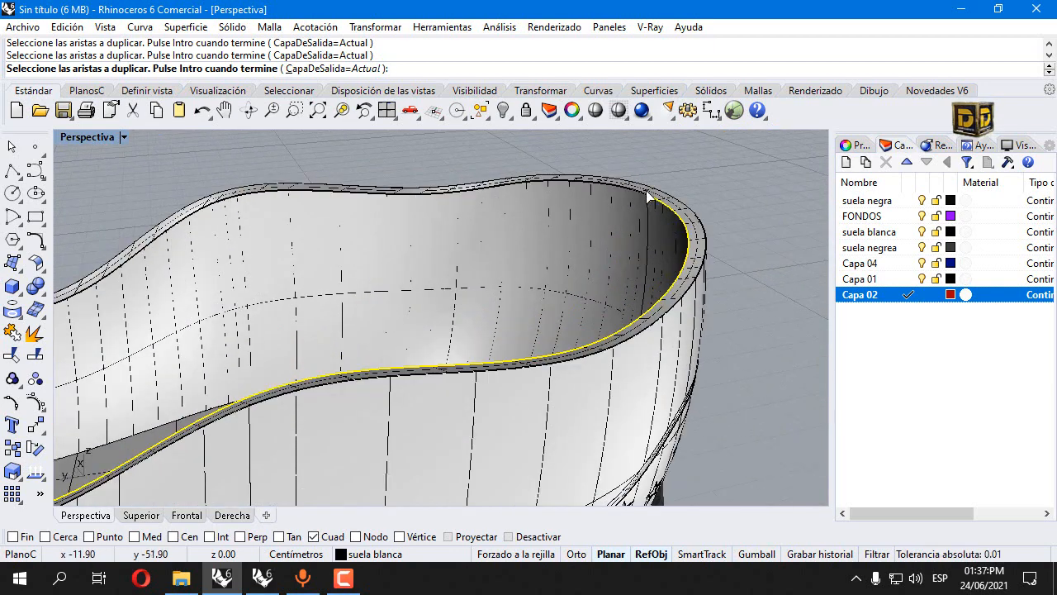
click(644, 196)
scroll(685, 224, down, 2)
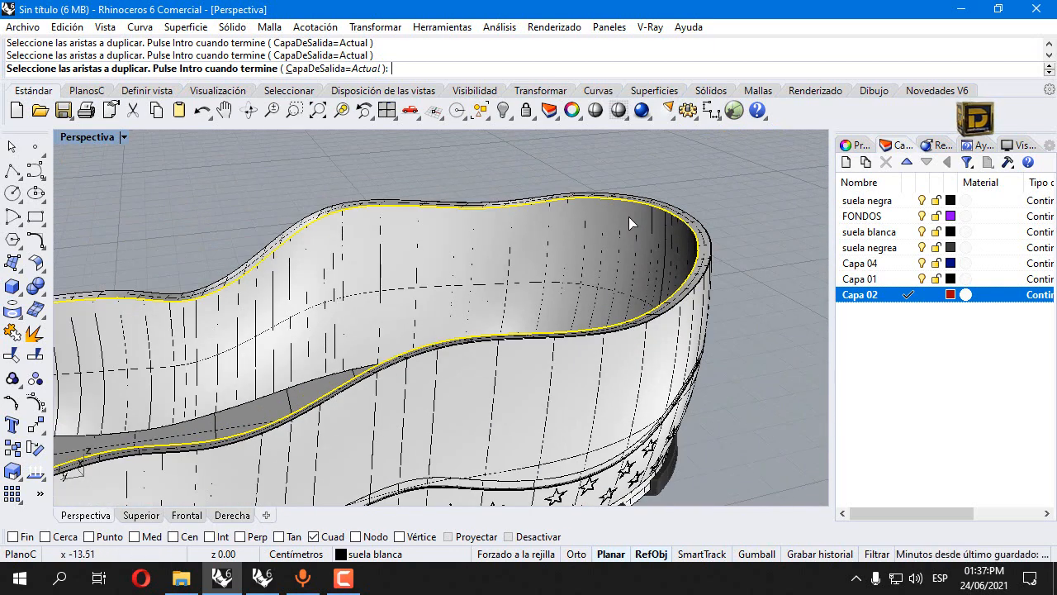
- Add the remaining far-side inner rim edges back to the toe so the selection forms a complete loop
scroll(496, 227, down, 2)
scroll(211, 281, up, 3)
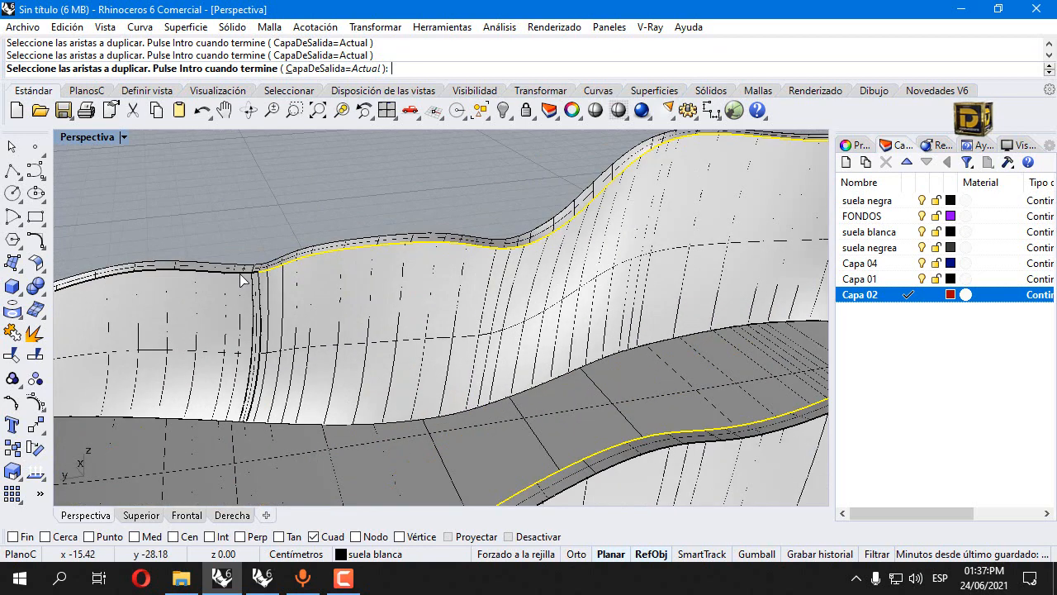
click(242, 272)
scroll(252, 271, up, 2)
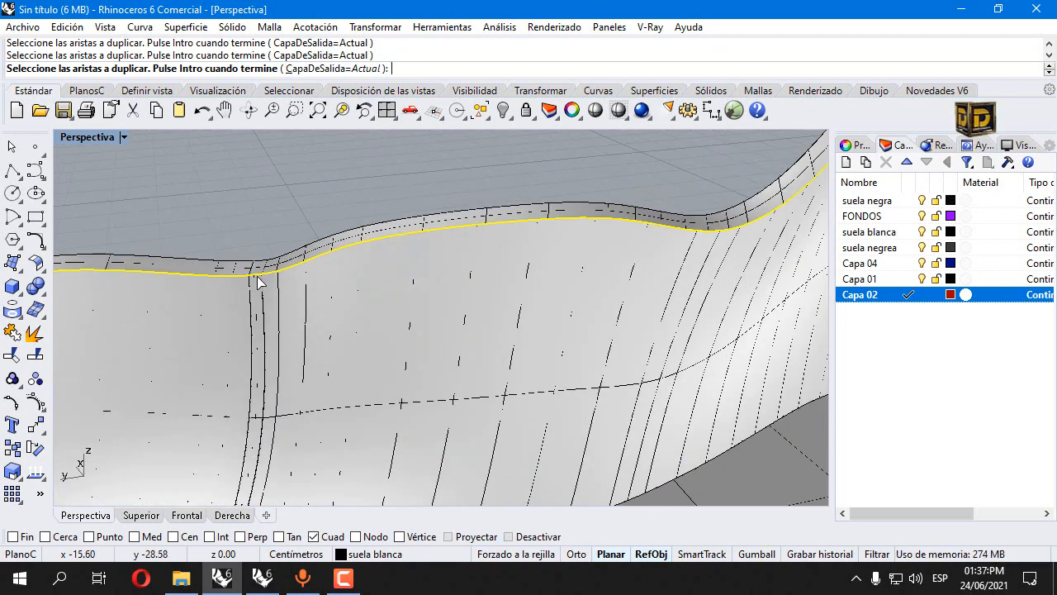
scroll(466, 291, down, 2)
scroll(191, 331, up, 4)
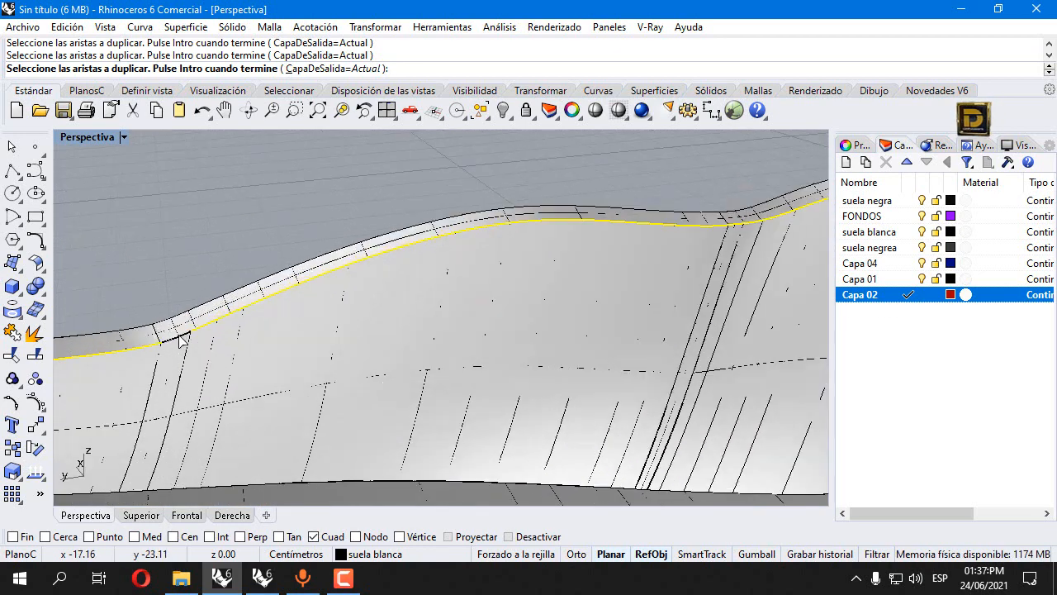
scroll(457, 312, down, 3)
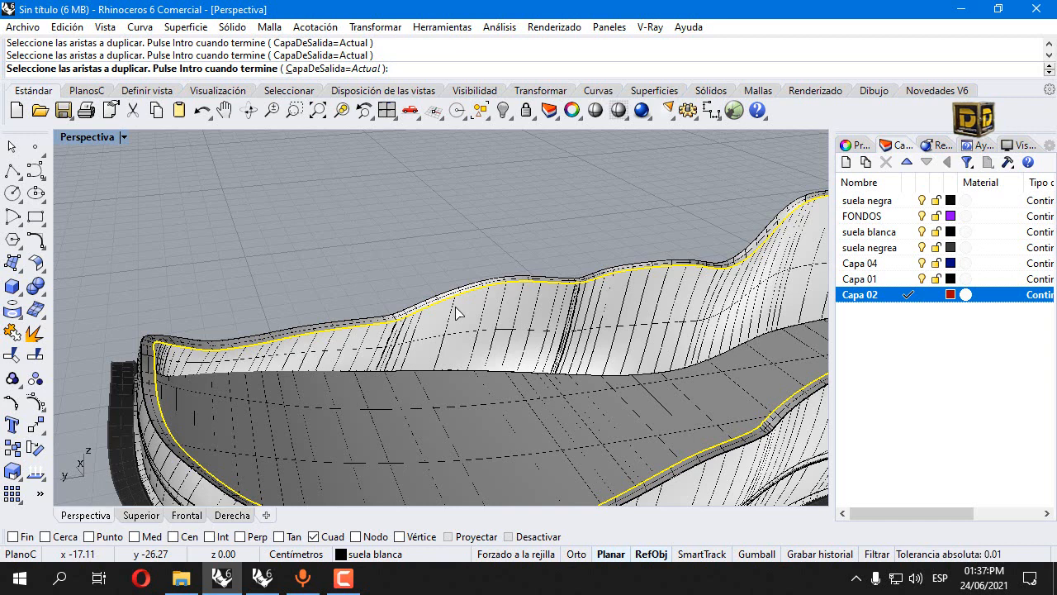
- Finish duplicating the inner rim edges and join the resulting curves into one closed curve
key(Return)
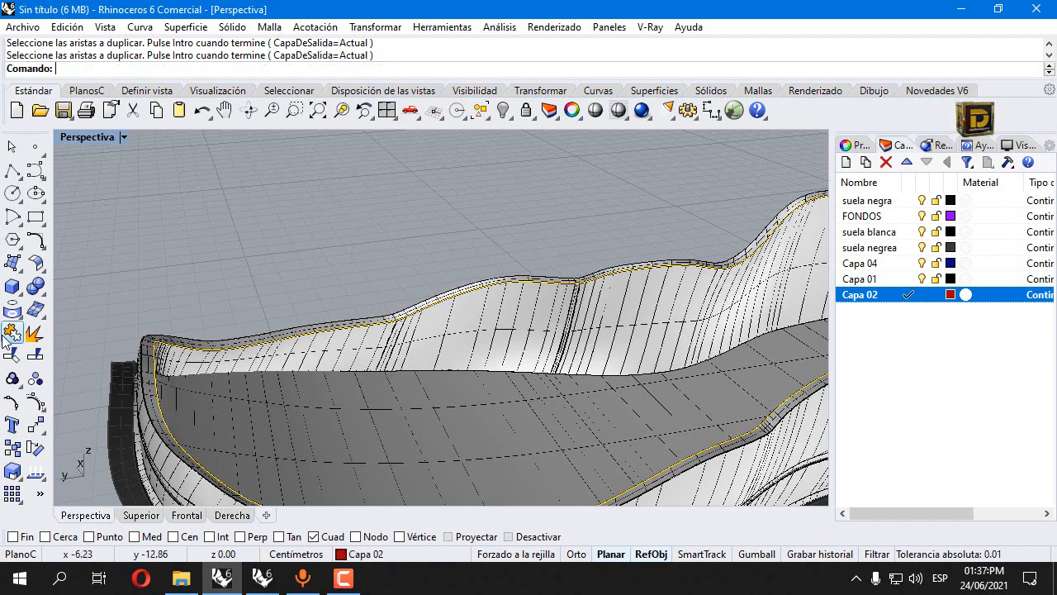
click(9, 334)
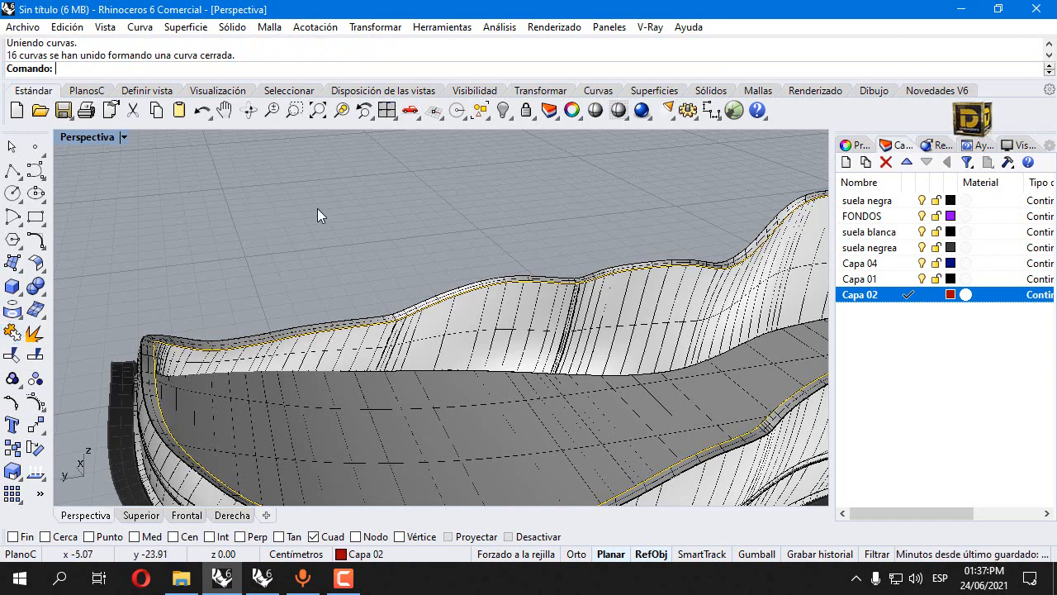
scroll(370, 261, down, 3)
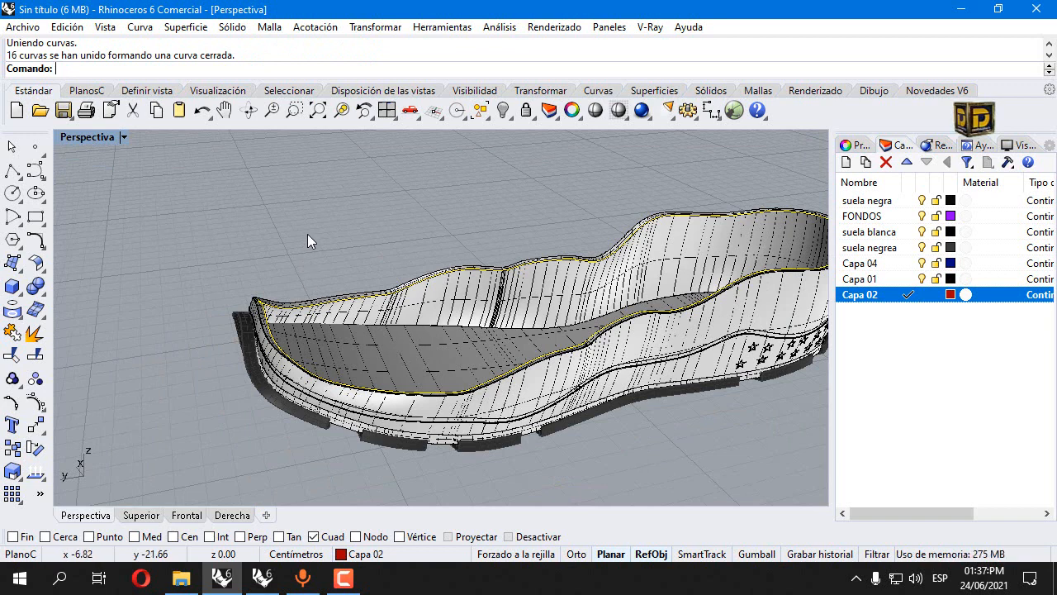
- Begin an arc defined by start, end and point, using the Near snap to start it on the near-side inner rim at the forefoot
double_click(101, 141)
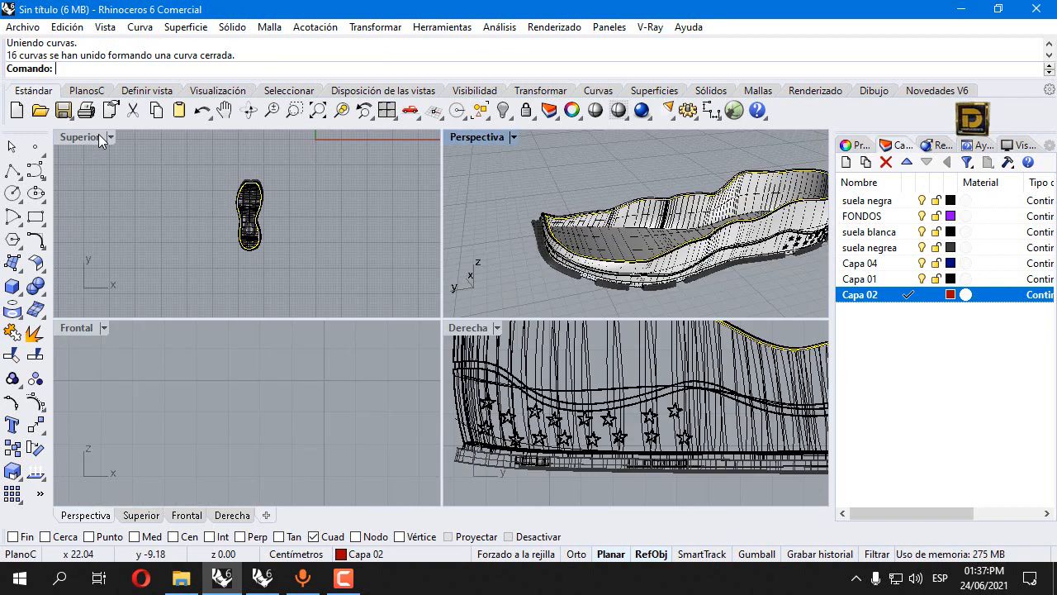
scroll(240, 188, up, 2)
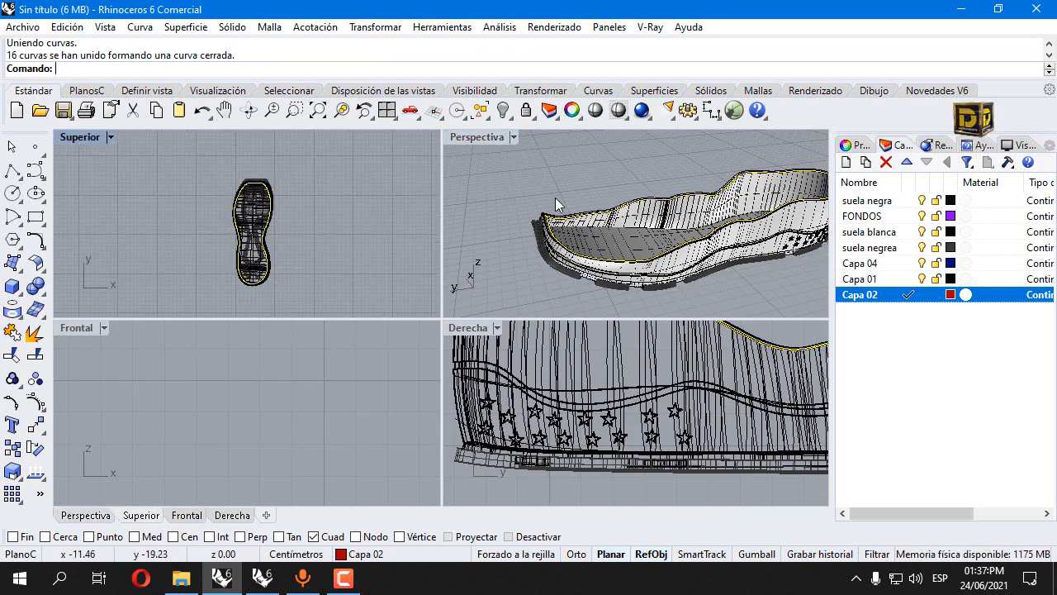
click(16, 220)
click(62, 227)
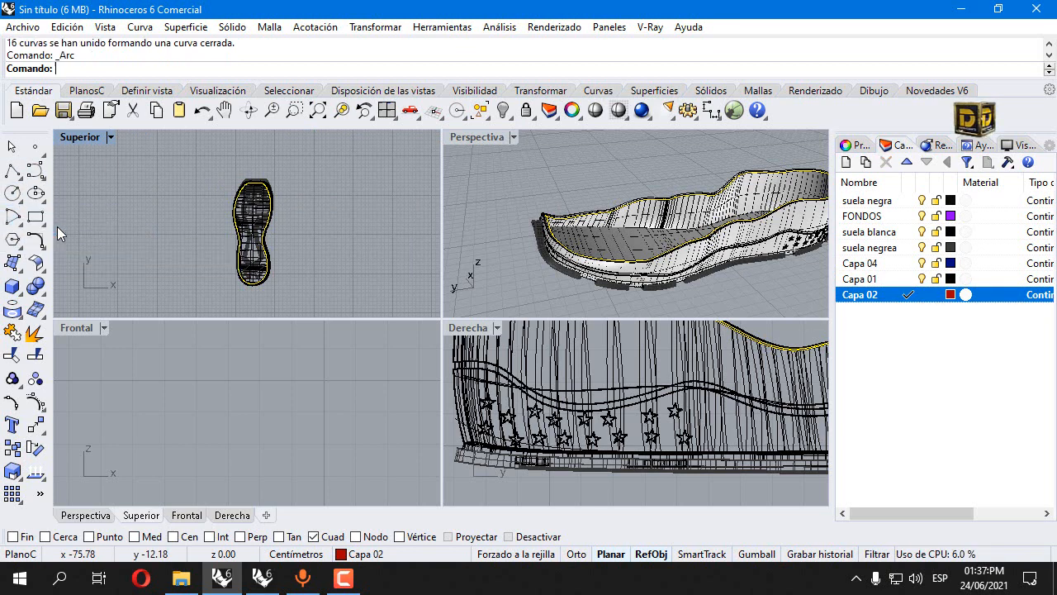
scroll(568, 394, down, 5)
scroll(583, 357, up, 6)
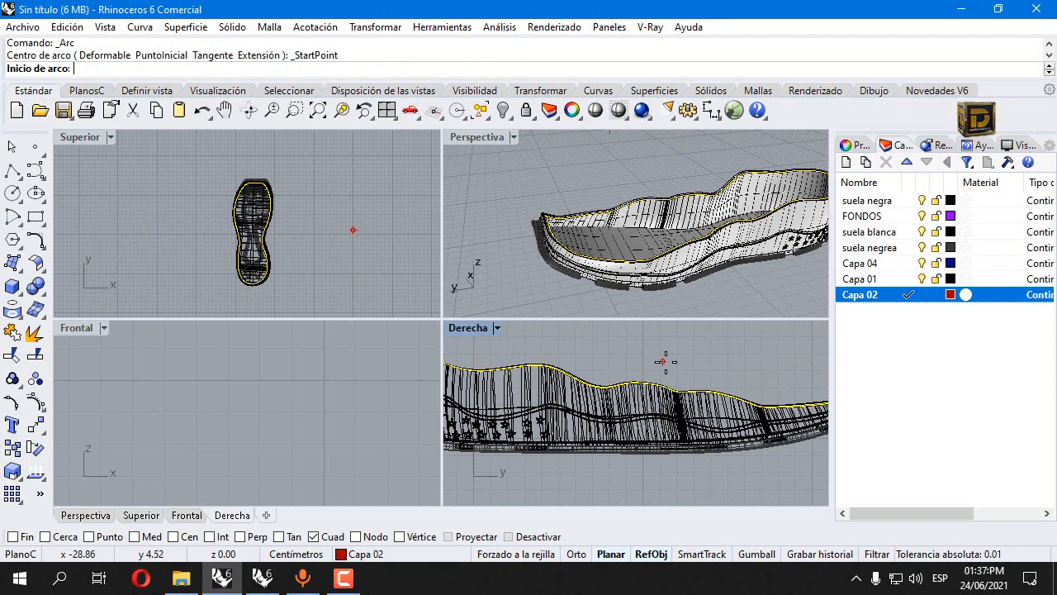
scroll(665, 361, down, 3)
click(187, 515)
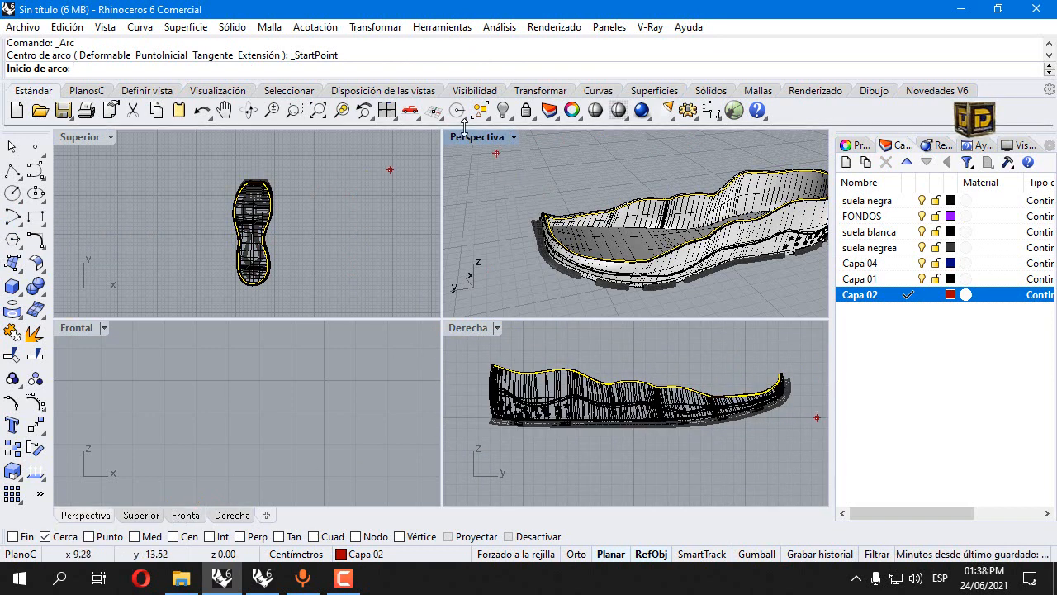
scroll(461, 280, down, 3)
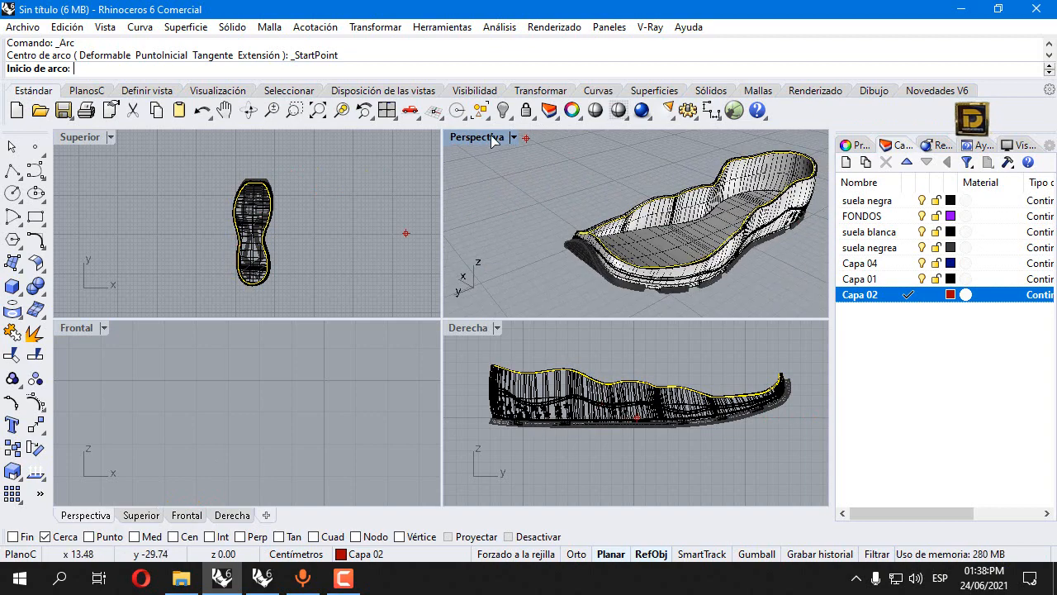
double_click(479, 137)
scroll(278, 267, down, 3)
right_drag(361, 271, 713, 248)
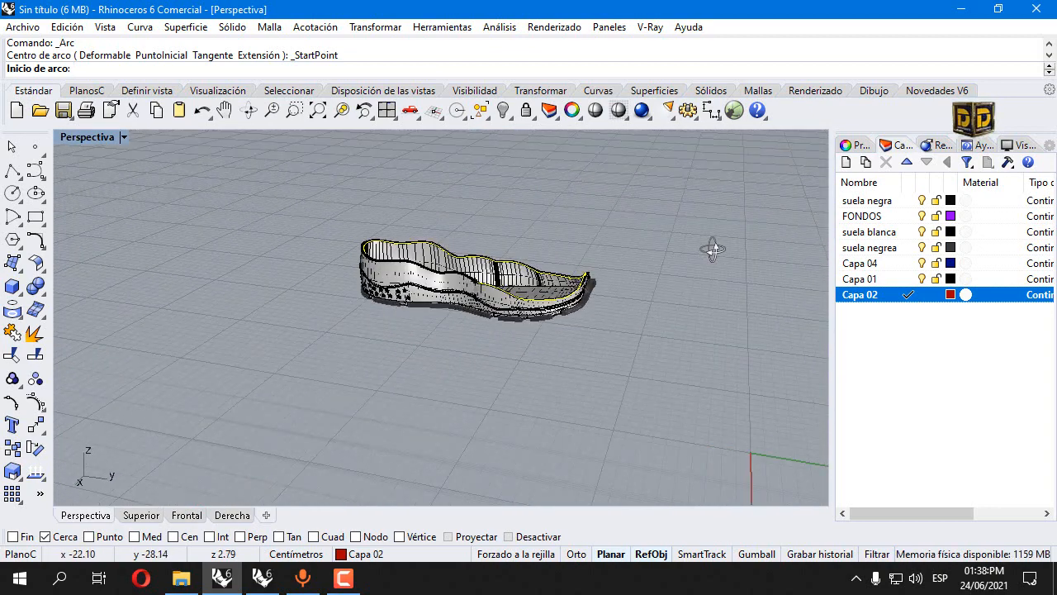
scroll(593, 264, up, 4)
scroll(458, 314, up, 5)
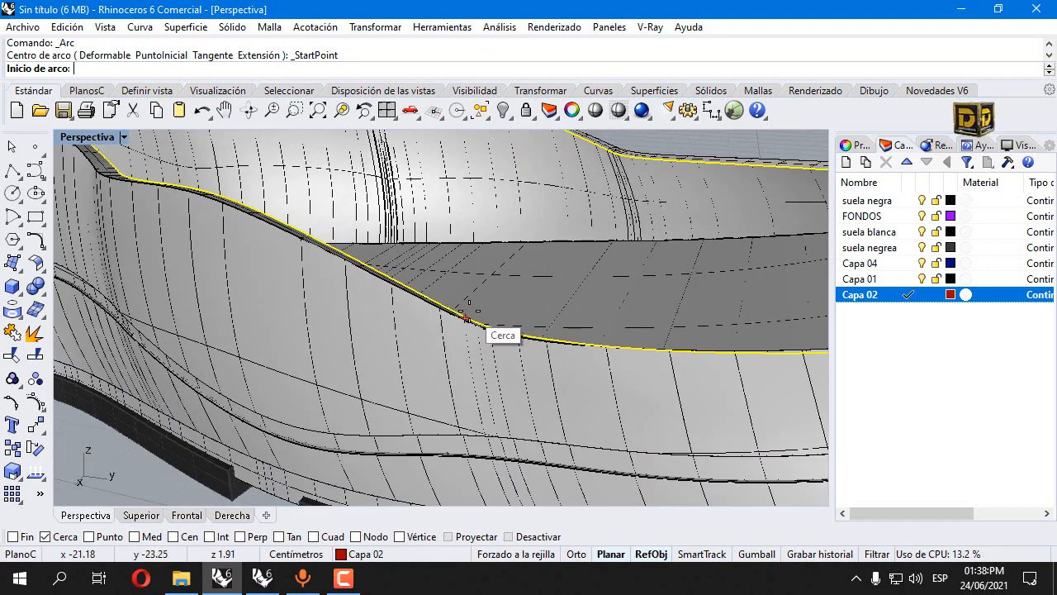
click(465, 318)
- End the arc on the opposite inner rim and set its through point above the sole in the Derecha view, tilted toward the toe
scroll(484, 307, down, 5)
right_drag(484, 306, 504, 234)
scroll(574, 223, up, 5)
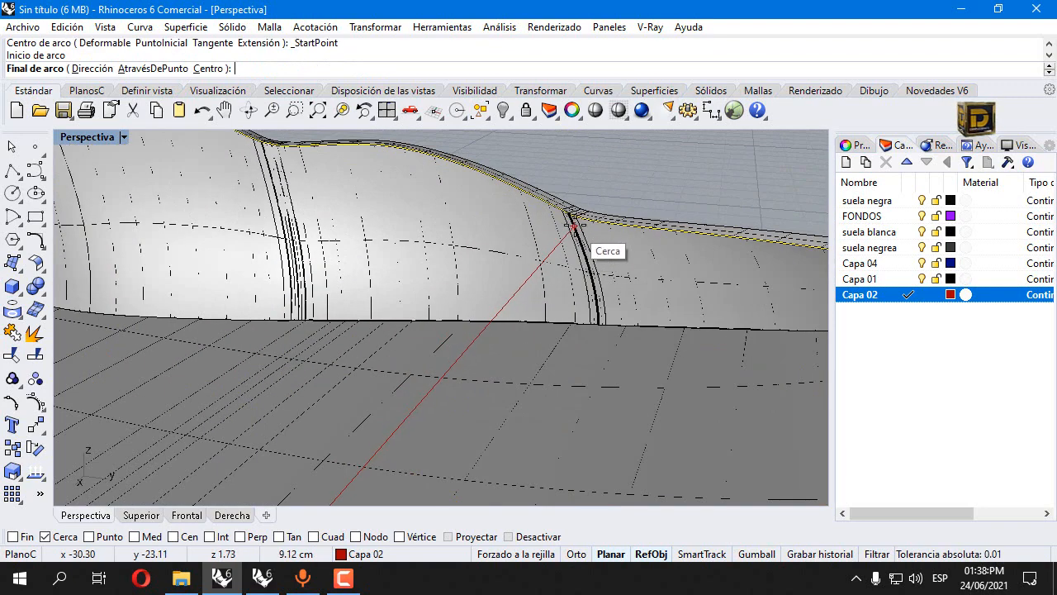
click(573, 218)
scroll(535, 200, down, 5)
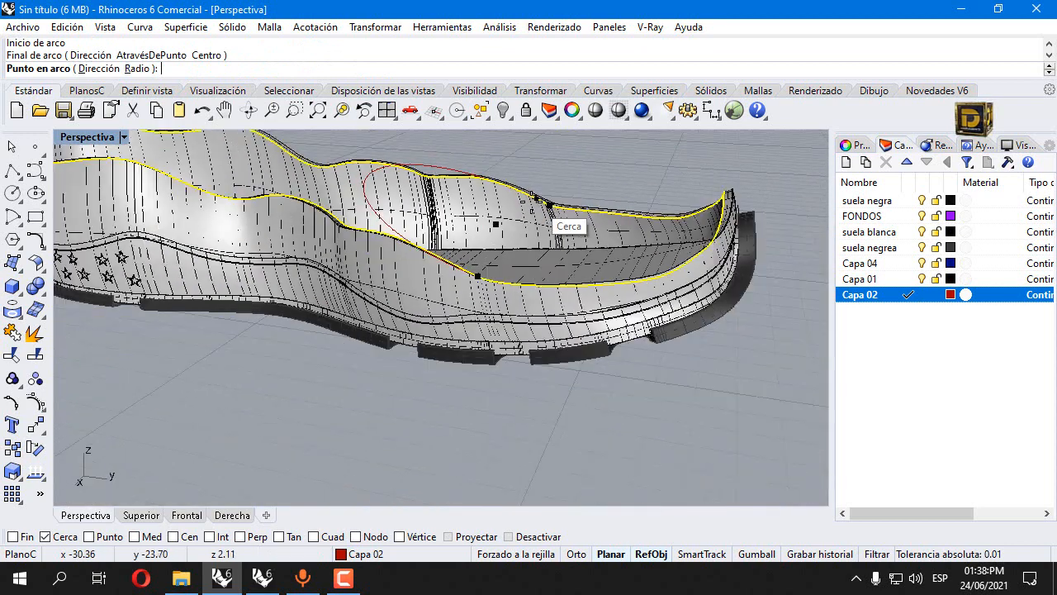
double_click(90, 137)
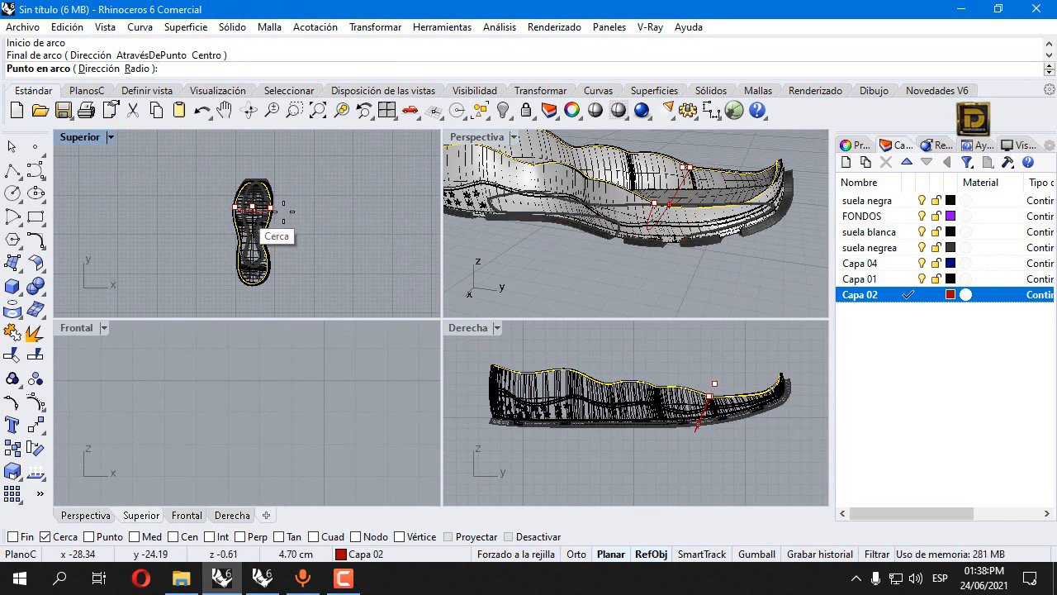
scroll(707, 388, up, 3)
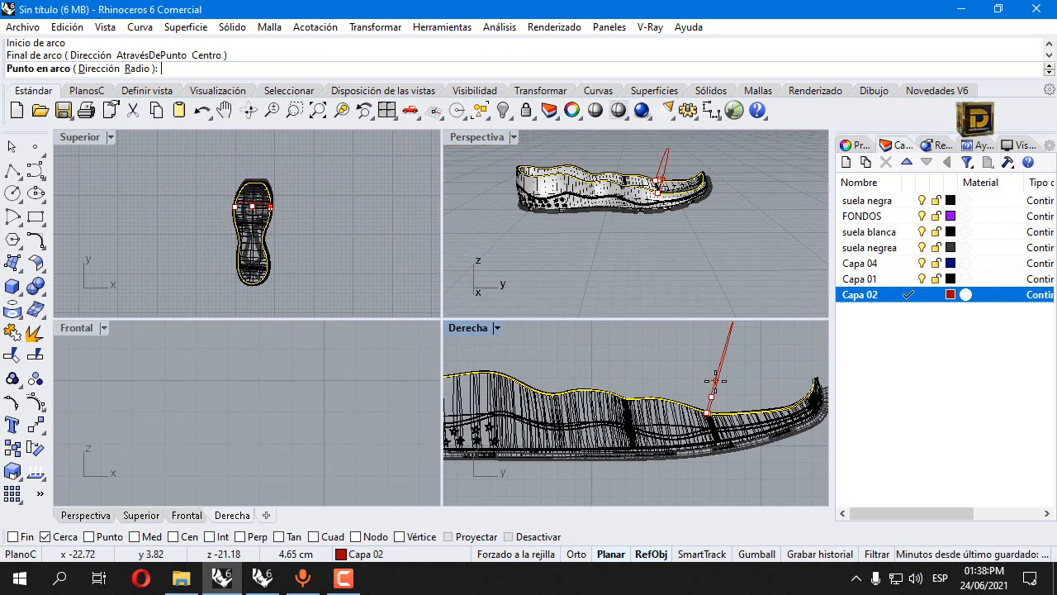
scroll(658, 376, down, 6)
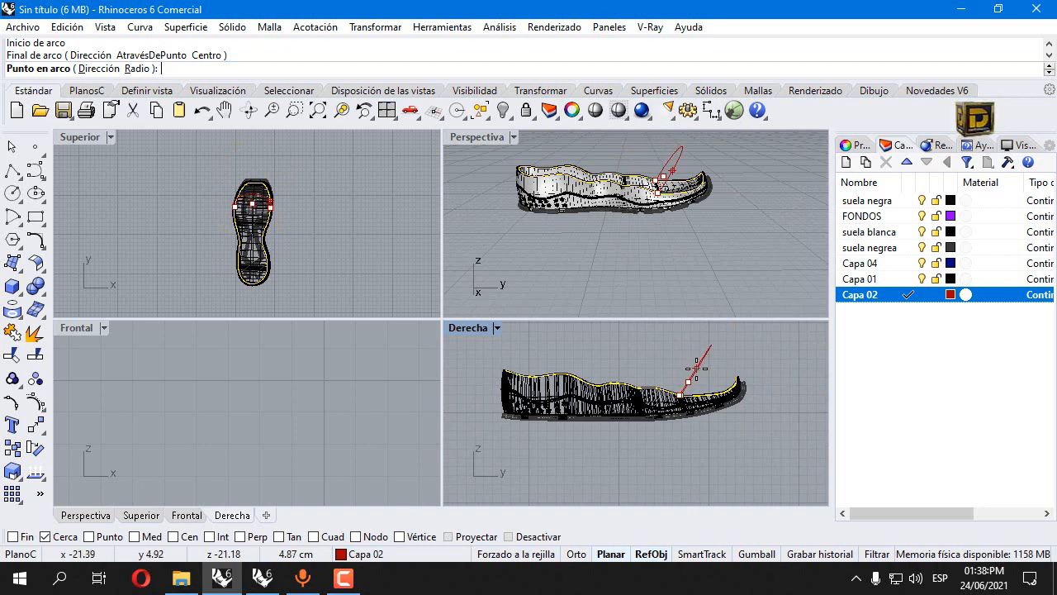
click(693, 368)
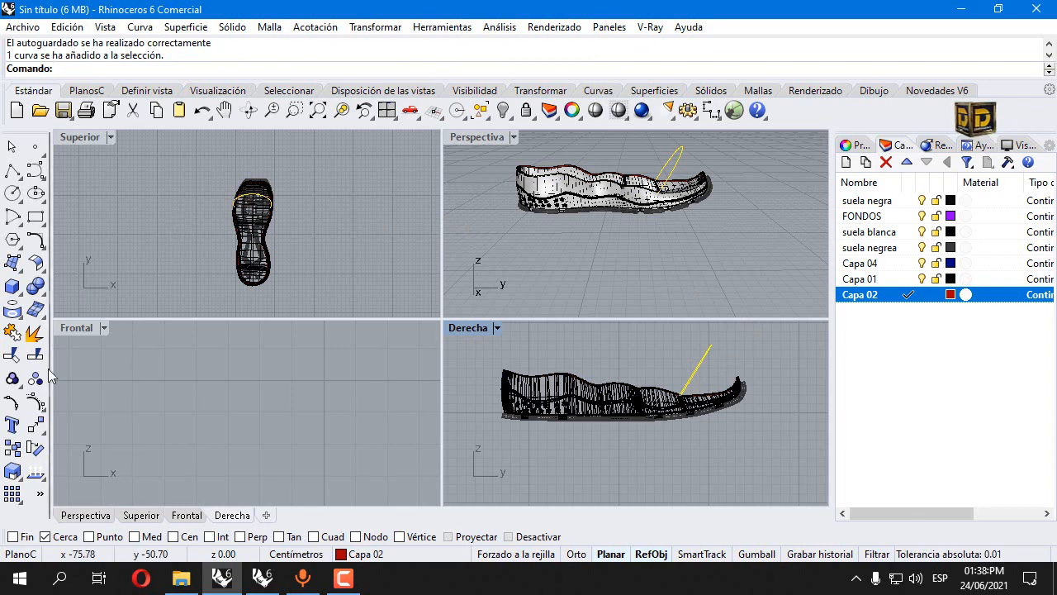
- Show the forefoot arc's control points and, with object snaps disabled, move its upper points down along the slant to lower the arch
click(35, 402)
scroll(671, 363, up, 3)
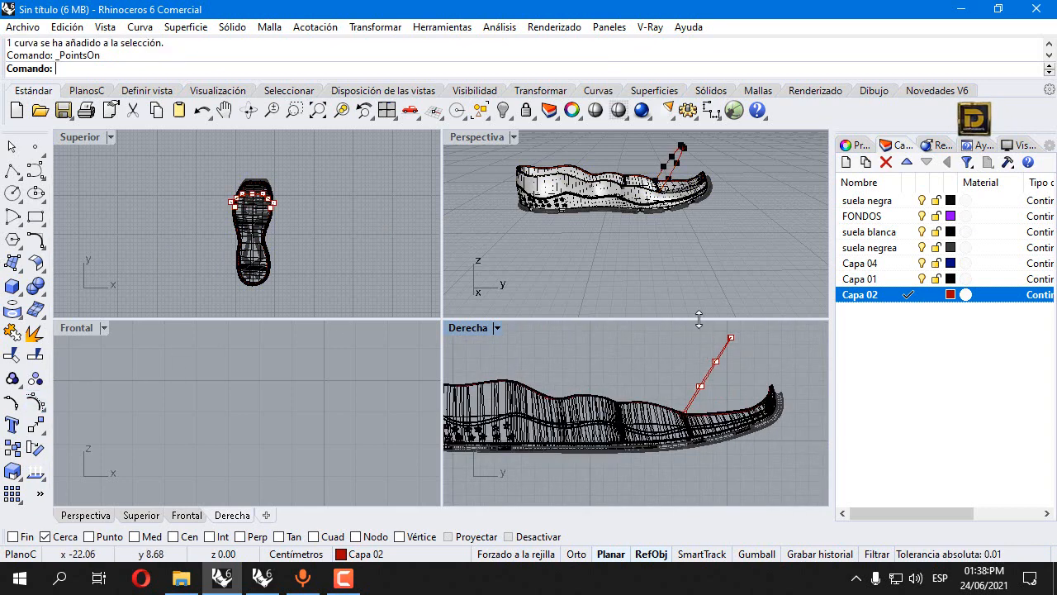
drag(701, 326, 700, 386)
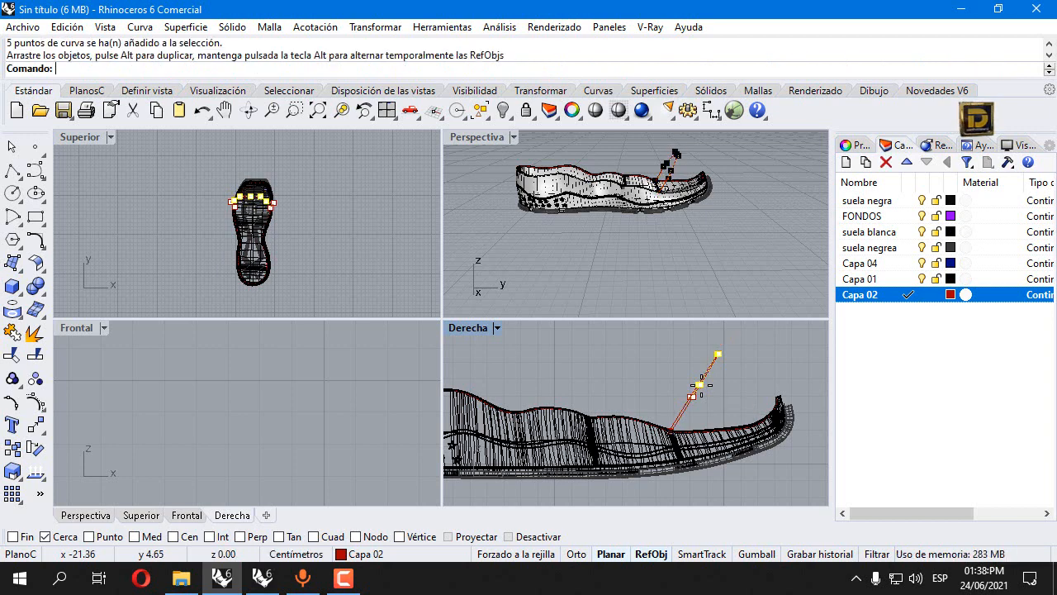
key(ctrl+z)
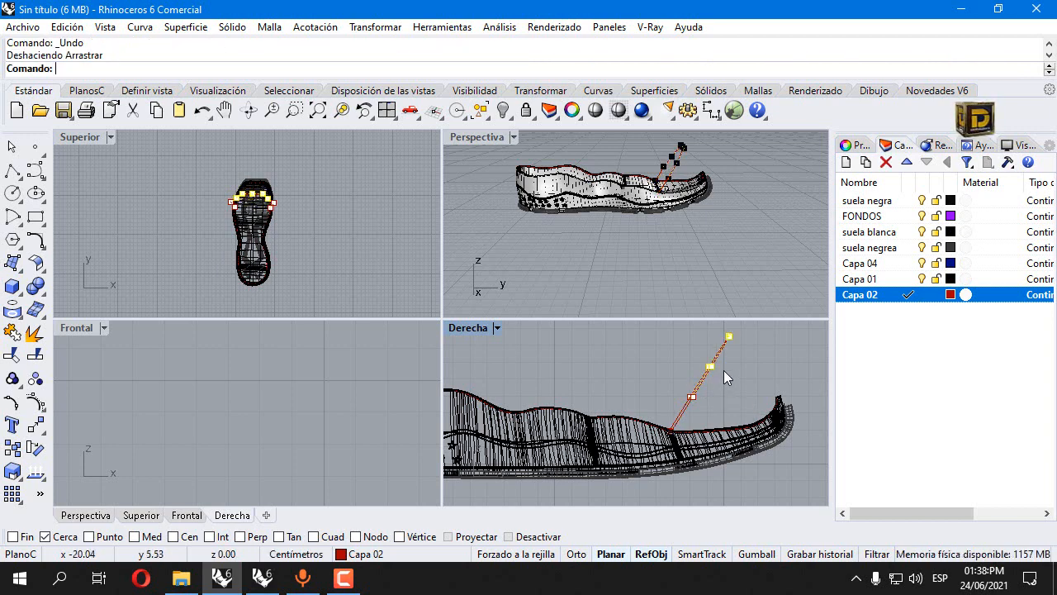
click(533, 536)
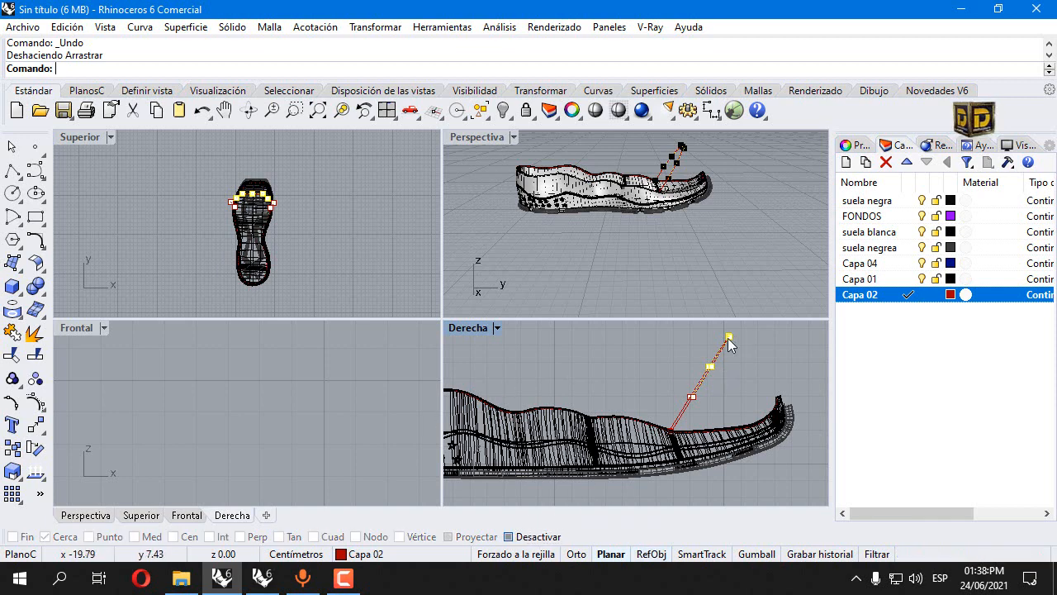
drag(728, 337, 711, 369)
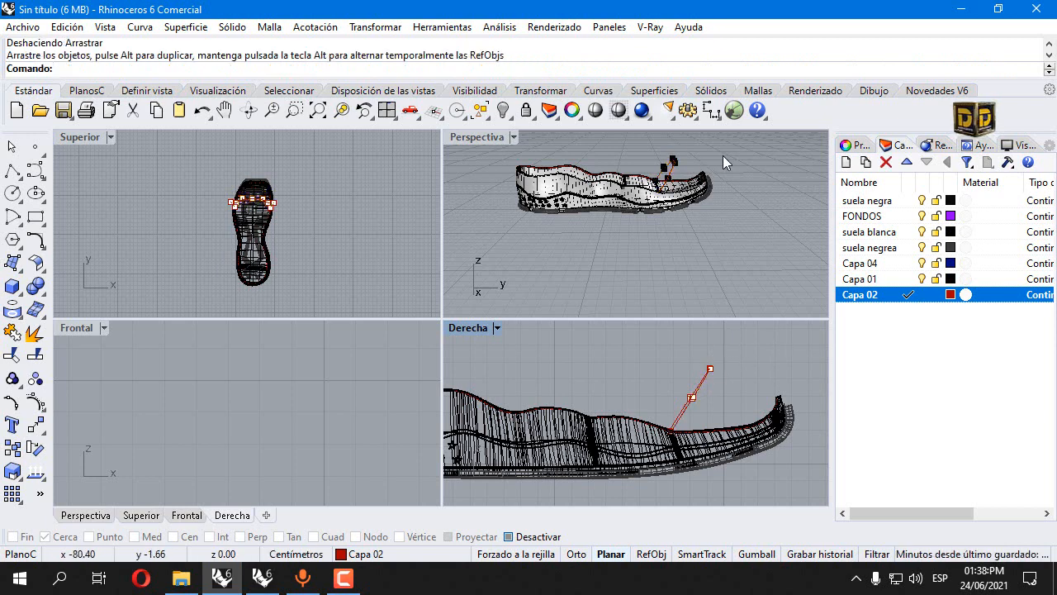
right_drag(723, 155, 506, 165)
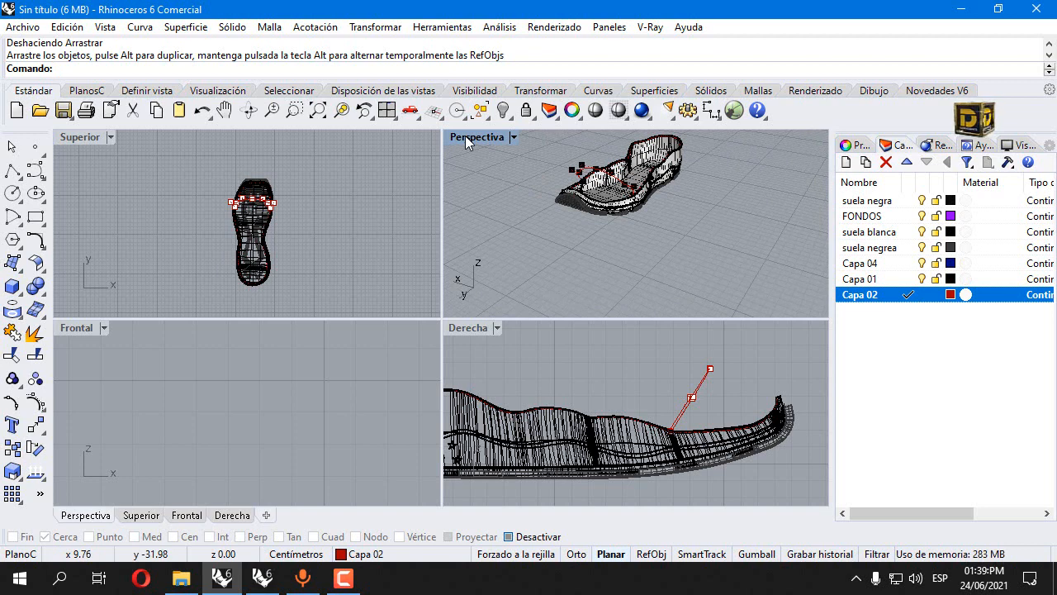
scroll(621, 380, down, 5)
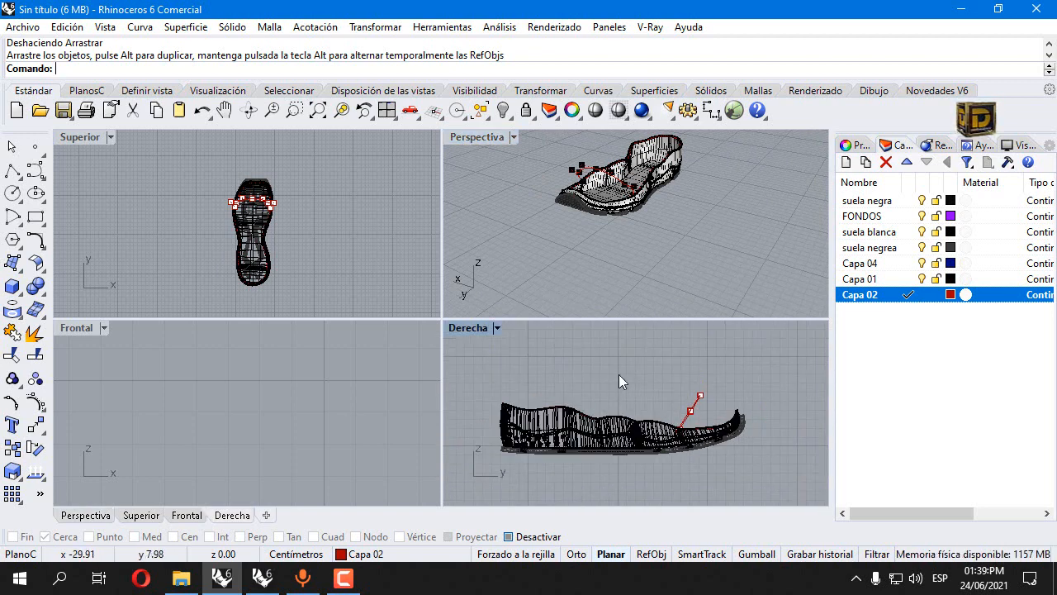
key(Escape)
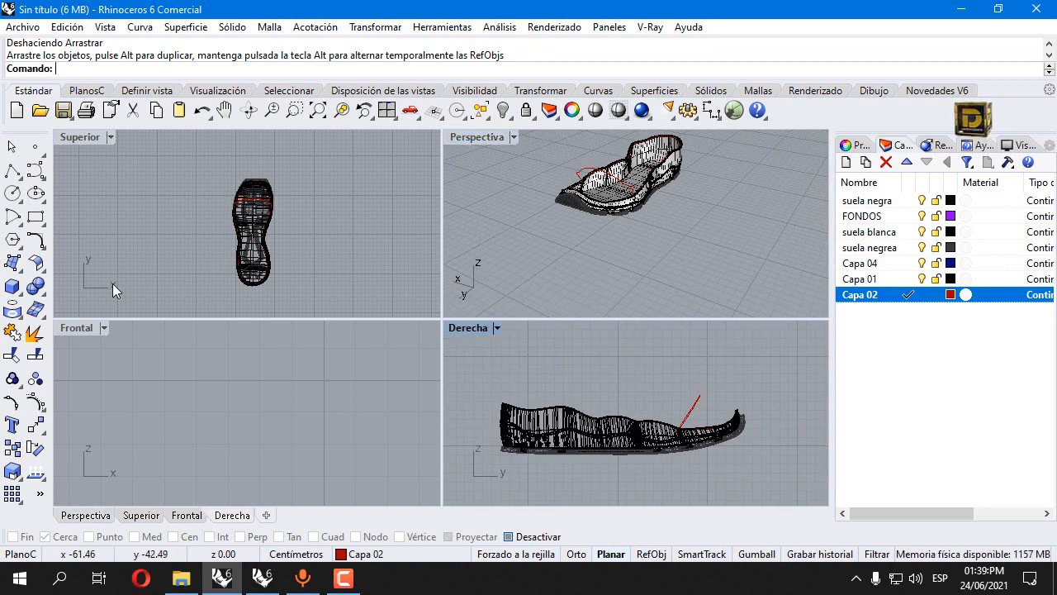
- Re-enable object snaps and start a degree 3 control-point curve on the upper part of the forefoot arc using the Near snap
click(35, 169)
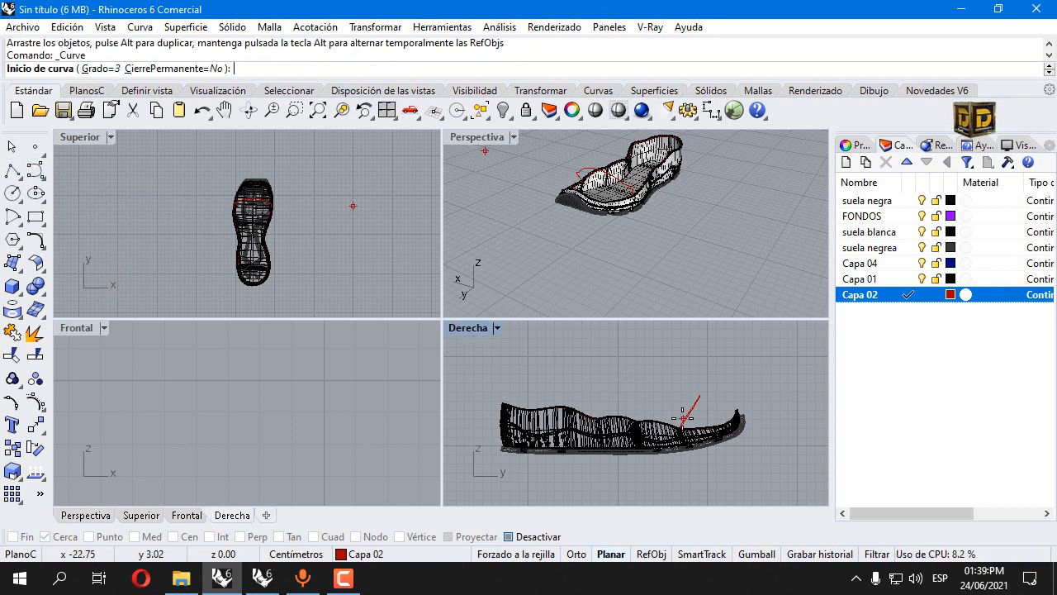
click(529, 537)
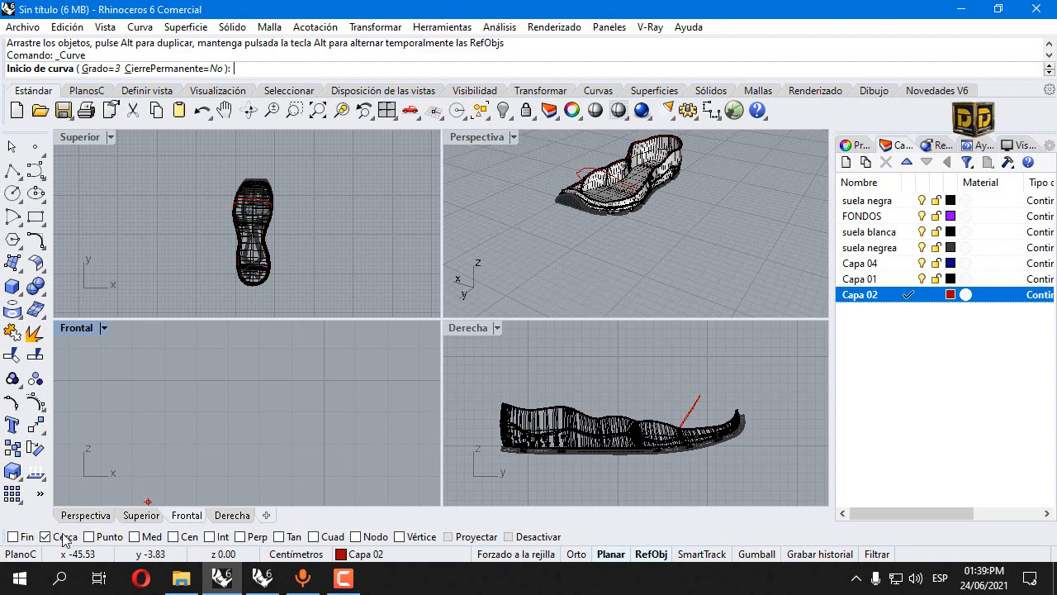
scroll(644, 202, up, 3)
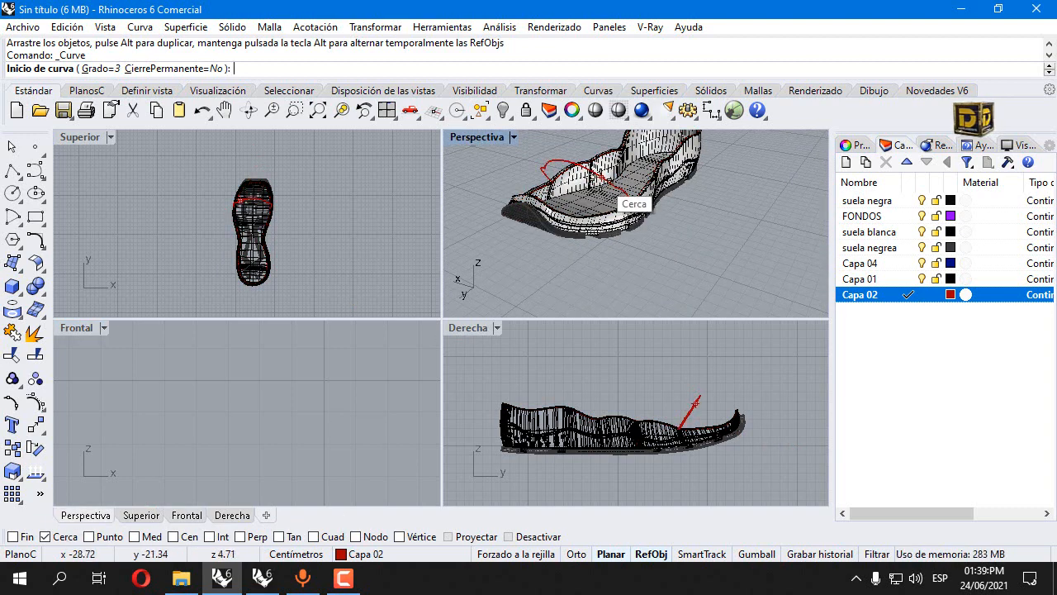
click(600, 176)
click(695, 403)
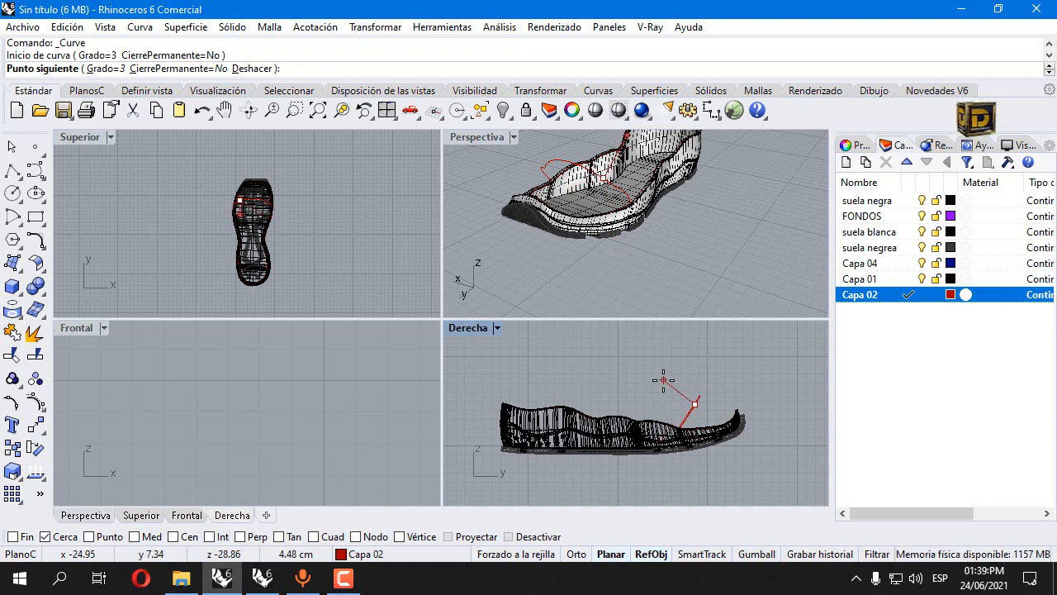
- Add curve points in the Derecha view that climb from the forefoot arc along the instep to the front of the ankle opening
scroll(663, 380, down, 1)
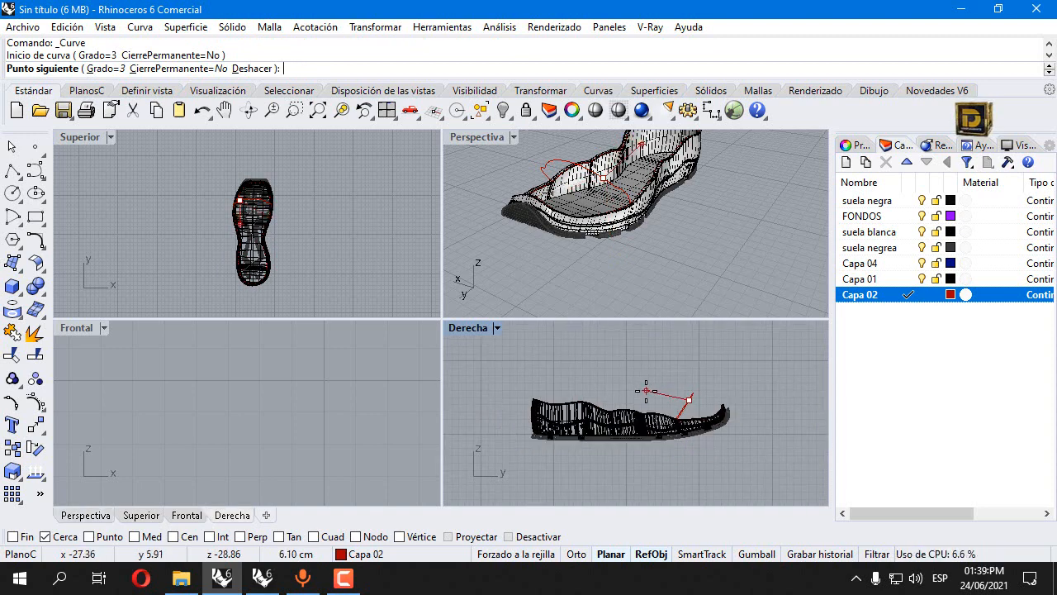
scroll(670, 386, up, 2)
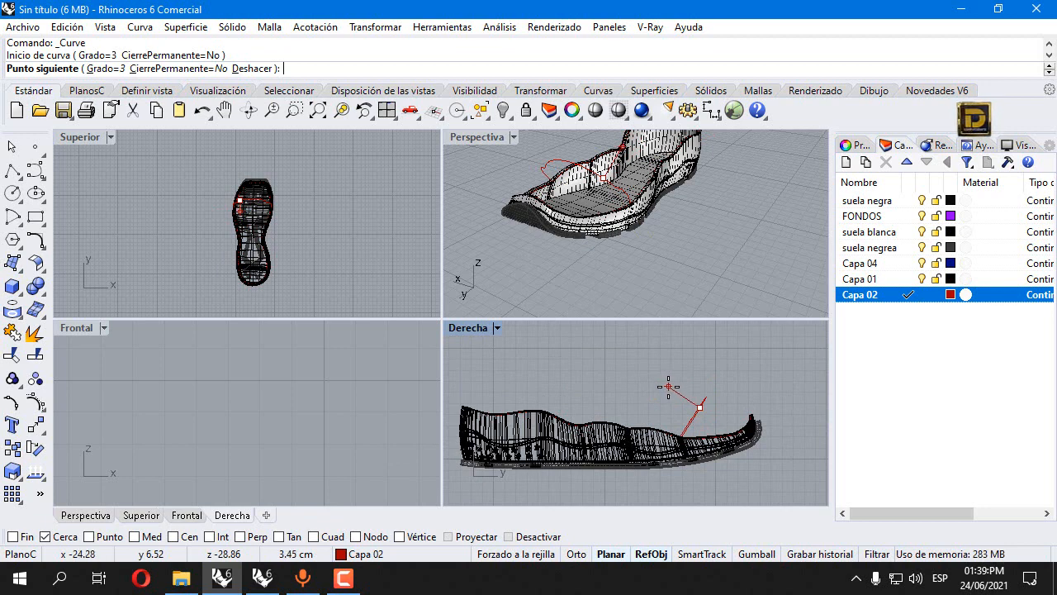
click(668, 386)
click(632, 368)
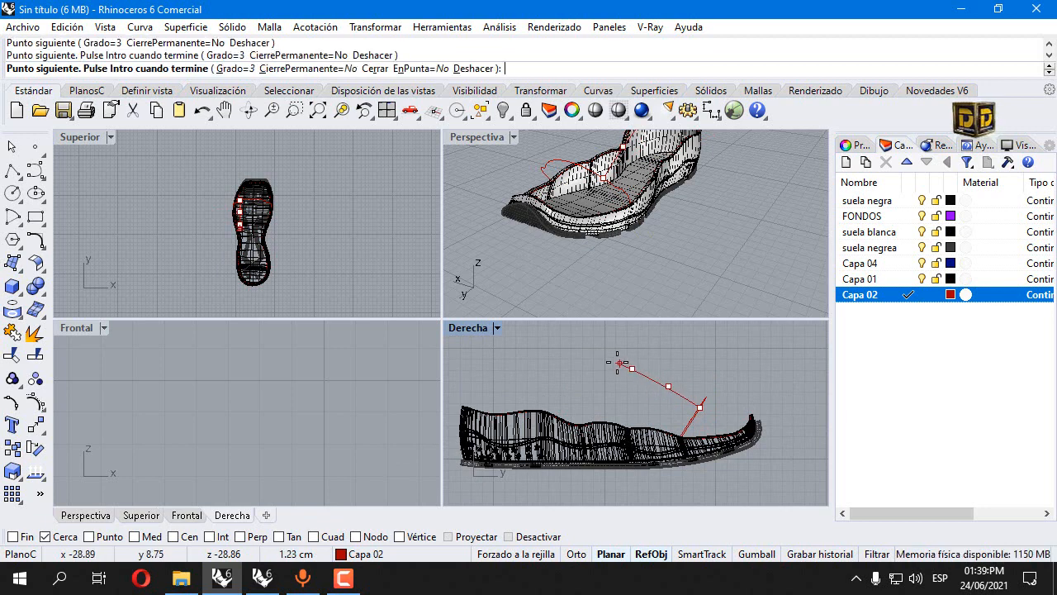
click(593, 346)
scroll(561, 334, down, 1)
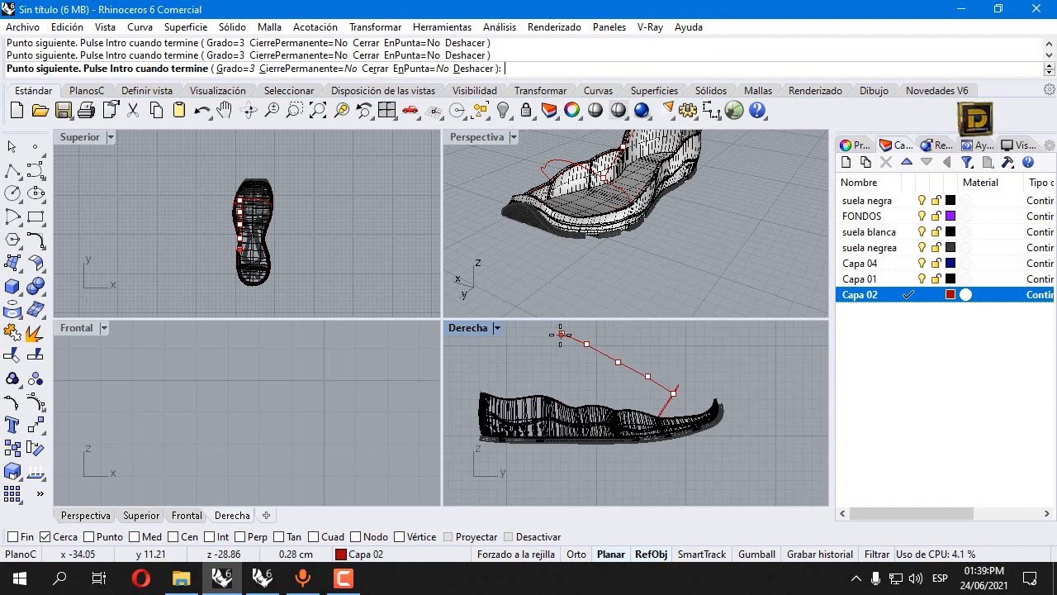
click(546, 331)
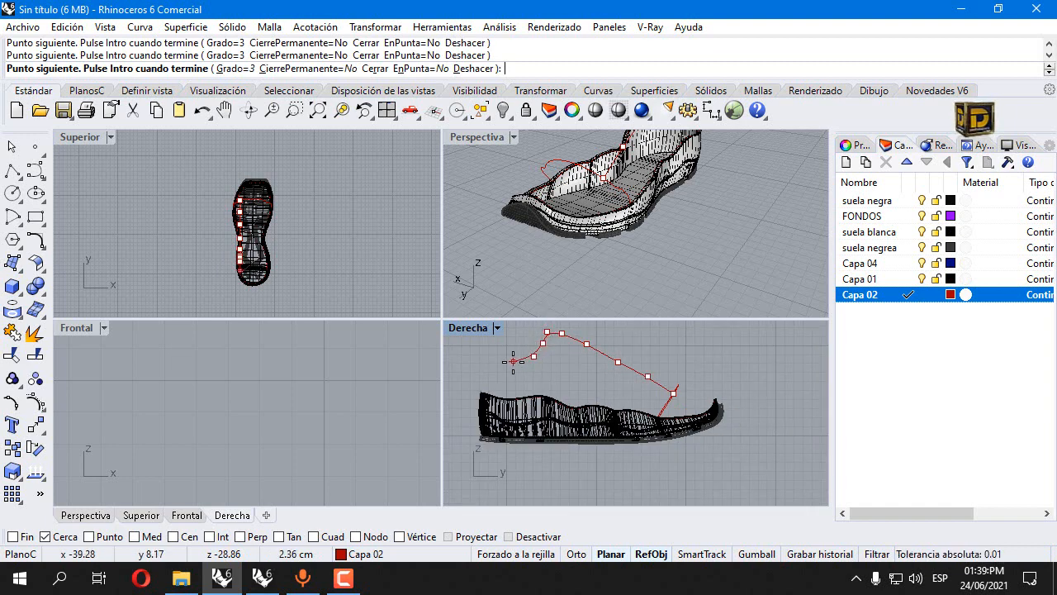
- Continue the profile curve through the ankle dip and up to the heel, finish it, and check it in the Perspectiva view
click(511, 361)
scroll(512, 364, down, 1)
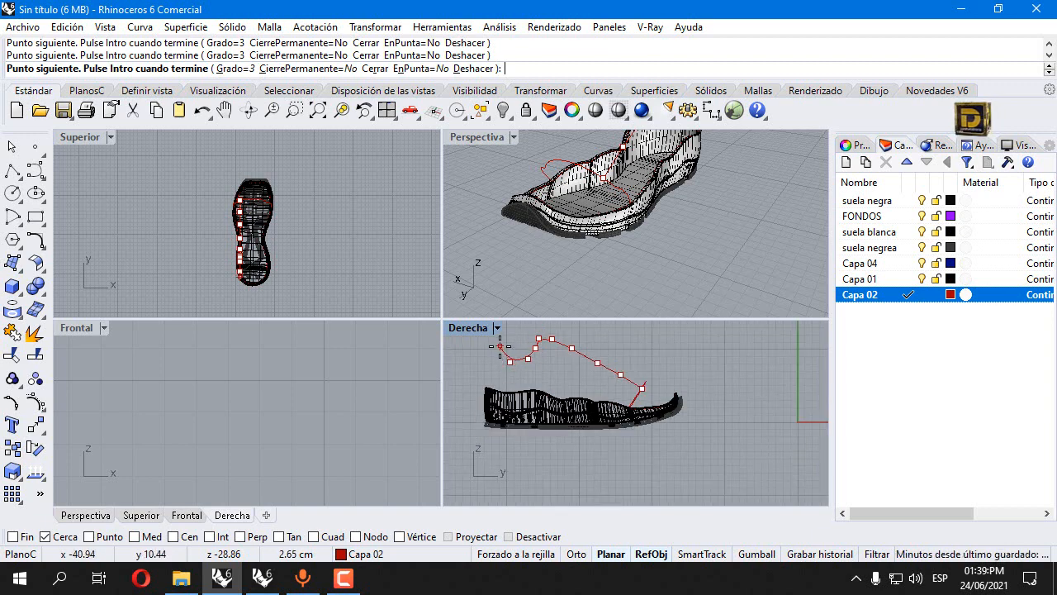
right_drag(519, 359, 553, 403)
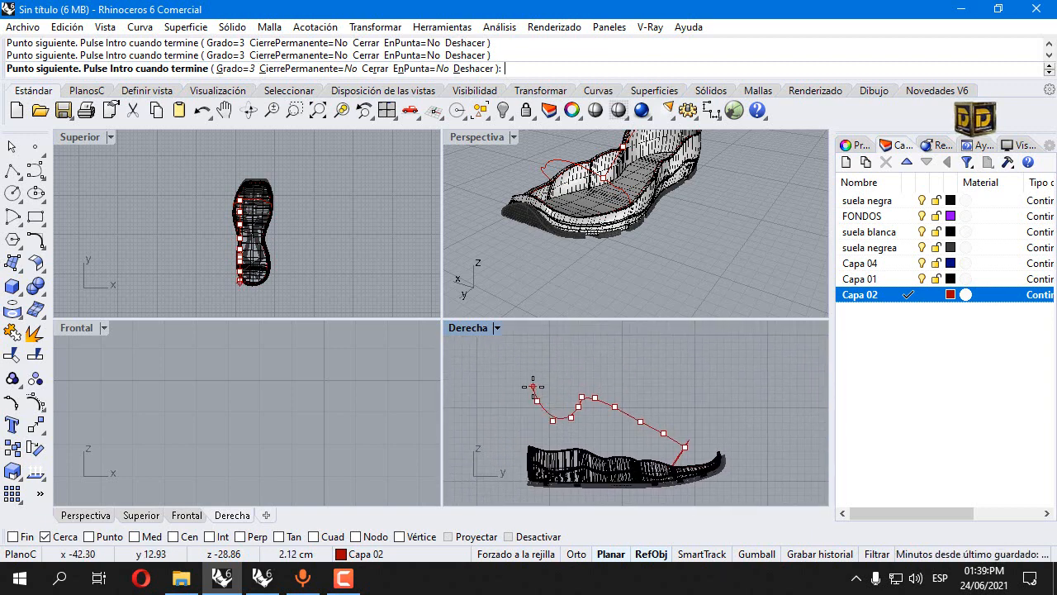
key(Return)
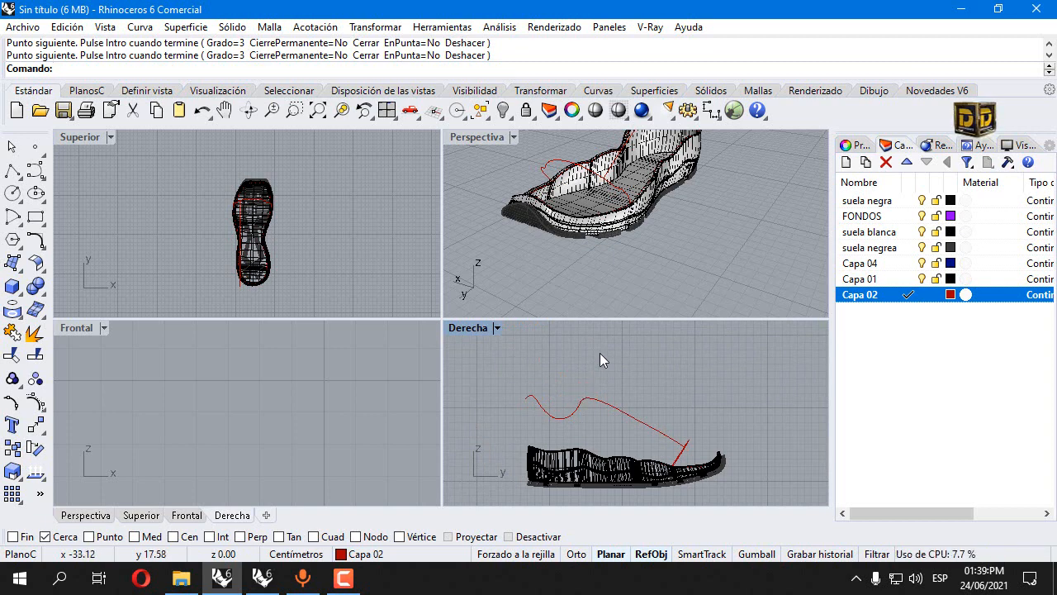
right_drag(611, 231, 588, 161)
double_click(470, 142)
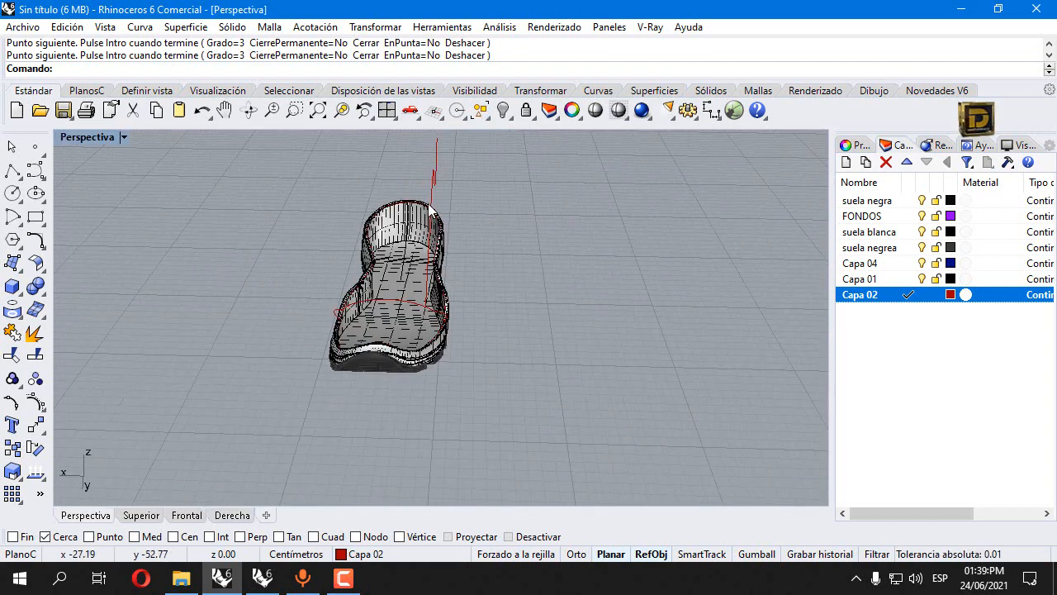
- Show the side profile curve's control points, disable object snaps and move the two points behind the forefoot arc outward in the Superior view
click(433, 191)
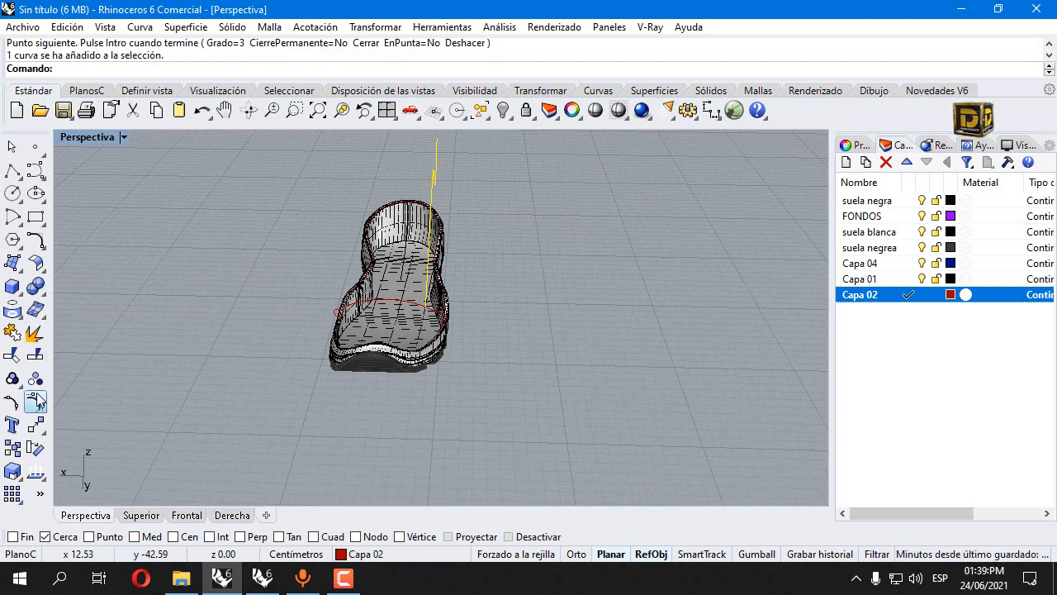
key(F10)
double_click(92, 137)
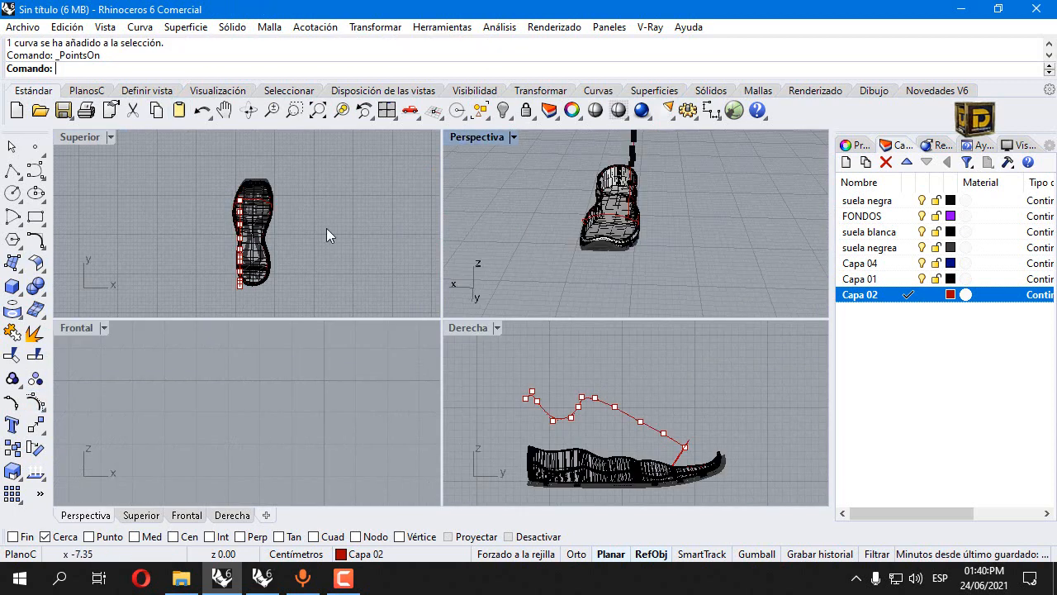
click(518, 537)
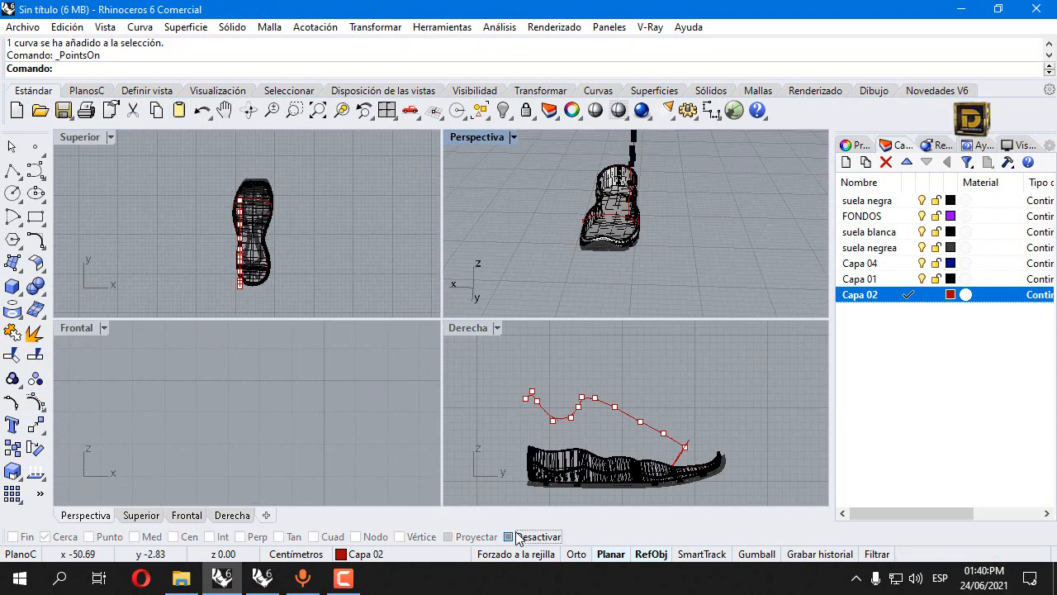
scroll(245, 252, up, 2)
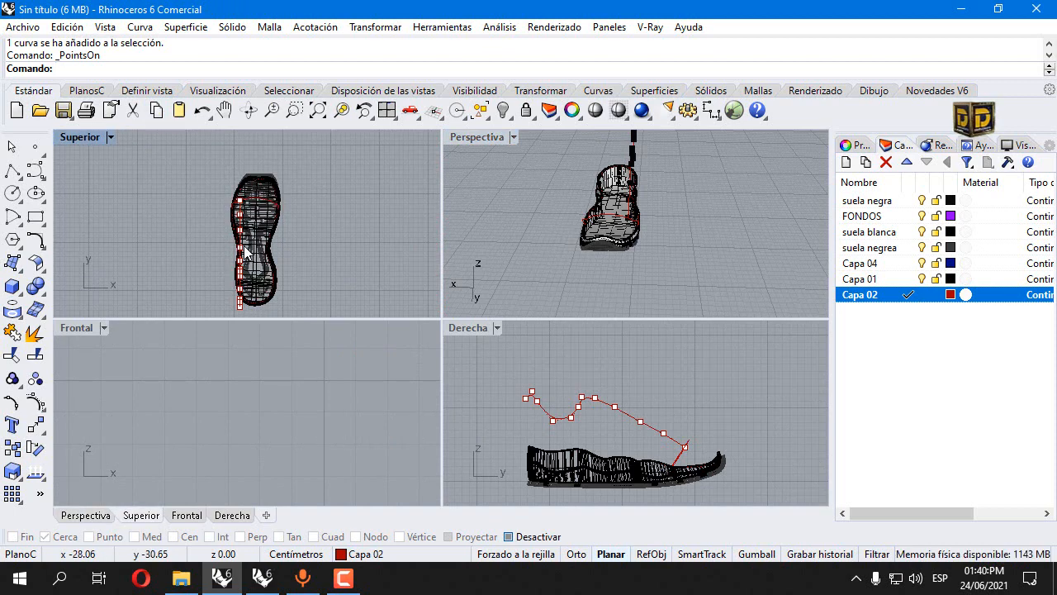
scroll(241, 235, up, 1)
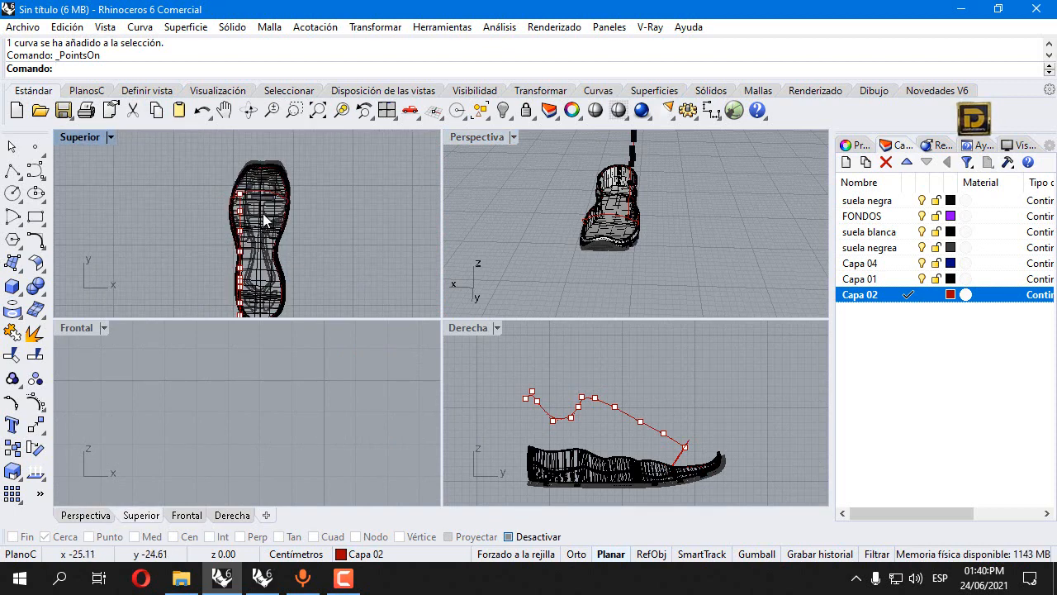
scroll(245, 219, up, 3)
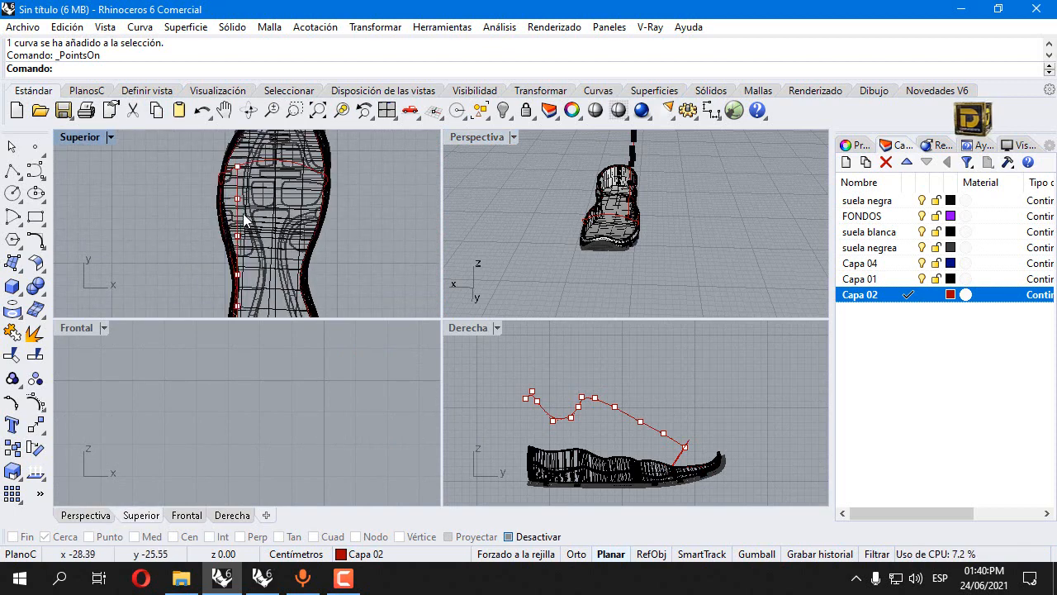
double_click(76, 138)
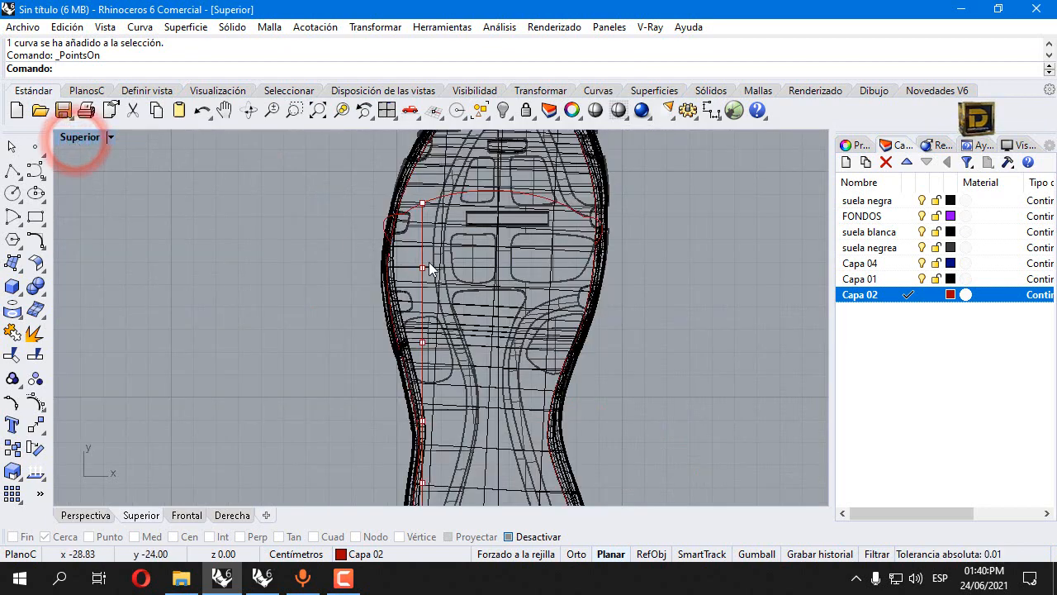
scroll(430, 267, down, 2)
scroll(429, 293, up, 2)
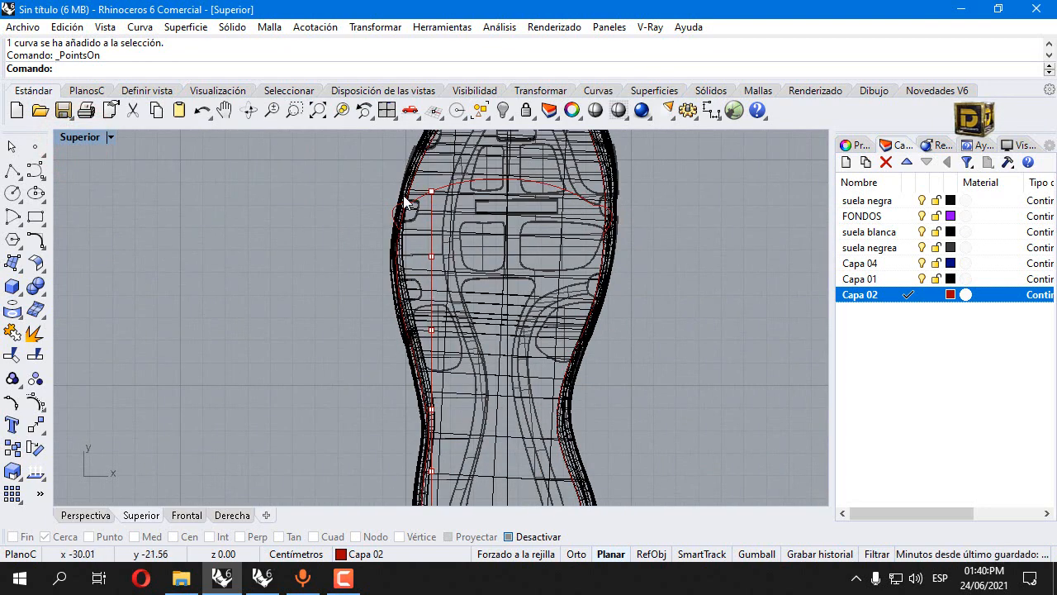
scroll(407, 266, down, 2)
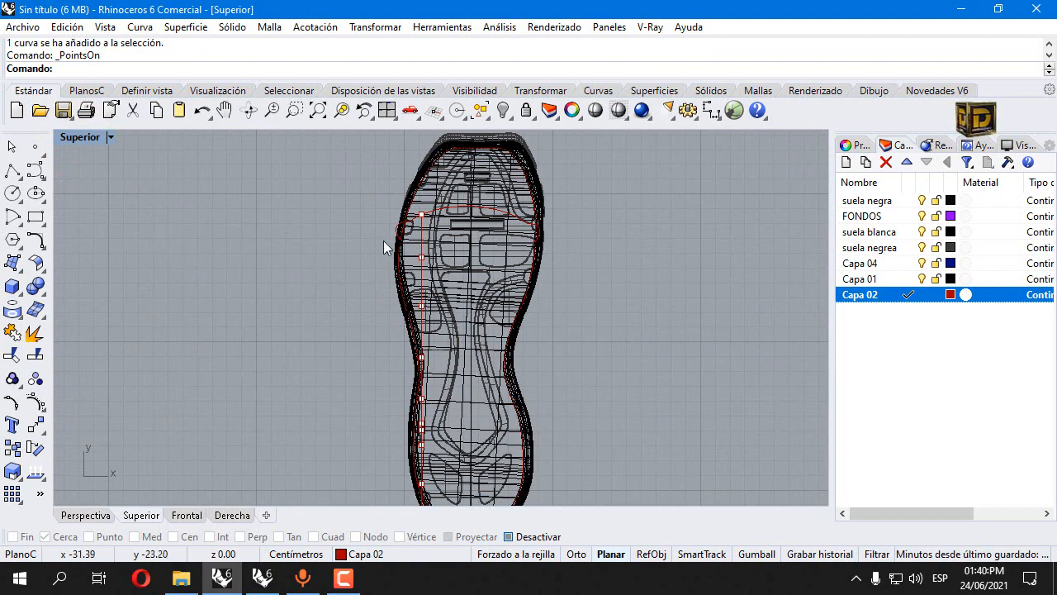
drag(444, 334, 404, 306)
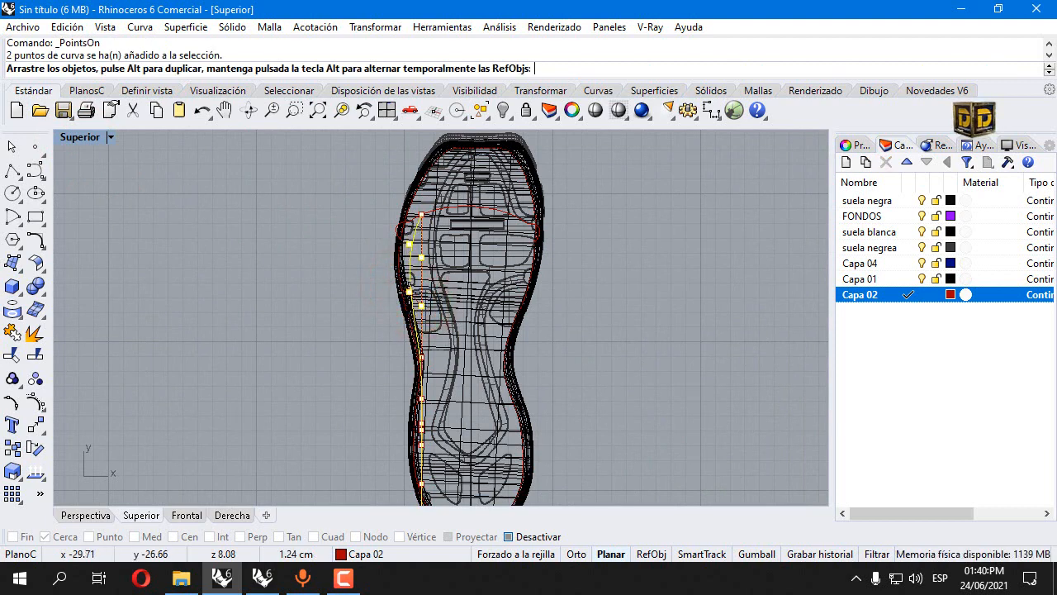
- Move the profile curve's control points along the ankle section outward to follow the sole's side edge in the Superior view
scroll(411, 308, down, 1)
scroll(423, 347, up, 2)
scroll(372, 332, down, 7)
scroll(382, 381, up, 7)
drag(361, 354, 448, 488)
scroll(398, 398, up, 3)
scroll(398, 402, up, 4)
scroll(379, 335, down, 6)
- Move the profile curve's rear control points inward so its end wraps around the sole's heel outline
scroll(366, 402, up, 4)
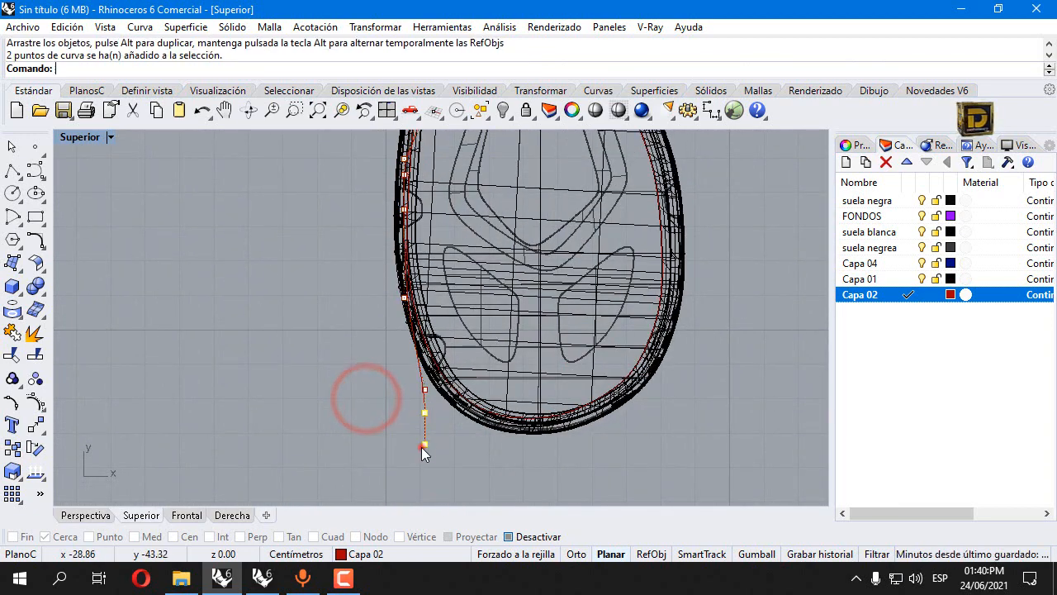
drag(421, 446, 420, 444)
drag(456, 403, 472, 437)
scroll(441, 402, up, 2)
drag(401, 372, 439, 406)
drag(476, 444, 490, 434)
click(386, 393)
scroll(367, 369, down, 6)
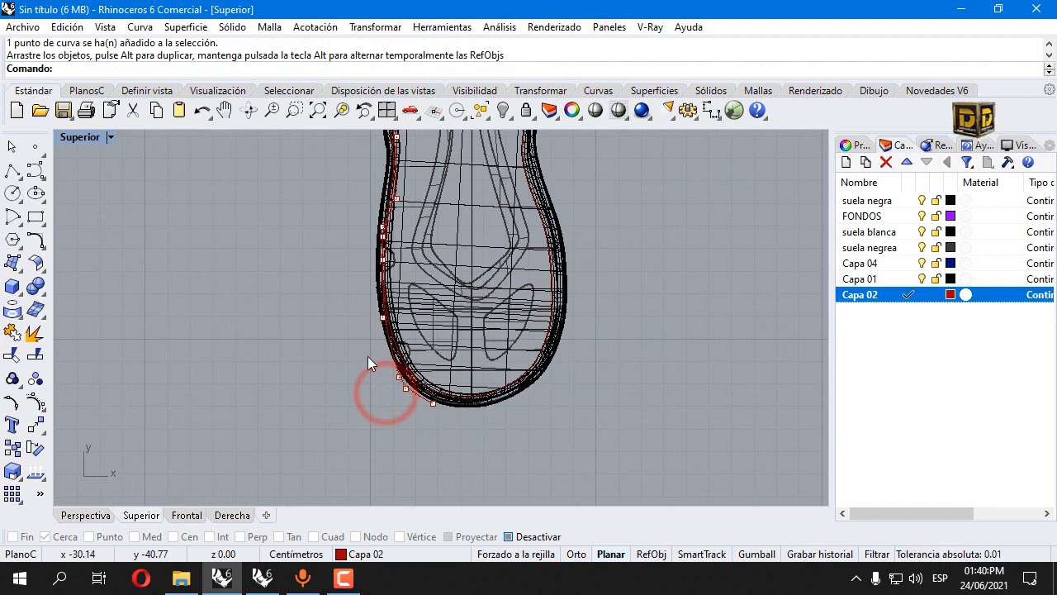
scroll(355, 357, down, 3)
scroll(404, 382, down, 2)
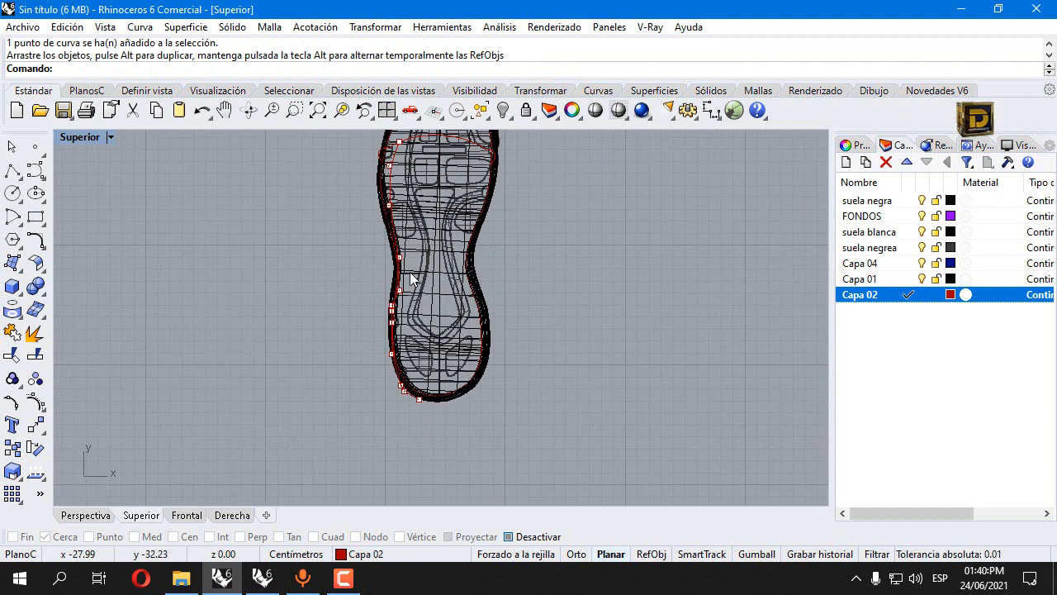
- Hide the control points and mirror a copy of the profile curve along the sole's length, starting the symmetry plane at the forefoot arc's Quadrant snap
click(389, 169)
click(388, 173)
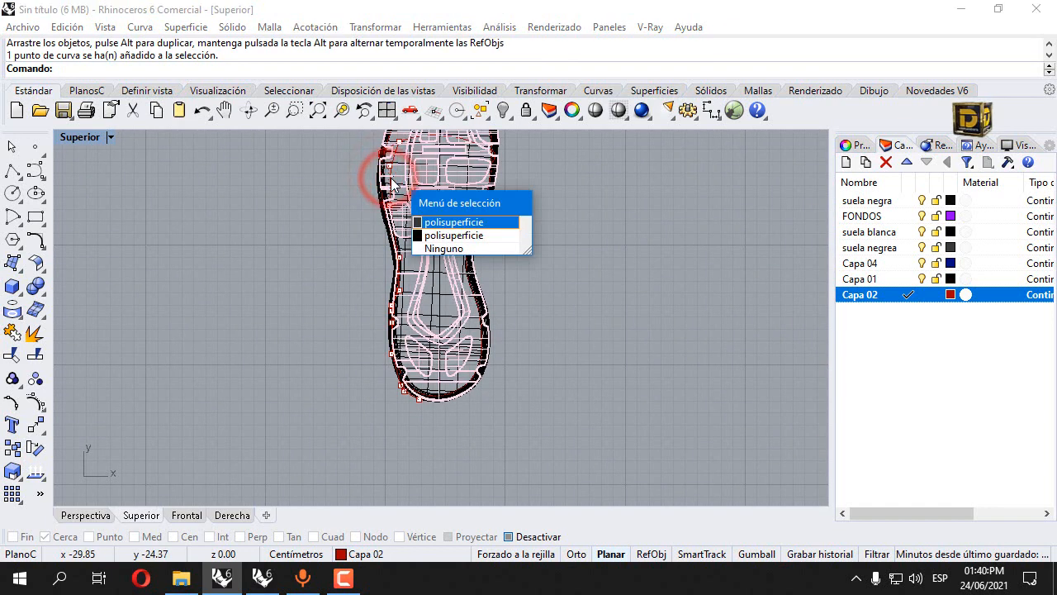
click(390, 179)
click(390, 177)
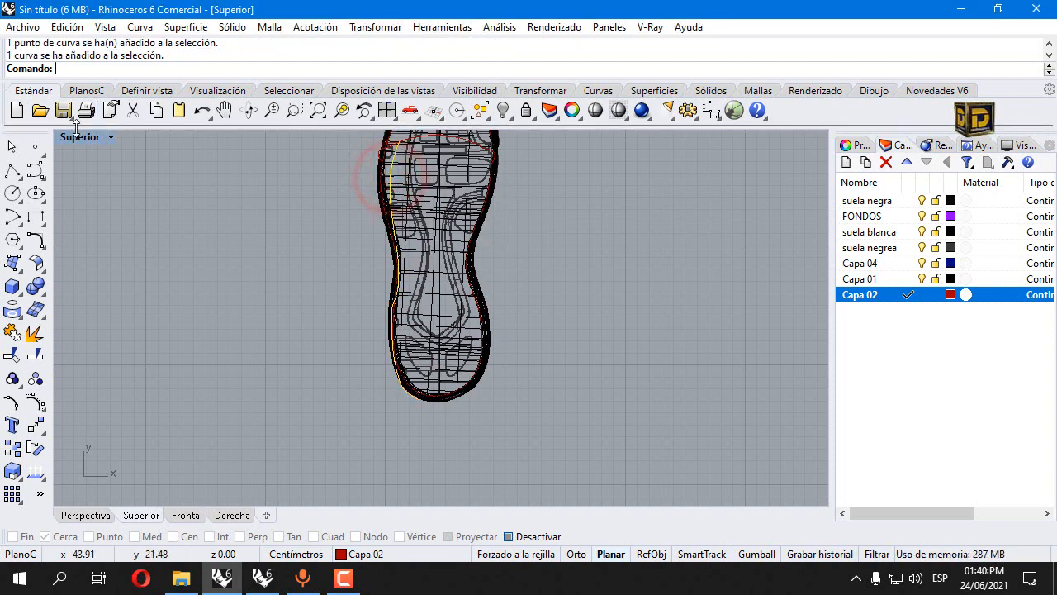
double_click(76, 137)
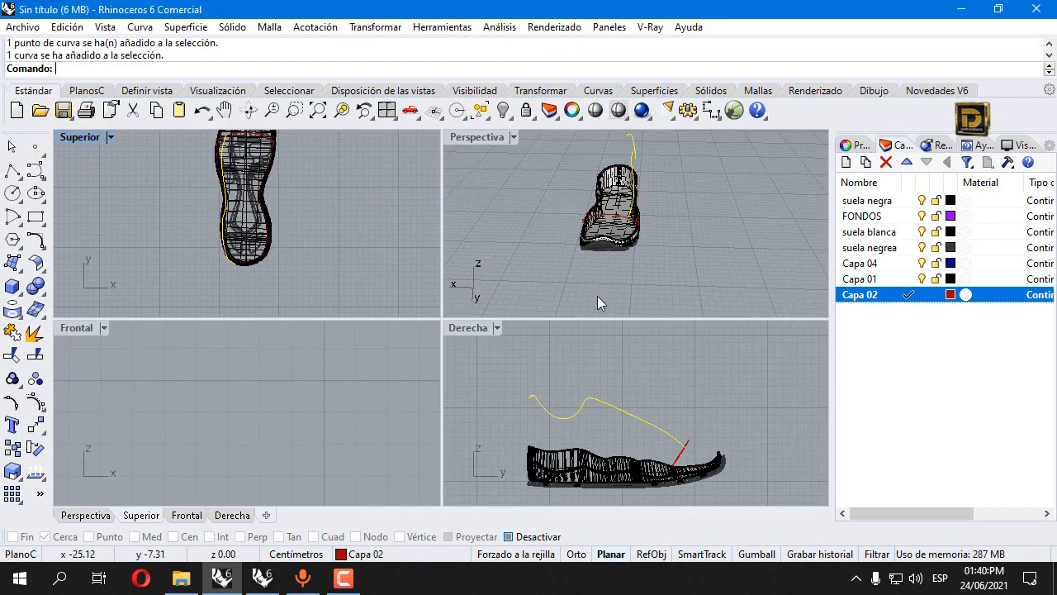
click(38, 436)
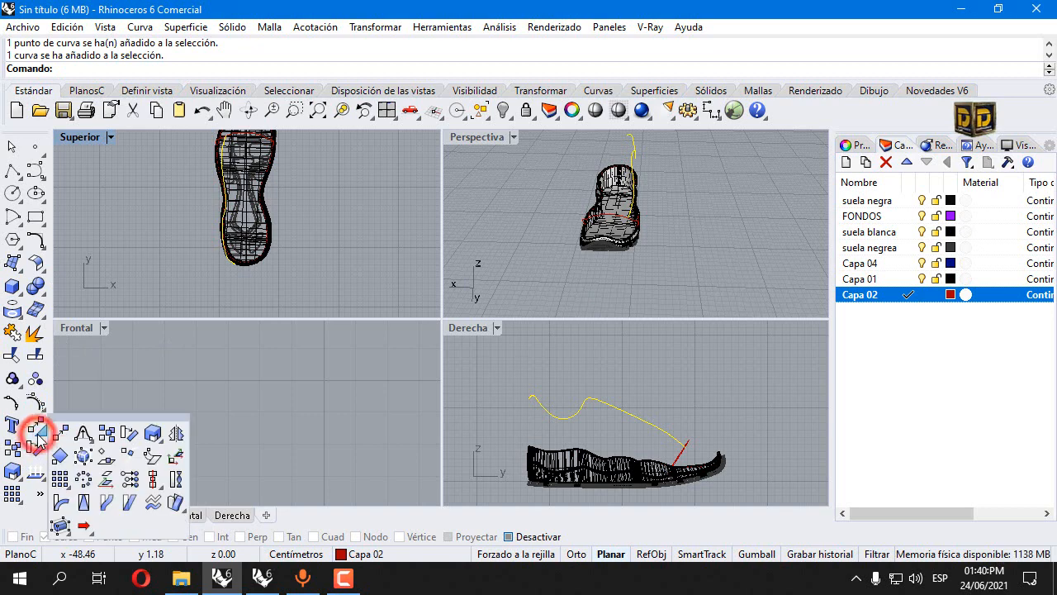
click(177, 432)
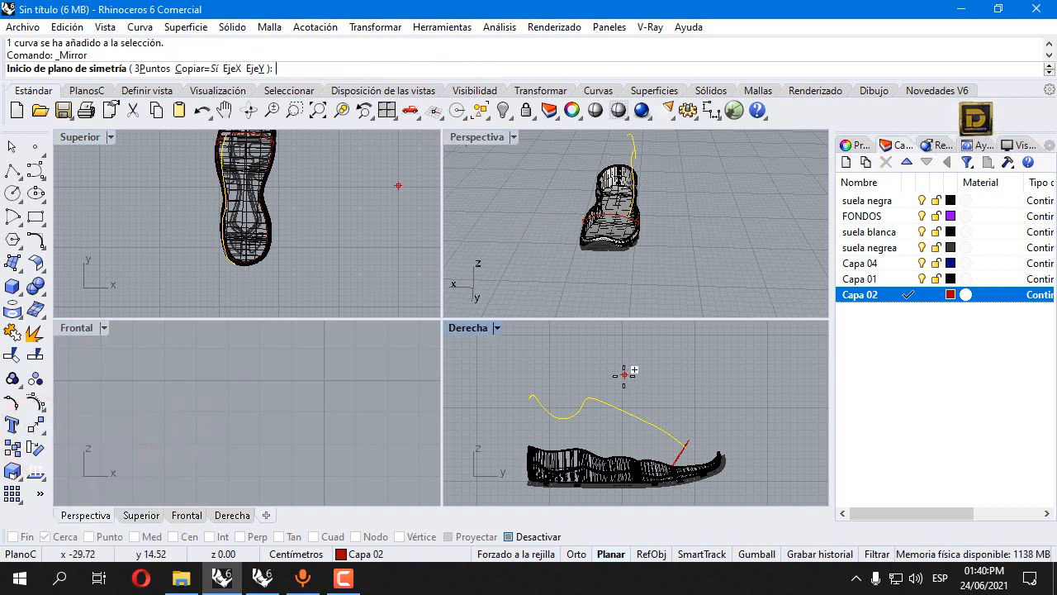
scroll(312, 270, down, 2)
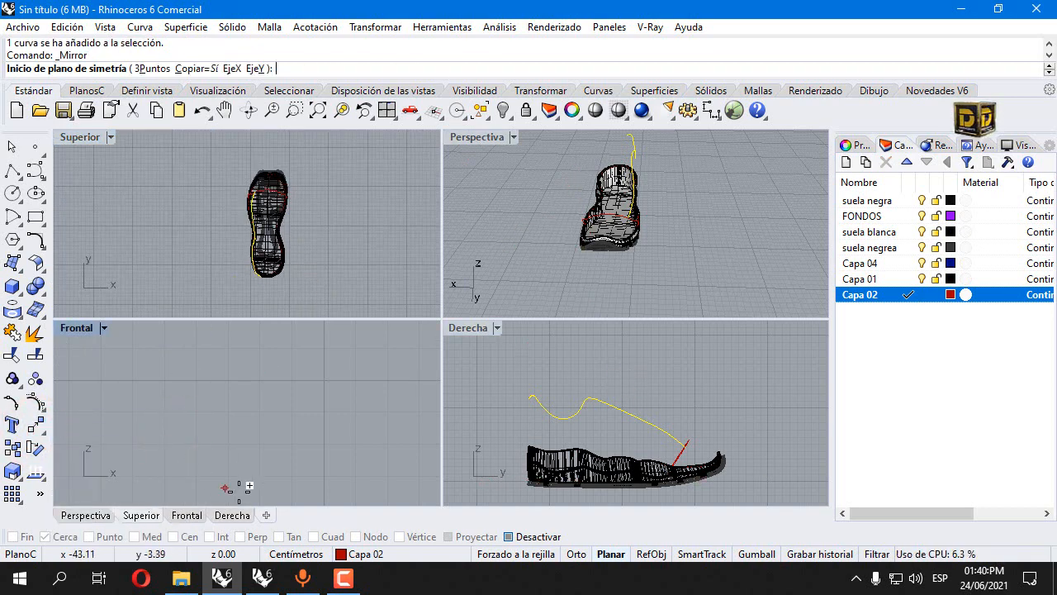
click(520, 536)
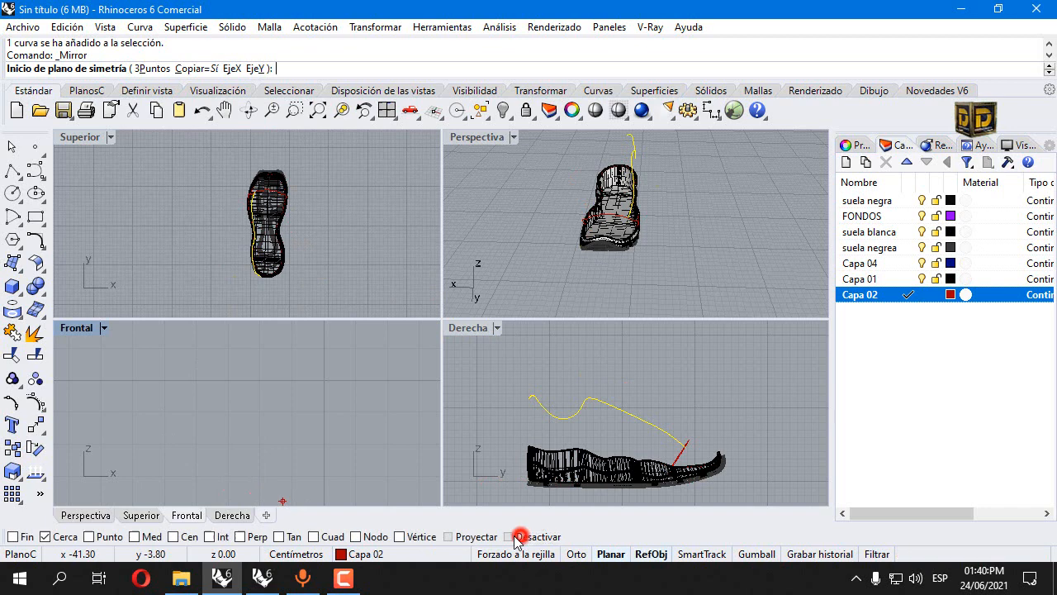
click(332, 535)
scroll(628, 223, up, 5)
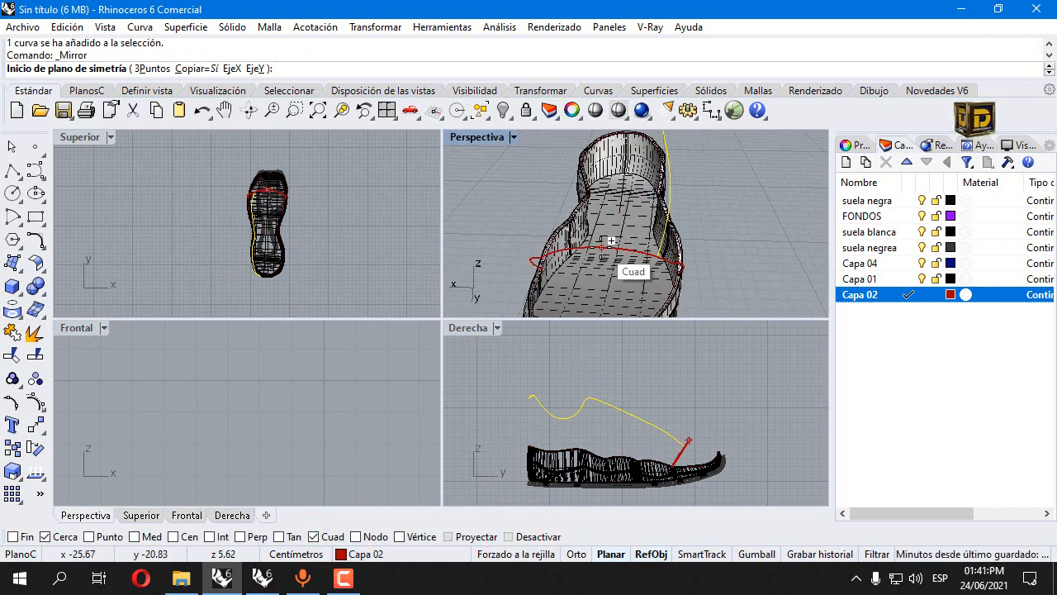
click(612, 242)
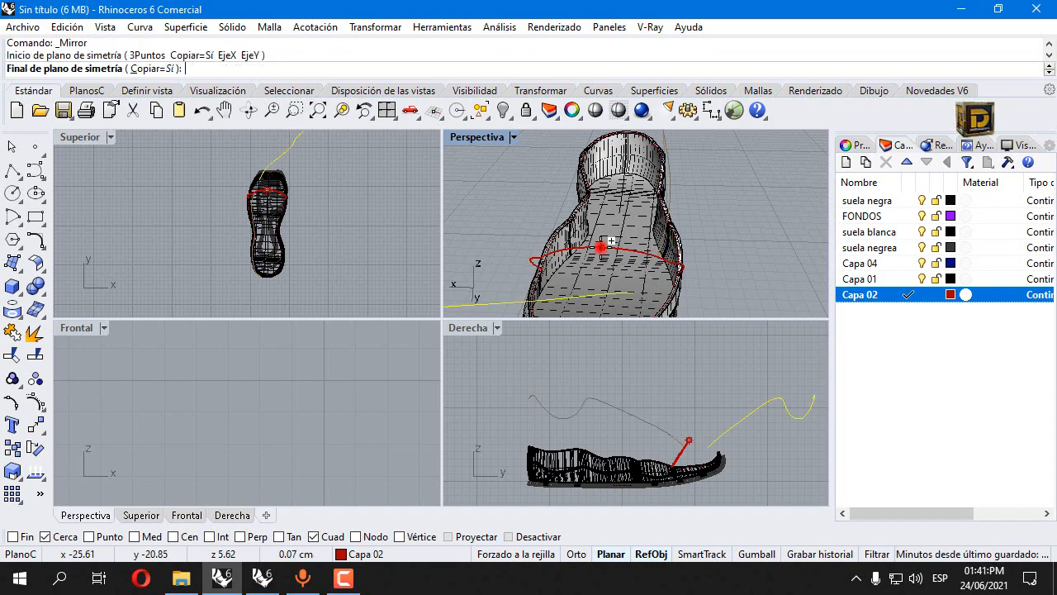
click(278, 301)
- Join the heel ends of the two side profile curves with an arc blend in the Perspectiva view, with trimming off
double_click(479, 137)
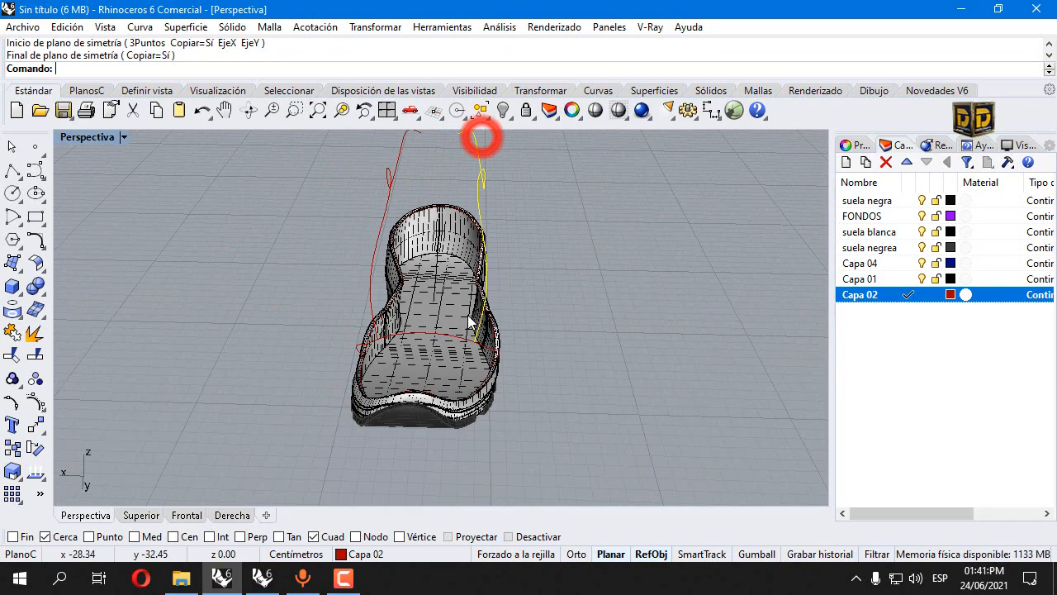
scroll(469, 317, down, 4)
right_drag(493, 319, 409, 216)
scroll(519, 226, up, 8)
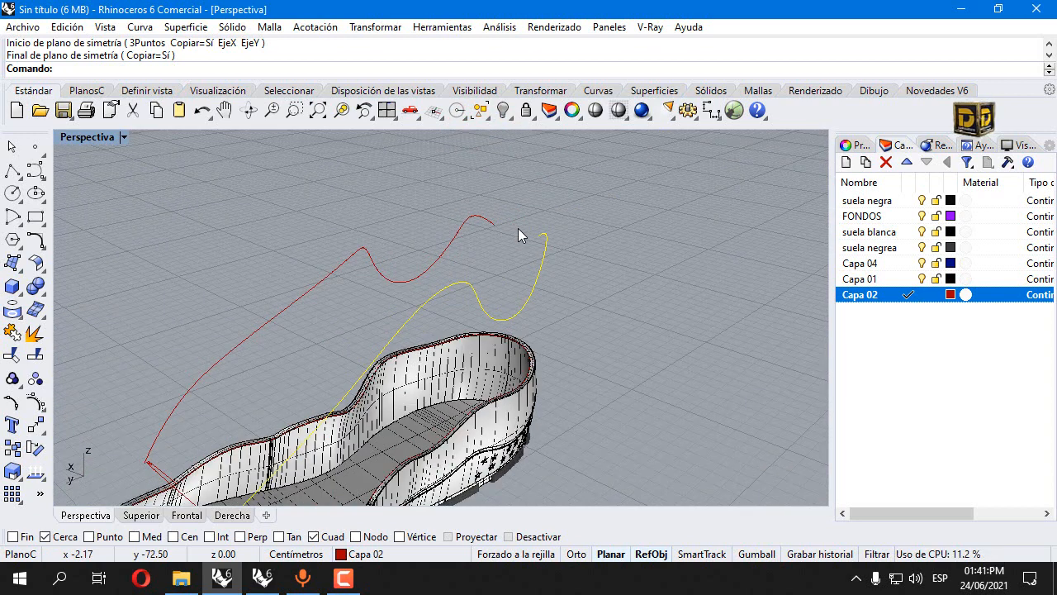
click(35, 243)
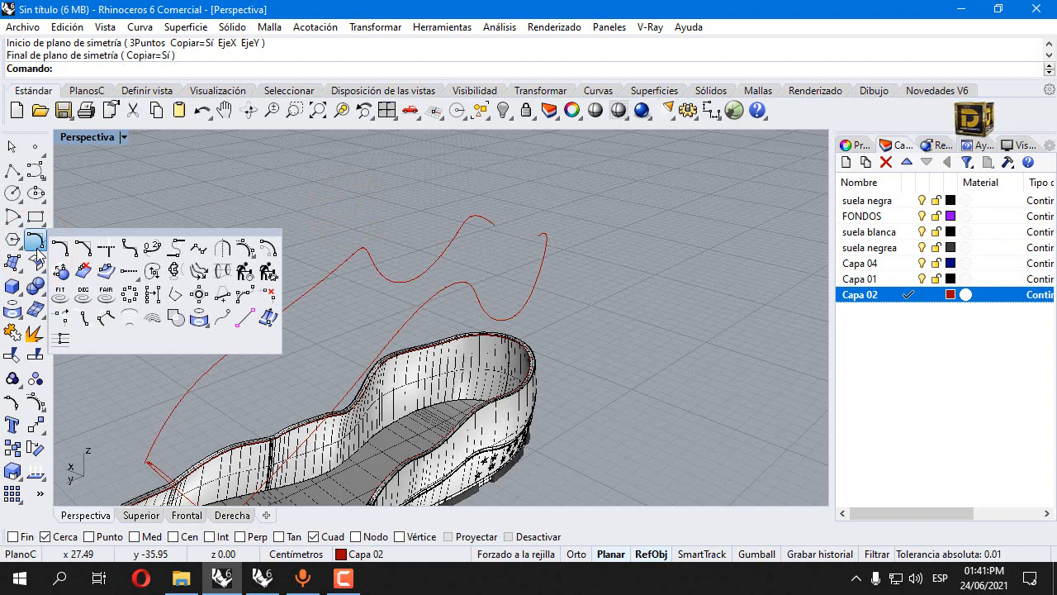
click(176, 250)
click(493, 224)
click(538, 237)
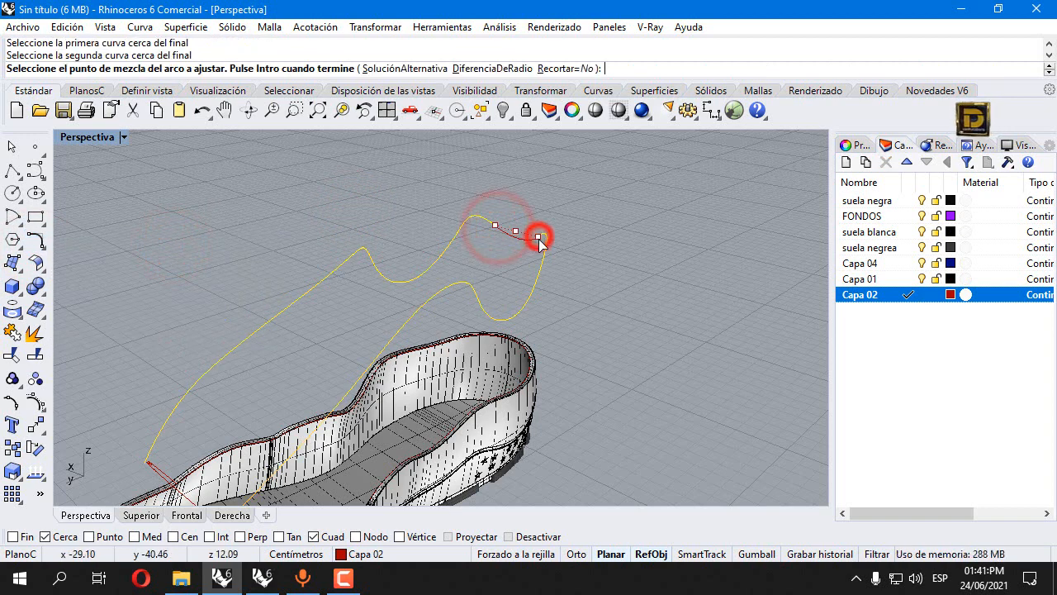
key(Return)
right_drag(625, 268, 290, 200)
key(Return)
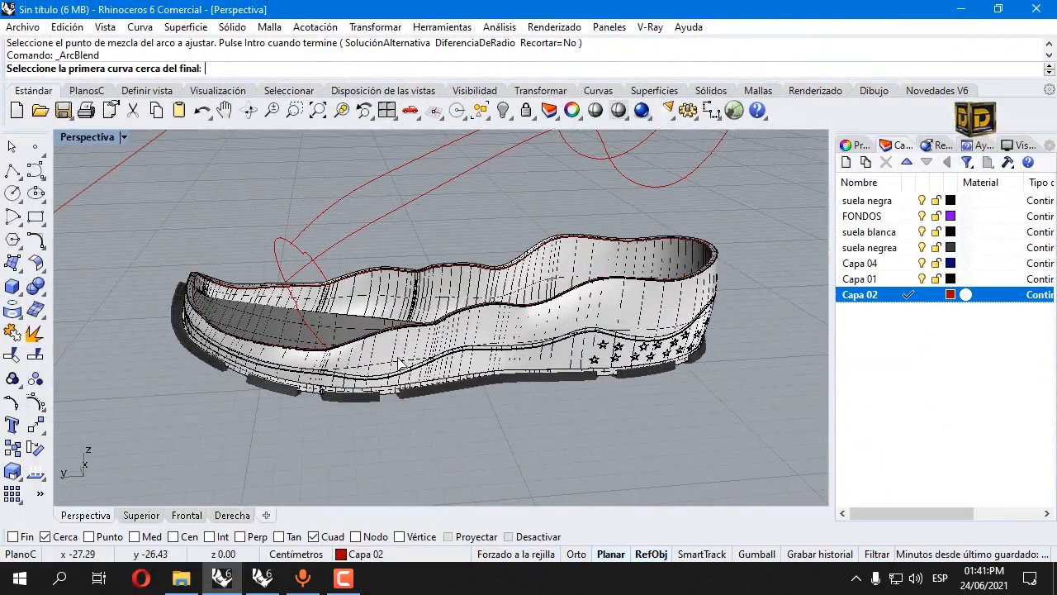
click(395, 356)
click(403, 337)
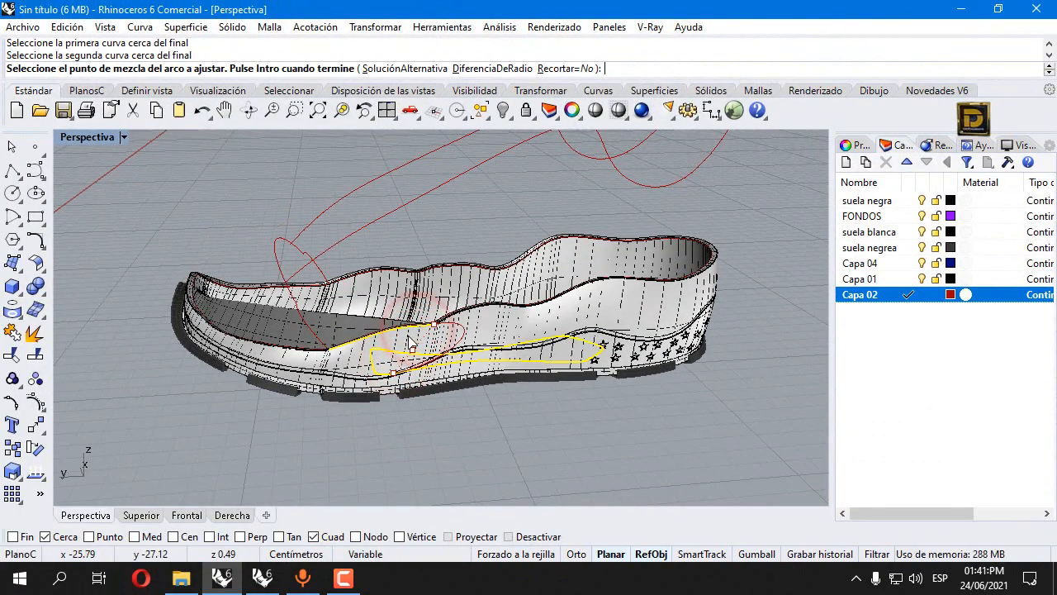
key(Return)
- Hide the white sole polysurface and split the closed rim curve with the forefoot arc, selecting its rear section
click(411, 351)
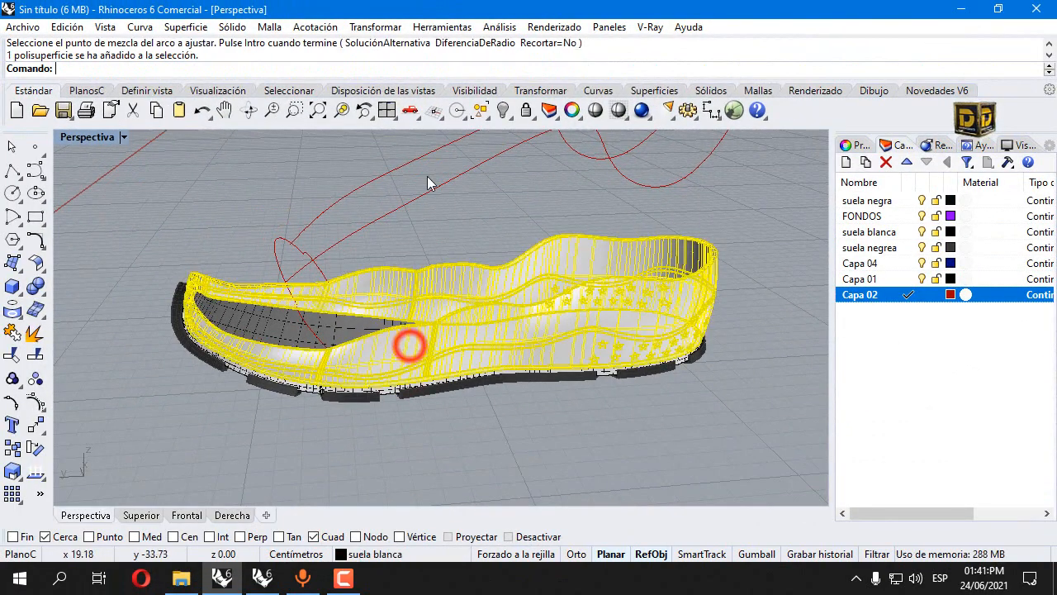
click(503, 110)
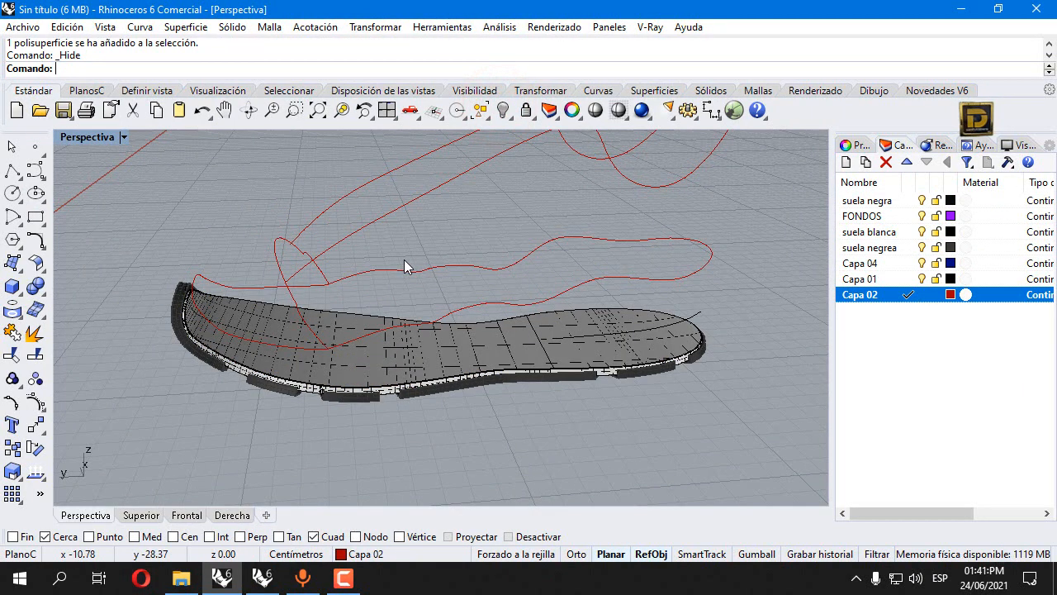
scroll(422, 328, up, 2)
click(460, 316)
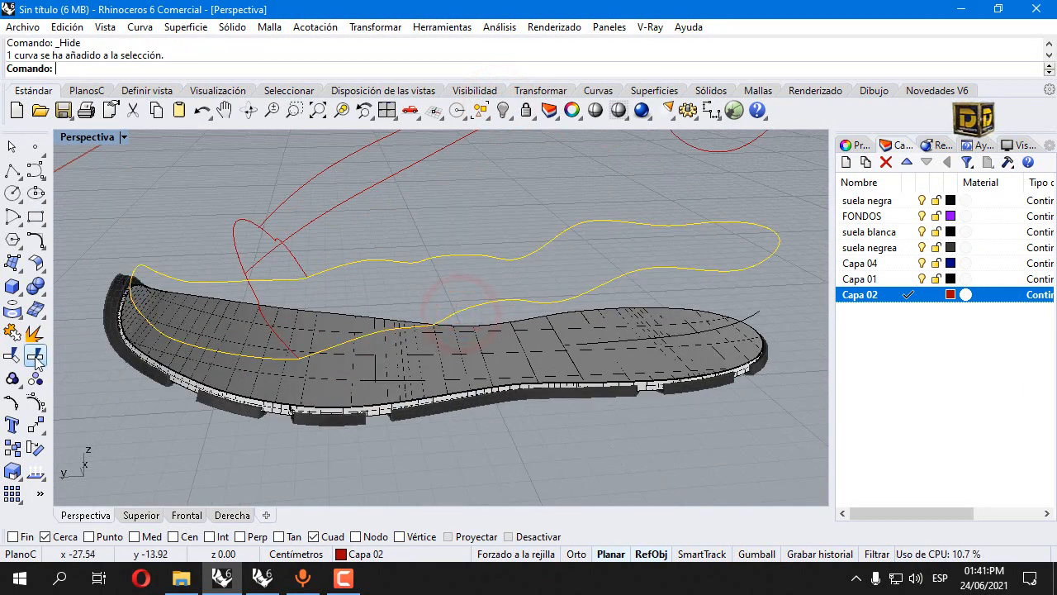
click(35, 357)
click(259, 302)
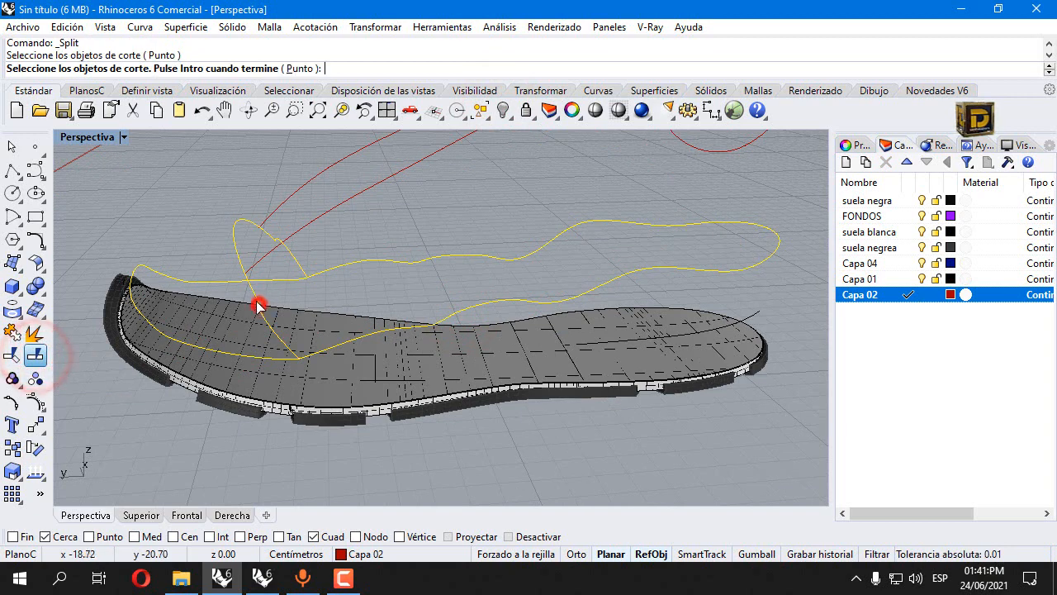
right_click(260, 302)
click(327, 274)
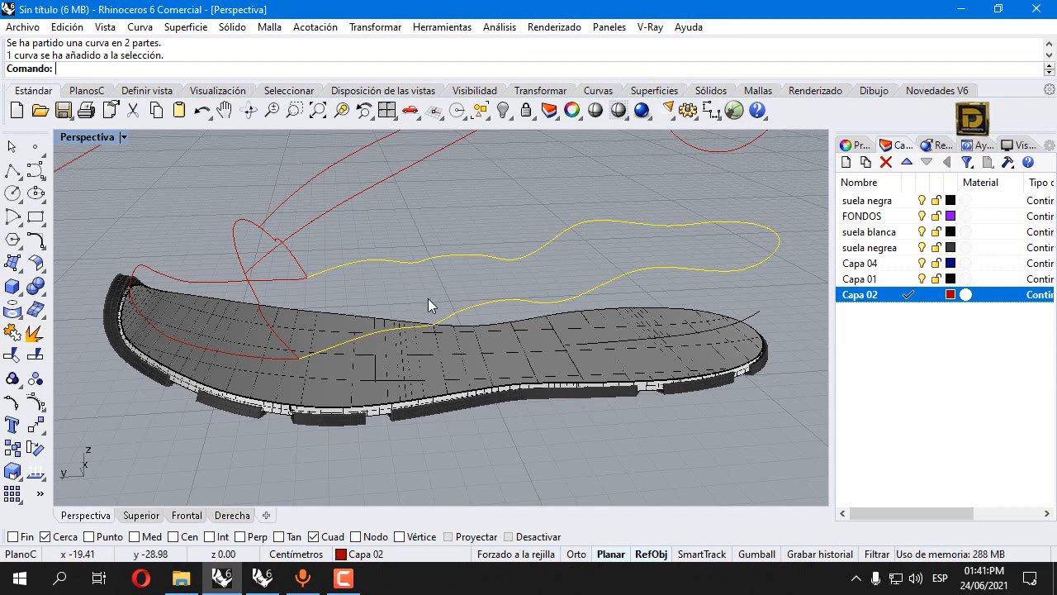
scroll(454, 273, down, 5)
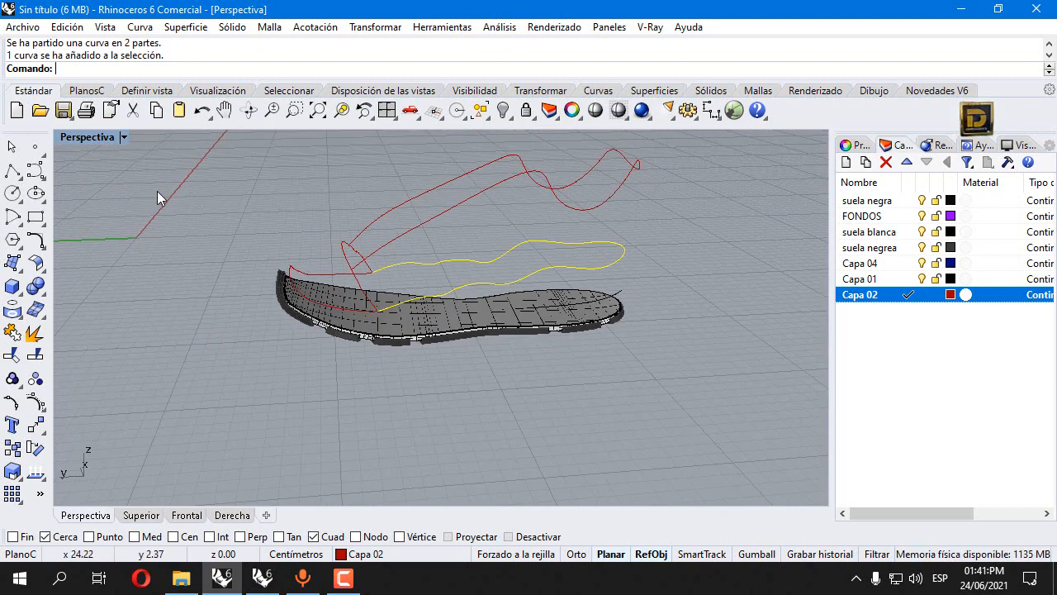
click(14, 219)
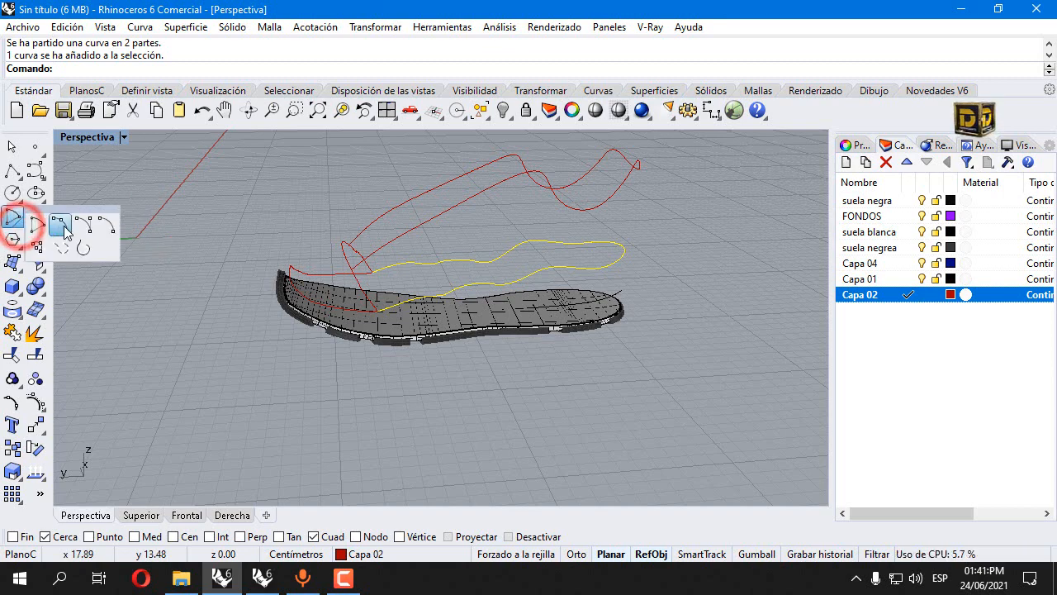
click(56, 225)
scroll(58, 224, up, 3)
click(295, 264)
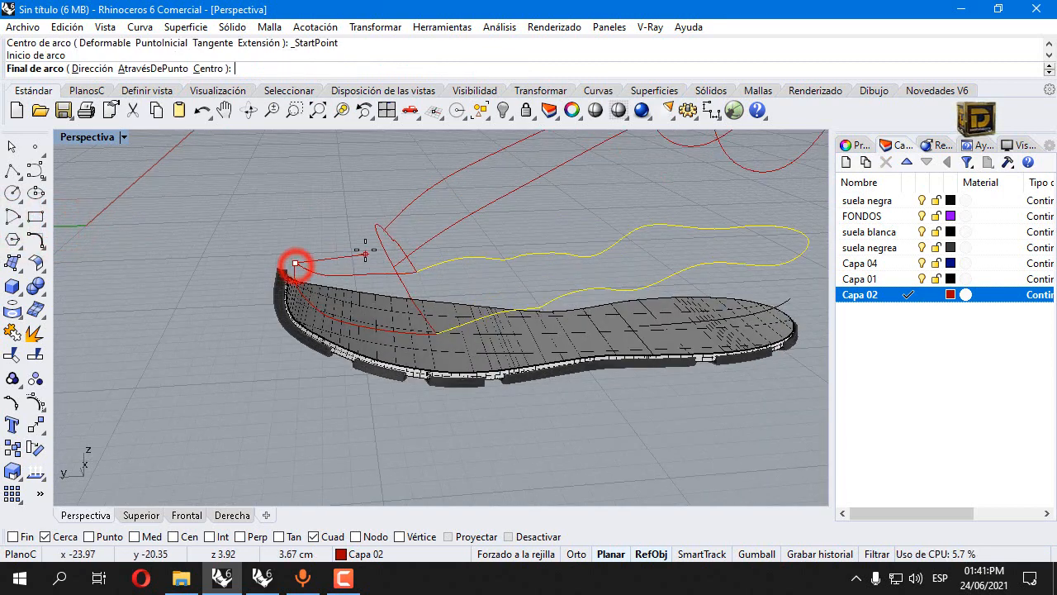
click(379, 239)
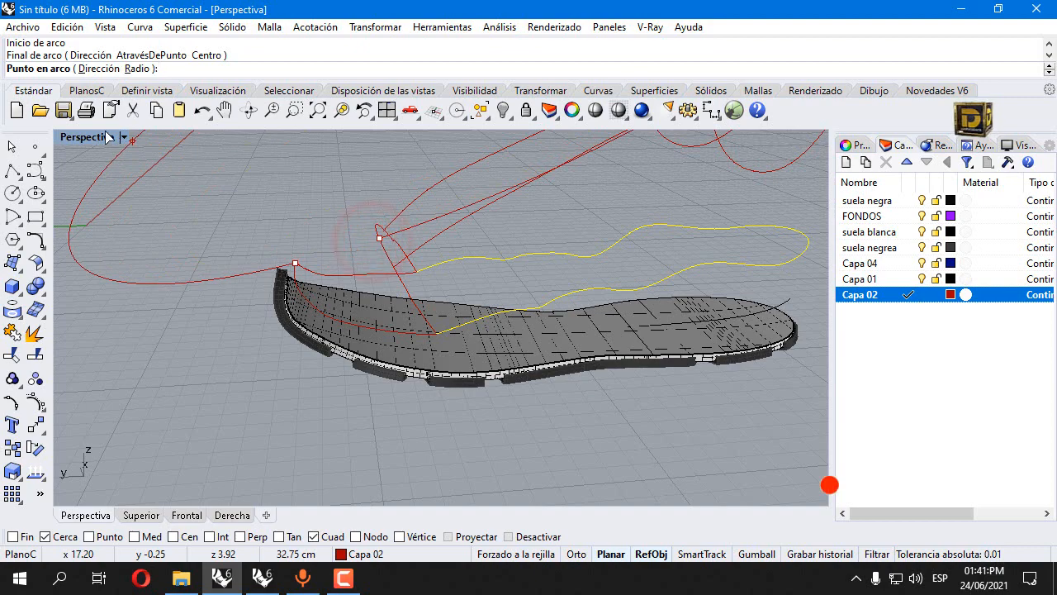
- Turn off the Cerca snap and draw a convex arc from the rim's toe point to the top of the forefoot arc, shaping it in the Derecha view
click(60, 537)
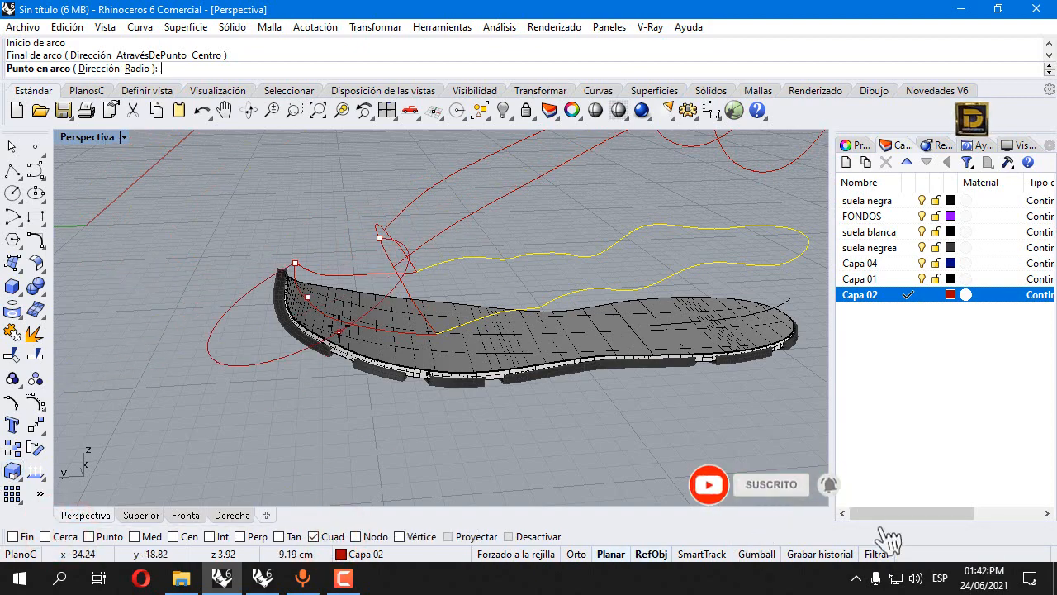
right_drag(259, 322, 498, 385)
click(498, 385)
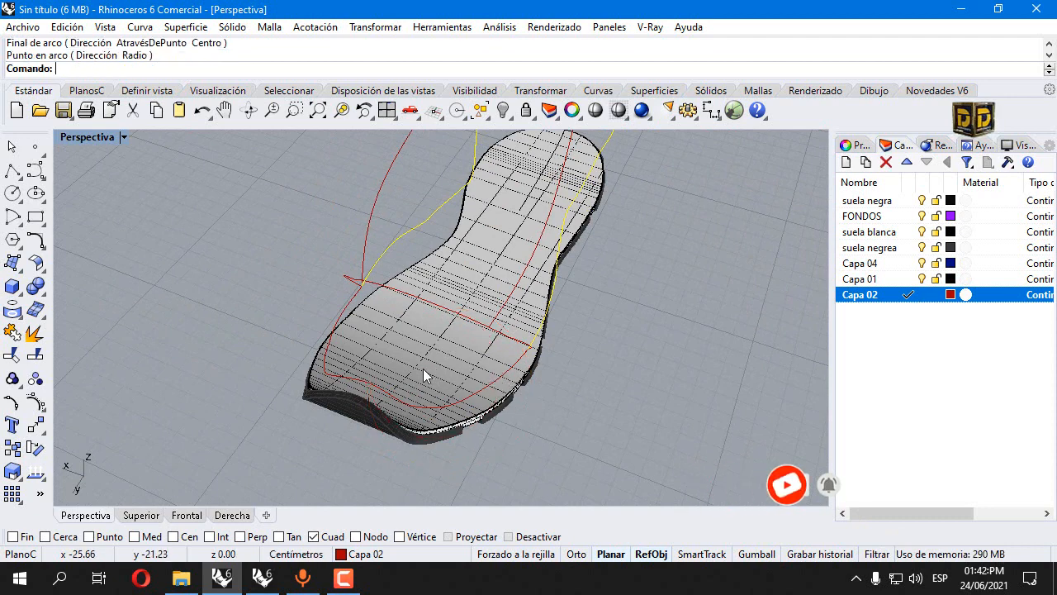
right_click(377, 384)
click(366, 384)
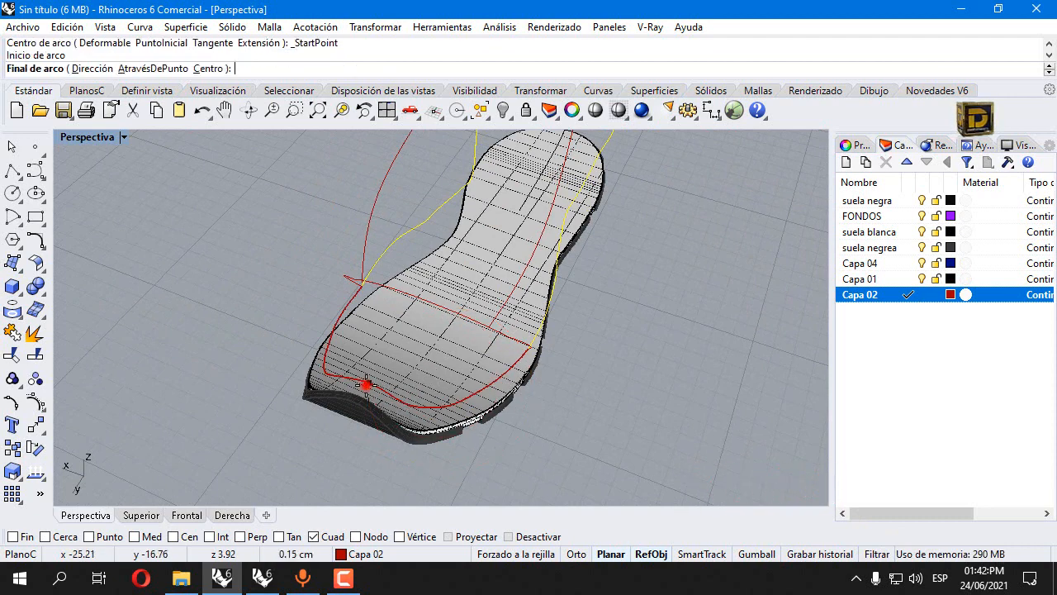
click(413, 303)
double_click(66, 138)
scroll(698, 446, up, 5)
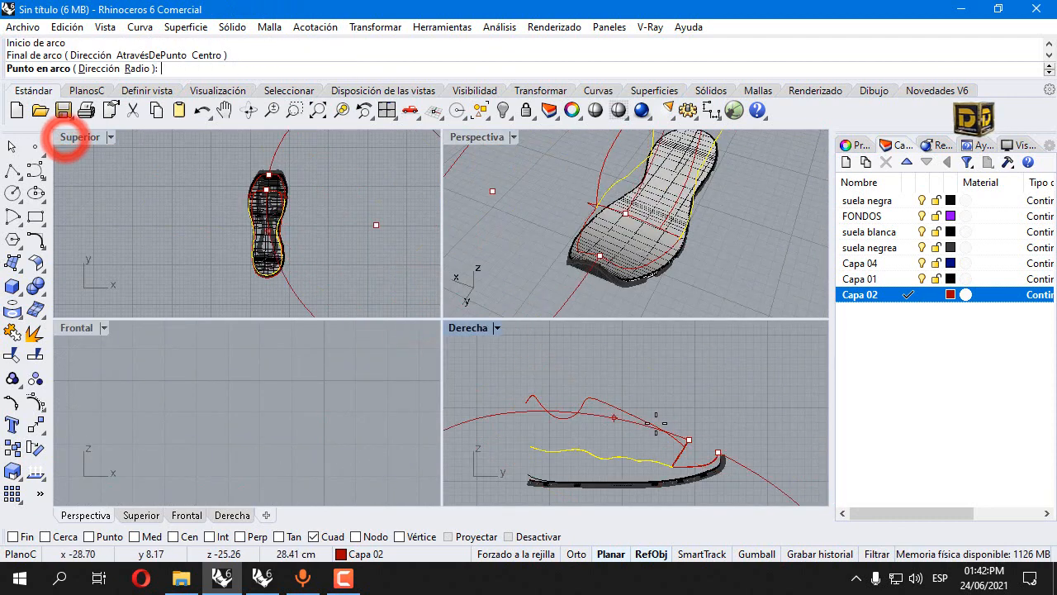
scroll(704, 385, down, 2)
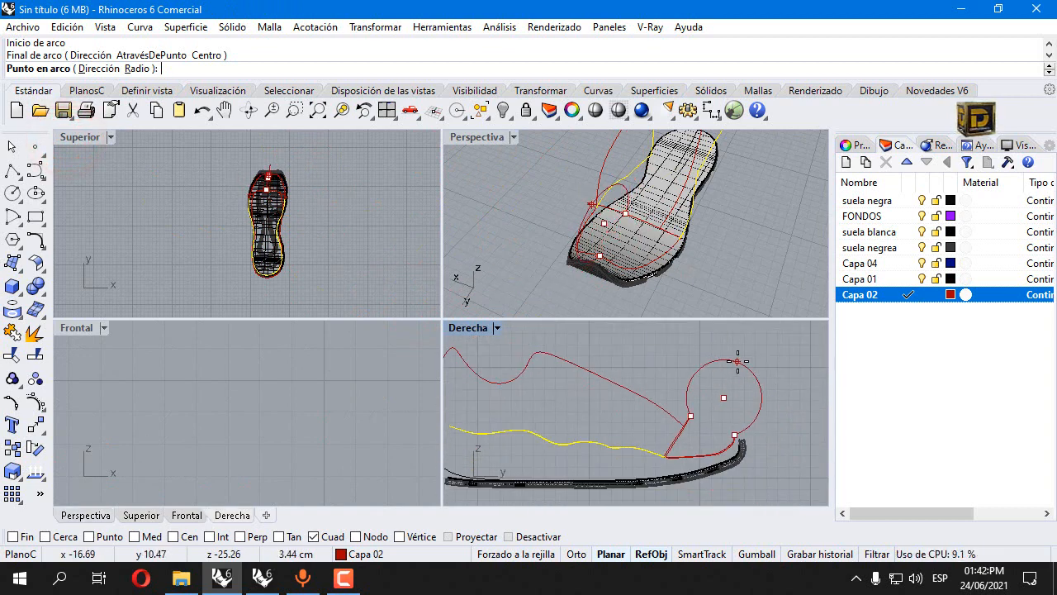
scroll(710, 438, up, 3)
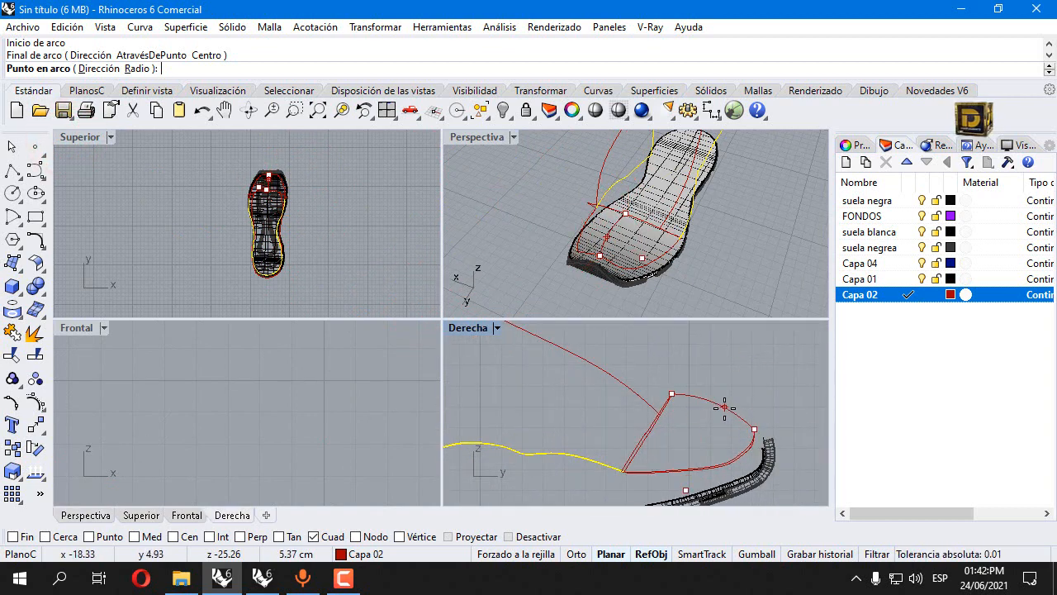
click(721, 409)
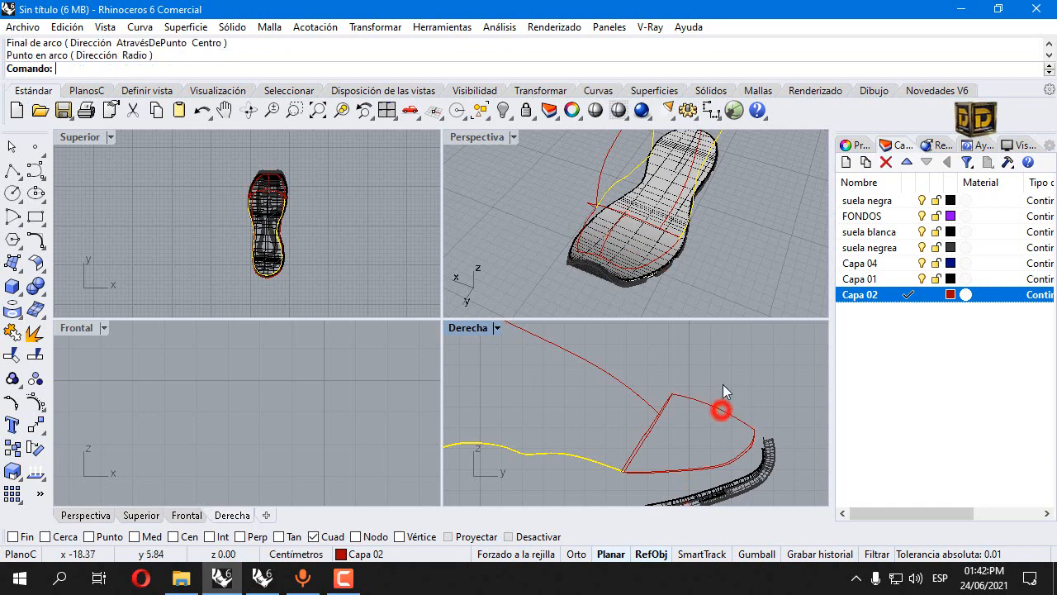
- Draw an arc from the side profiles' joined heel end to the rim curve's heel point, bulging it slightly backward in the Derecha view
scroll(703, 413, down, 3)
right_drag(709, 258, 534, 212)
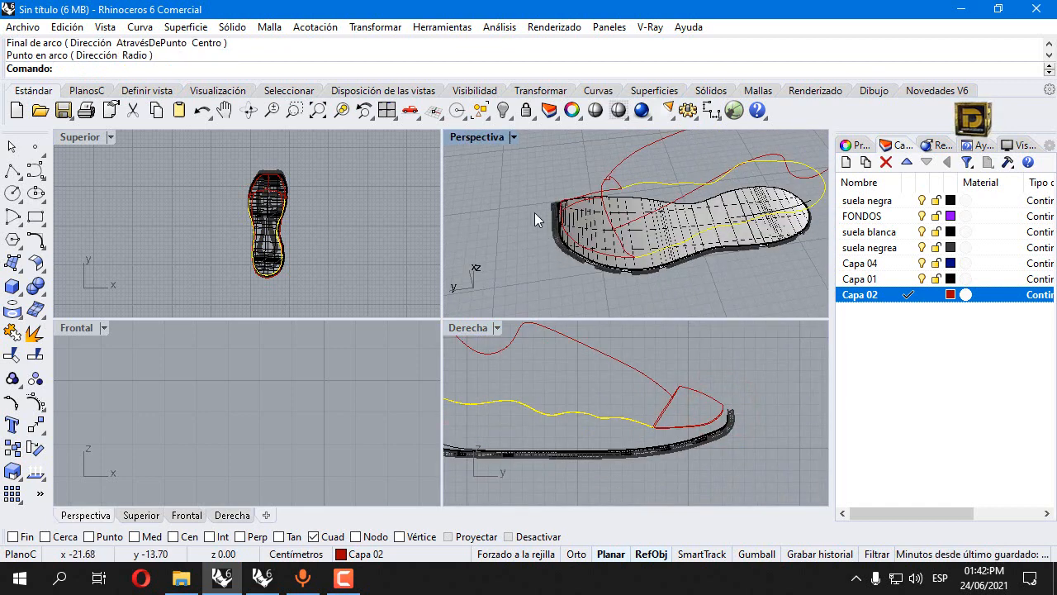
double_click(468, 139)
right_drag(379, 332, 299, 239)
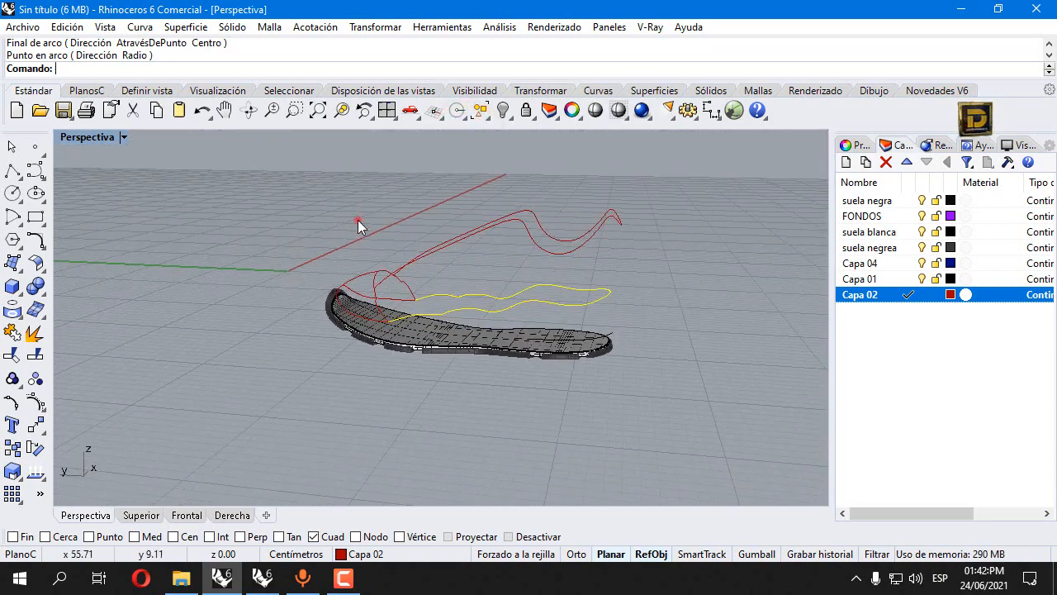
click(12, 216)
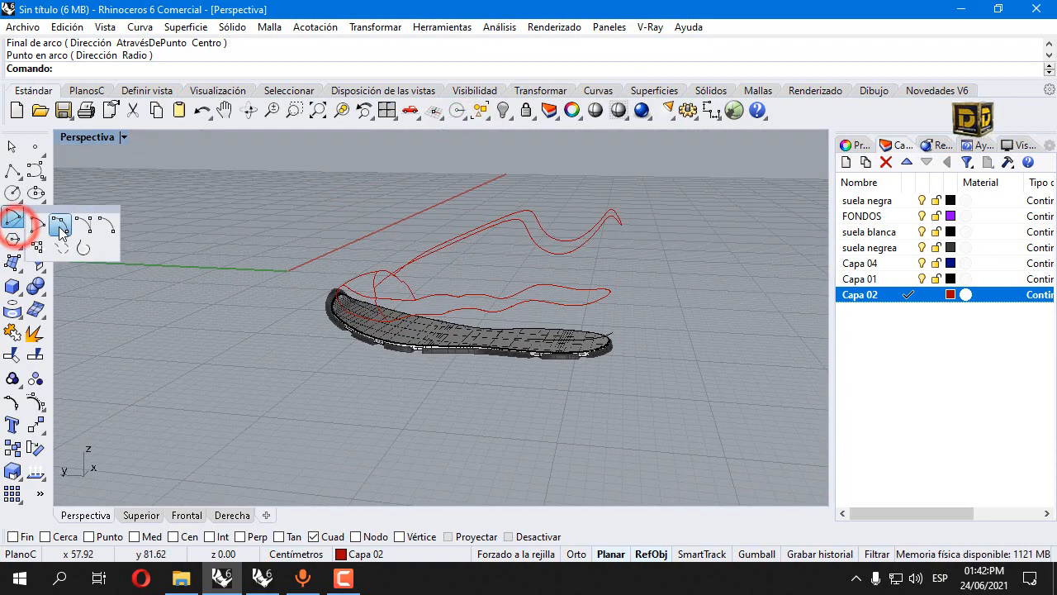
click(59, 225)
click(620, 223)
click(610, 292)
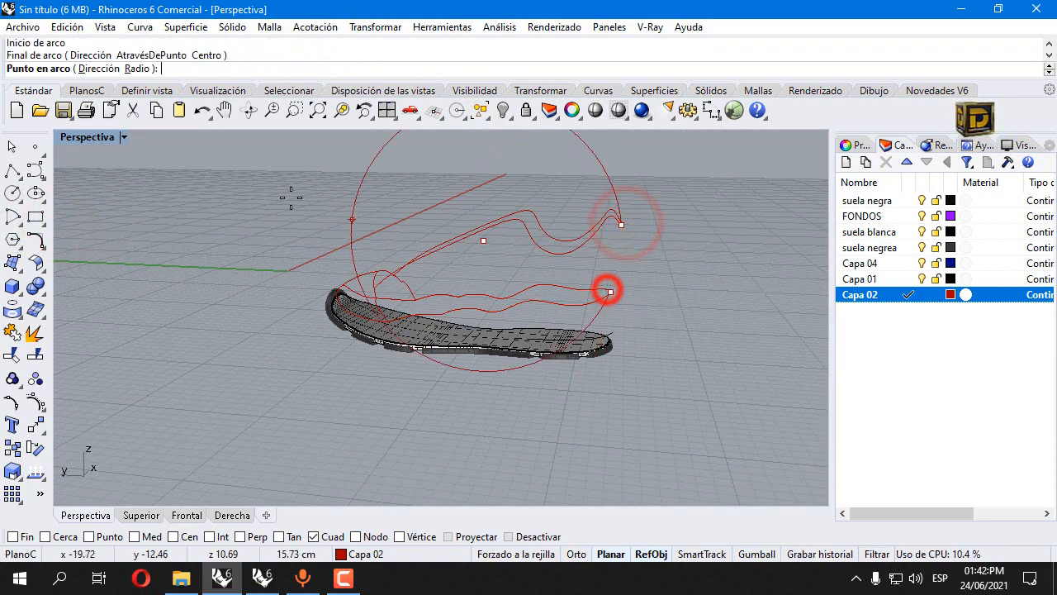
double_click(93, 136)
scroll(651, 432, up, 4)
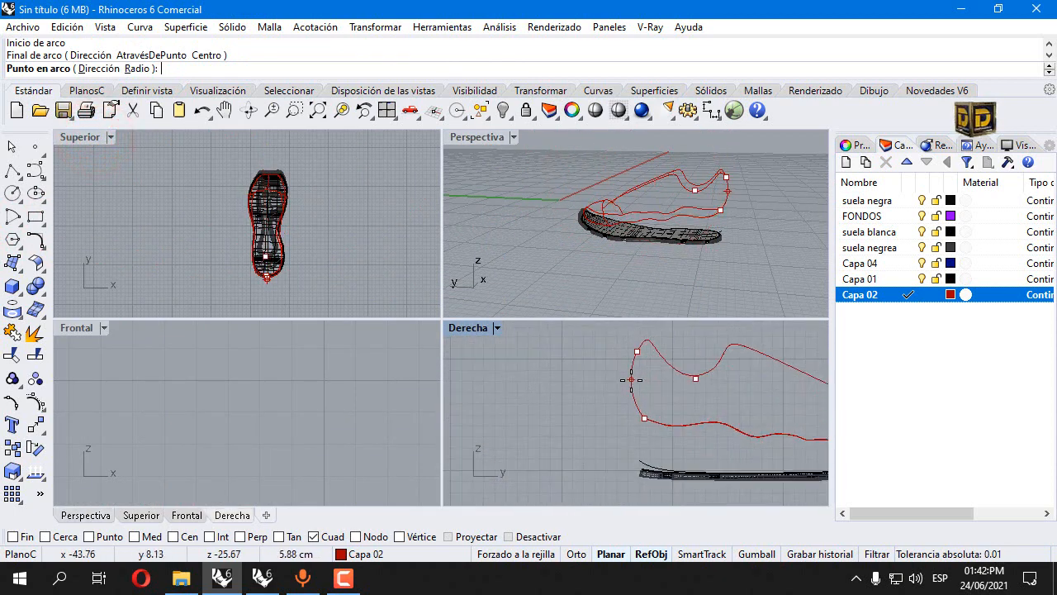
click(633, 383)
- Show the forefoot arc's control points and delete the kink point near each of its two ends
scroll(619, 359, down, 4)
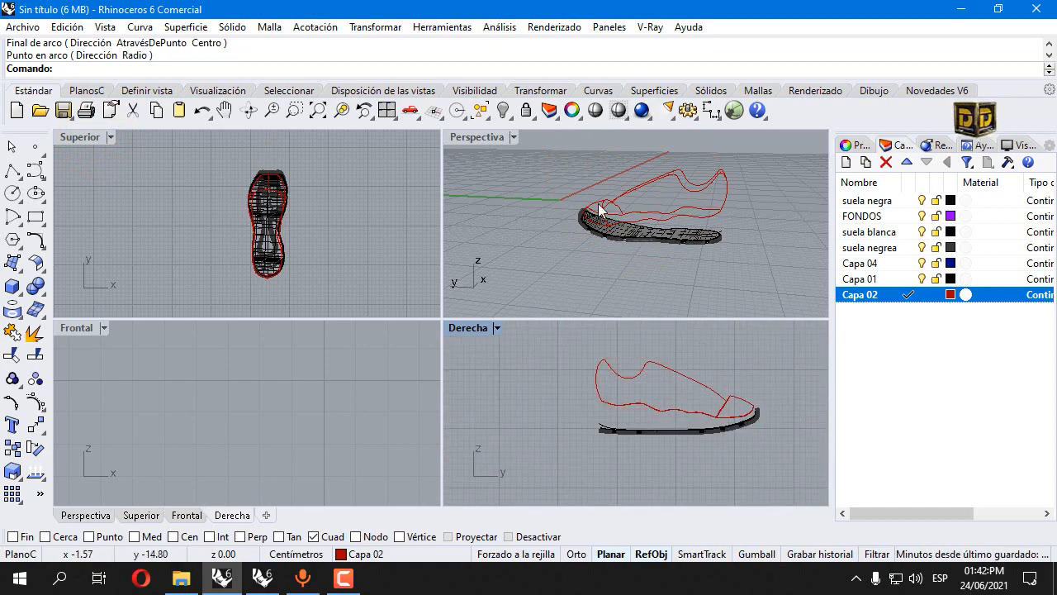
double_click(473, 139)
right_drag(474, 142, 570, 221)
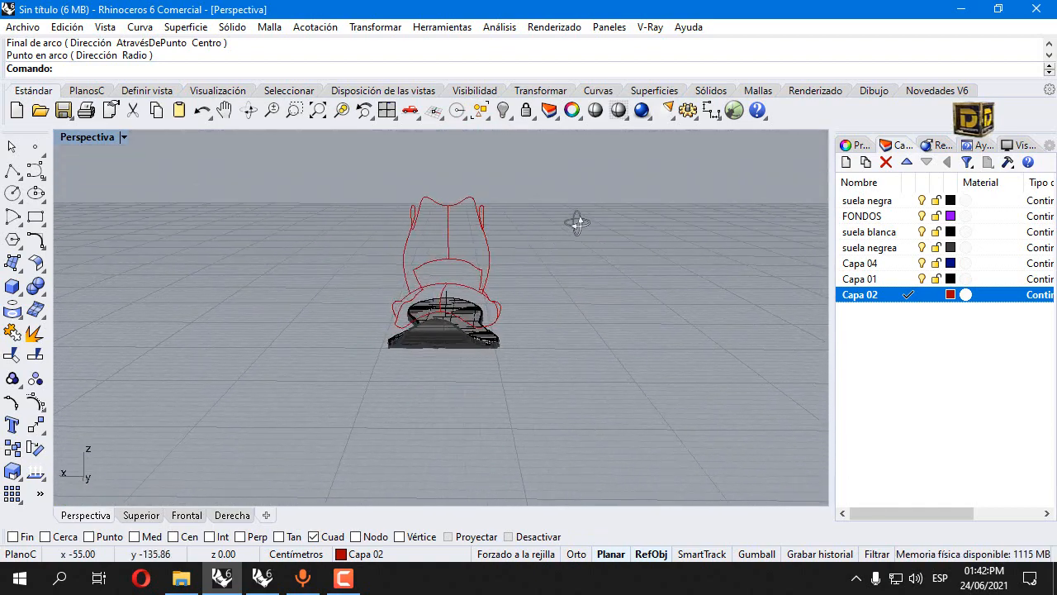
scroll(398, 316, up, 5)
click(380, 302)
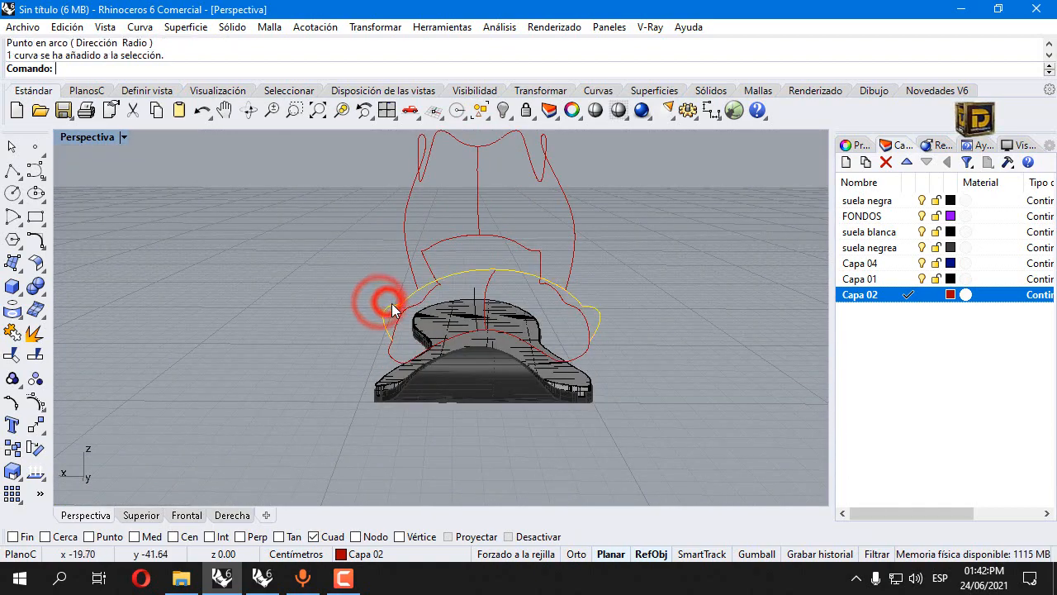
click(34, 402)
scroll(348, 301, up, 2)
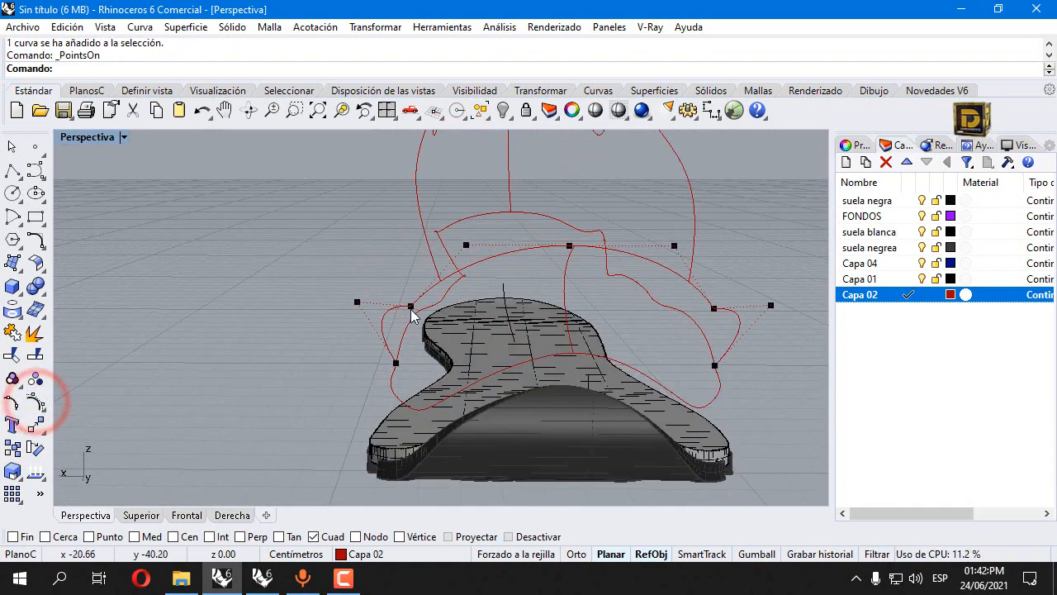
click(409, 304)
click(484, 353)
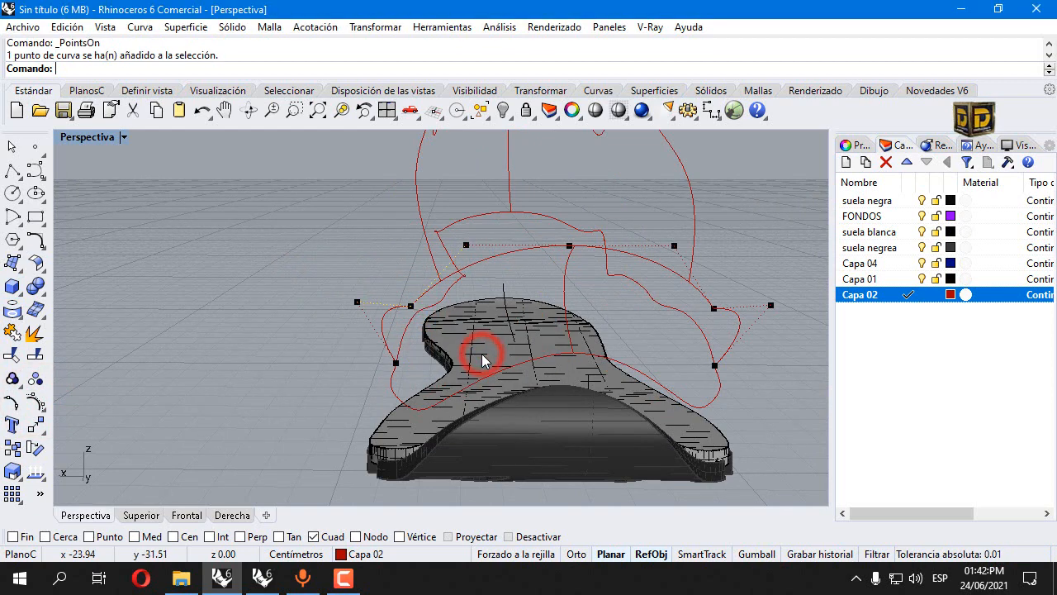
key(Delete)
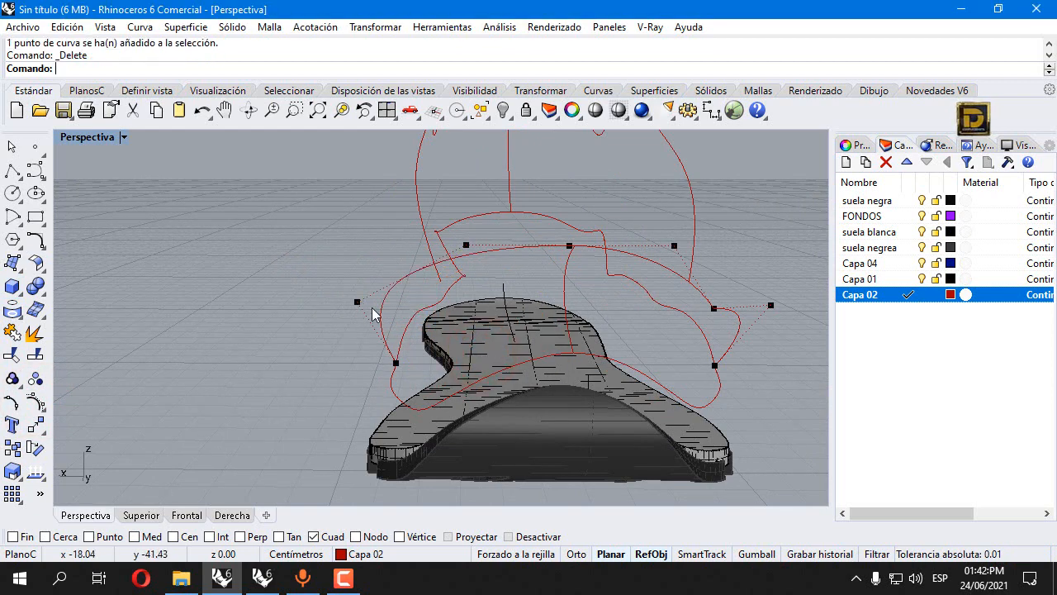
click(719, 307)
click(716, 308)
key(Delete)
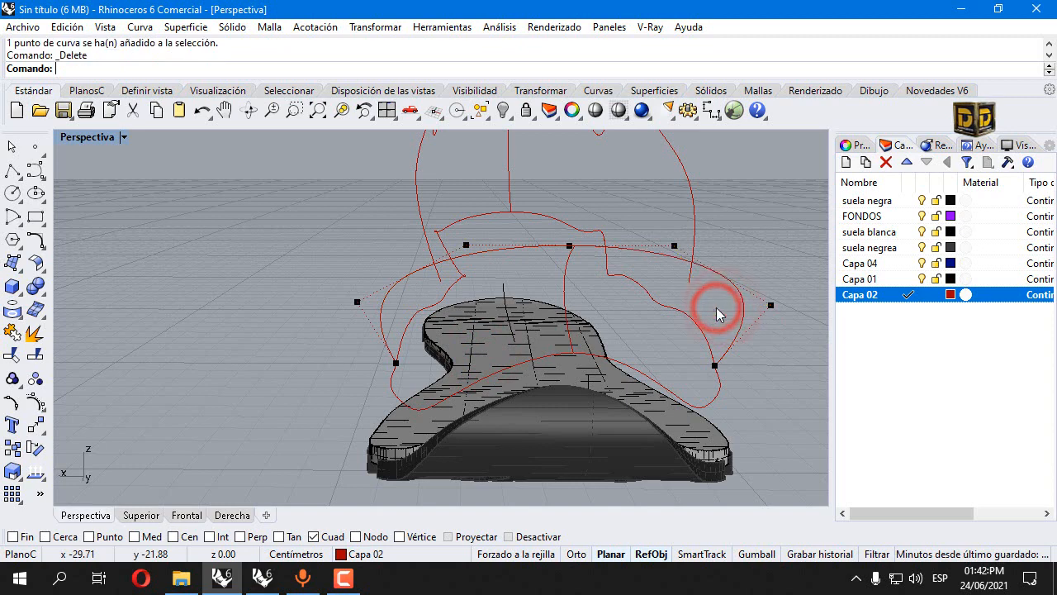
- Move the forefoot arc's two outermost side control points inward in the Frontal view so both ends drop almost vertically to the rim
click(770, 307)
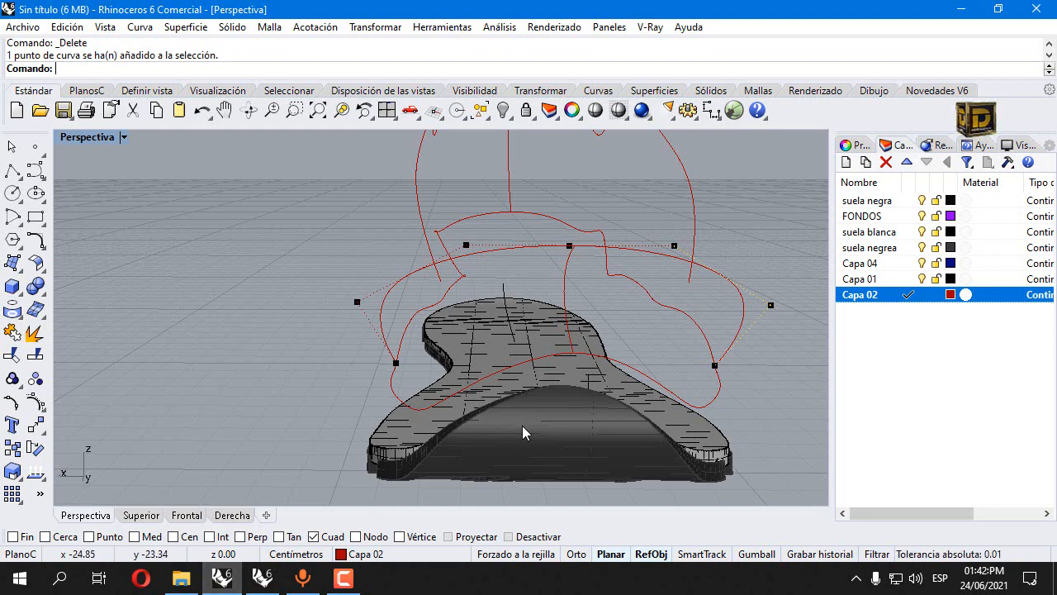
click(141, 515)
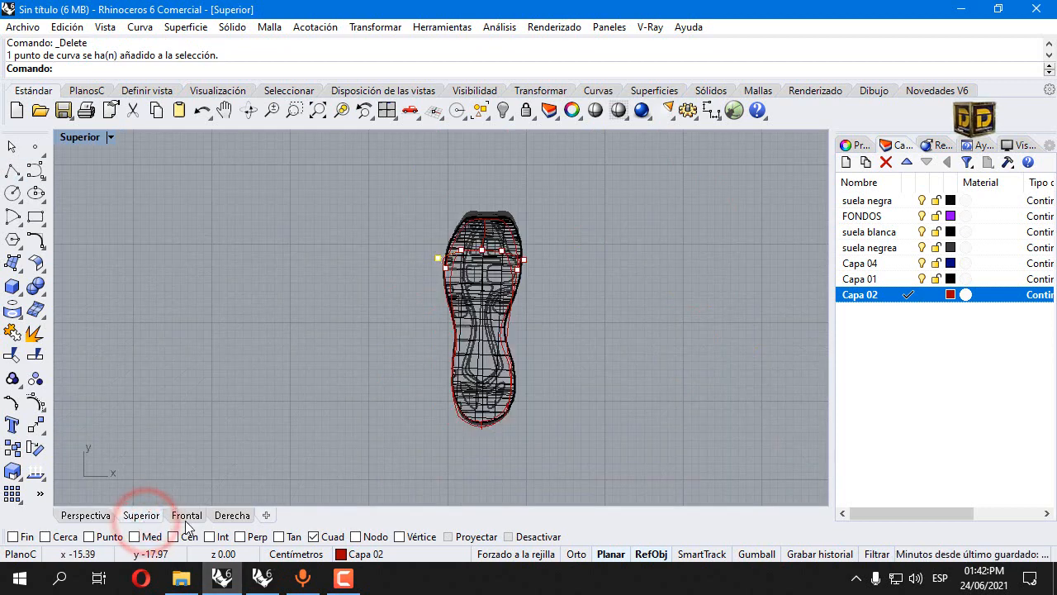
click(186, 514)
scroll(475, 303, down, 4)
scroll(328, 273, up, 5)
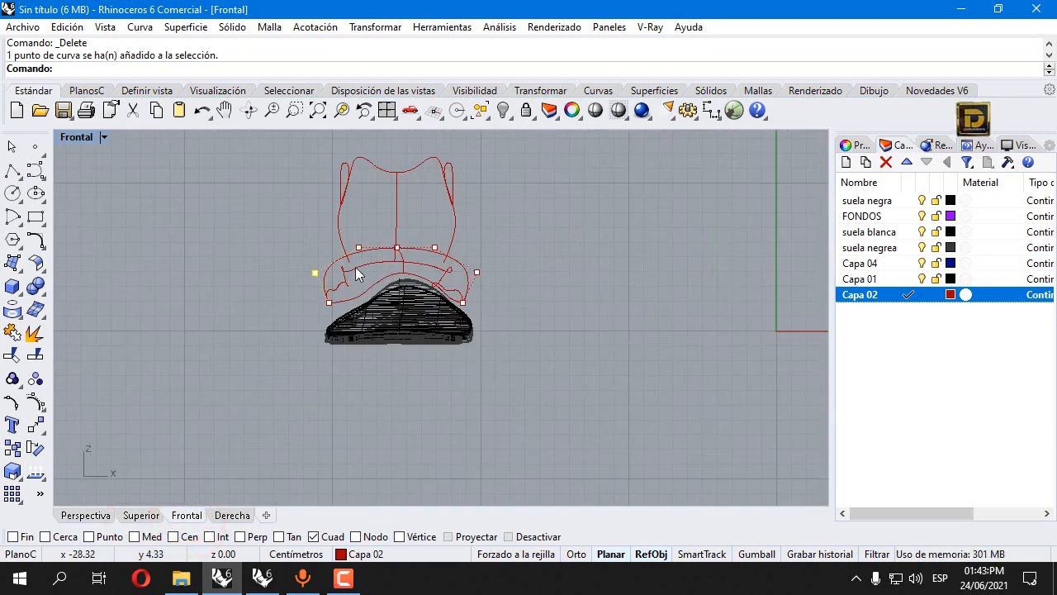
drag(328, 272, 356, 265)
drag(695, 269, 671, 266)
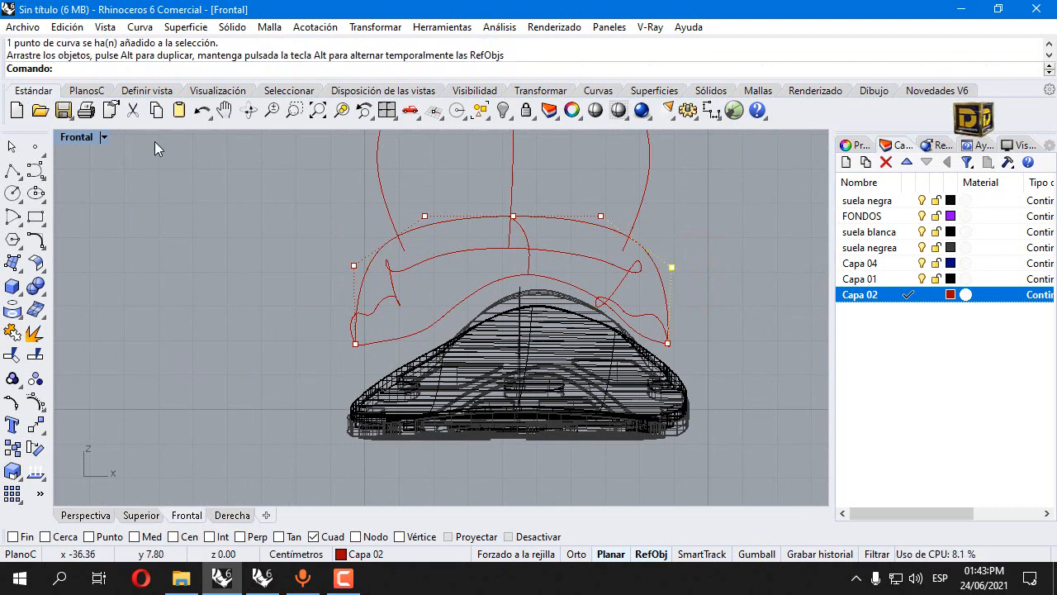
- Create a network surface for the toe cap from the front rim curve, the forefoot arc and the toe connecting arc
double_click(68, 139)
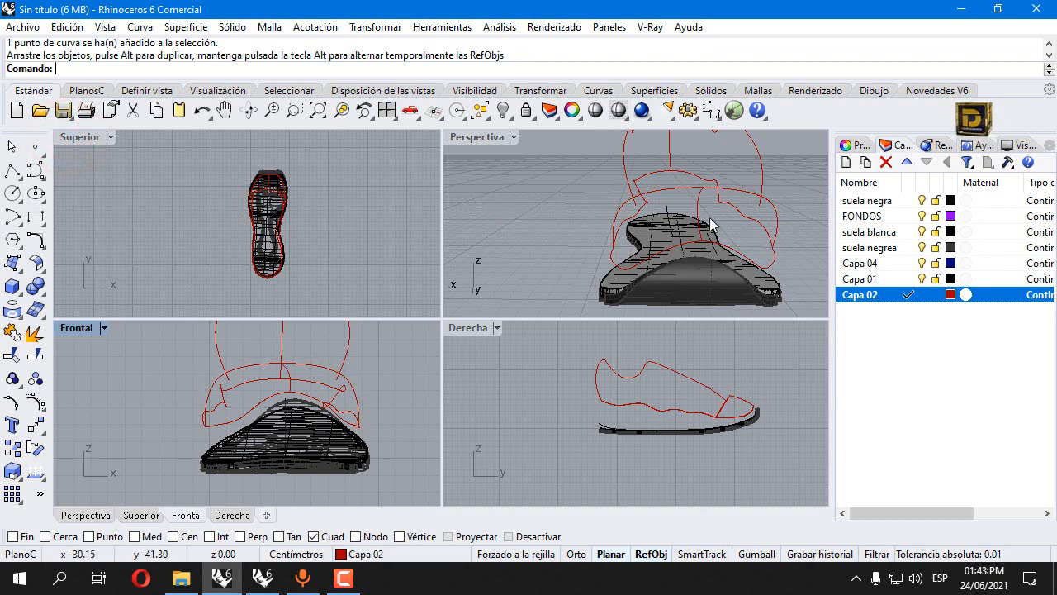
right_drag(712, 225, 552, 234)
click(503, 252)
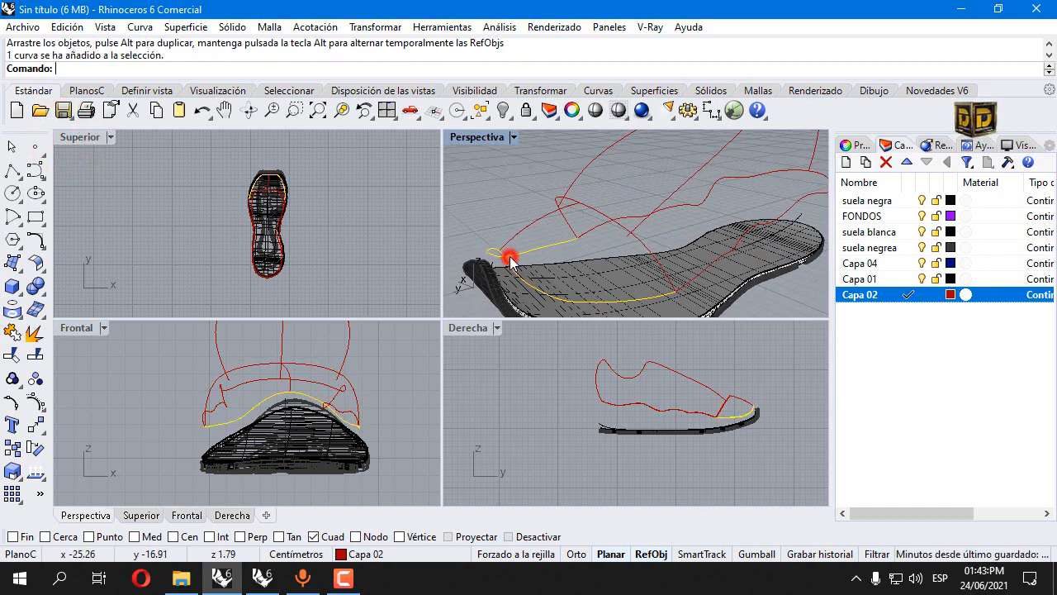
shift+click(589, 208)
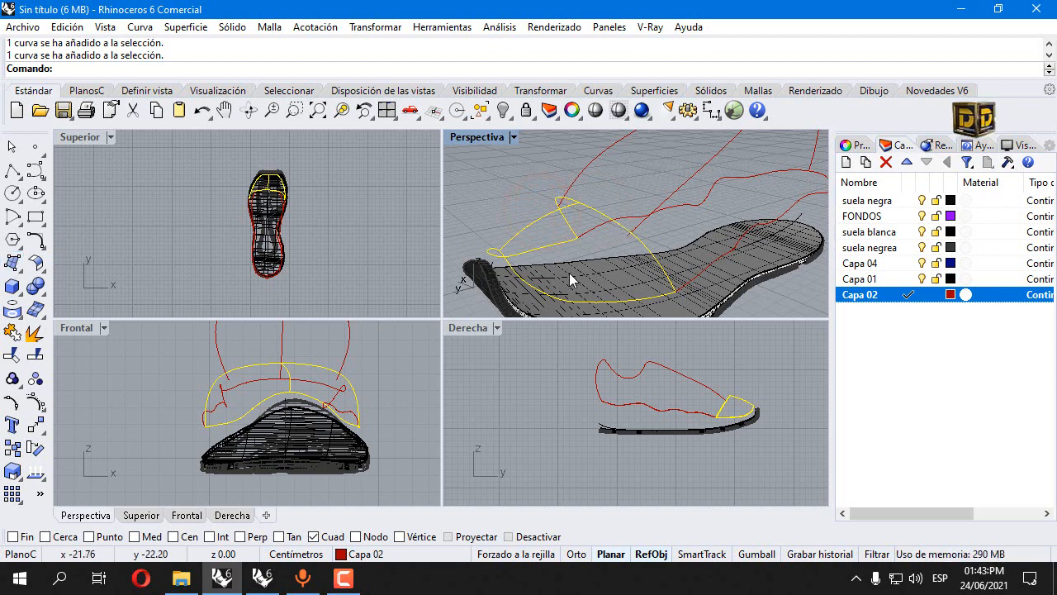
click(15, 261)
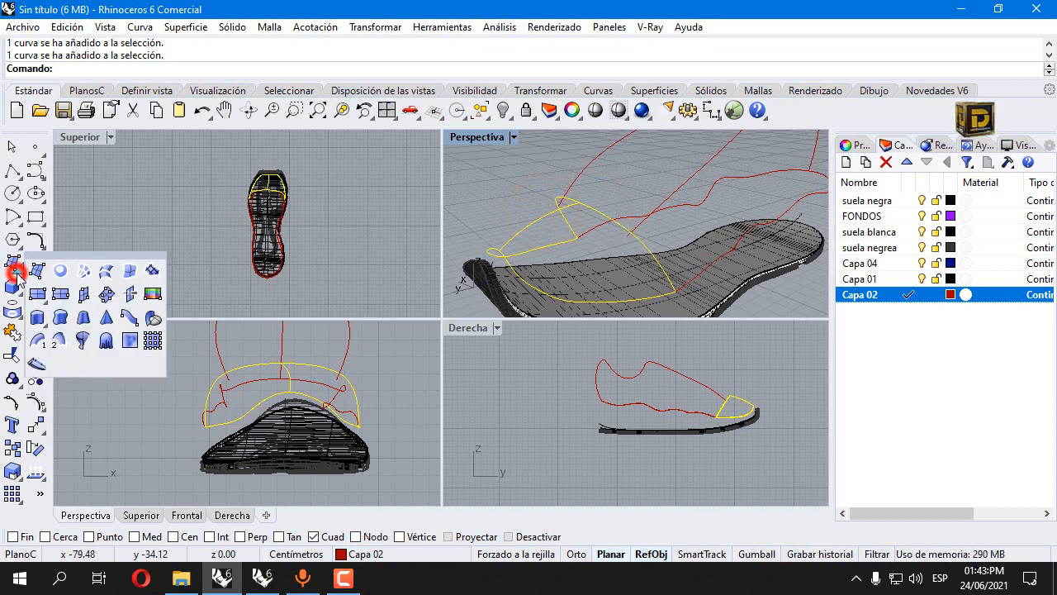
click(74, 265)
click(473, 386)
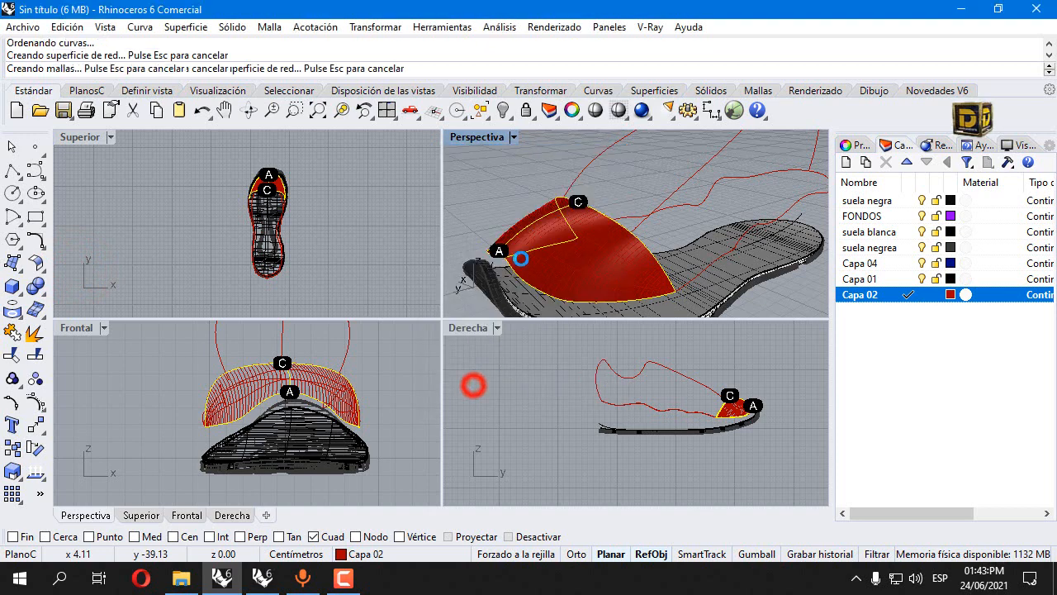
scroll(522, 252, down, 5)
right_drag(753, 233, 603, 241)
click(628, 233)
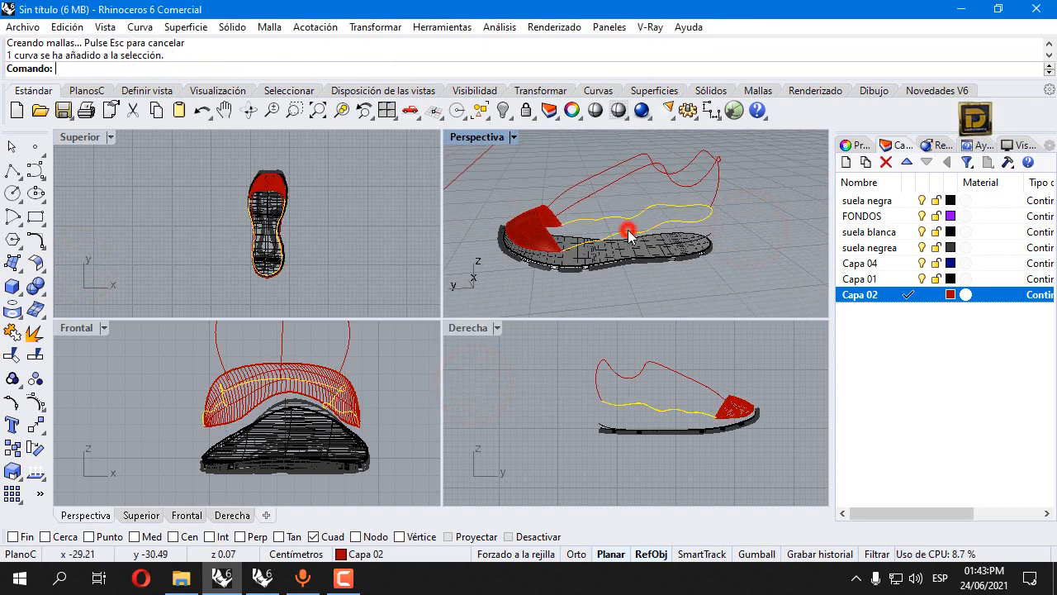
click(599, 199)
click(748, 184)
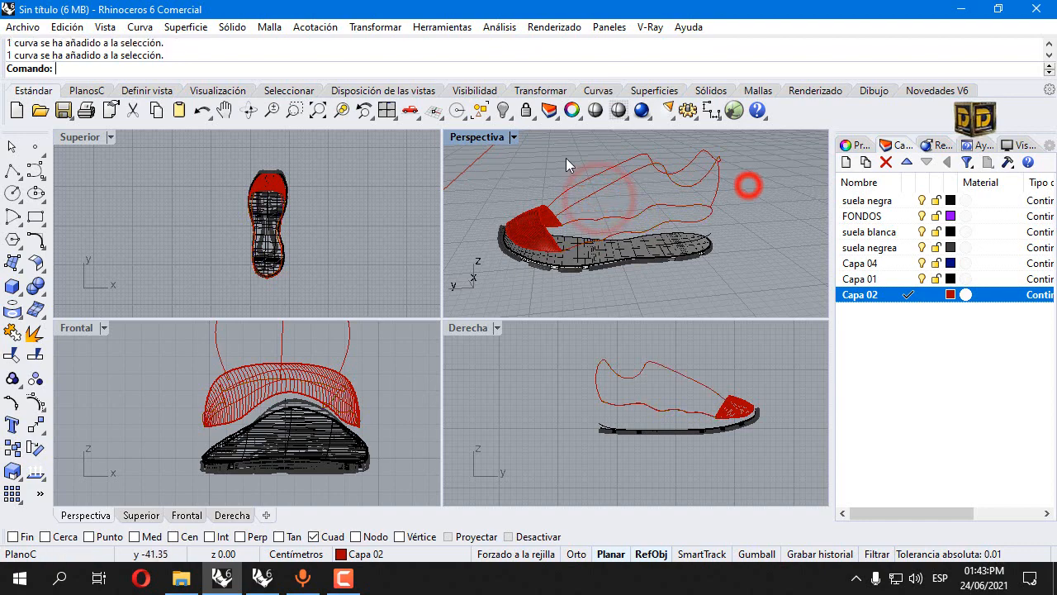
double_click(485, 138)
right_drag(655, 211, 582, 233)
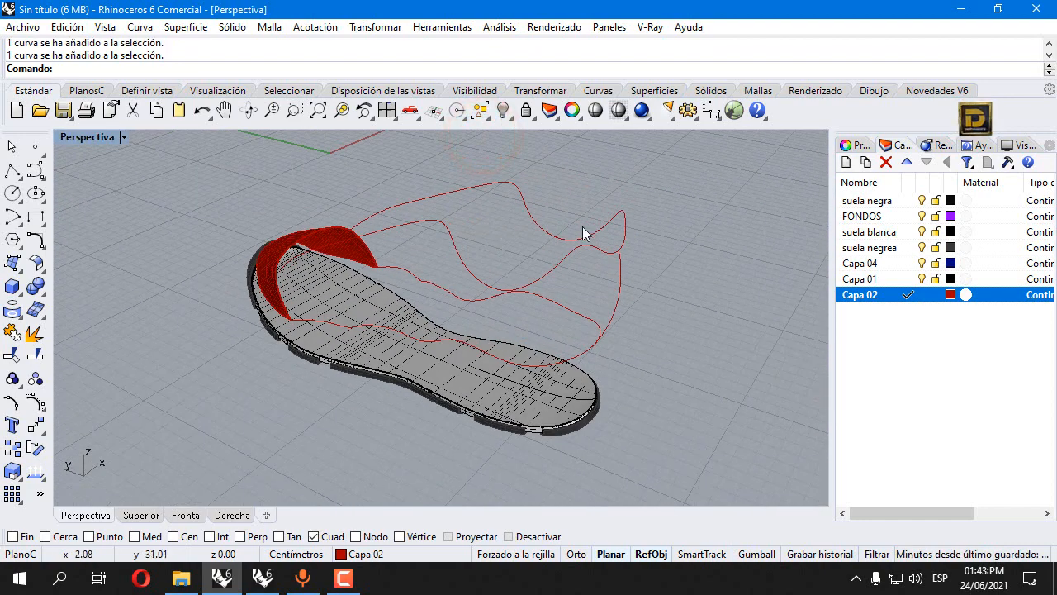
click(557, 271)
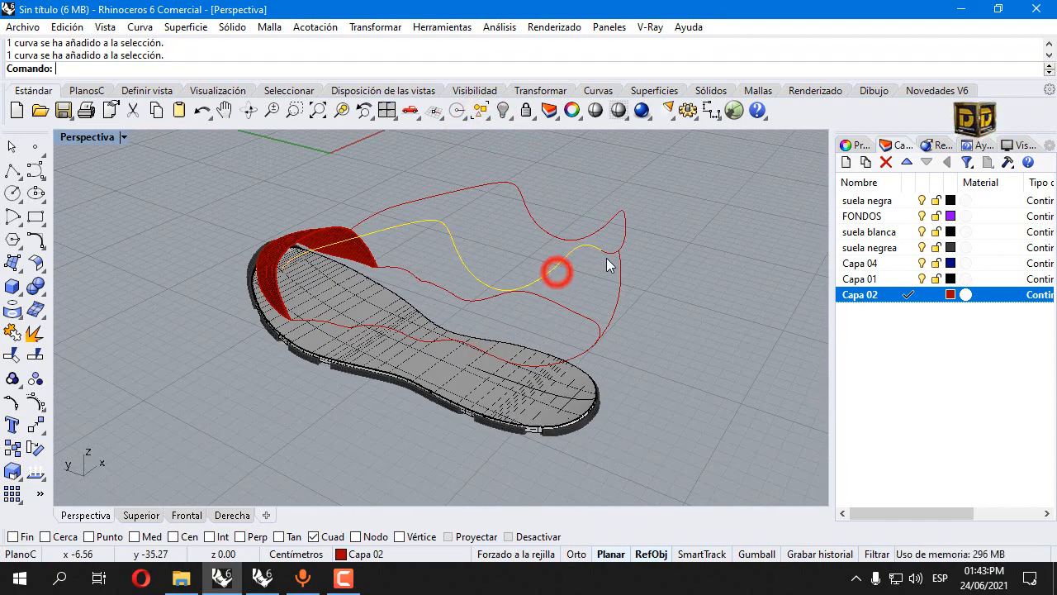
click(677, 207)
scroll(677, 207, down, 3)
right_drag(395, 222, 425, 210)
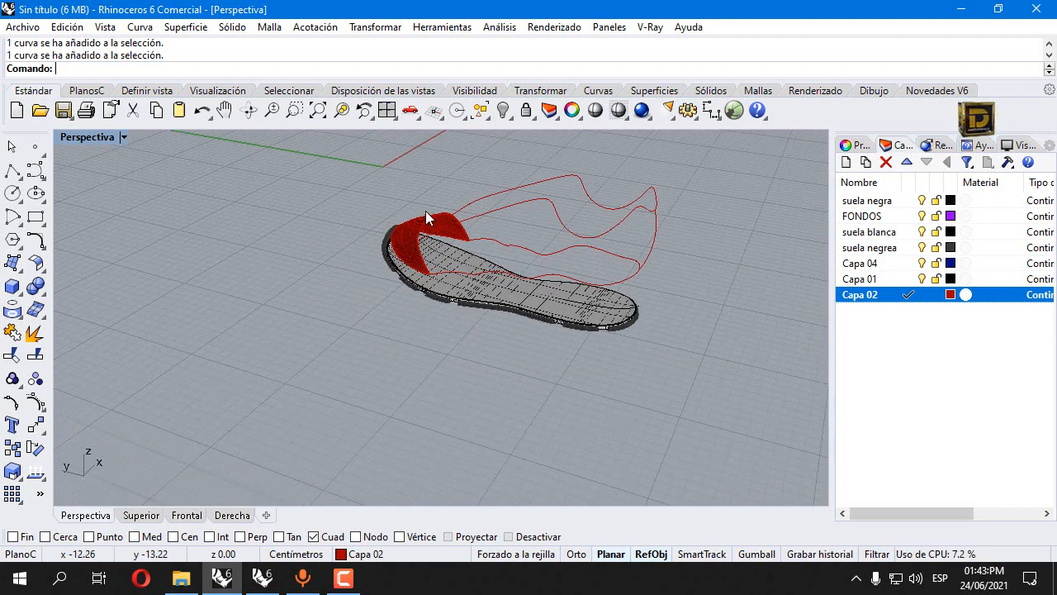
right_click(458, 192)
key(Escape)
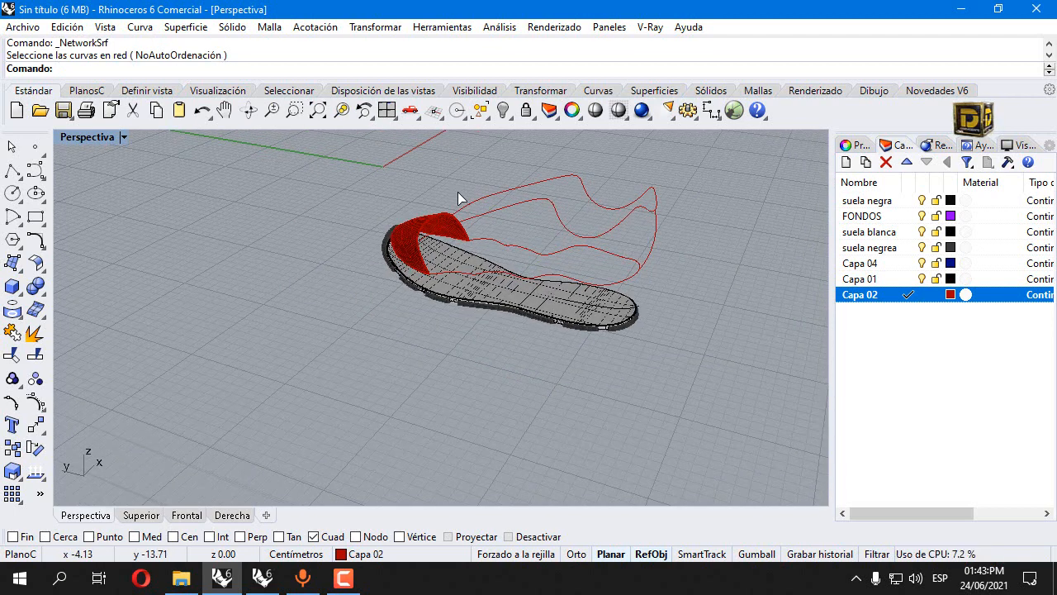
- Join the two side profile curves and the short collar piece at the heel into one open curve
click(561, 219)
scroll(648, 217, up, 2)
click(655, 216)
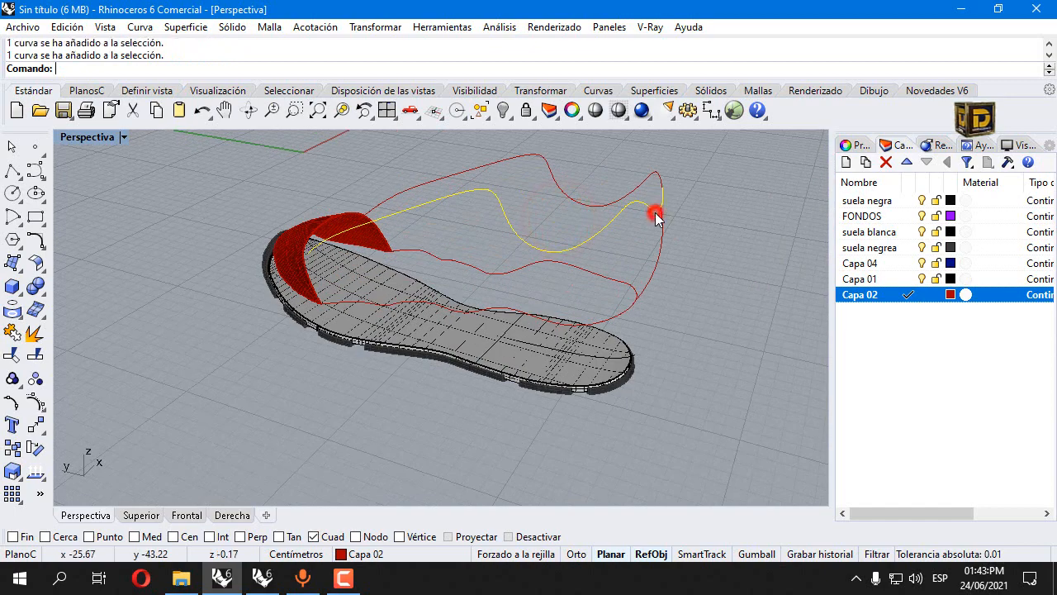
click(661, 177)
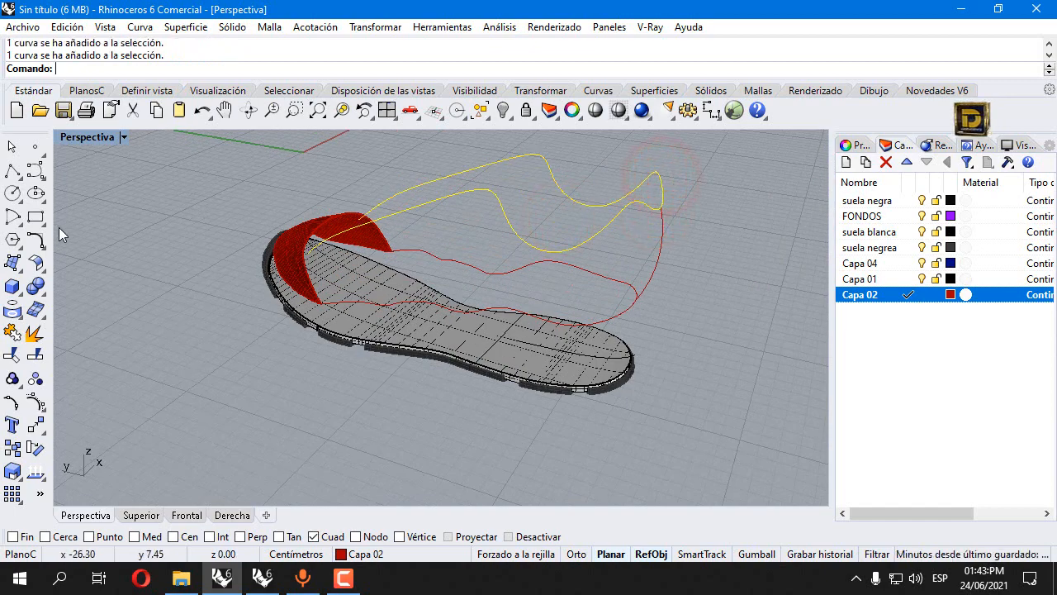
click(11, 332)
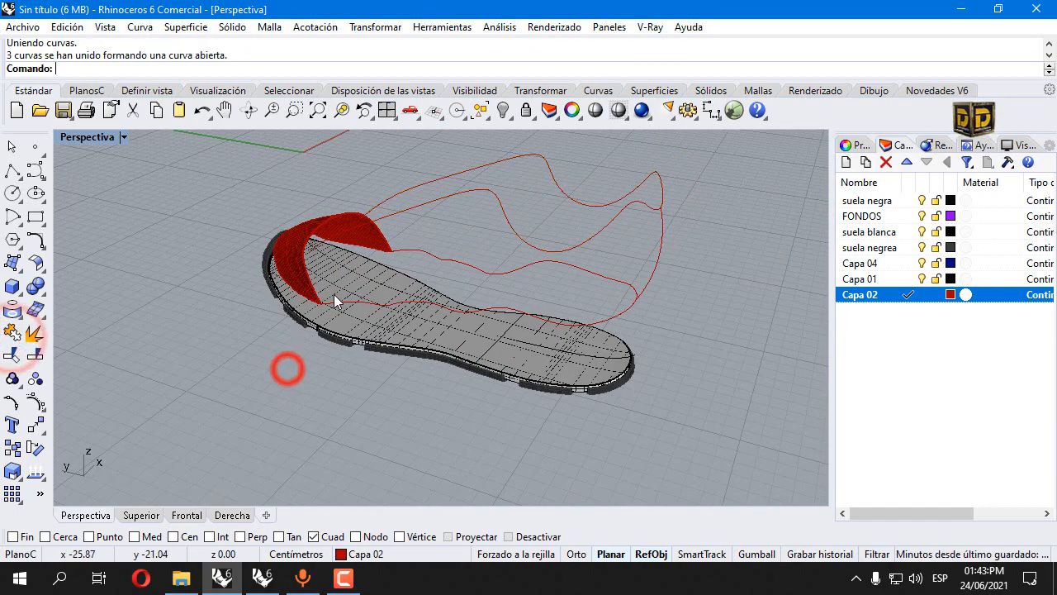
- Try to create a network surface for the upper's body from the joined side profile, the rear rim curve, the heel arc and the forefoot arc
right_drag(286, 369, 496, 291)
right_drag(226, 314, 409, 266)
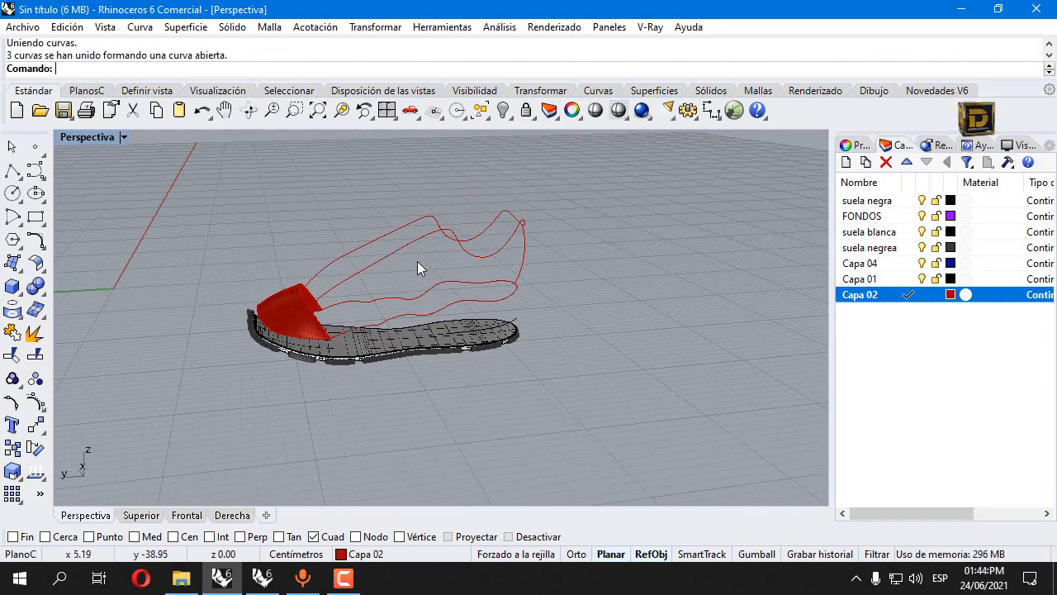
click(395, 254)
click(462, 303)
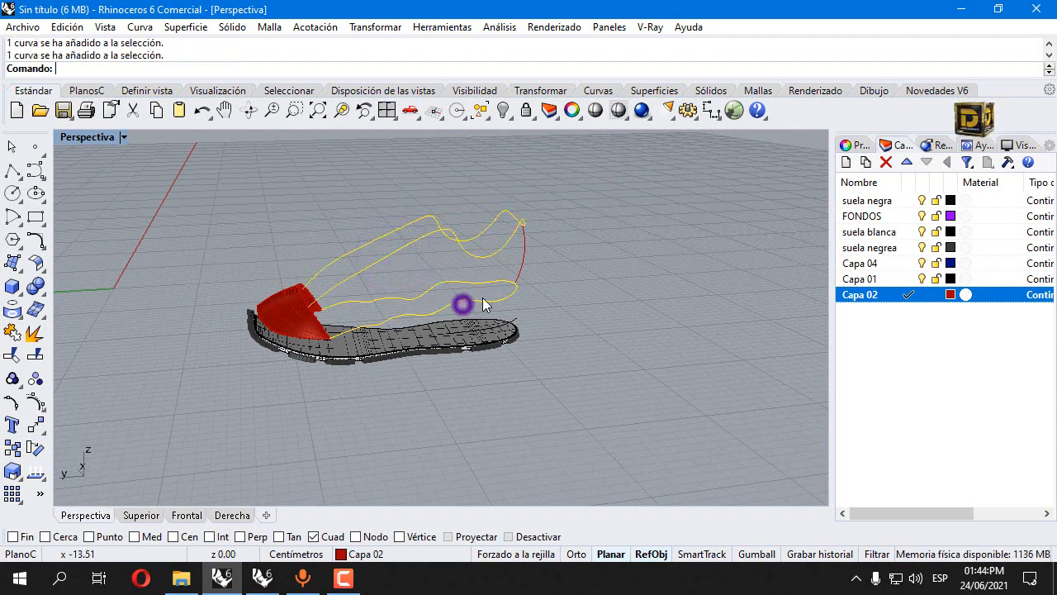
click(523, 270)
scroll(304, 319, up, 2)
click(320, 316)
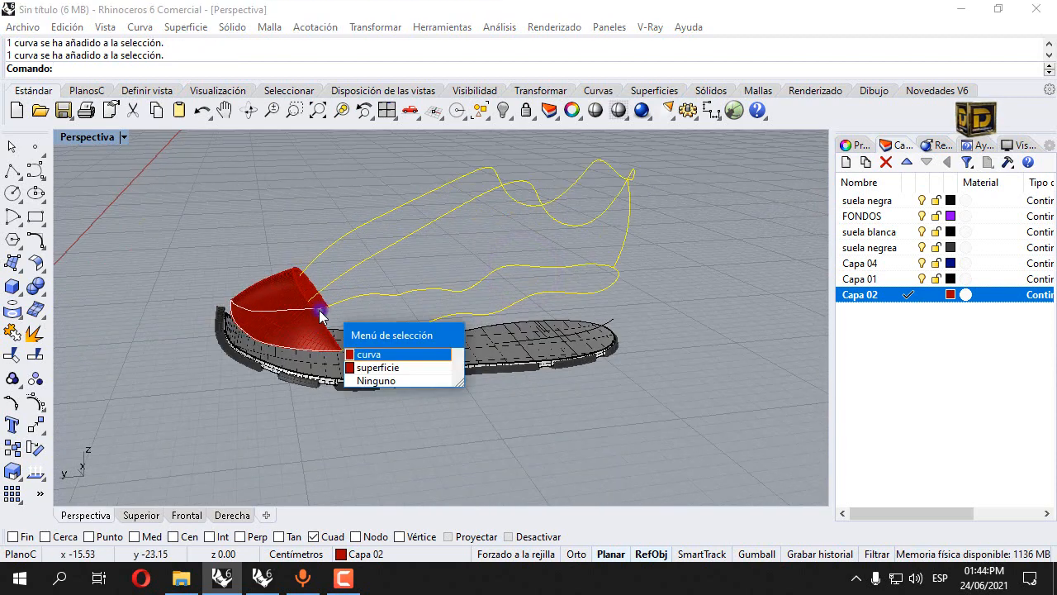
click(325, 326)
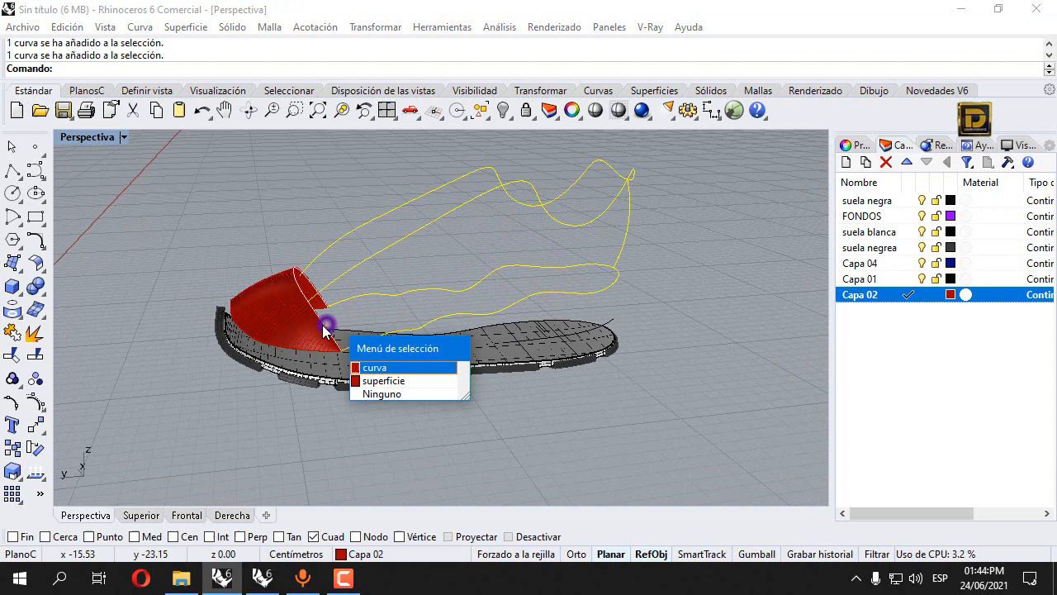
click(374, 367)
click(14, 263)
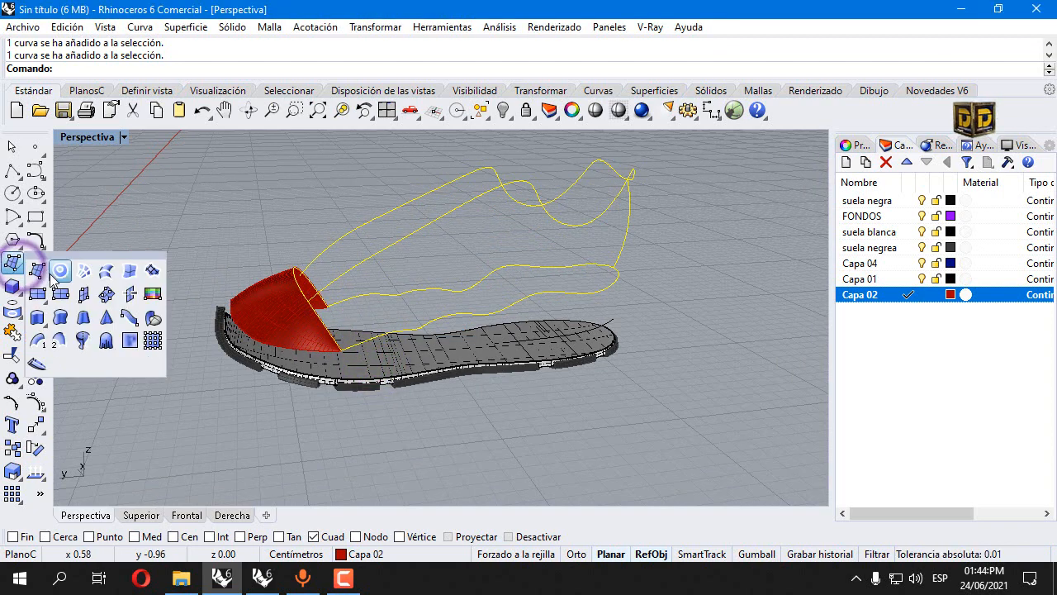
click(81, 271)
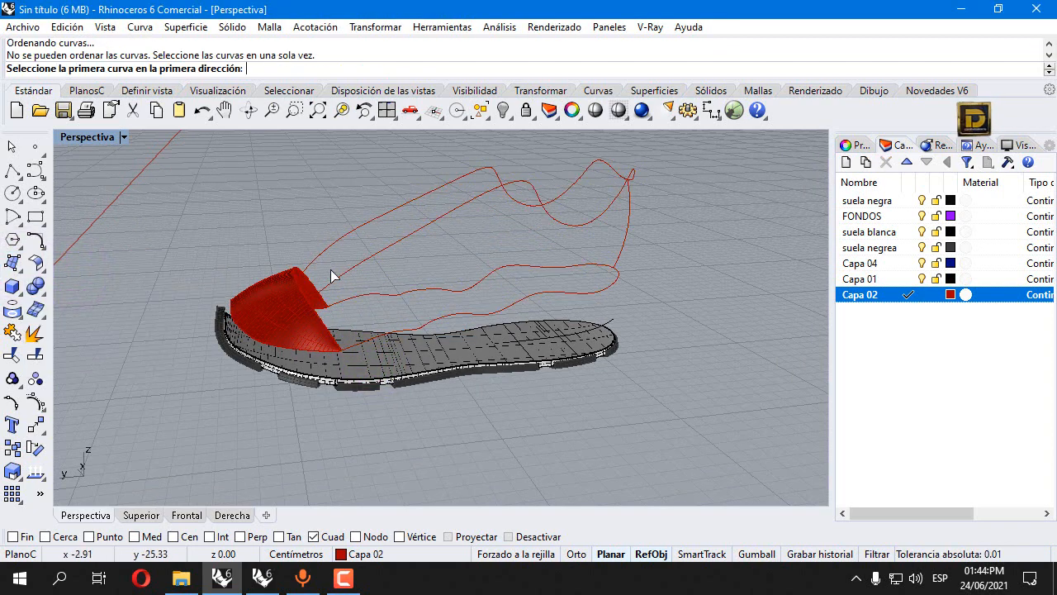
key(Escape)
- Show the control points of the joined side profile curve, with its loose front ends at the toe cap in view
click(595, 299)
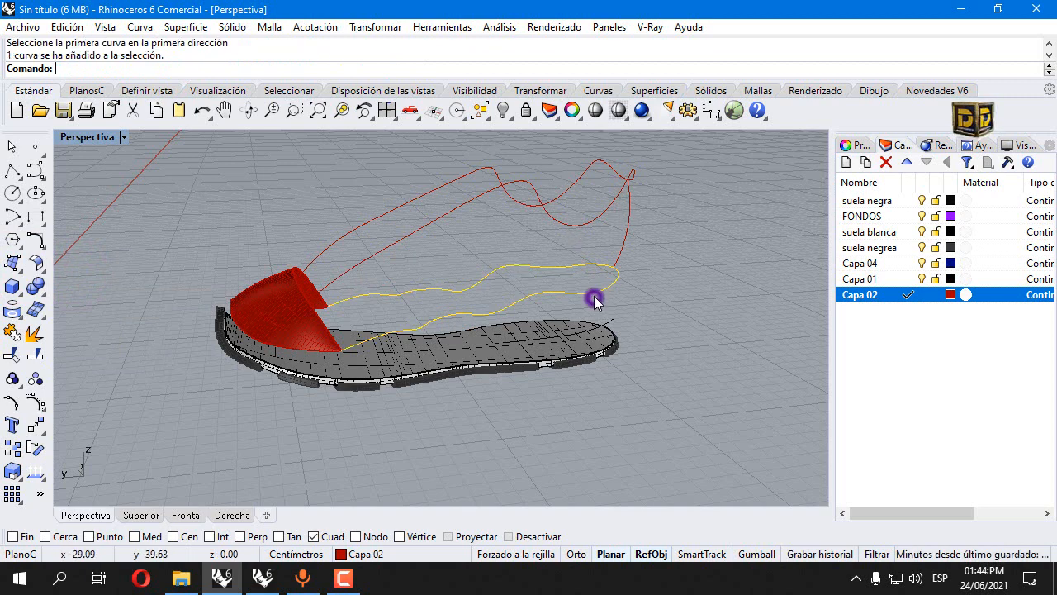
scroll(334, 291, up, 2)
click(327, 291)
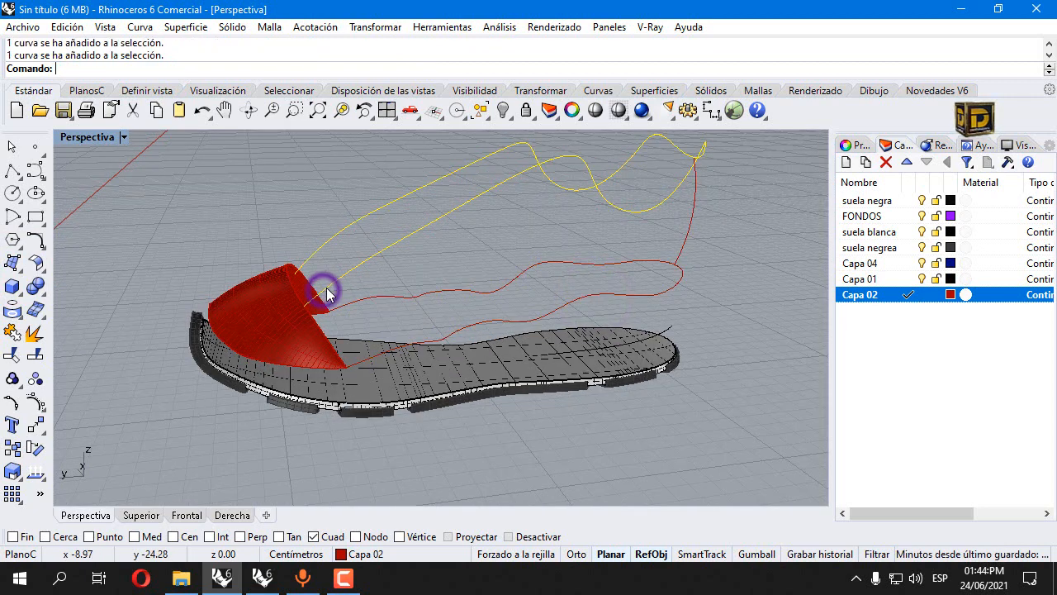
scroll(326, 281, up, 3)
right_drag(330, 276, 310, 250)
right_click(277, 262)
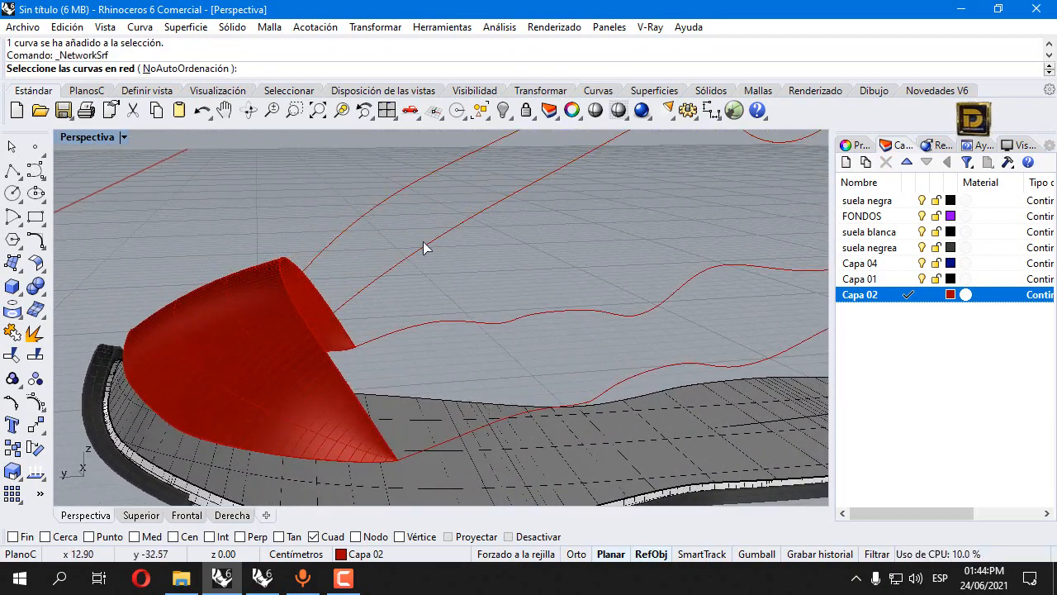
right_drag(423, 242, 361, 291)
click(312, 354)
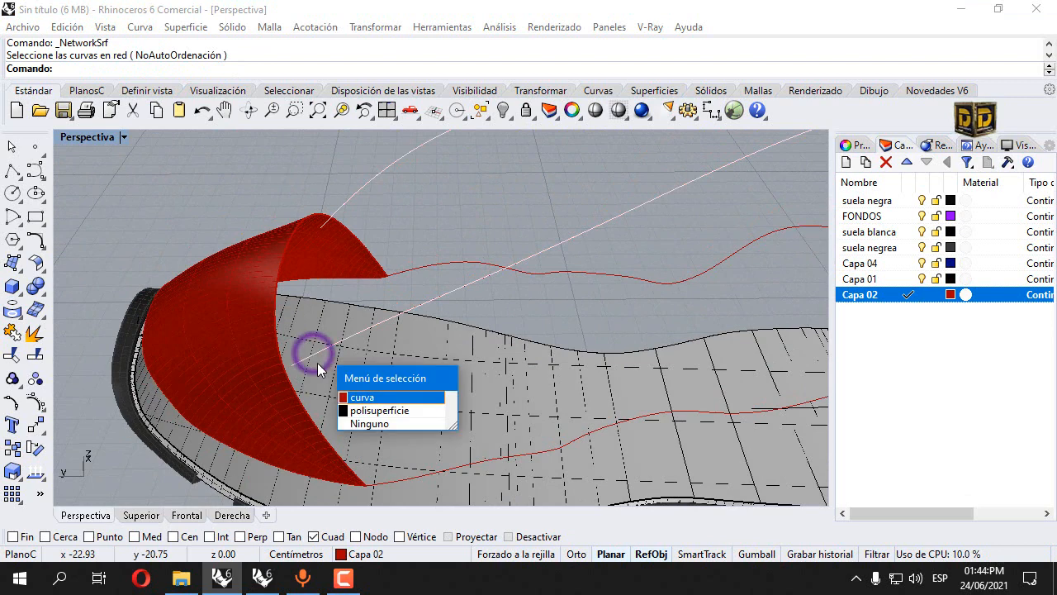
click(370, 390)
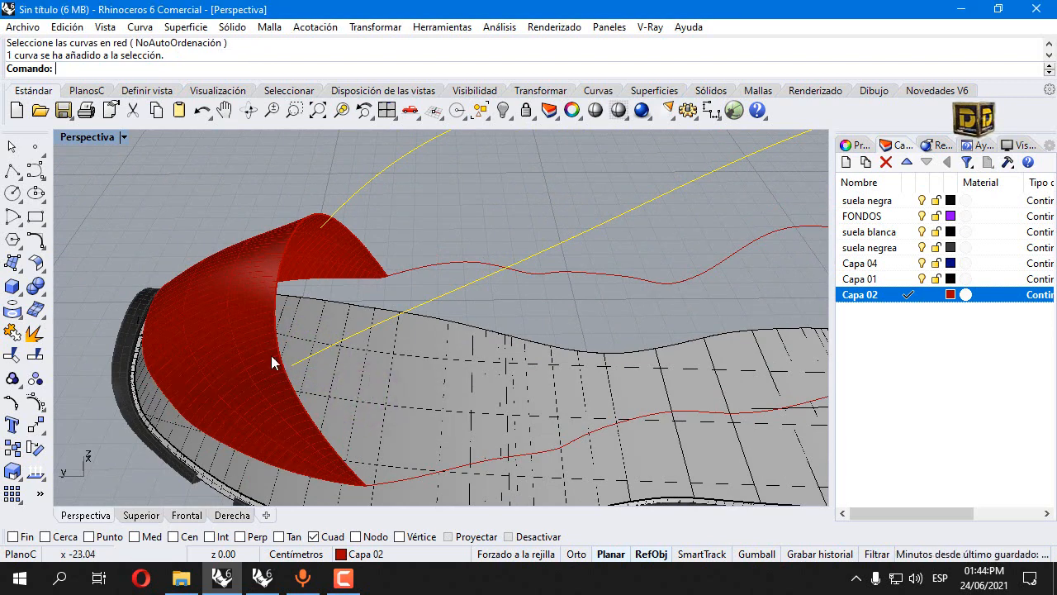
click(36, 402)
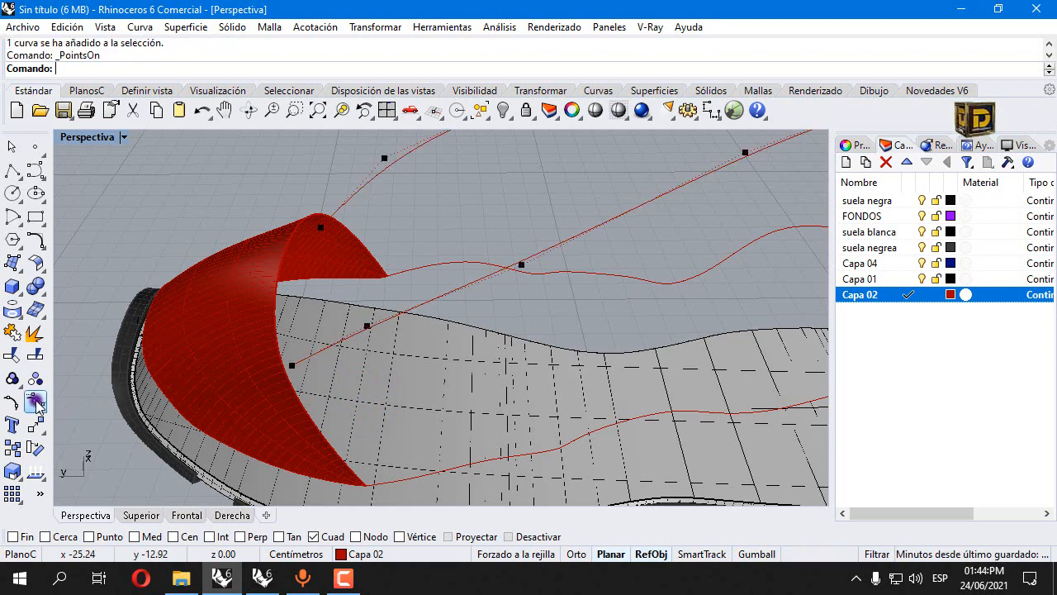
- Move the side profile's loose front end point onto the forefoot arc using the Cerca object snap, and turn the control points off
click(291, 365)
mouse_move(292, 366)
mouse_down()
mouse_move(284, 373)
mouse_move(297, 374)
mouse_up()
scroll(301, 369, up, 5)
scroll(303, 368, down, 10)
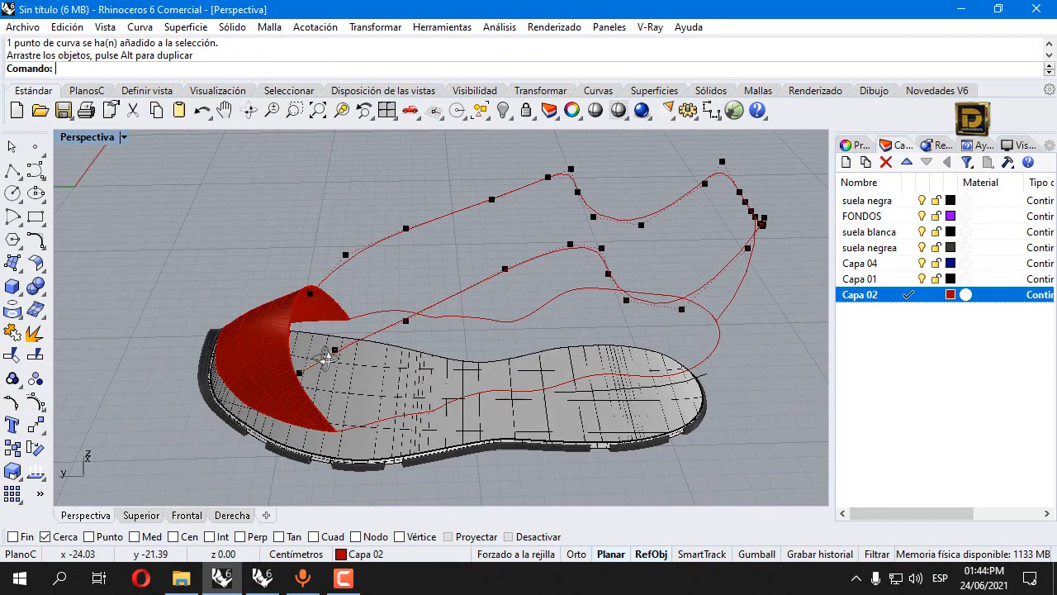
right_drag(310, 370, 303, 354)
scroll(299, 356, up, 9)
drag(297, 357, 349, 330)
key(ctrl+z)
key(Escape)
scroll(361, 436, down, 7)
scroll(341, 344, up, 11)
scroll(389, 303, down, 7)
scroll(389, 303, down, 5)
key(Escape)
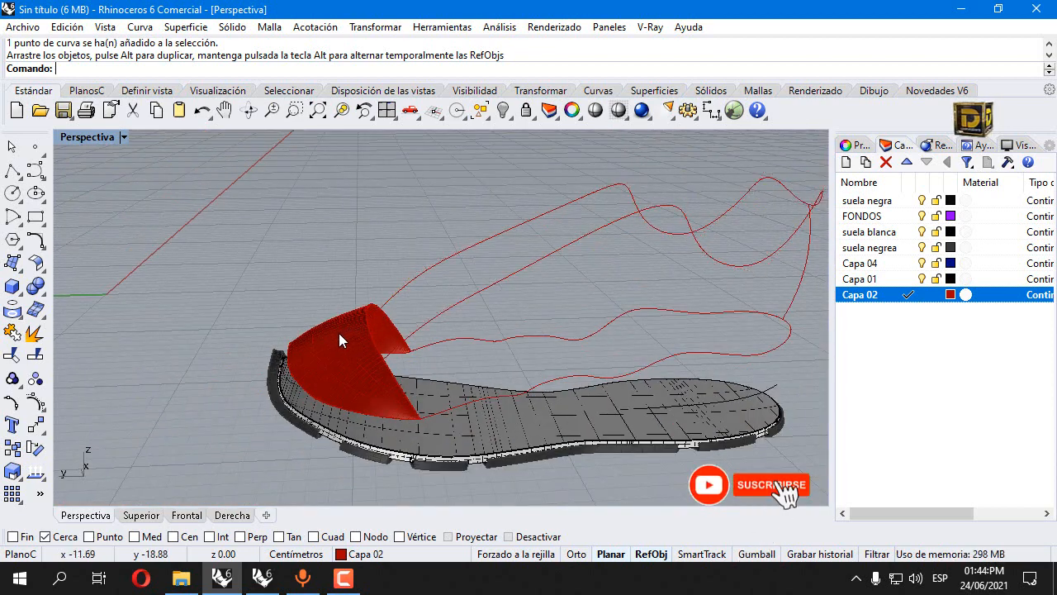
- Hide the toe cap surface and split the forefoot arc with the joined side profile curve
click(339, 333)
click(497, 110)
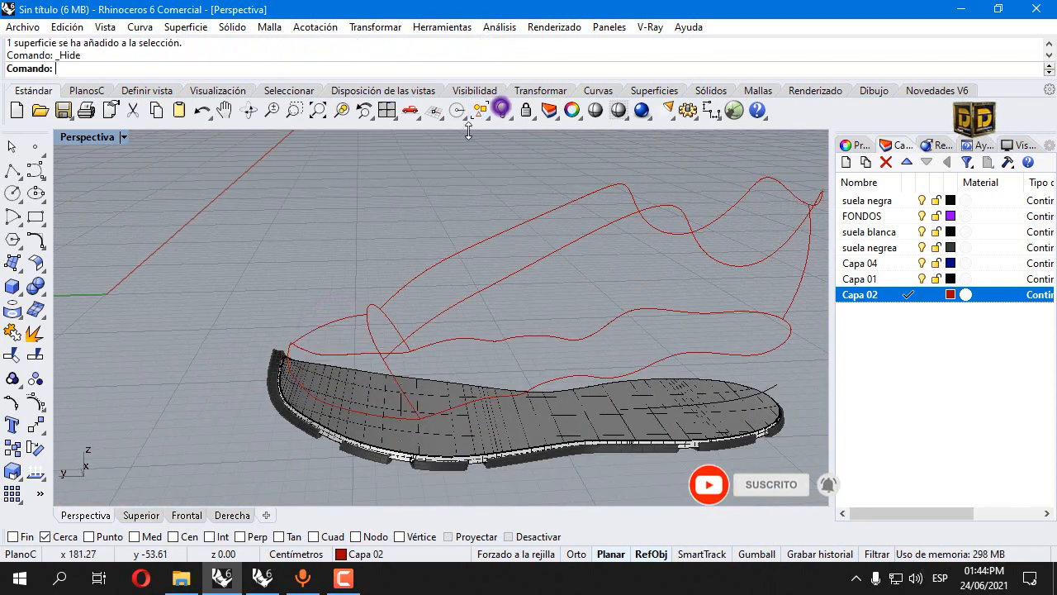
click(376, 321)
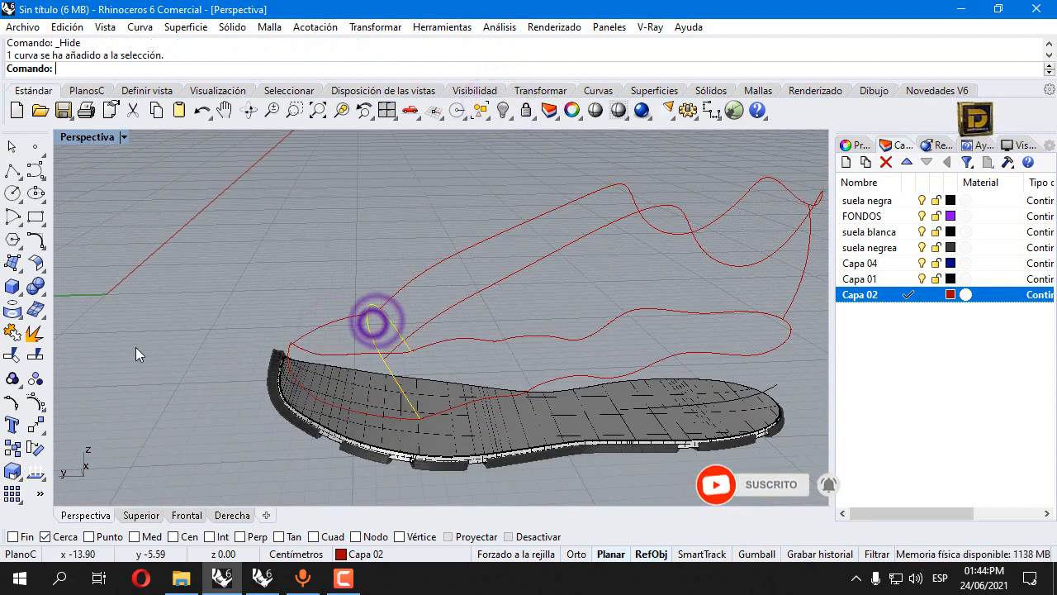
click(34, 356)
click(425, 319)
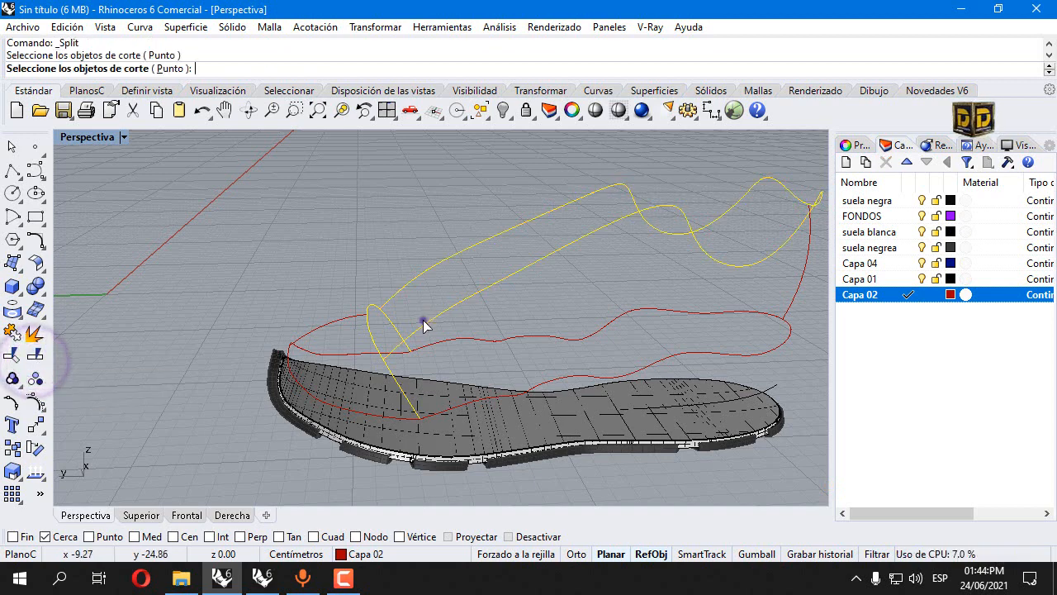
key(Return)
click(500, 302)
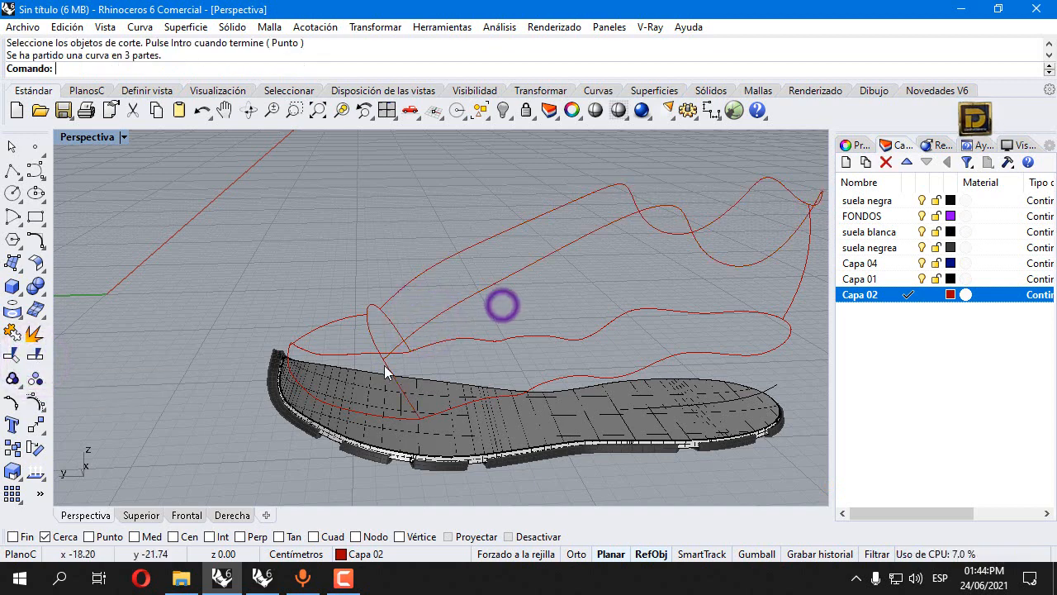
- Create a network surface for the upper's body from the two lower forefoot arc pieces, the rear rim curve and the side profile, with Posición edge matching
click(386, 367)
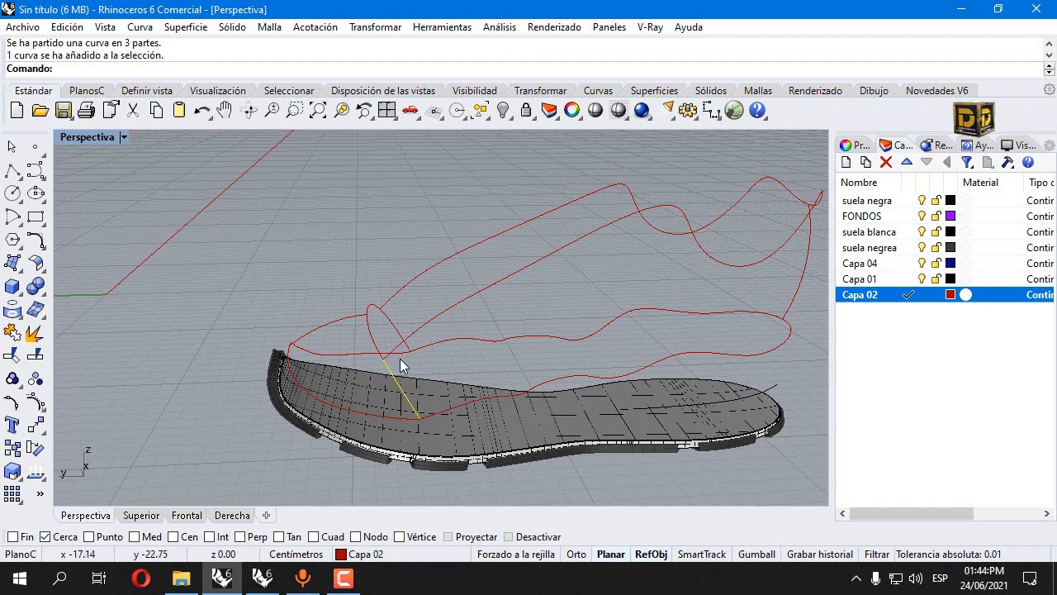
click(459, 401)
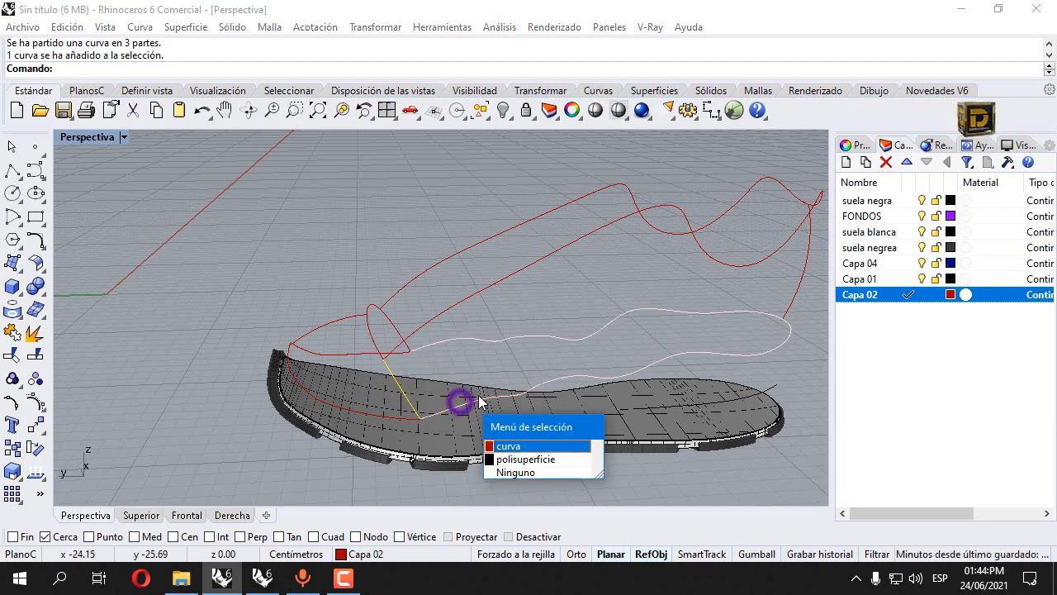
click(558, 446)
click(443, 318)
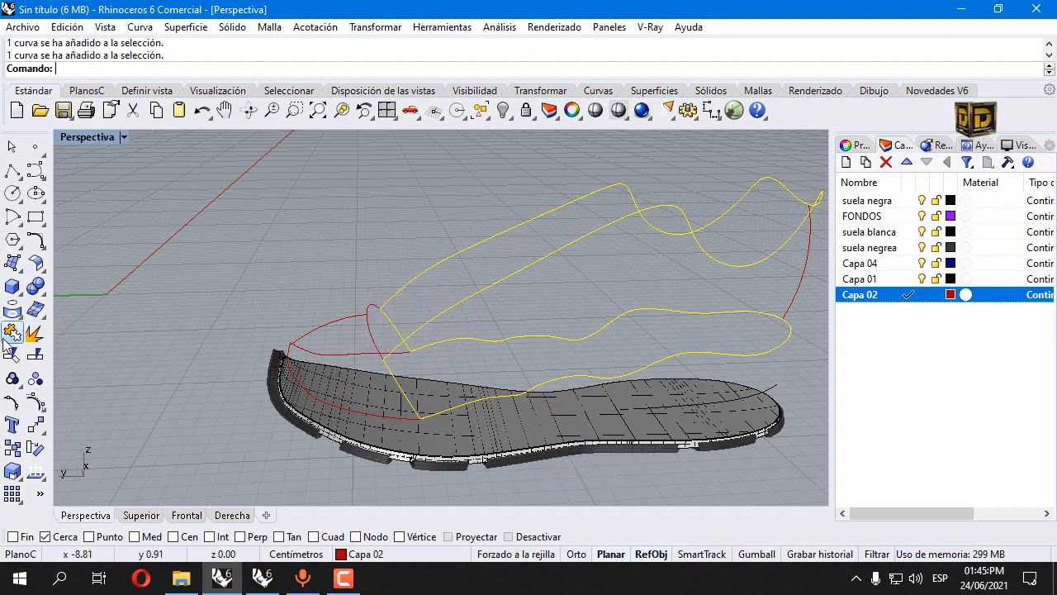
click(18, 282)
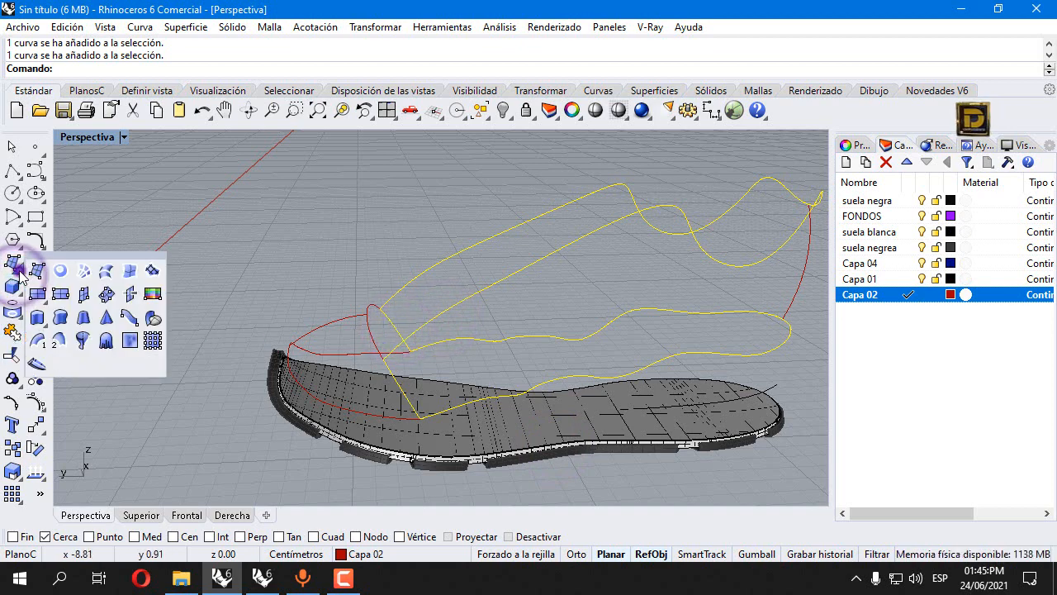
click(85, 275)
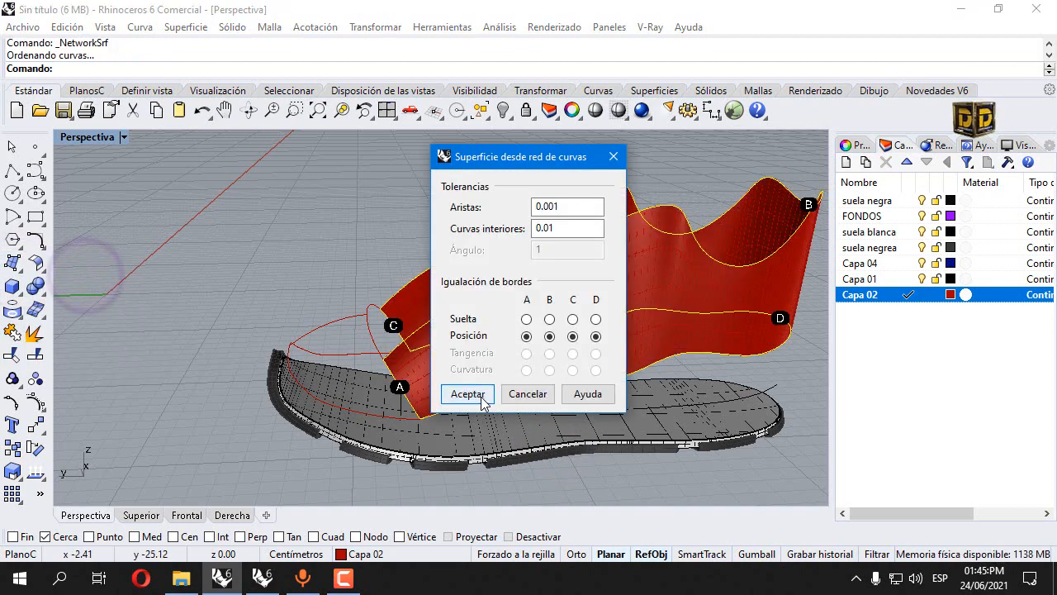
click(482, 397)
- Show all hidden objects again, including the toe cap and the sole parts
scroll(641, 296, down, 4)
right_drag(641, 296, 533, 190)
click(503, 111)
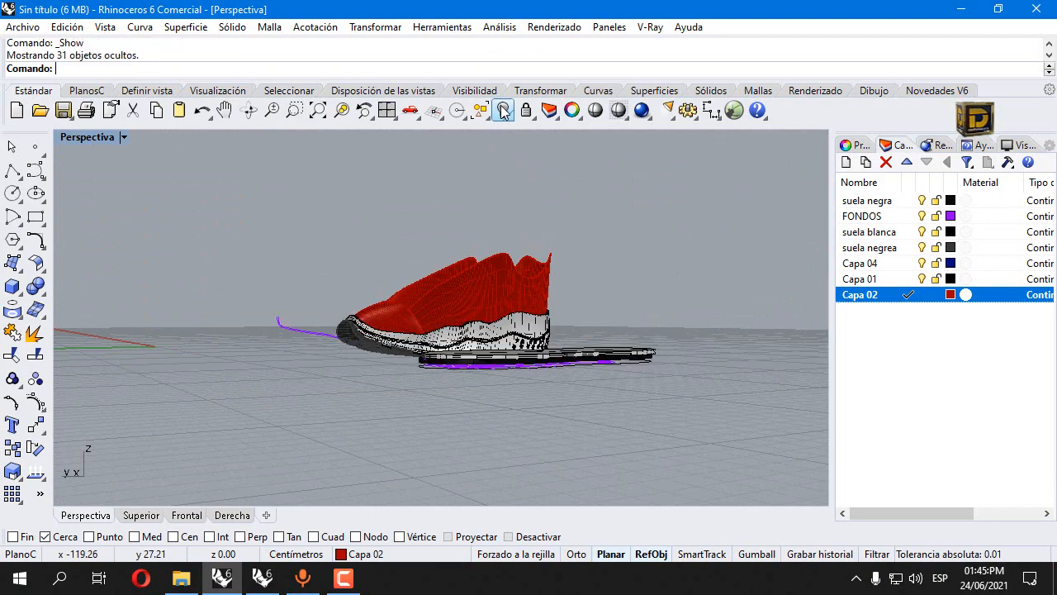
right_drag(460, 267, 400, 298)
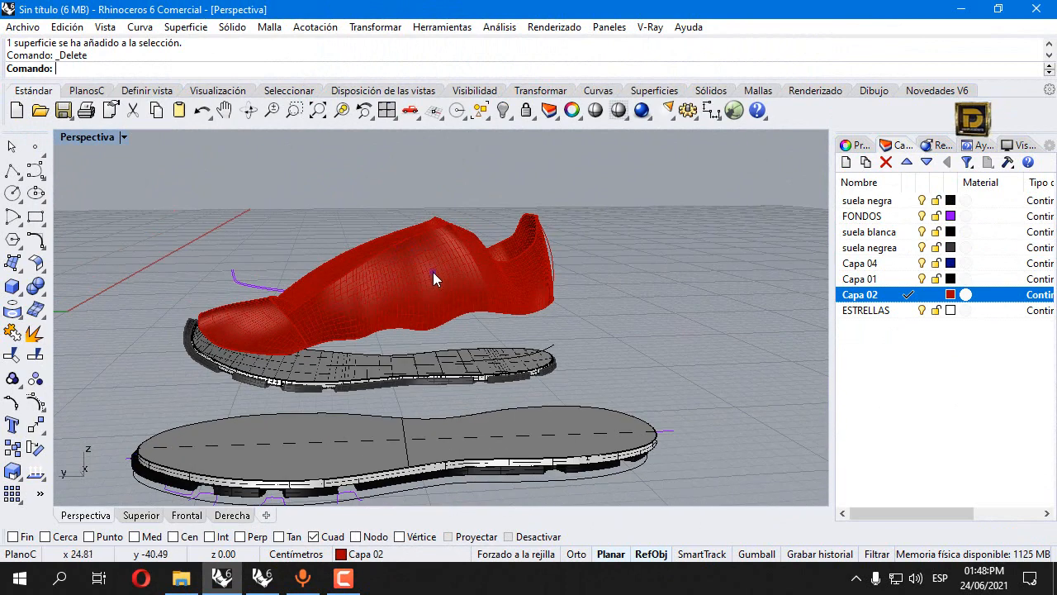
- Hide the body polysurface of the upper to expose its guide curves, and show it again
click(434, 273)
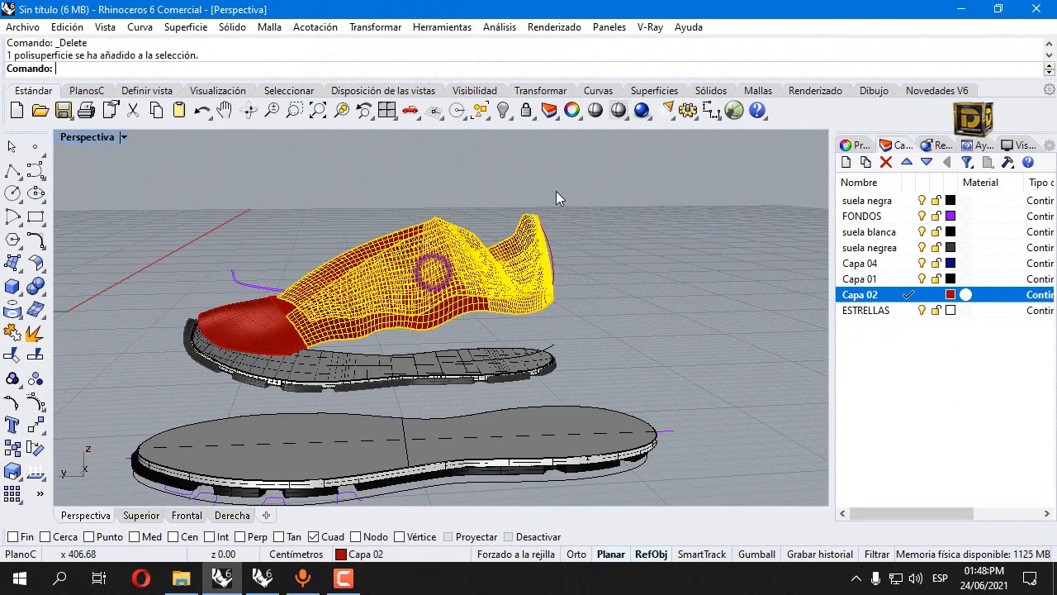
click(504, 110)
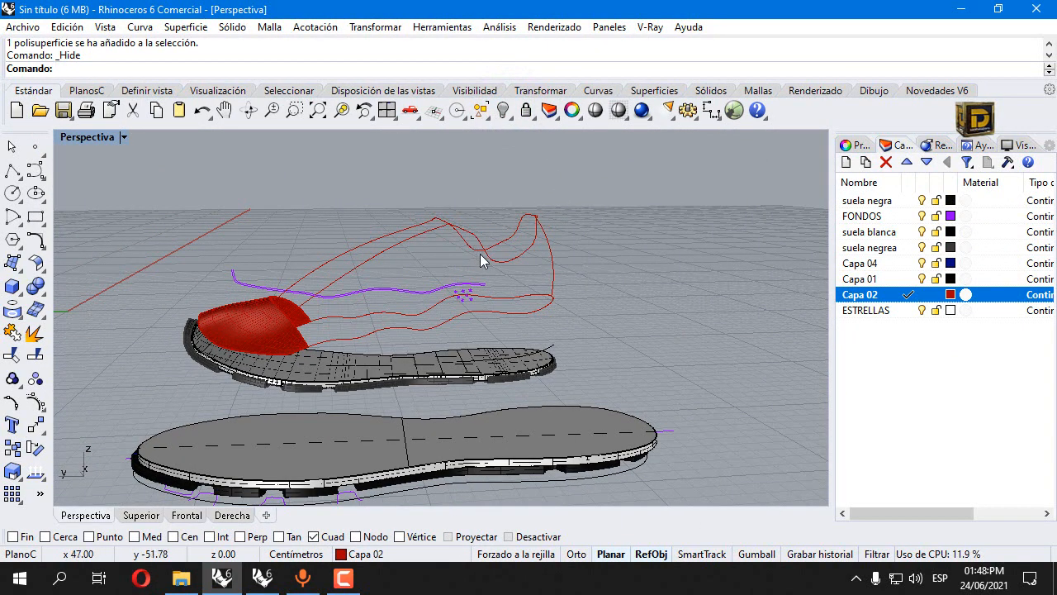
right_click(503, 110)
- Examine the toe cap surface and the body polysurface from the front by highlighting each in turn
right_drag(359, 207, 570, 223)
right_click(363, 215)
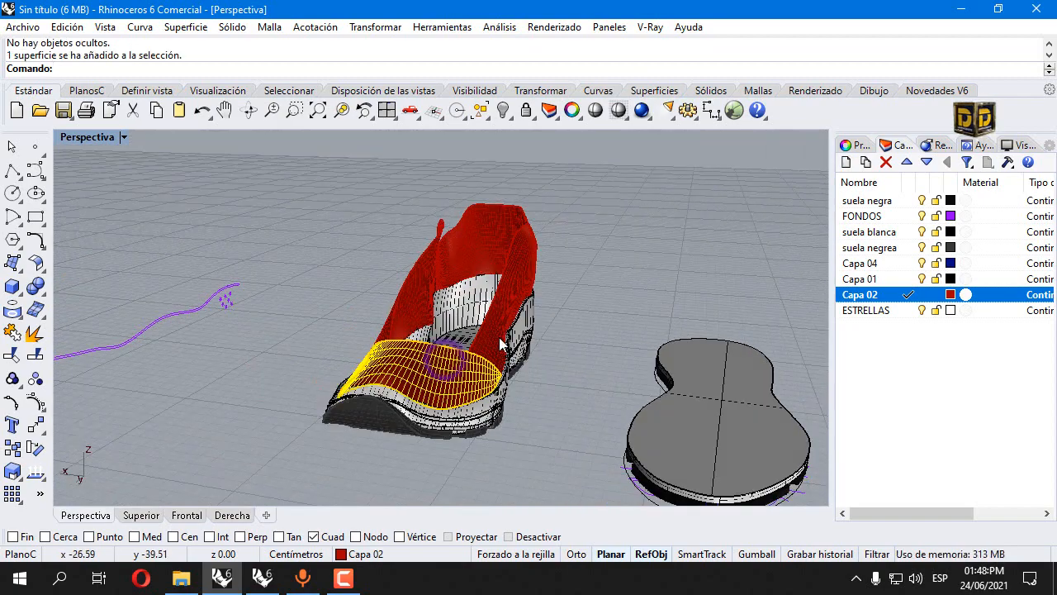
click(500, 339)
click(462, 385)
click(497, 340)
click(464, 386)
click(501, 328)
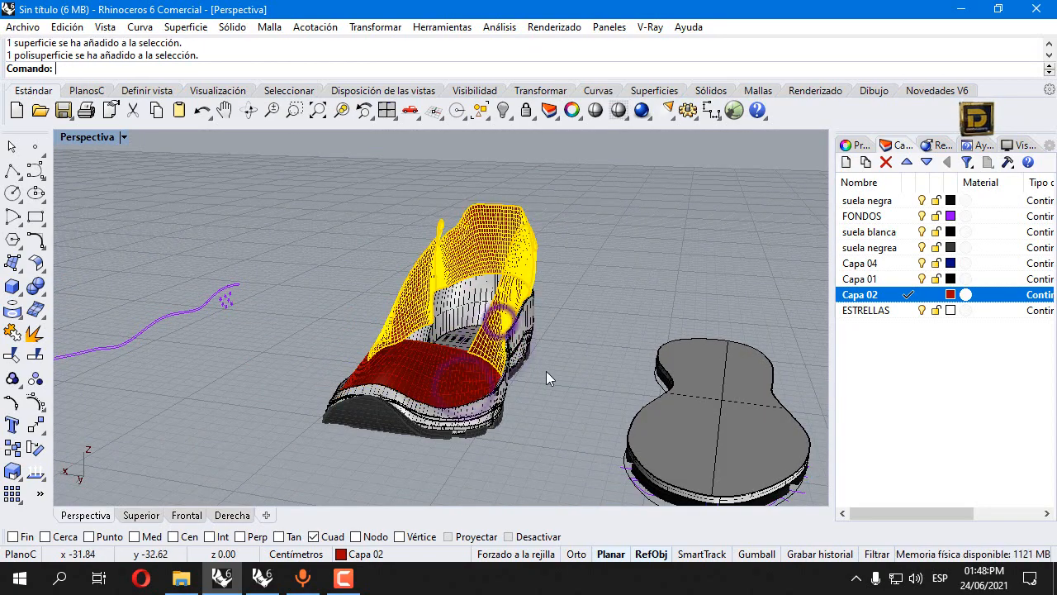
- Move the toe cap surface and the body polysurface of the upper to layer Capa 04
right_drag(546, 371, 334, 341)
right_drag(444, 324, 382, 291)
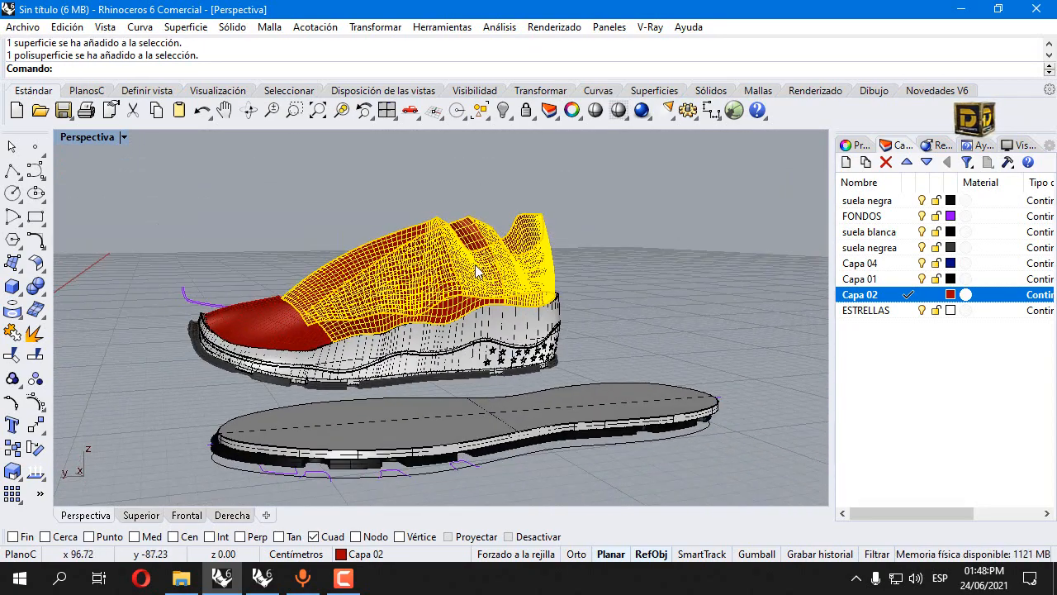
click(642, 239)
right_drag(524, 252, 444, 339)
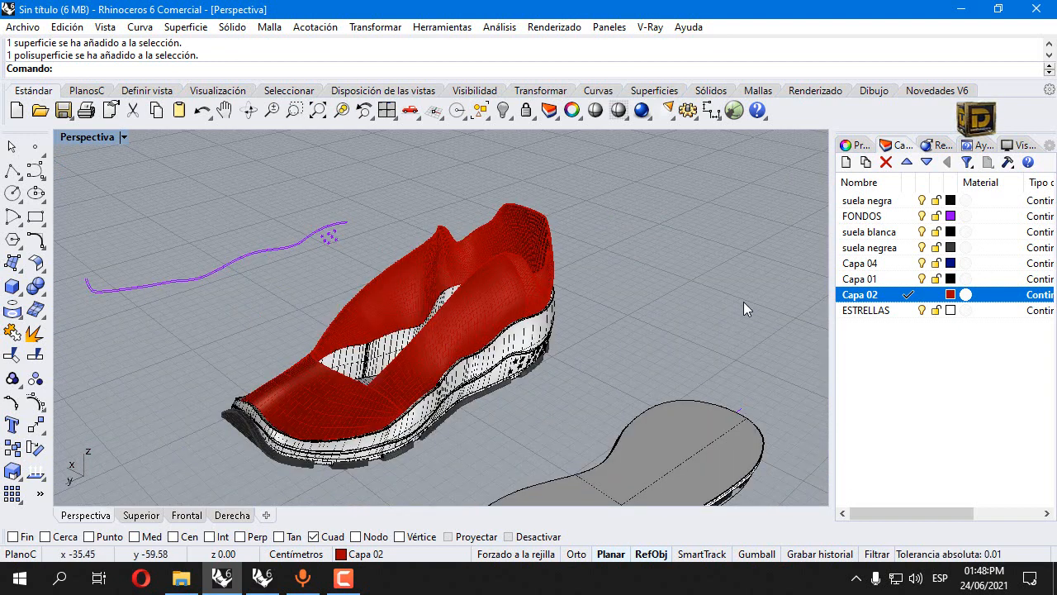
click(331, 396)
click(415, 376)
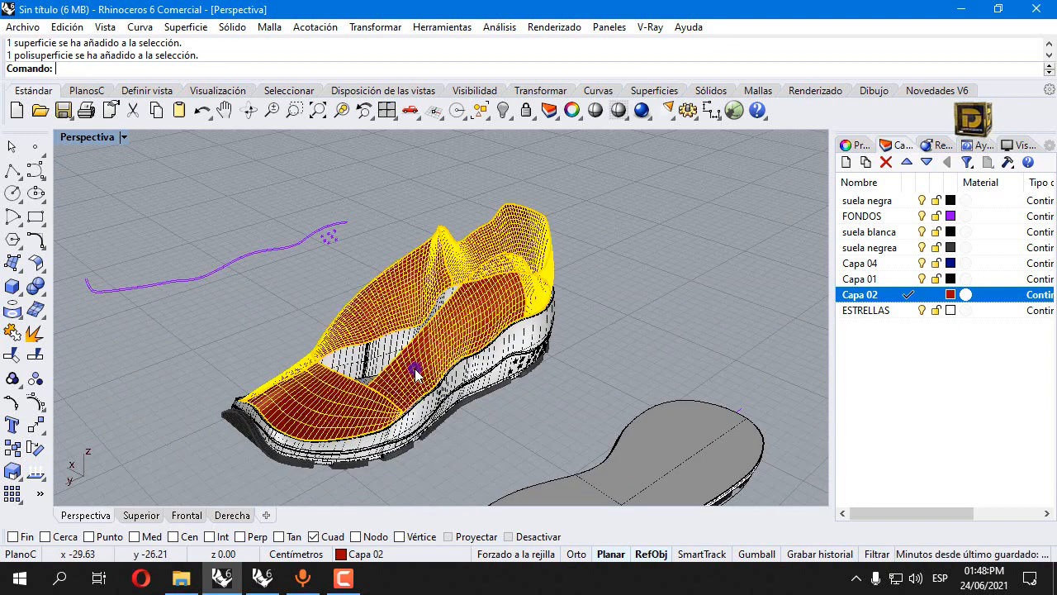
right_click(869, 266)
click(906, 487)
click(669, 336)
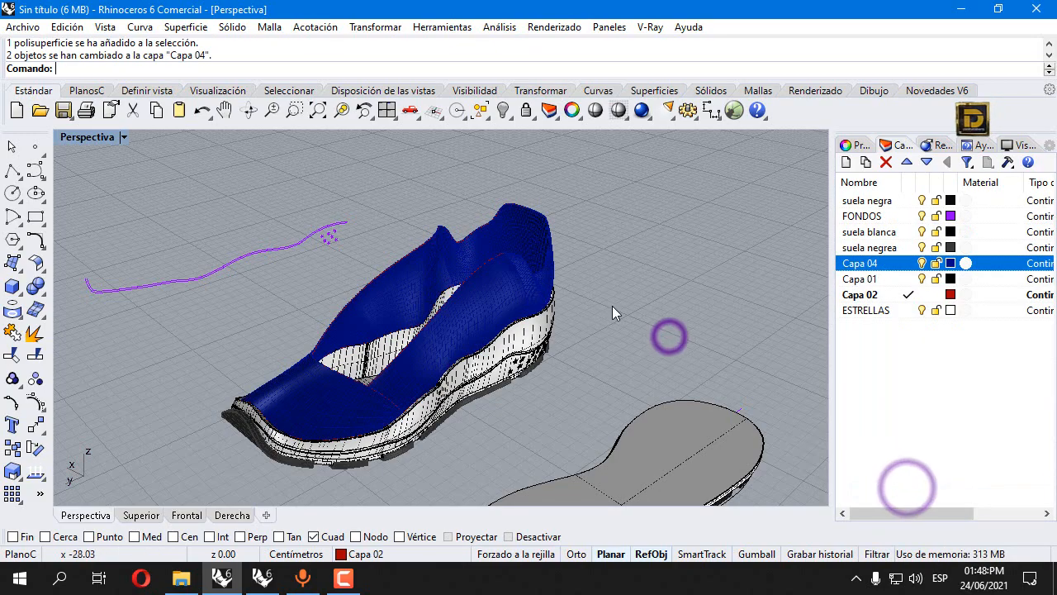
- Examine the upper from the front, back and side, and highlight the curve where the toe cap meets the body
right_drag(612, 312, 529, 287)
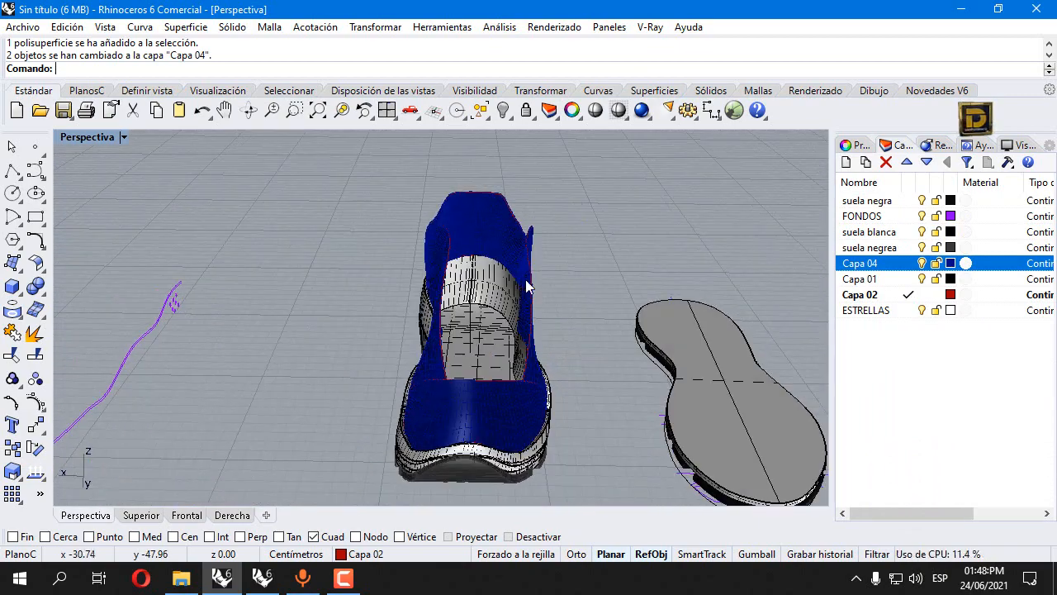
right_drag(395, 297, 628, 332)
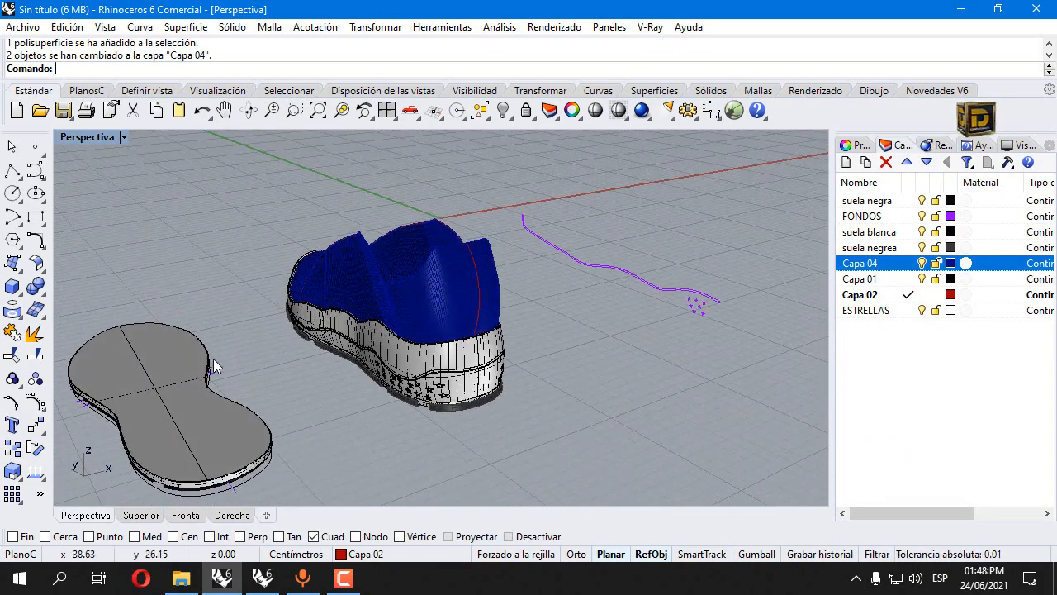
key(ctrl+alt+h)
right_drag(213, 367, 272, 364)
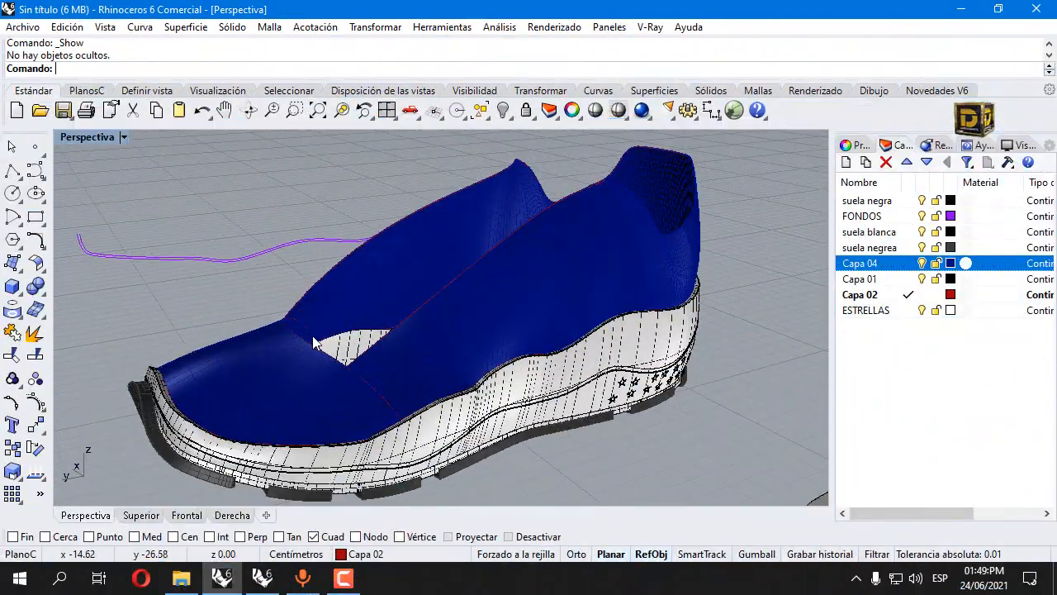
scroll(339, 350, up, 5)
scroll(340, 387, up, 2)
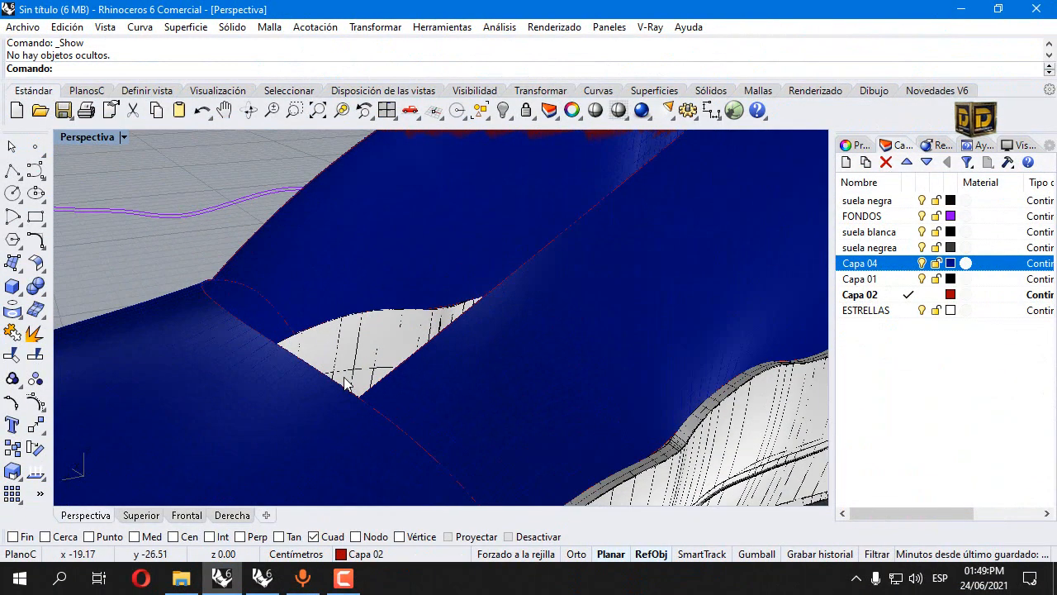
click(339, 390)
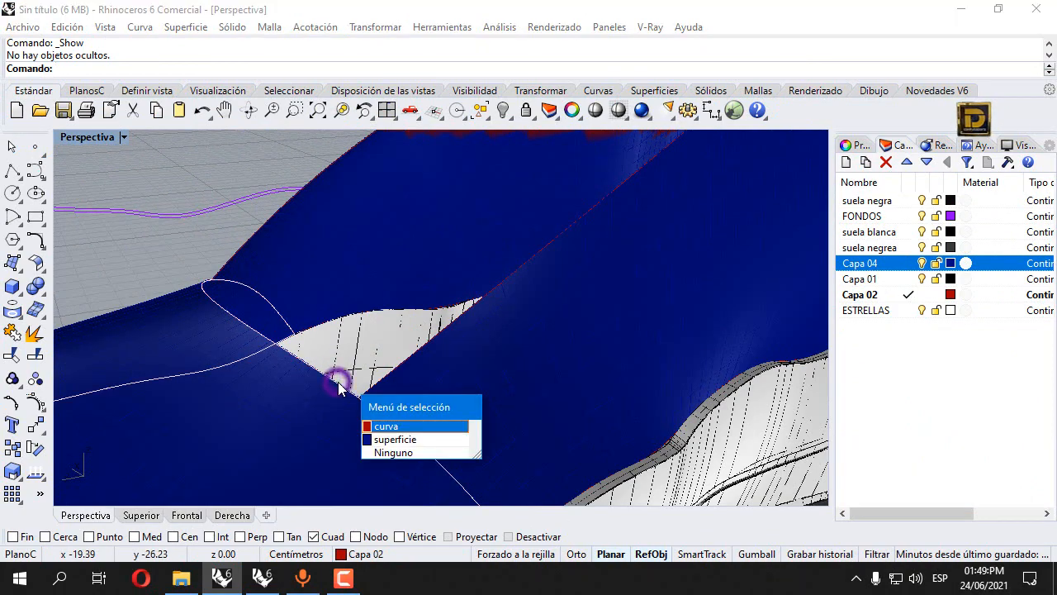
click(386, 427)
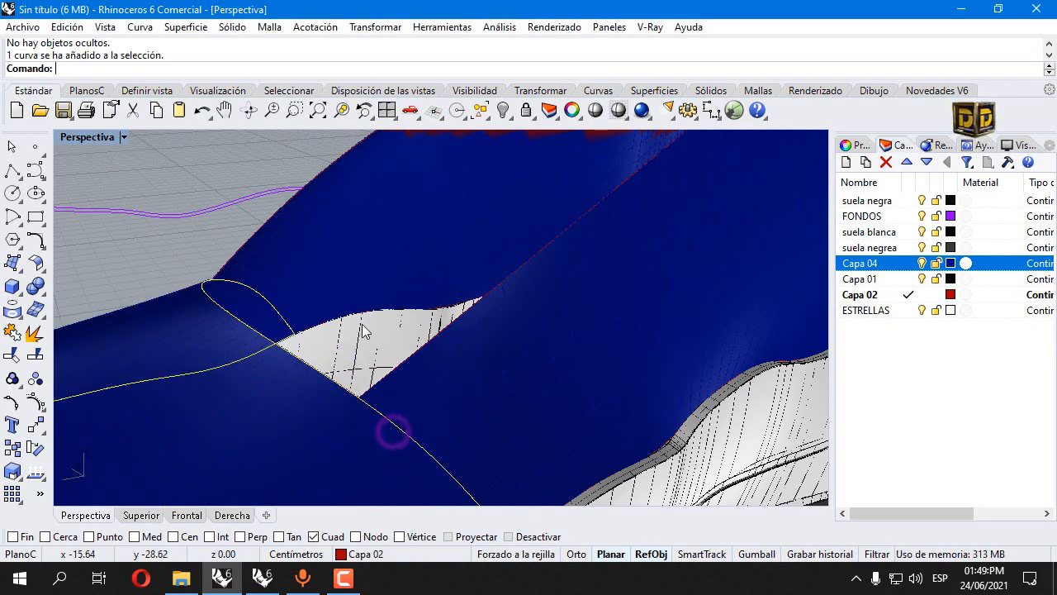
- Hide the upper's body polysurface and the toe cap surface to expose the guide curves
scroll(366, 332, down, 3)
right_drag(369, 332, 422, 356)
click(288, 352)
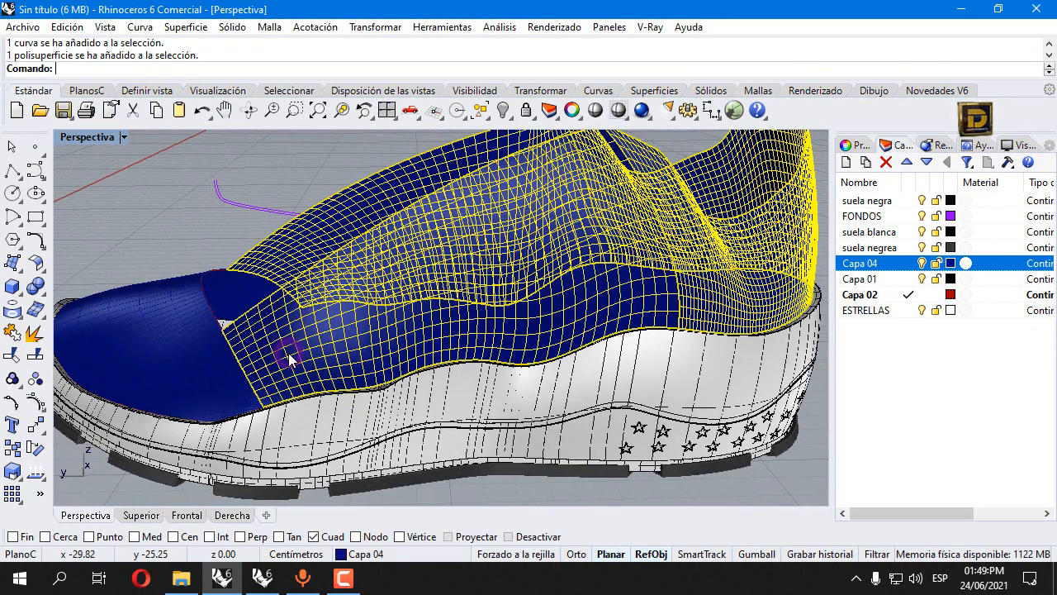
click(503, 110)
click(202, 341)
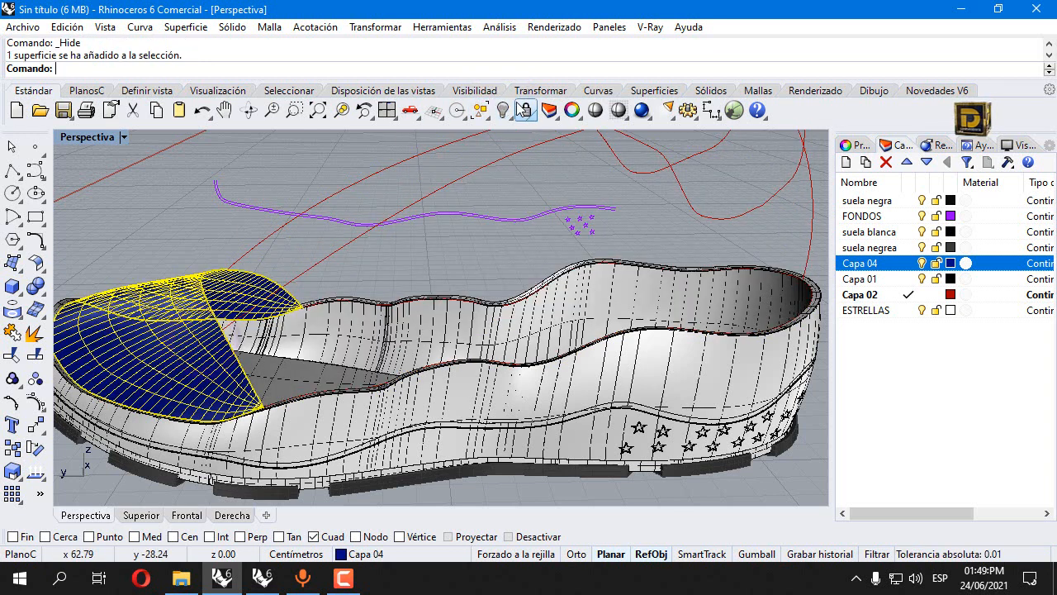
click(503, 110)
- Split the toe cap's boundary curve with the two side curves of the opening, and select the instep arc between them
scroll(236, 289, up, 5)
click(212, 295)
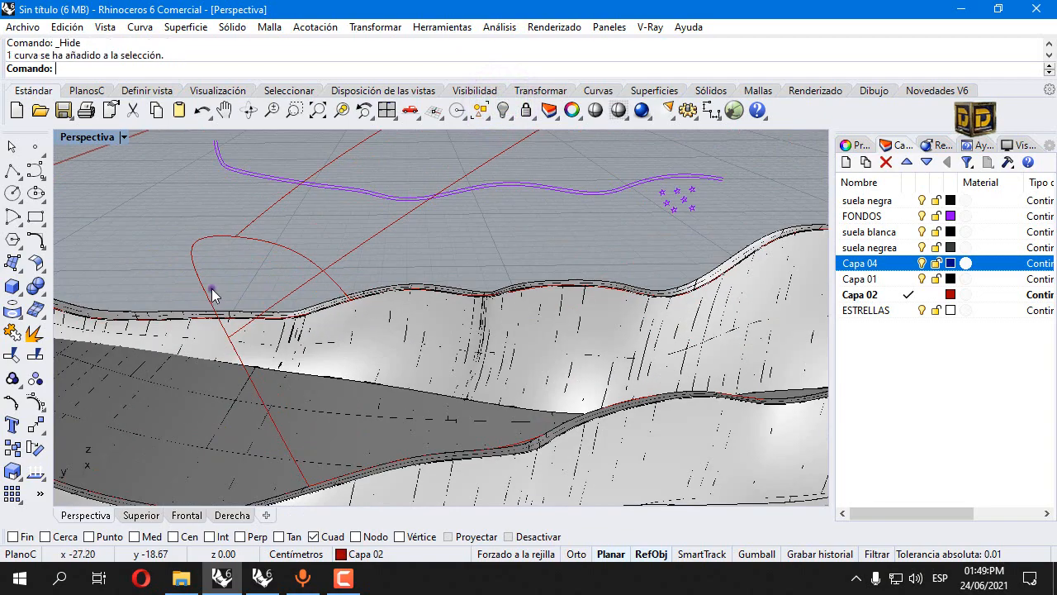
mouse_move(254, 282)
right_down()
mouse_move(267, 255)
mouse_move(239, 283)
mouse_move(248, 275)
right_up()
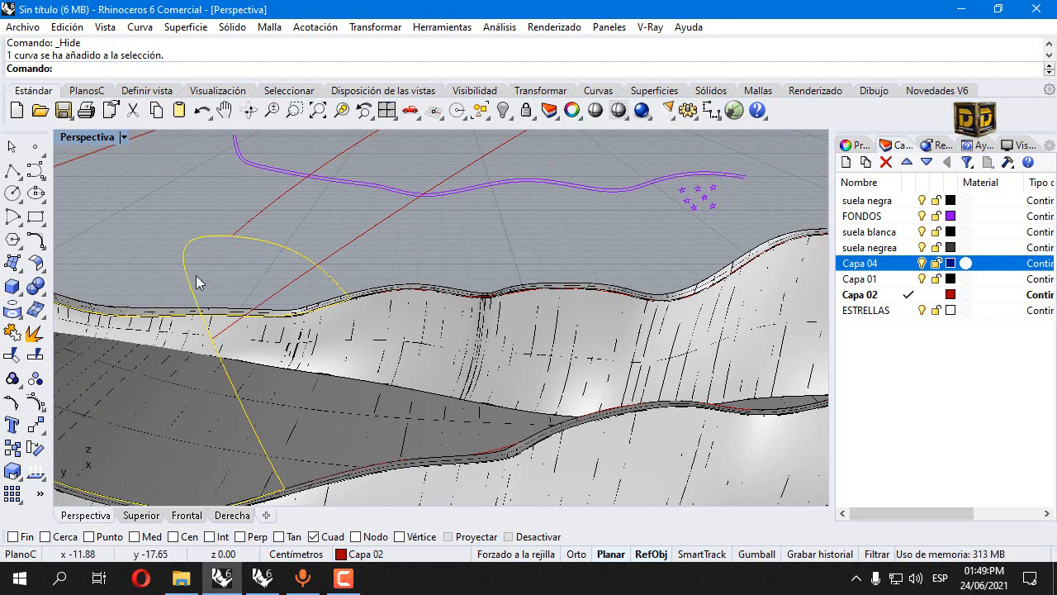
click(33, 336)
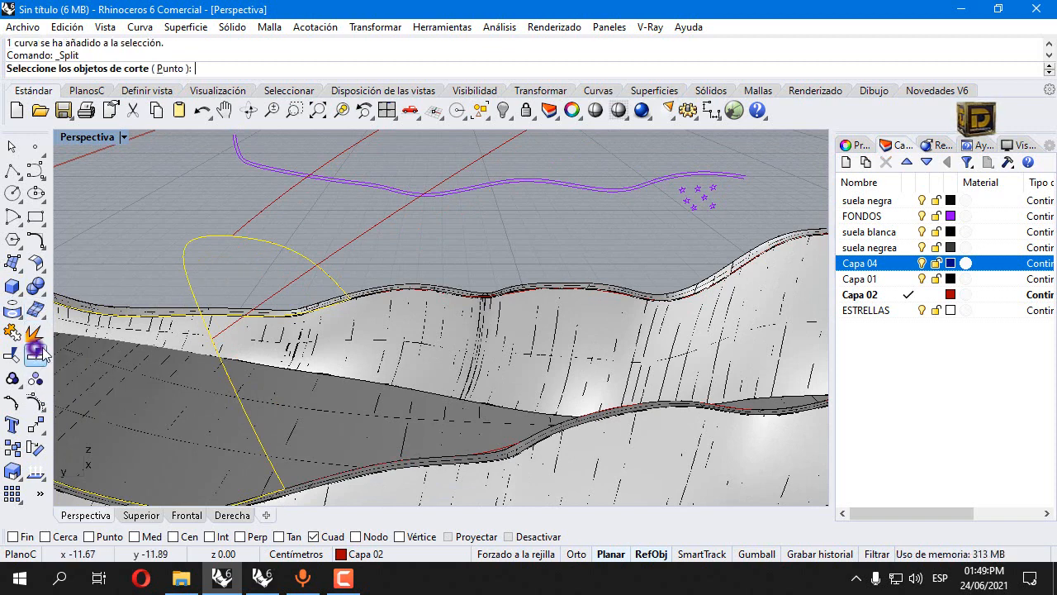
click(258, 209)
right_click(283, 289)
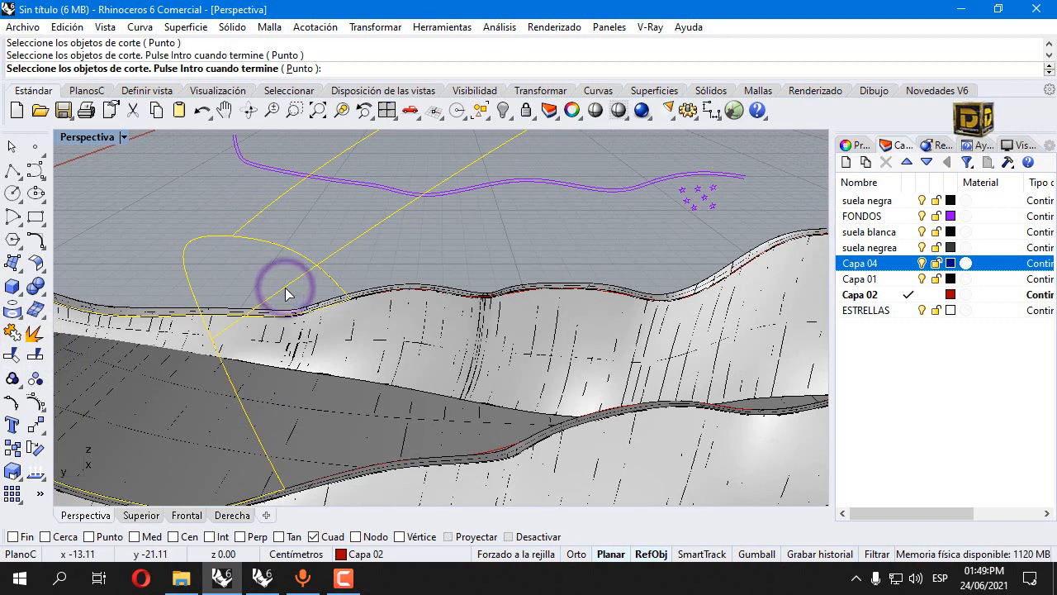
click(252, 269)
click(199, 235)
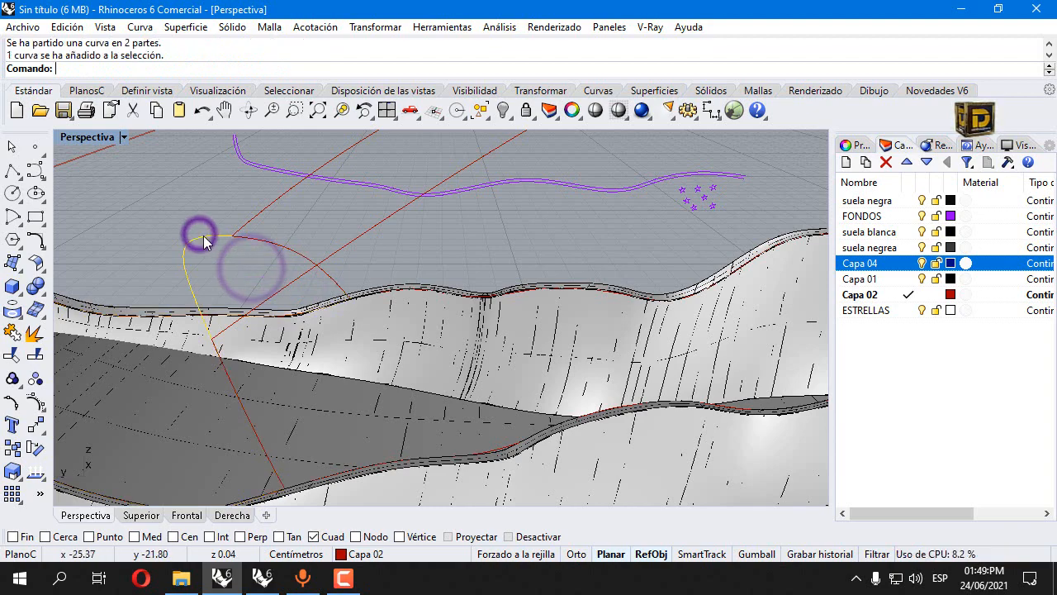
- Draw a straight polyline across the peak of the opening's rim curves in the Derecha view as a cutting line
scroll(285, 314, down, 5)
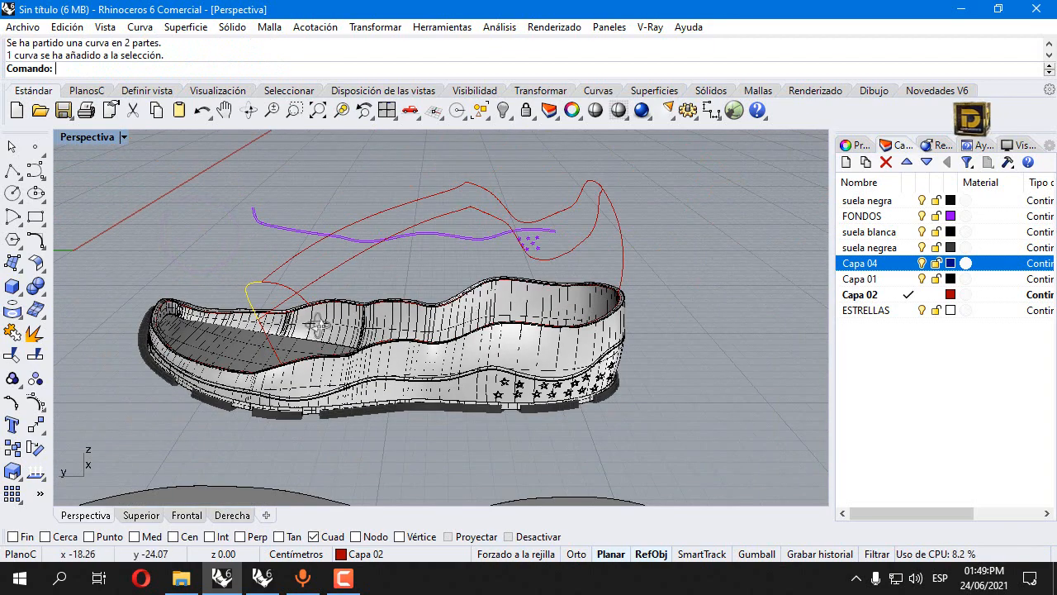
right_drag(318, 324, 354, 333)
click(359, 310)
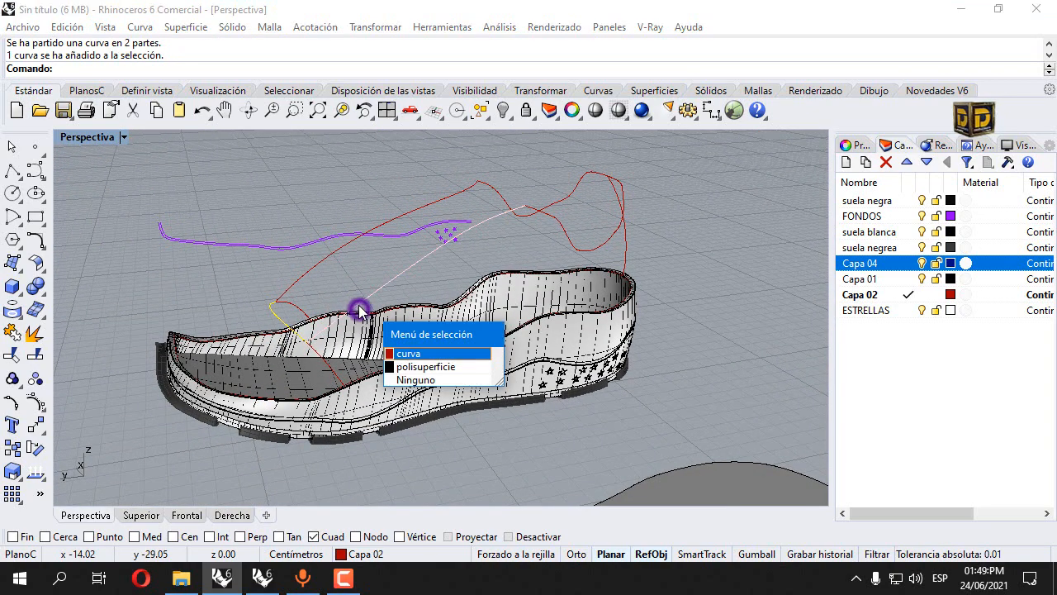
click(533, 232)
right_drag(533, 237, 387, 164)
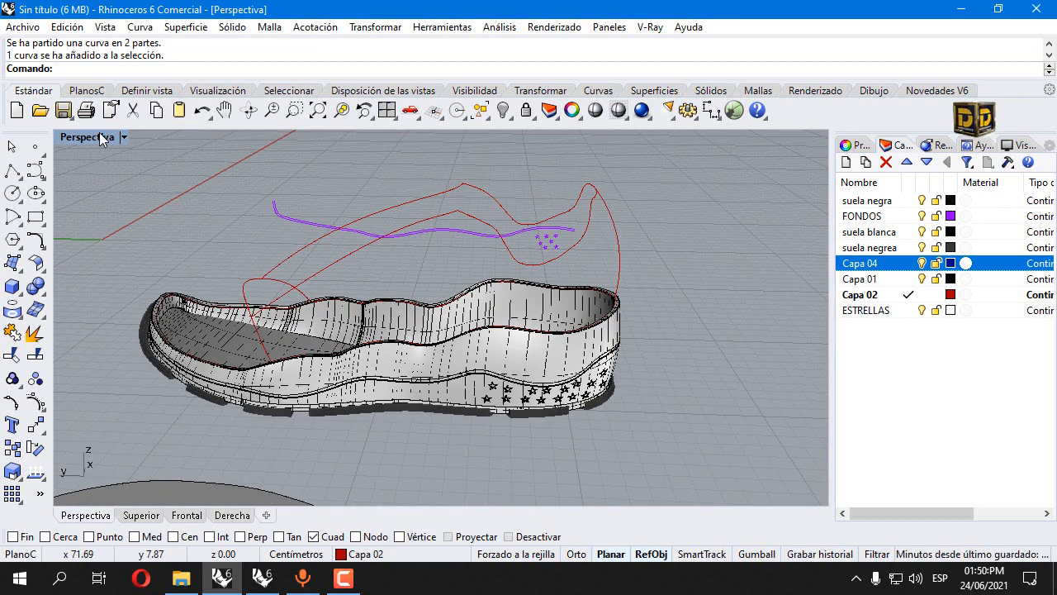
double_click(72, 141)
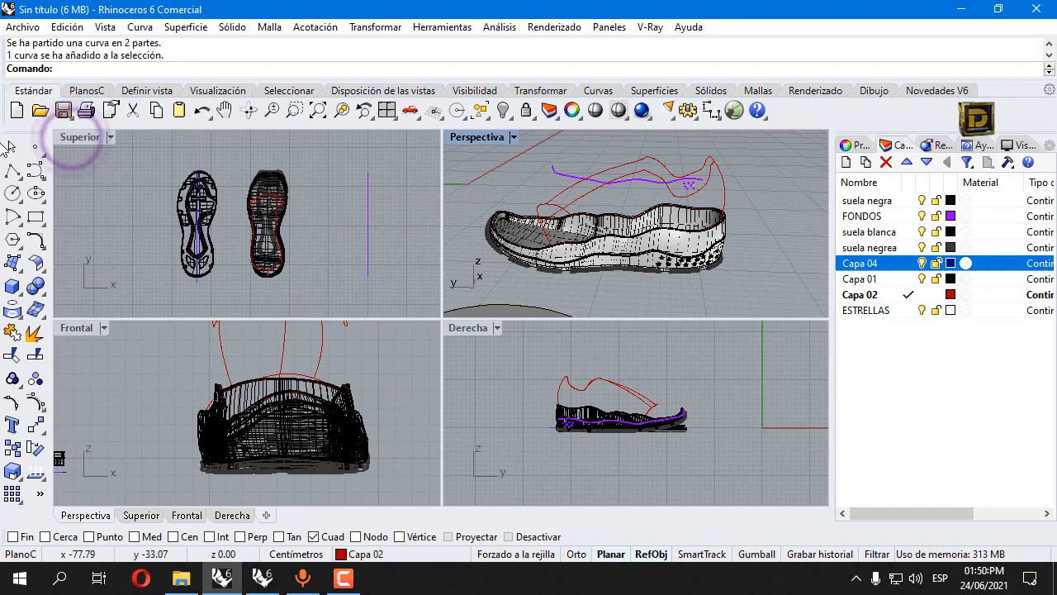
click(13, 169)
scroll(566, 430, up, 4)
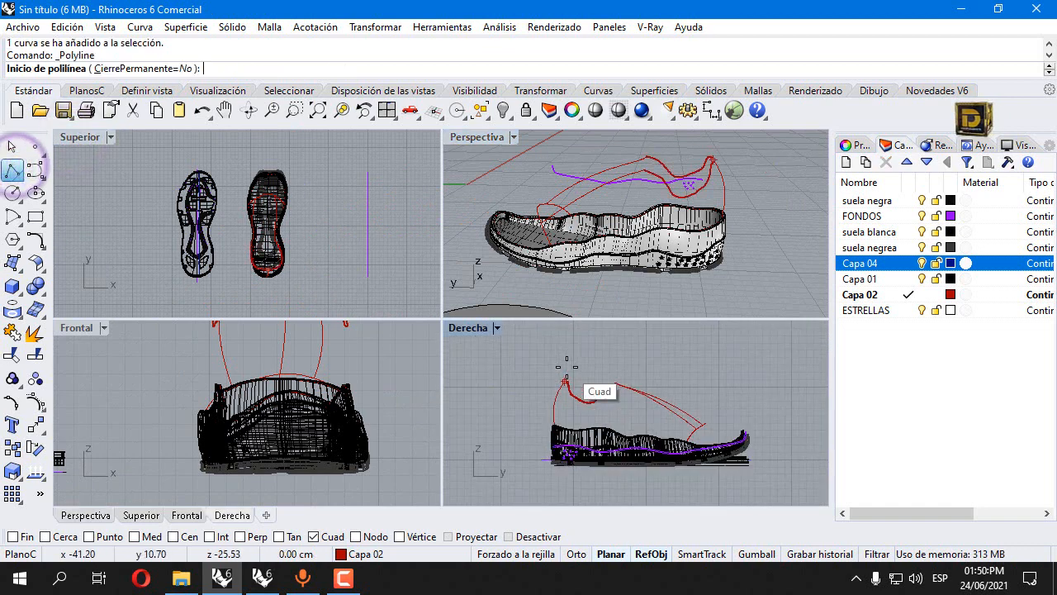
scroll(627, 391, up, 3)
click(637, 351)
click(619, 417)
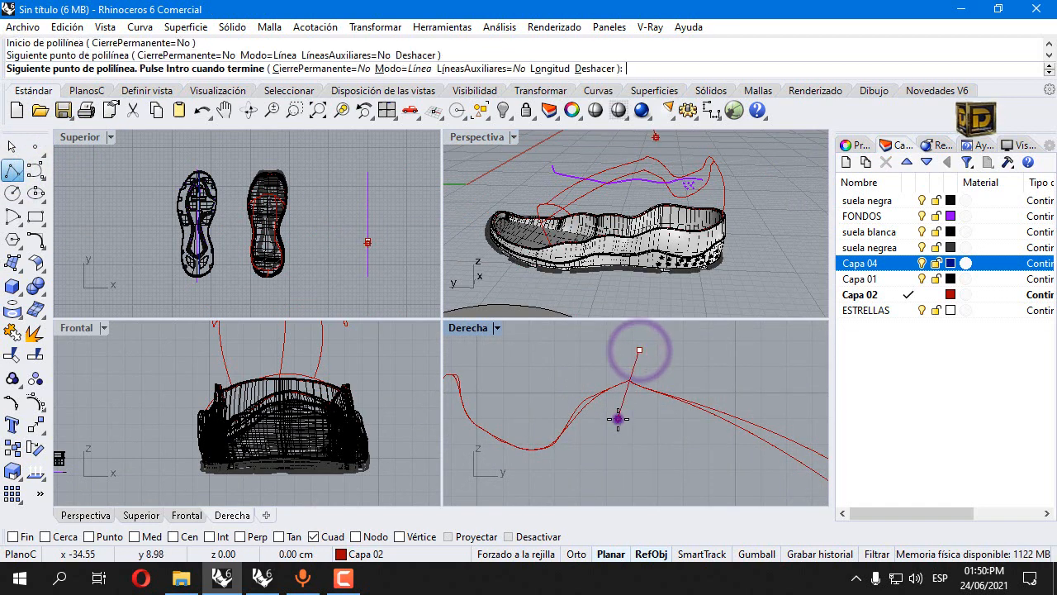
key(Return)
- Check where the opening's side curves end by selecting them, and delete the straight line across the peak
drag(691, 372, 668, 413)
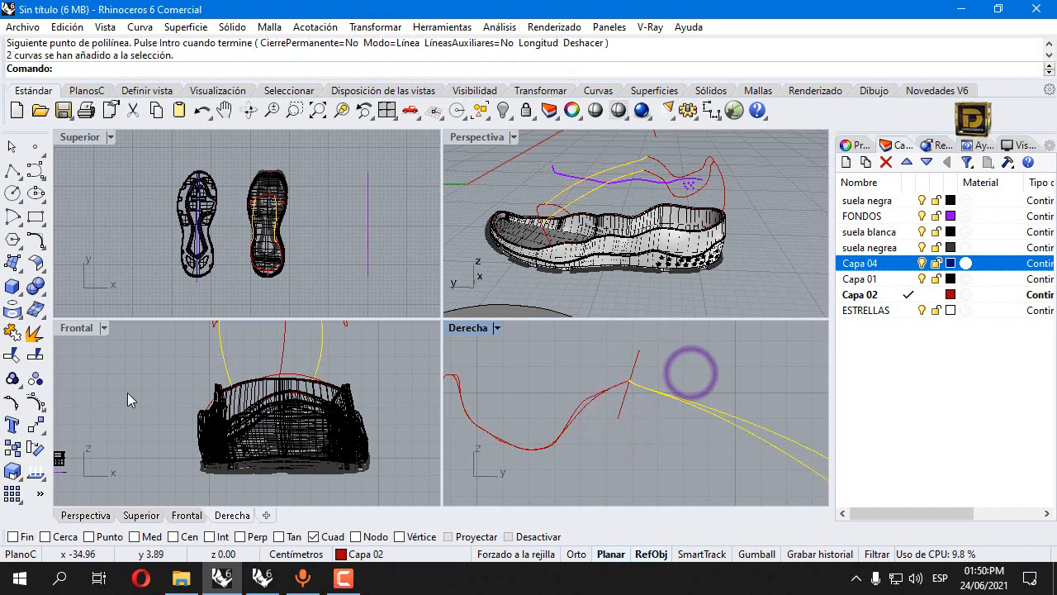
click(641, 357)
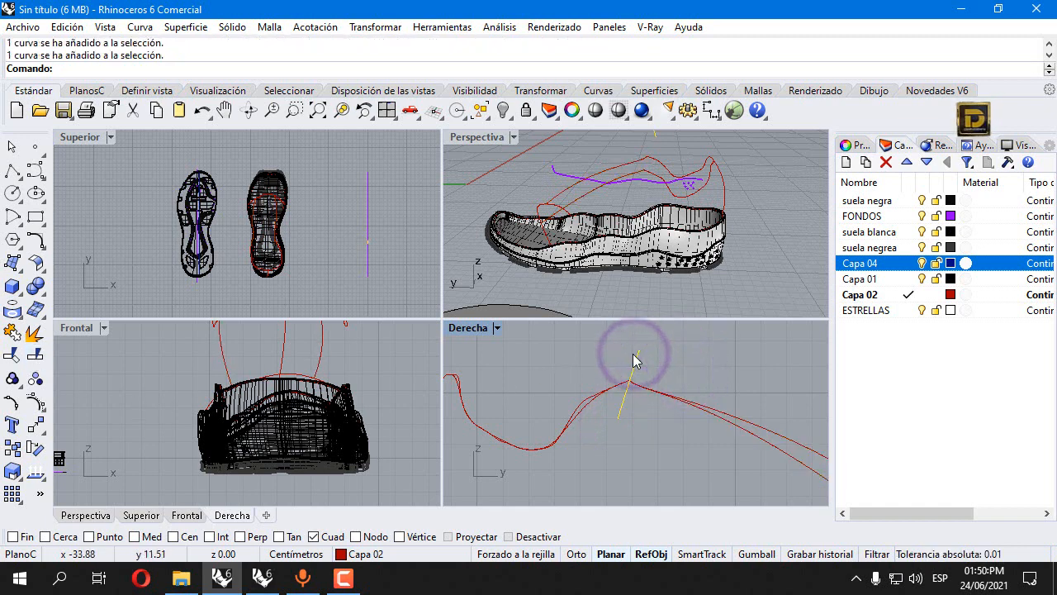
key(Delete)
- Highlight the opening's two side curves and the instep arc together in perspective and examine them from the front
double_click(470, 136)
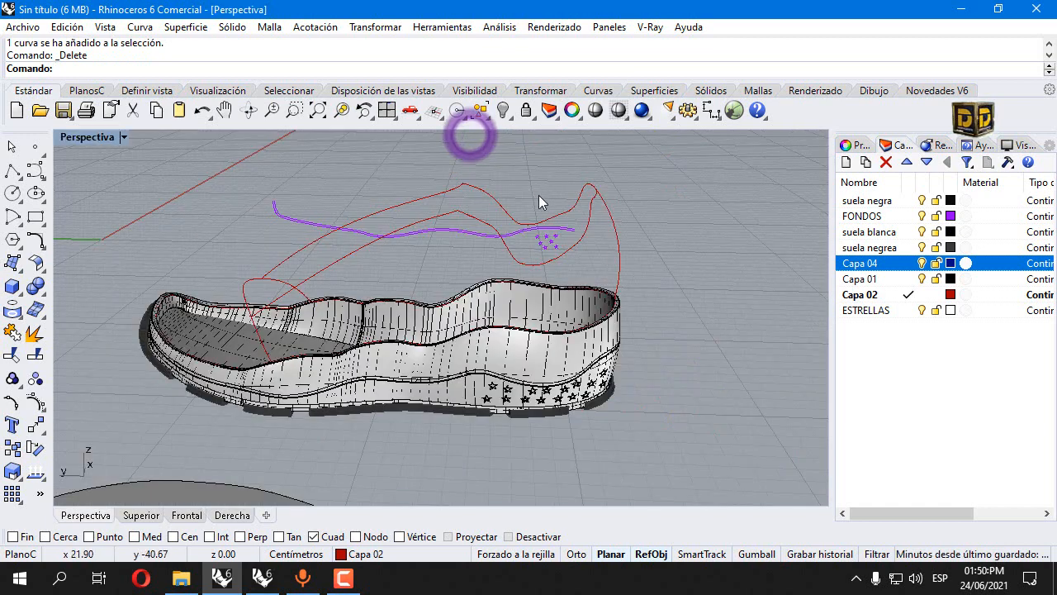
scroll(467, 196, up, 2)
click(460, 183)
click(408, 222)
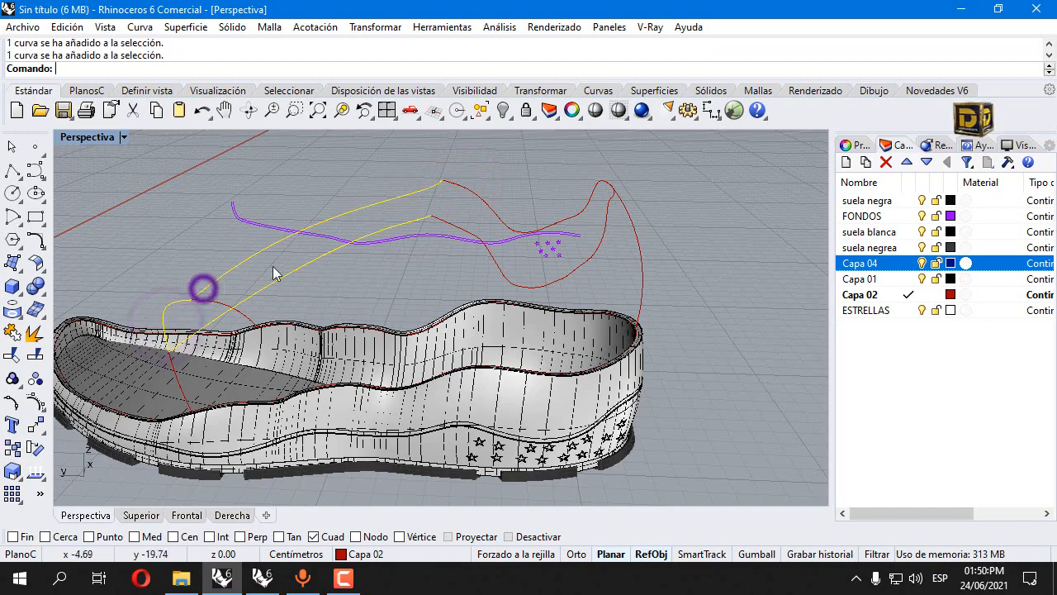
right_drag(290, 221, 549, 255)
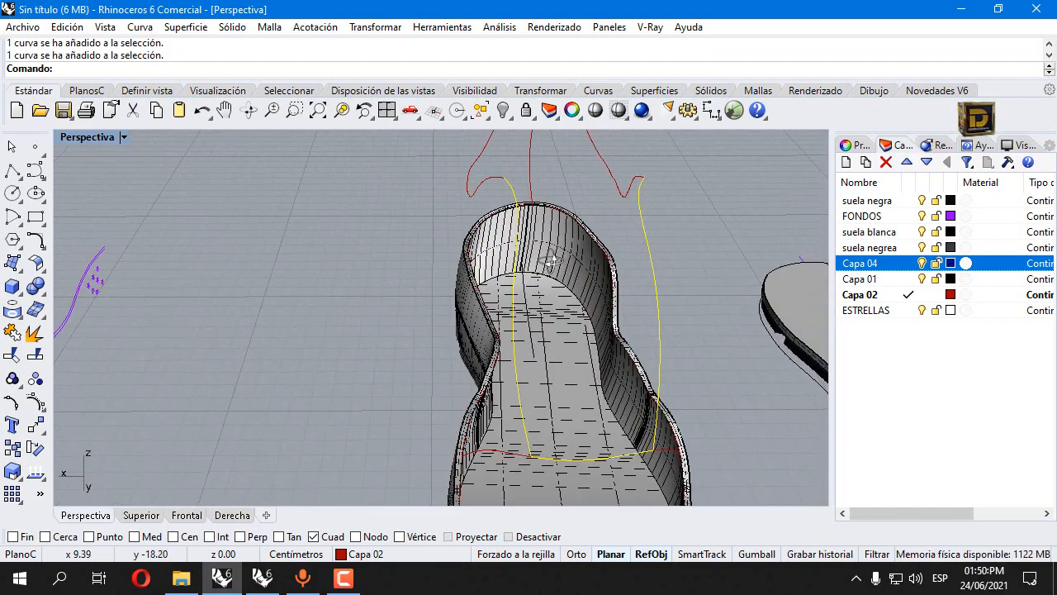
click(35, 171)
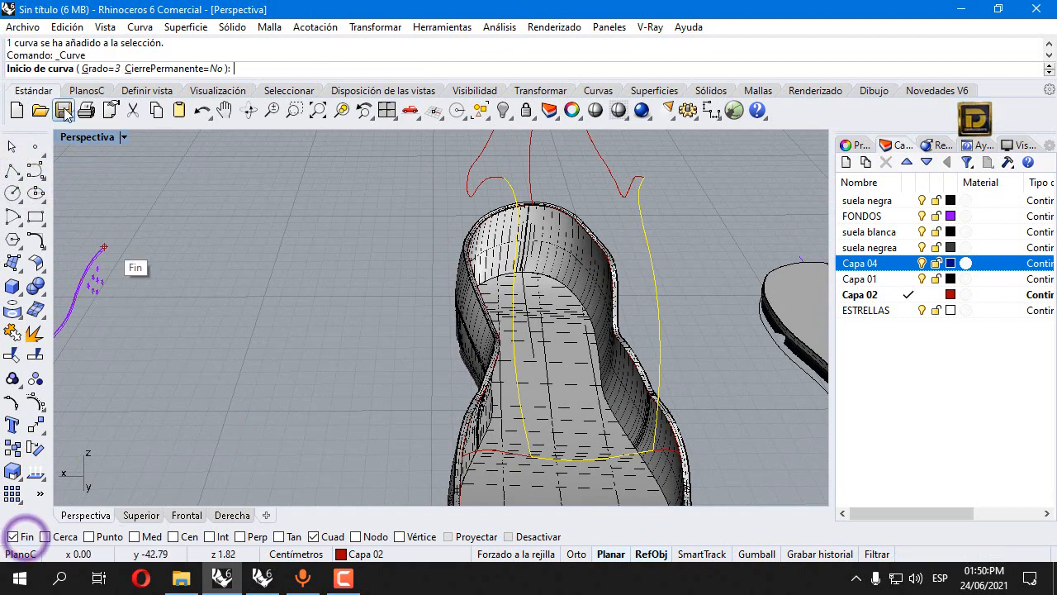
double_click(75, 137)
scroll(289, 425, up, 10)
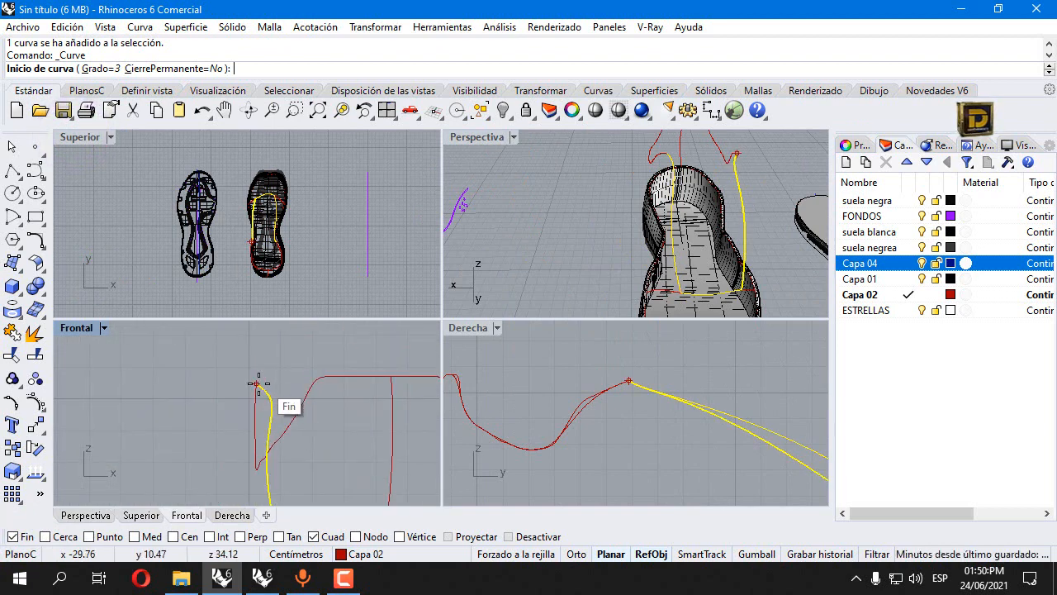
click(258, 384)
scroll(248, 351, down, 2)
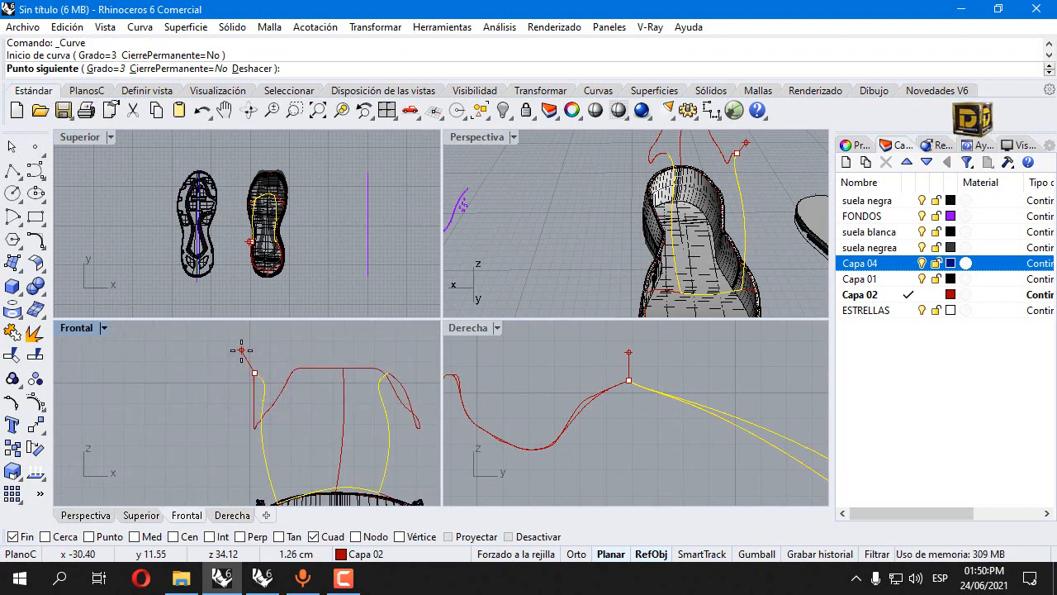
key(Escape)
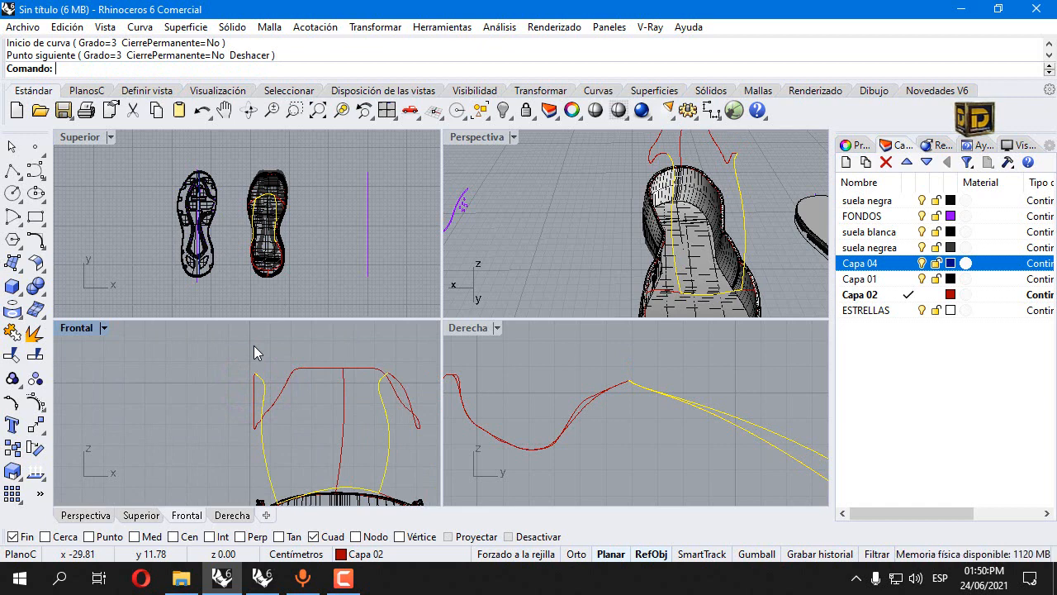
- Continue the opening's side curve from its upper end into a raised arch ending at the opposite side curve
text(ContinuarCurva)
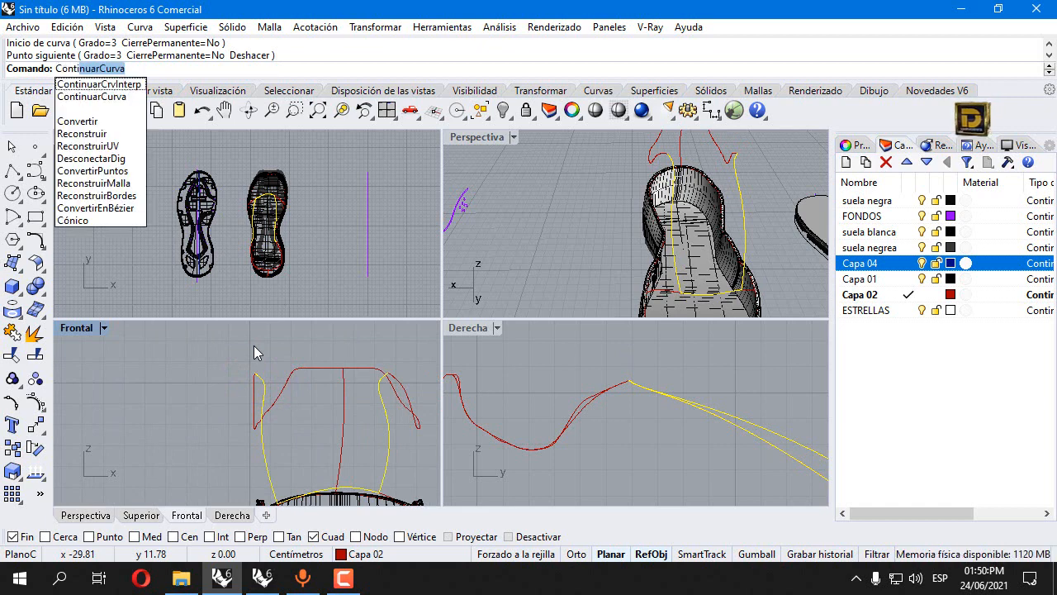
key(Return)
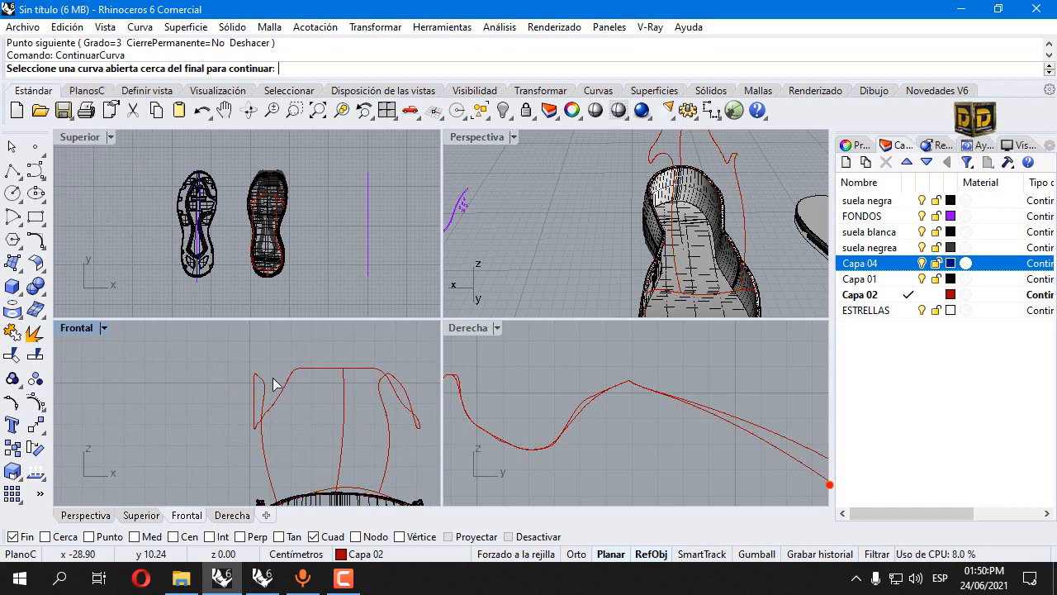
click(264, 377)
scroll(266, 347, up, 2)
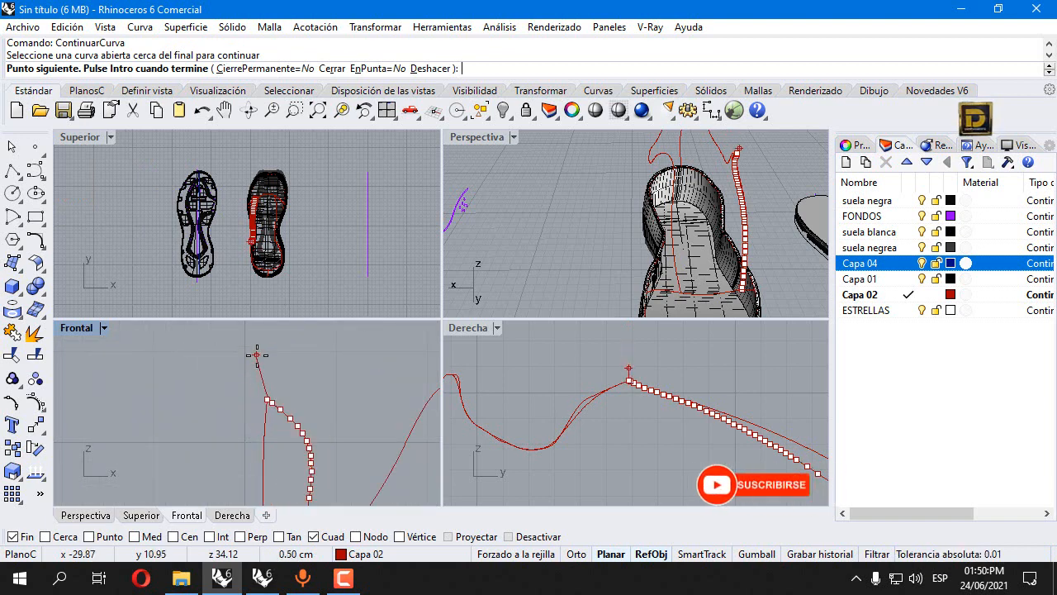
click(259, 367)
scroll(264, 359, down, 3)
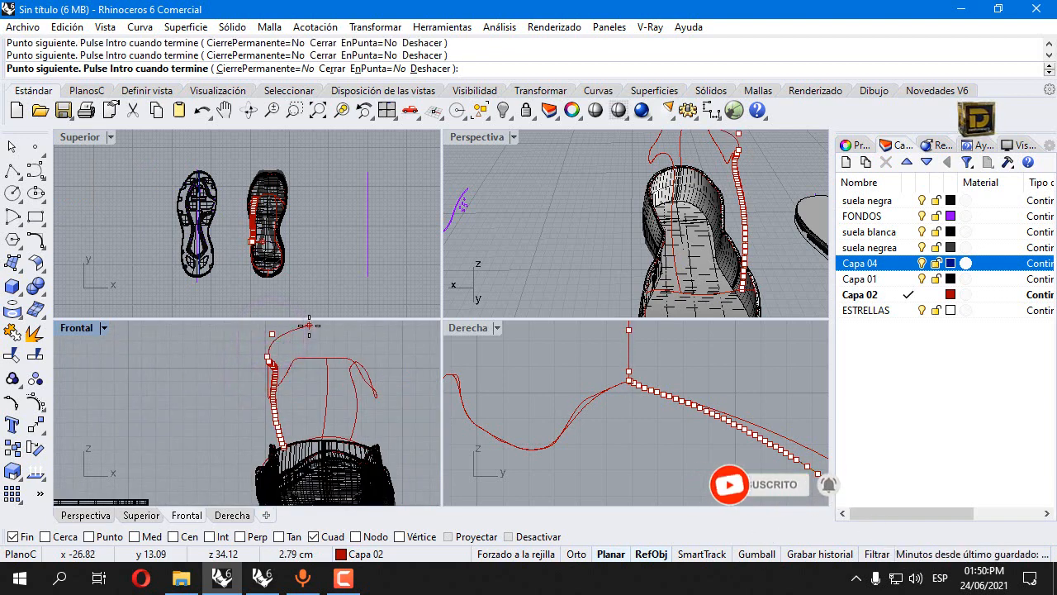
click(309, 326)
scroll(453, 324, down, 2)
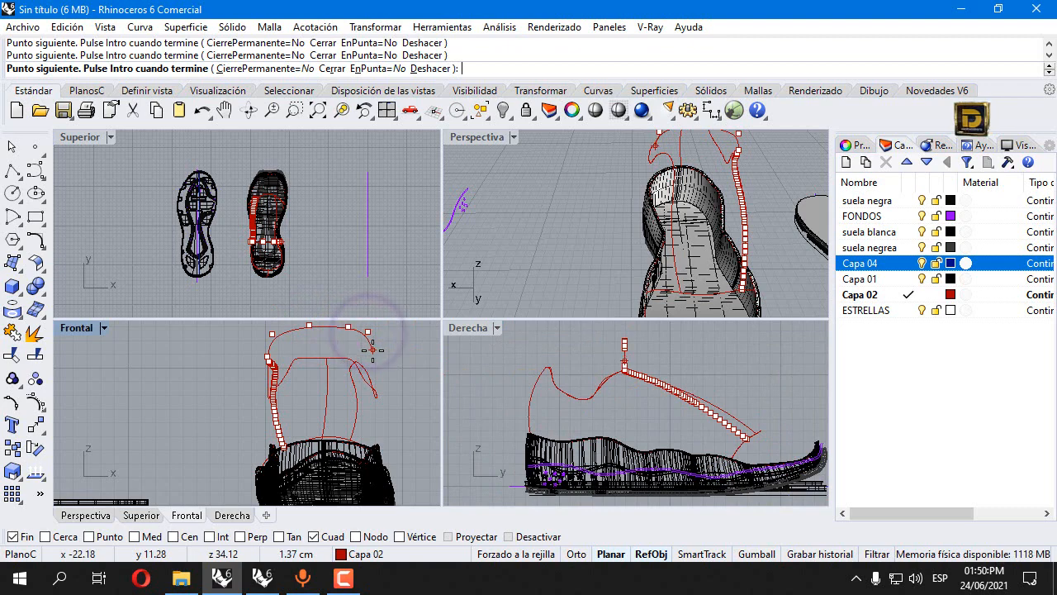
mouse_move(595, 239)
right_down()
mouse_move(633, 177)
mouse_move(746, 189)
mouse_move(742, 176)
right_up()
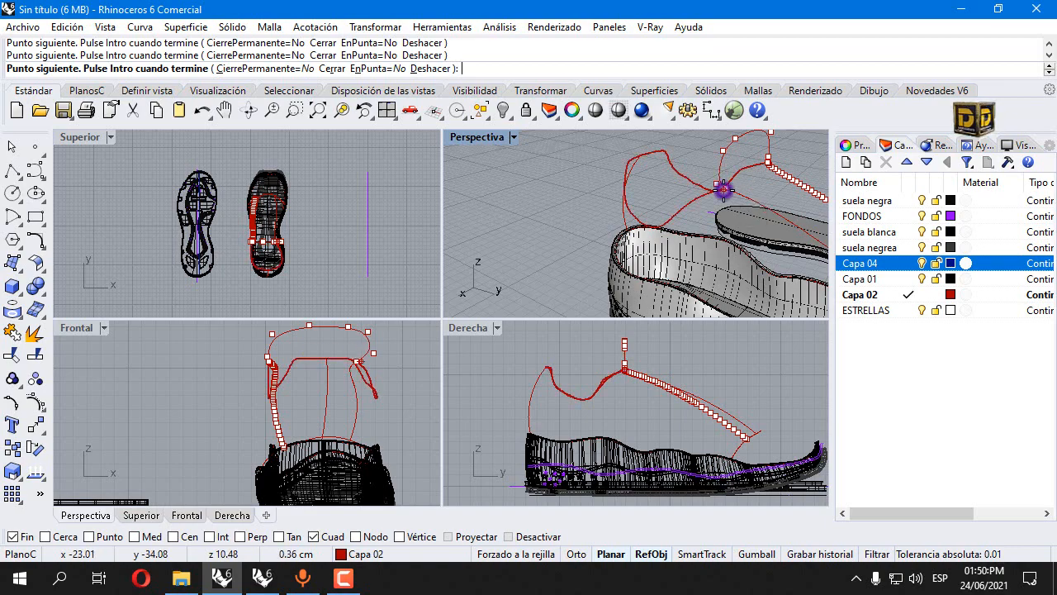
right_click(715, 190)
- Rotate the raised arch curve toward the heel about its base at the rim's peak in the Derecha view
double_click(477, 137)
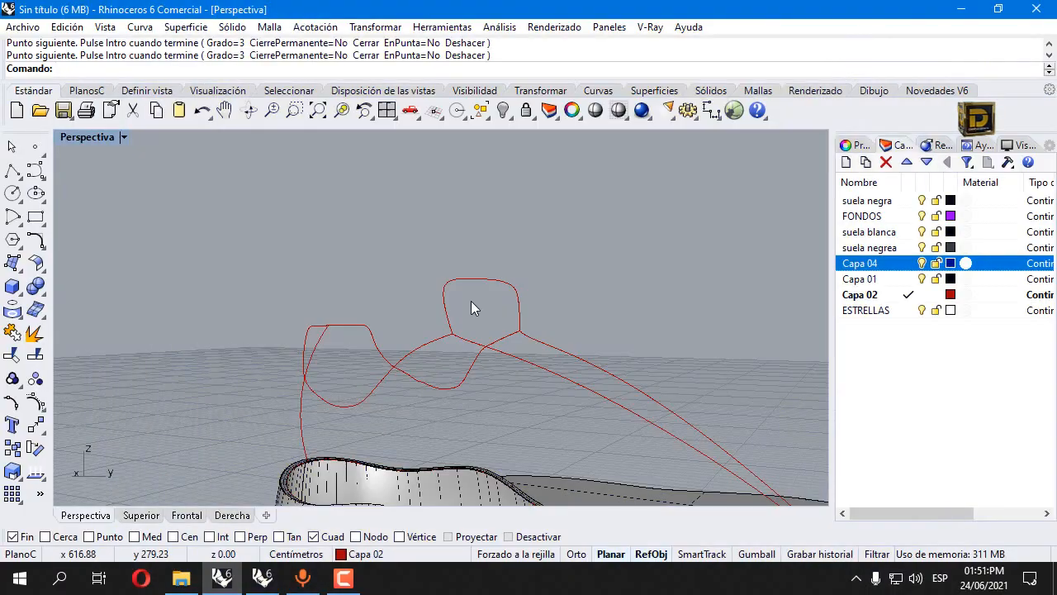
click(443, 291)
double_click(101, 137)
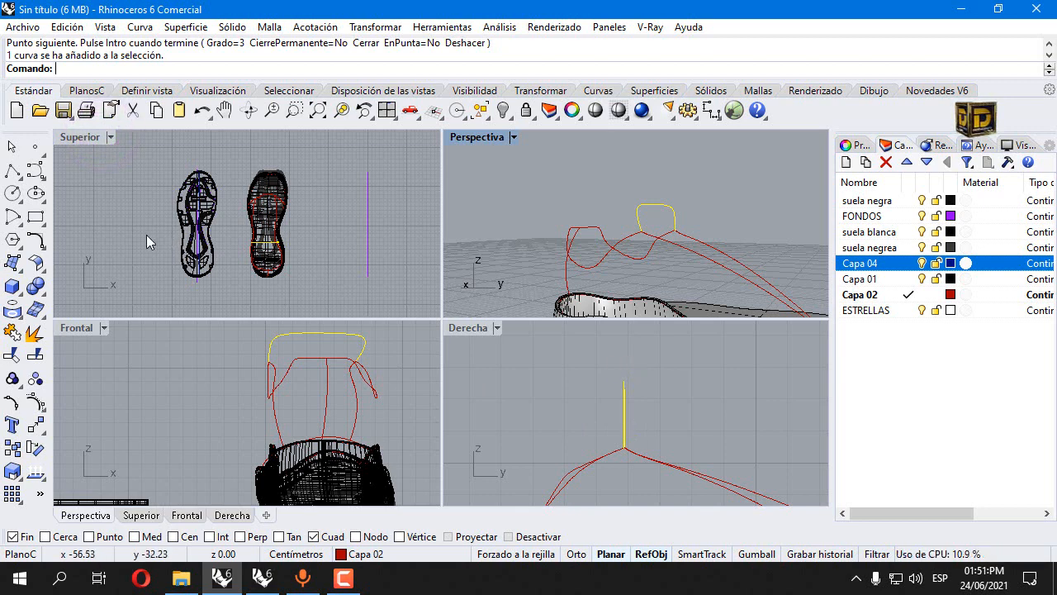
click(375, 26)
click(381, 80)
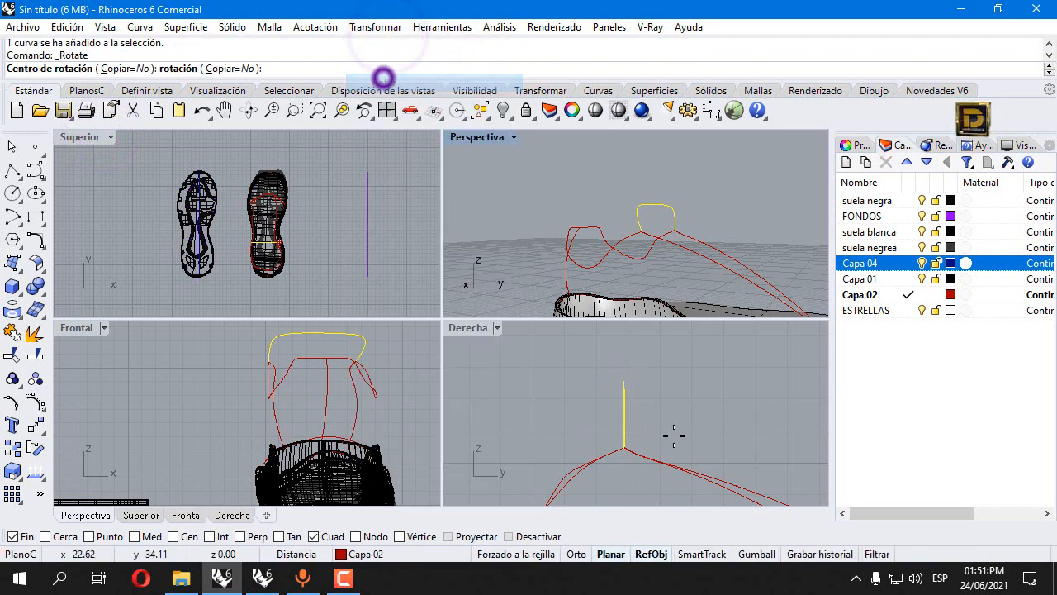
click(625, 447)
click(625, 358)
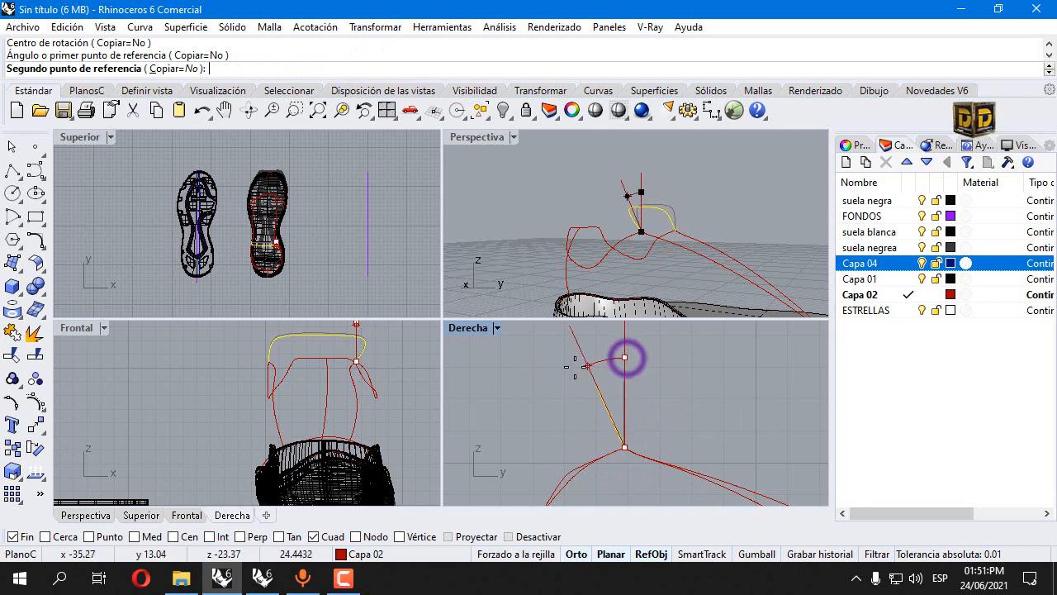
click(523, 400)
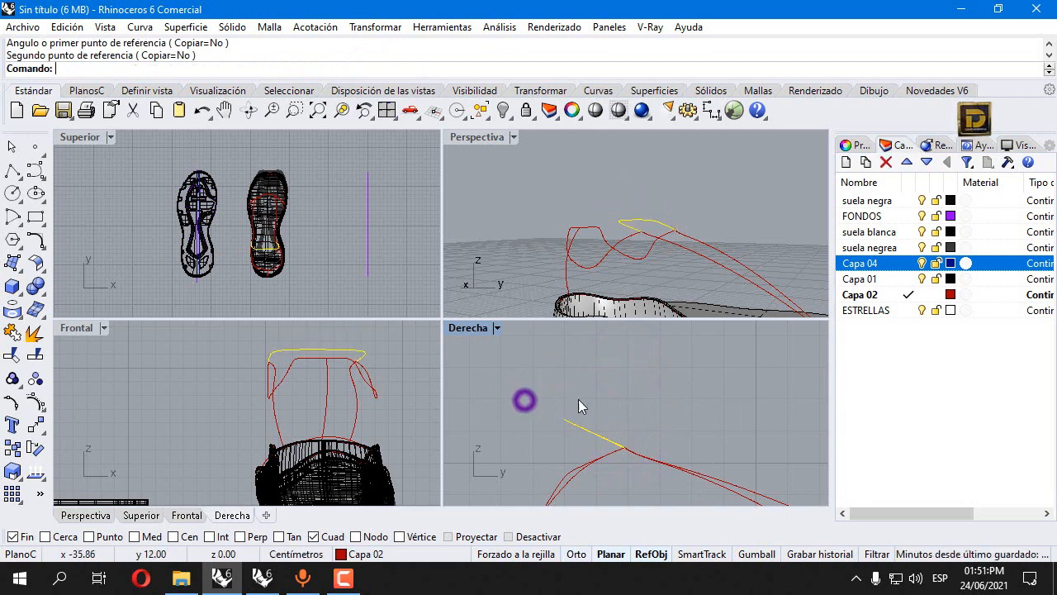
- Join the rotated arch, the opening's two side curves and the instep arc into one curve
right_drag(530, 232, 512, 165)
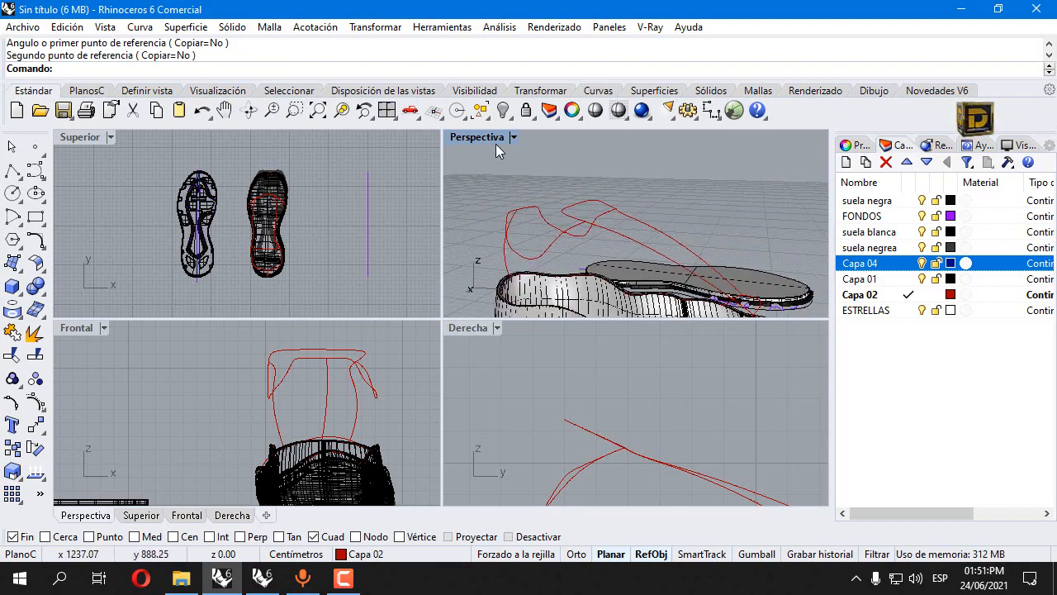
double_click(494, 137)
right_drag(729, 319, 612, 448)
scroll(569, 270, down, 5)
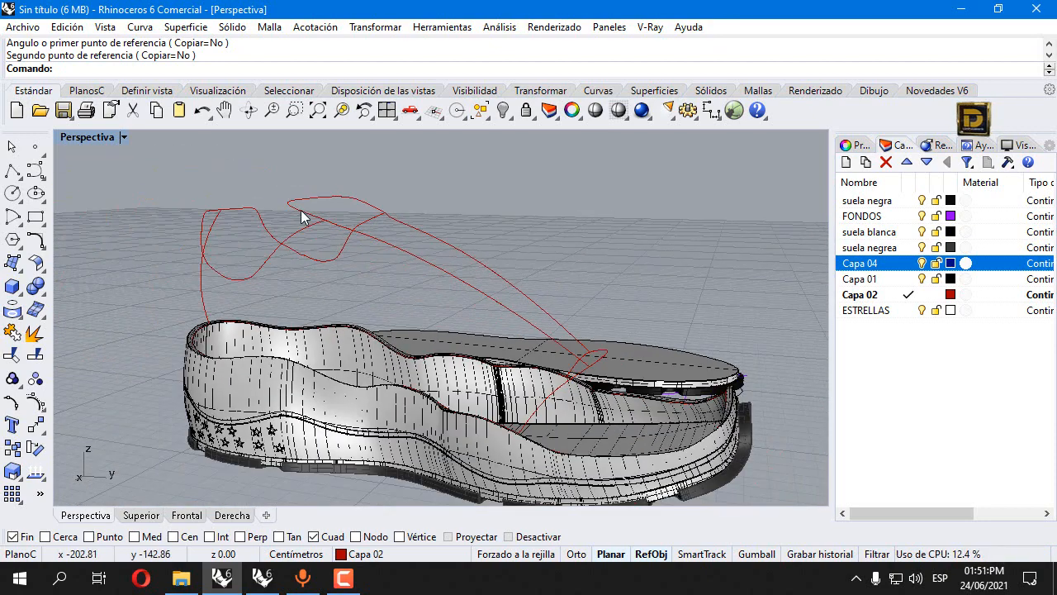
click(303, 206)
click(345, 233)
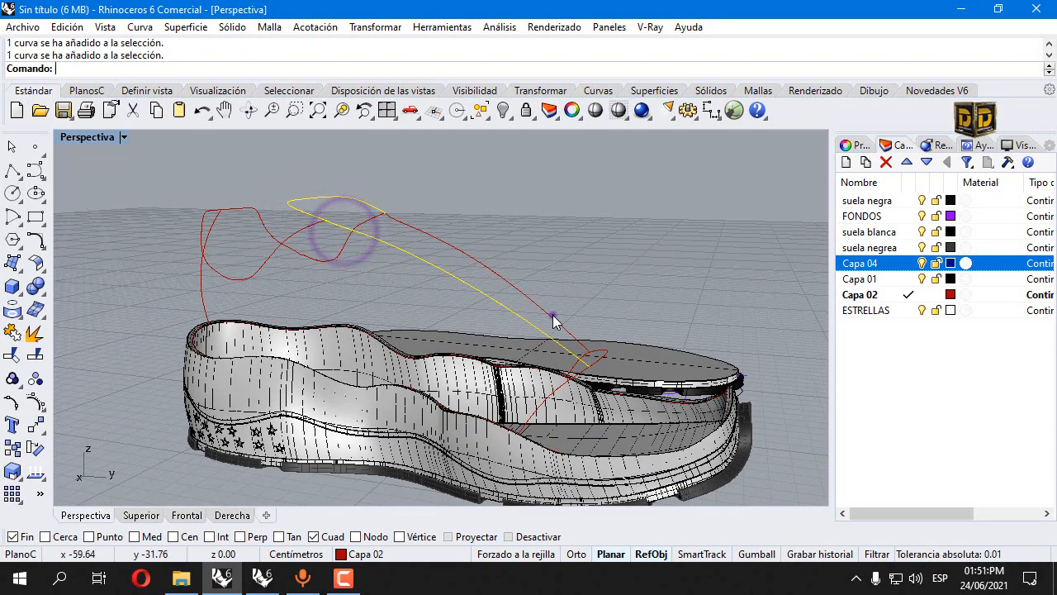
click(599, 362)
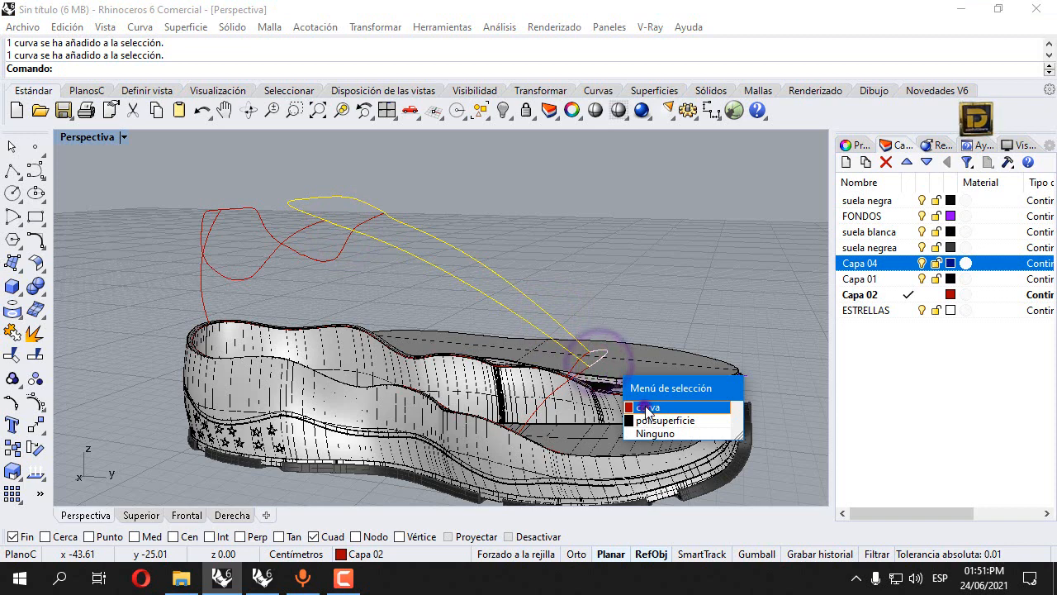
click(648, 407)
click(12, 333)
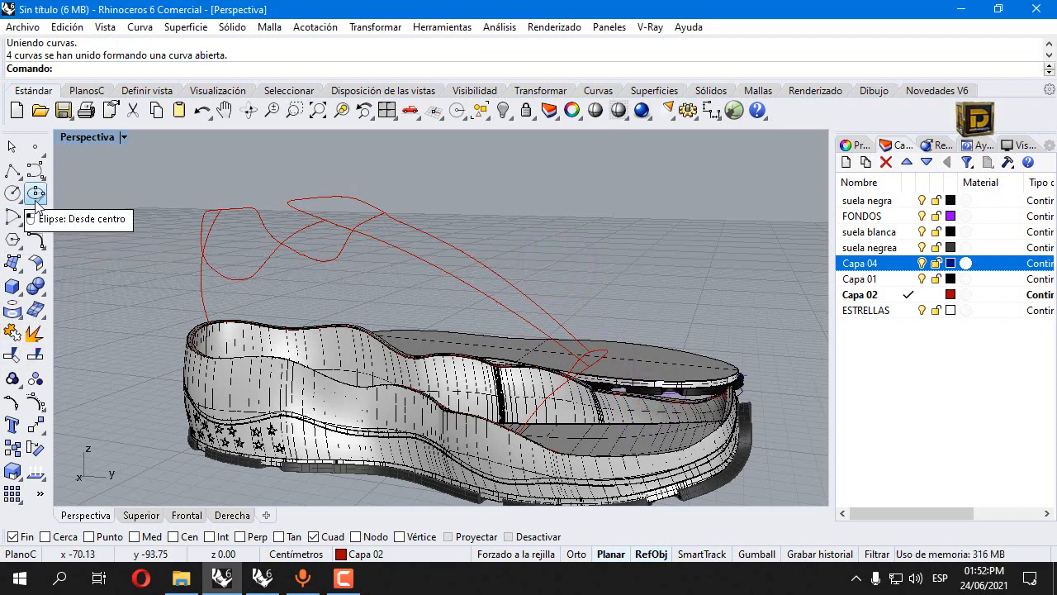
- Draw a small arc about 0.36 cm across, curving down from the front of the instep arc, in the Derecha view
click(22, 237)
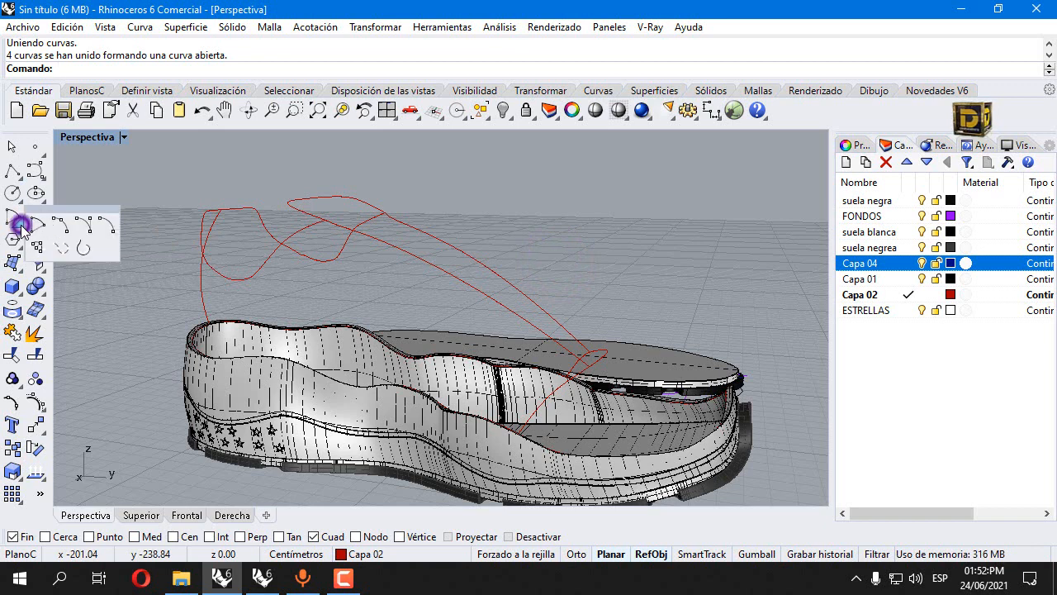
click(51, 225)
double_click(81, 138)
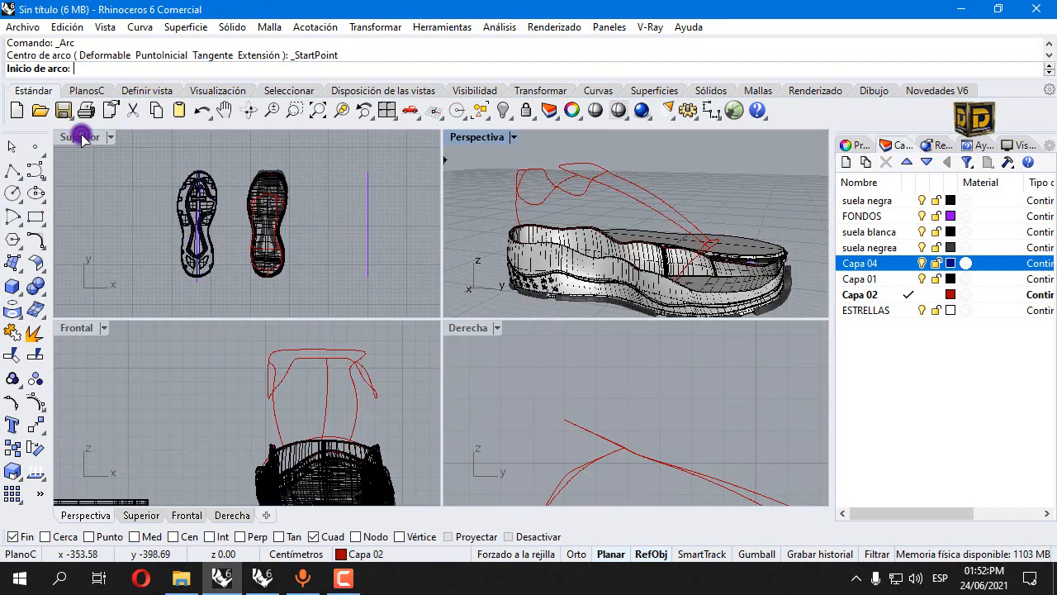
scroll(671, 428, up, 5)
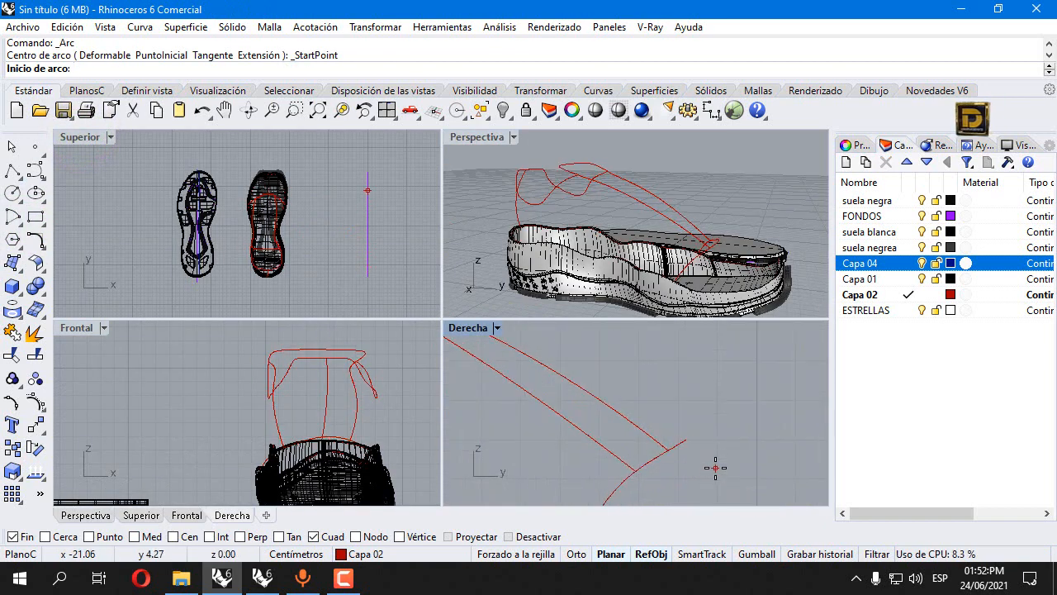
click(688, 442)
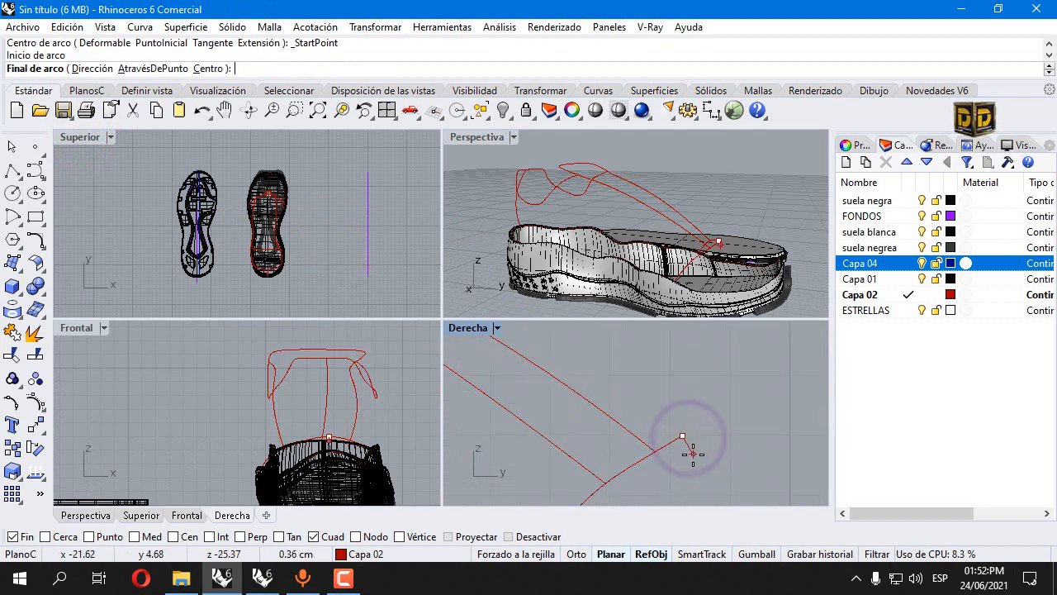
click(691, 450)
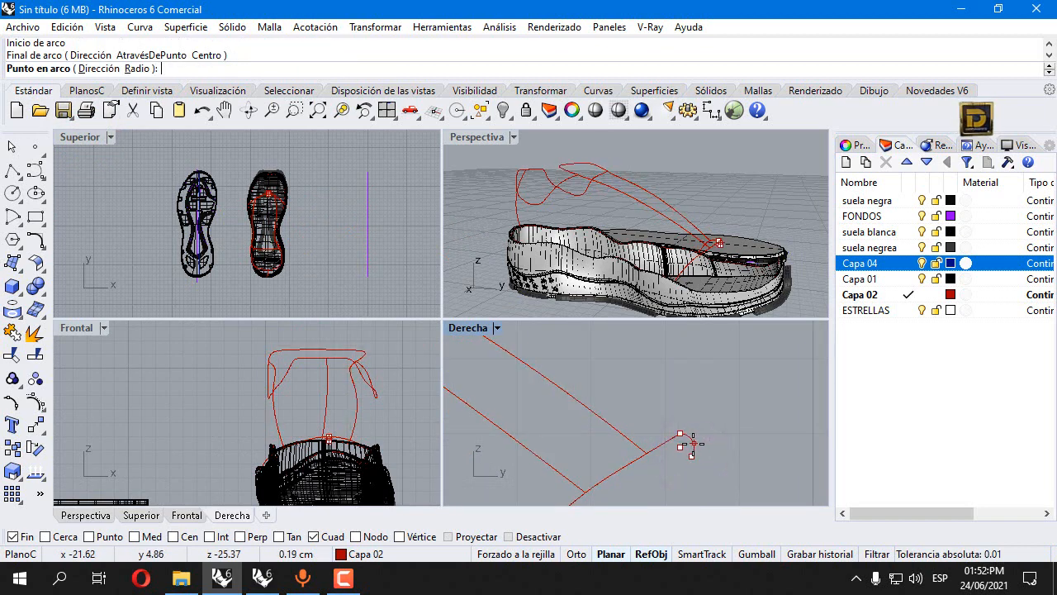
scroll(694, 444, up, 4)
click(693, 446)
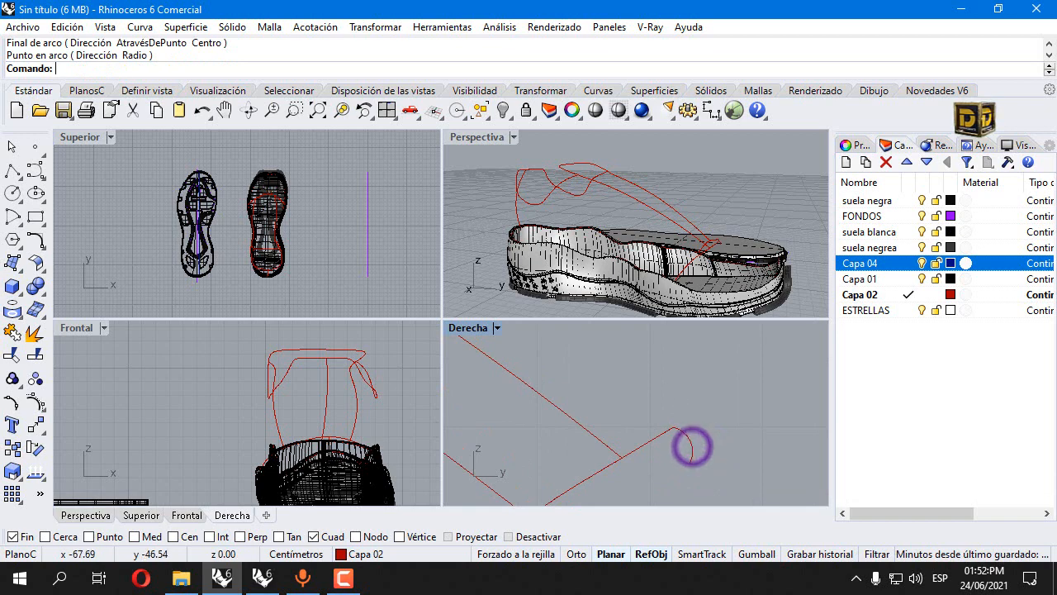
- Sweep the small arc along the joined opening curve with a one-rail sweep, using freeform style and unchanged cross sections
click(14, 265)
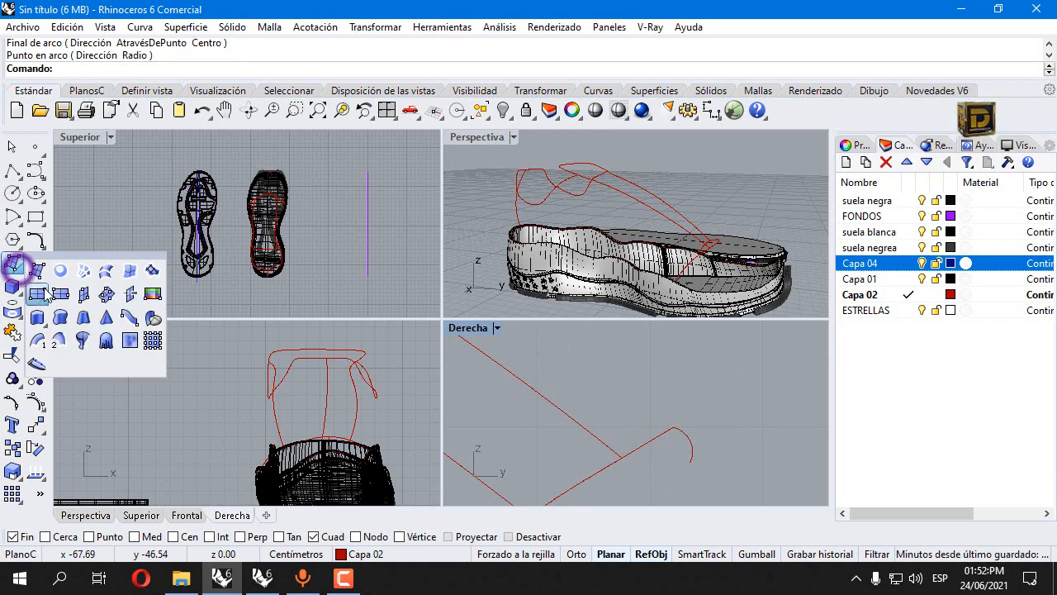
click(12, 331)
scroll(706, 254, up, 5)
scroll(731, 248, up, 2)
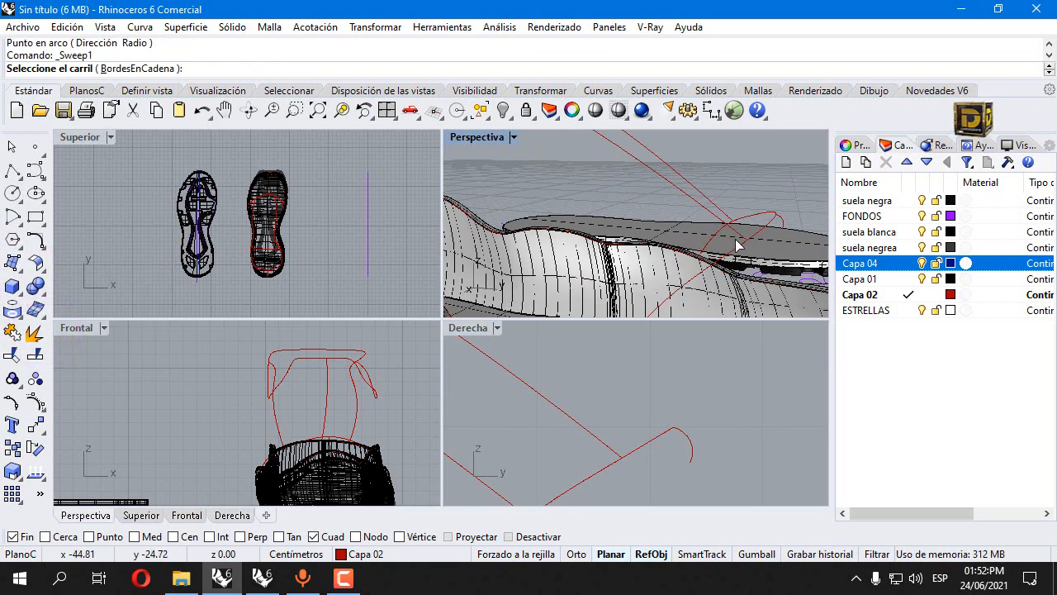
click(756, 232)
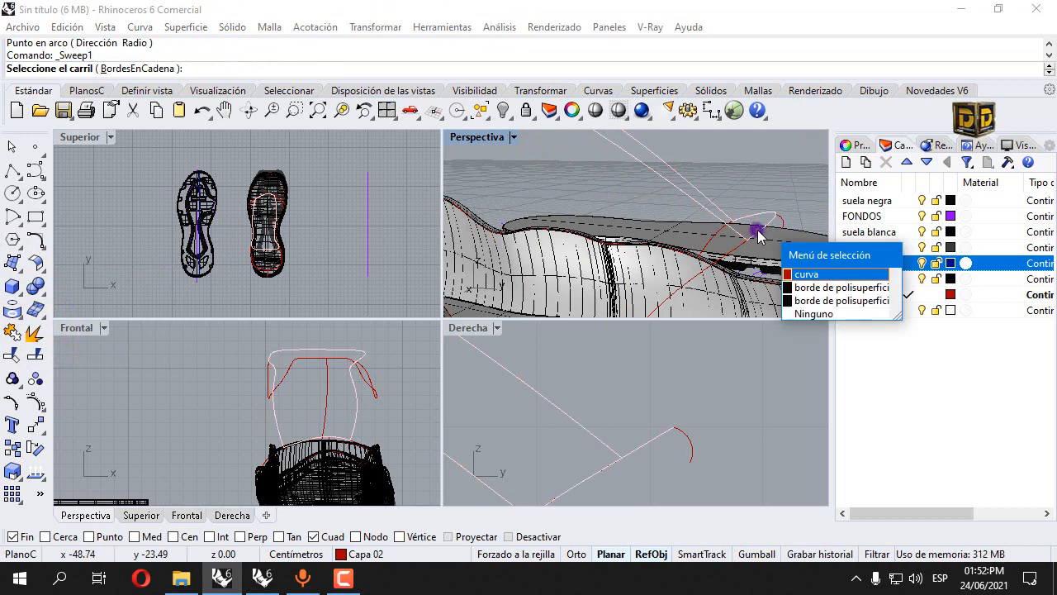
click(799, 274)
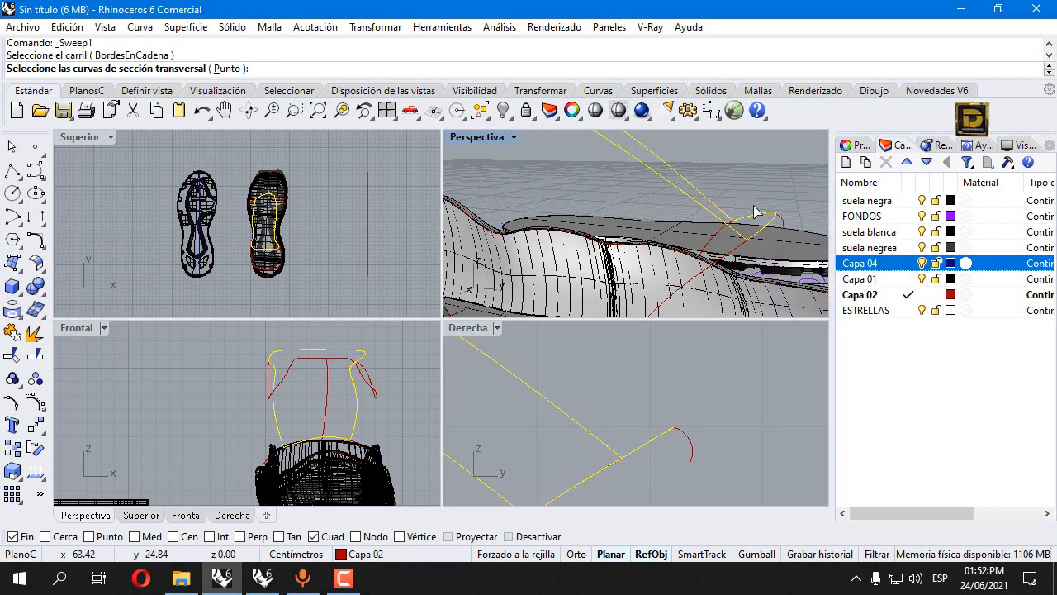
click(782, 220)
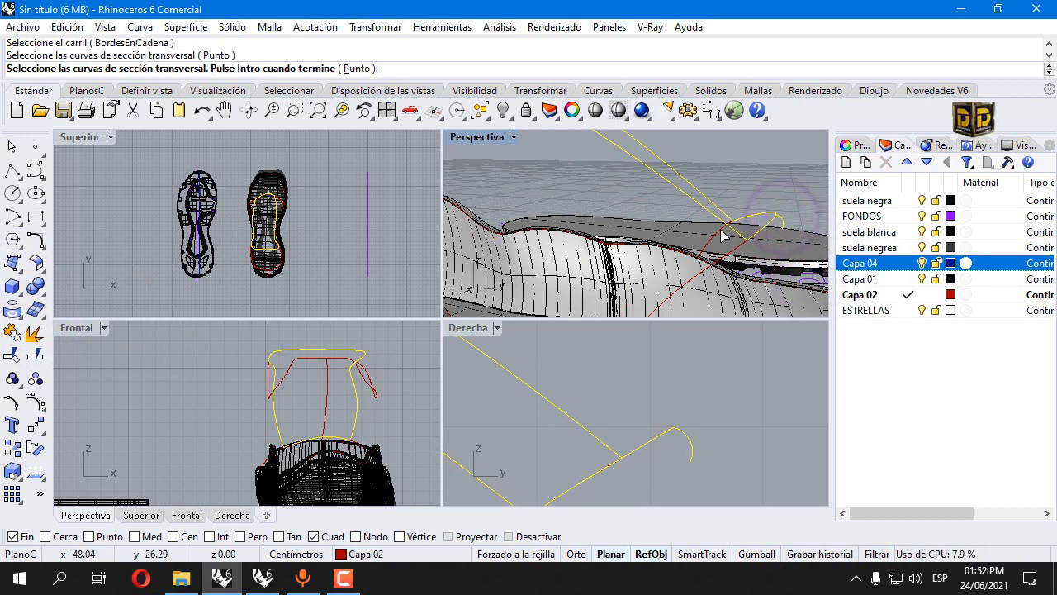
key(Return)
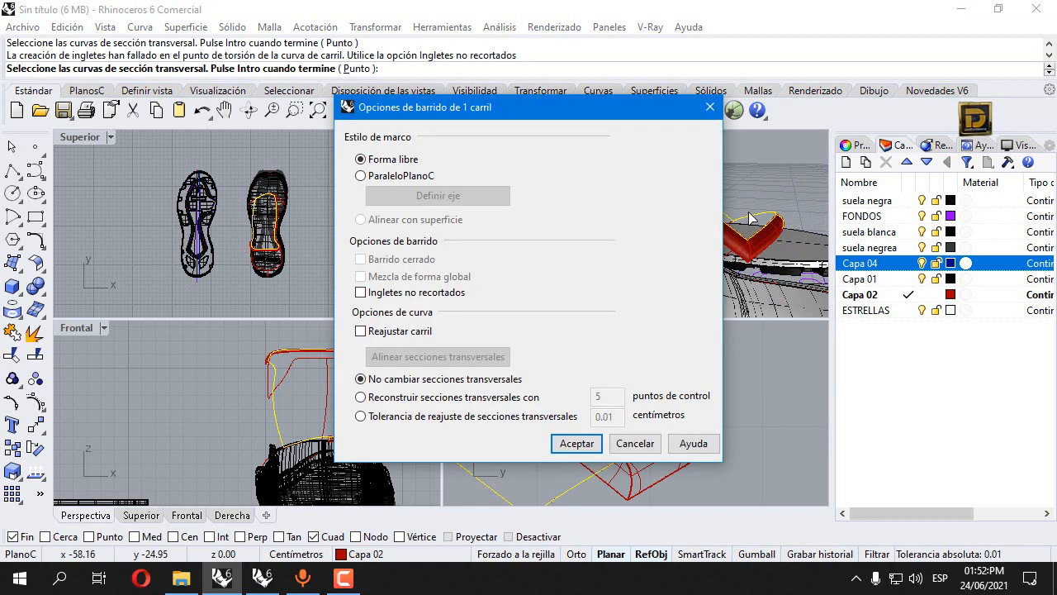
key(Return)
right_drag(748, 218, 531, 192)
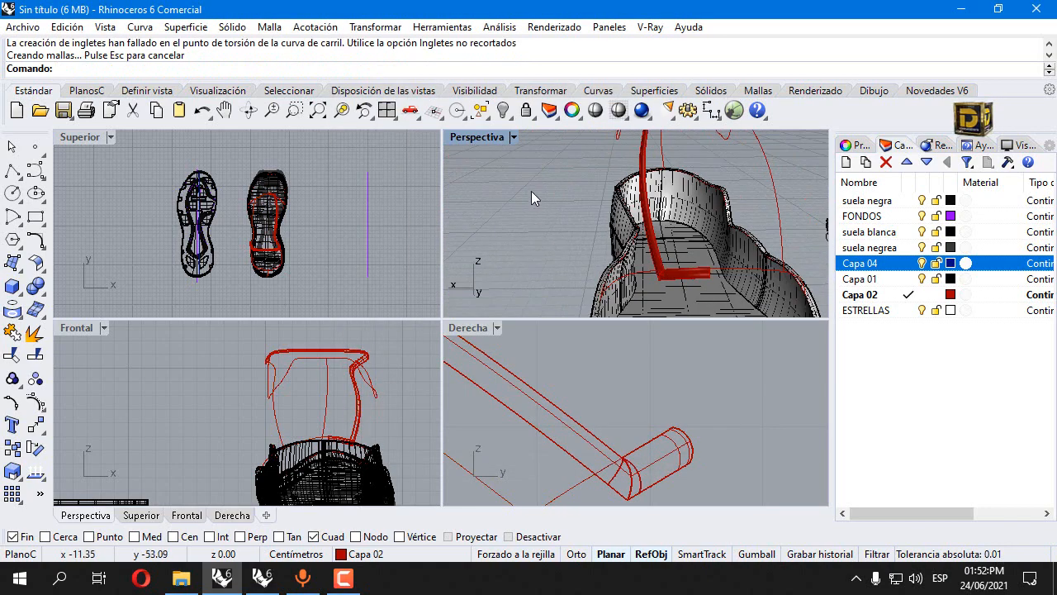
- Repeat the one-rail sweep of the small arc along the opening's remaining side to complete the trim band
double_click(473, 138)
scroll(518, 357, up, 2)
key(Return)
click(510, 346)
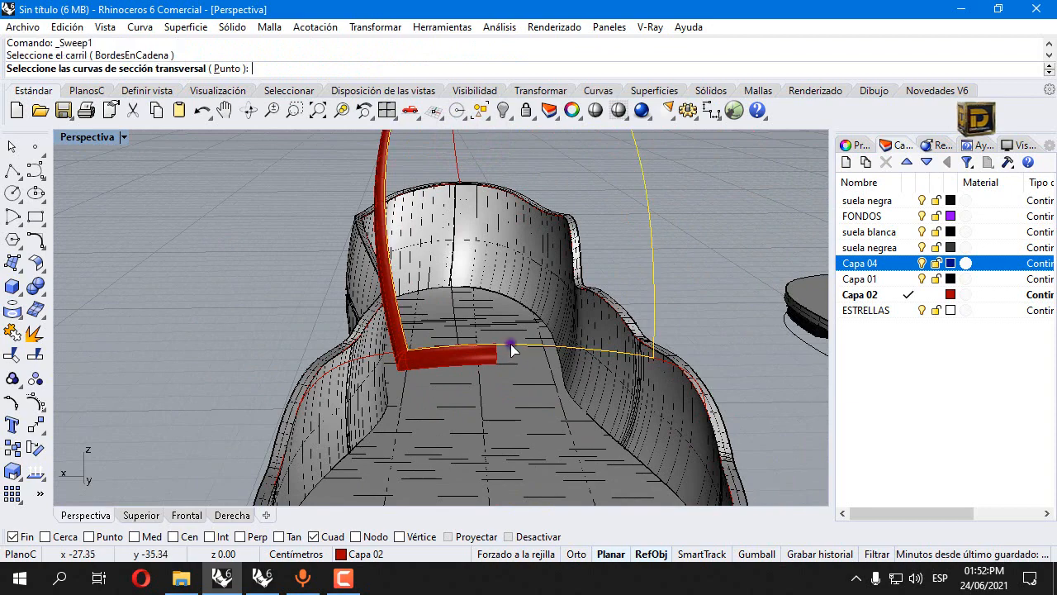
click(500, 353)
click(544, 398)
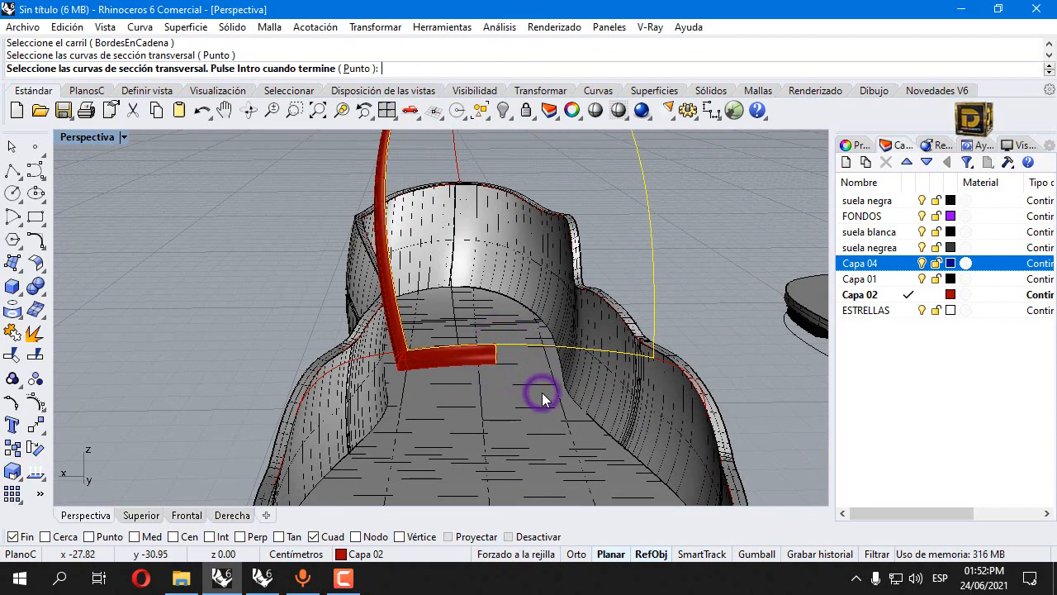
right_click(541, 397)
click(558, 438)
- Show the hidden upper surfaces and examine the swept trim band around the opening from both sides
scroll(484, 422, down, 8)
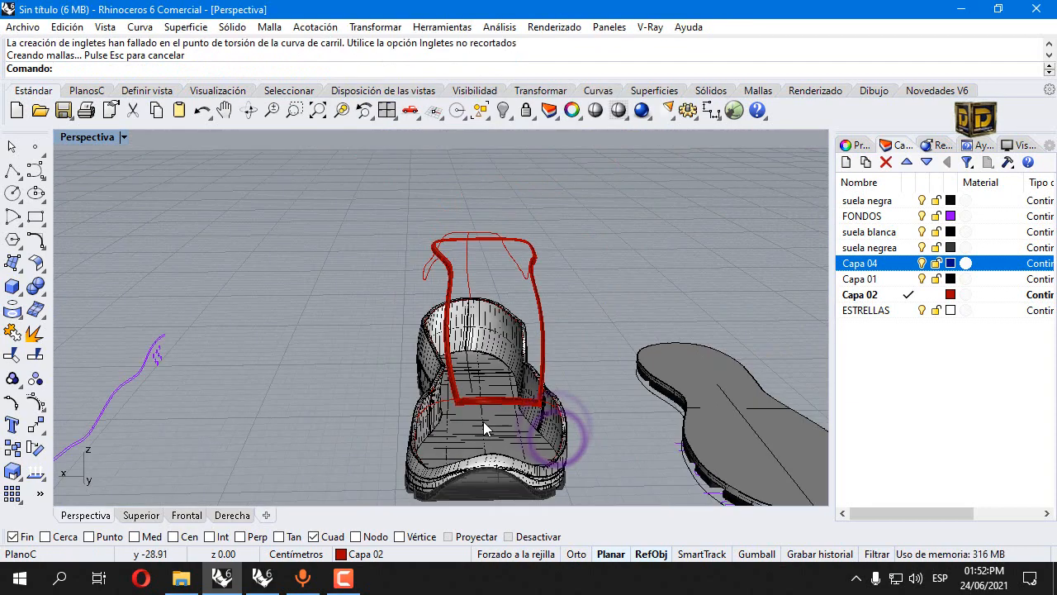
right_drag(483, 421, 632, 304)
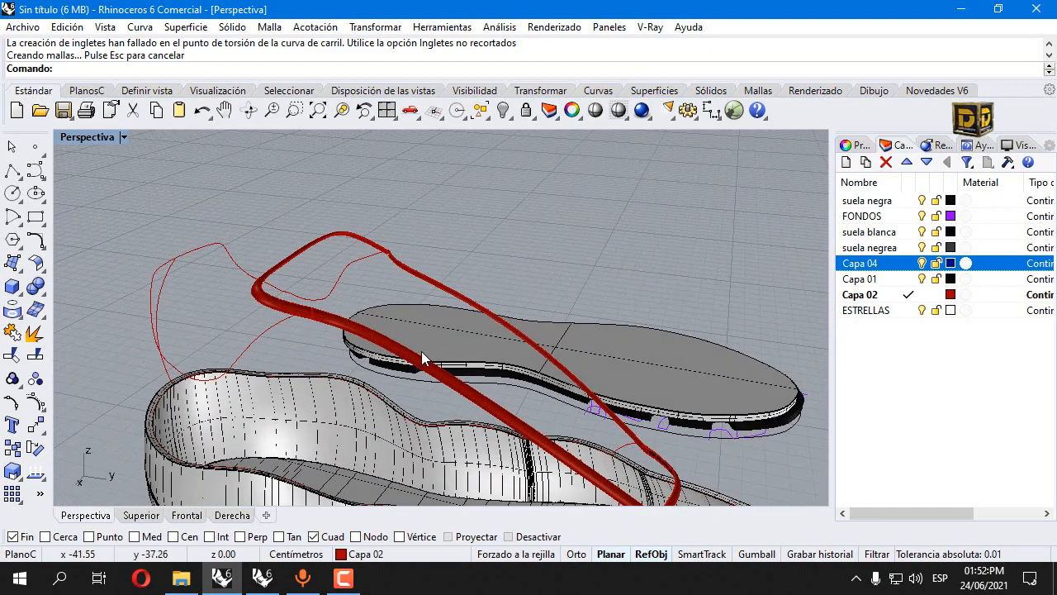
scroll(421, 355, up, 1)
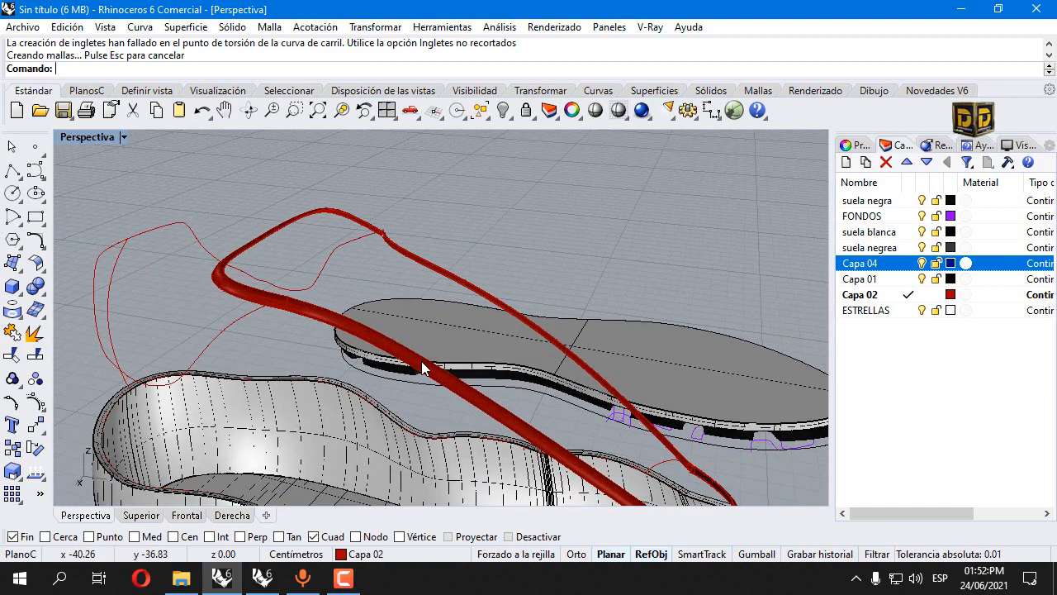
click(504, 110)
right_drag(498, 132, 187, 280)
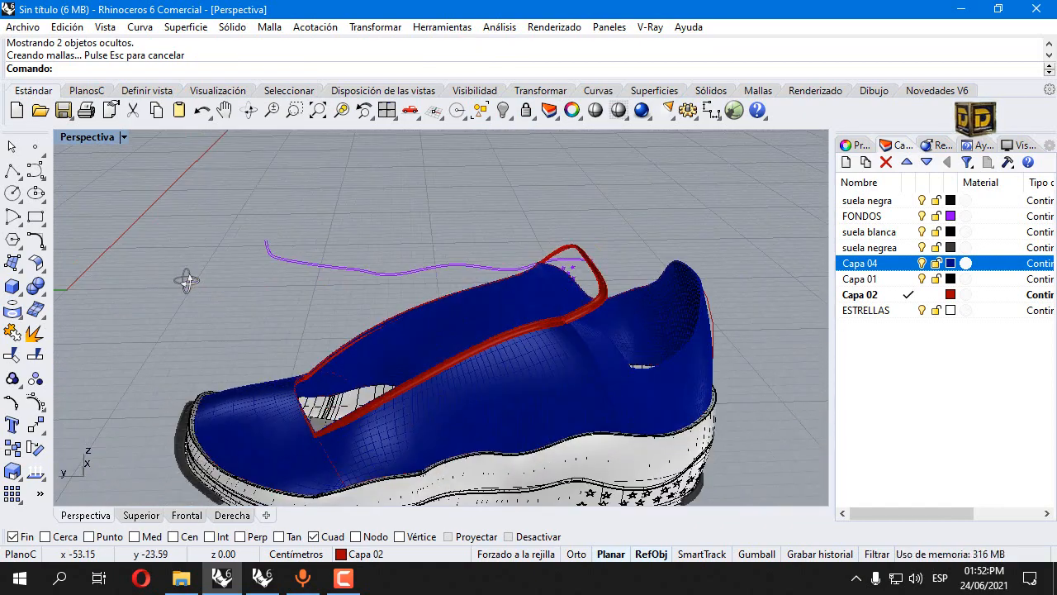
- Undo the last deletion and paste the copied thick trim tube around the instep opening
scroll(311, 419, up, 4)
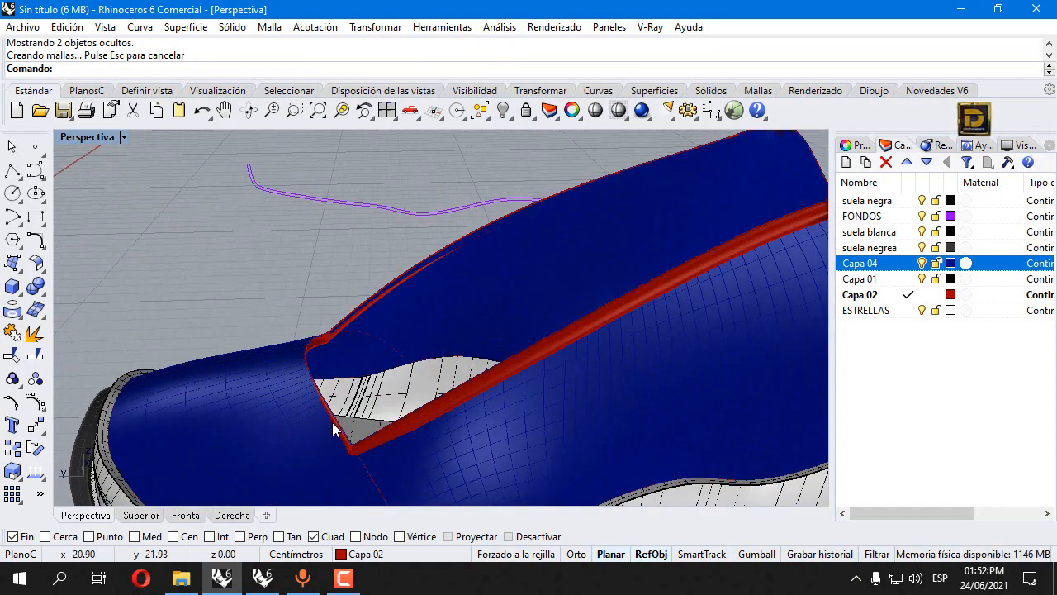
scroll(336, 428, down, 6)
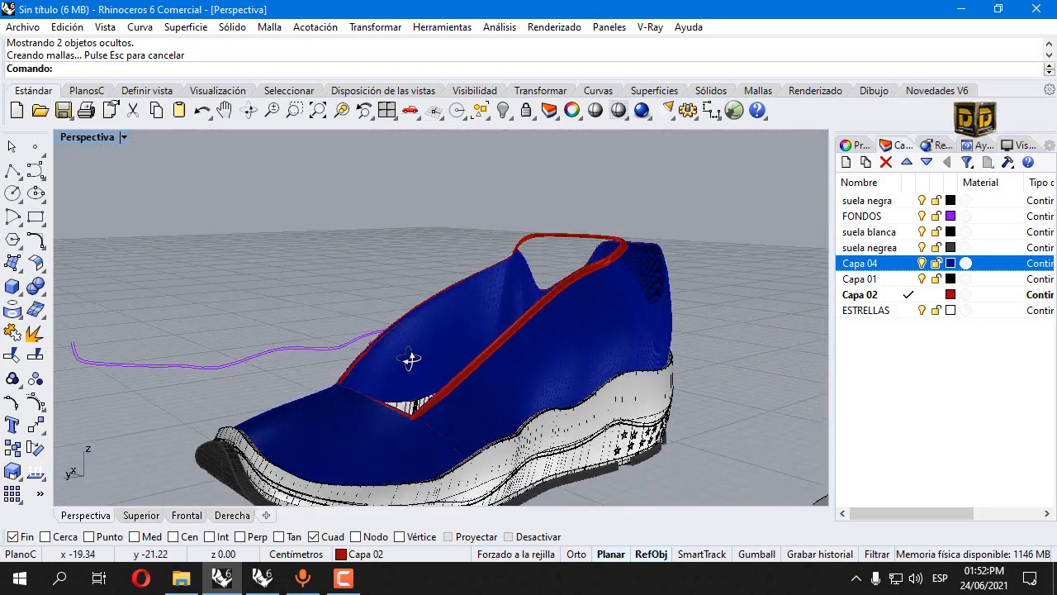
right_drag(408, 361, 760, 329)
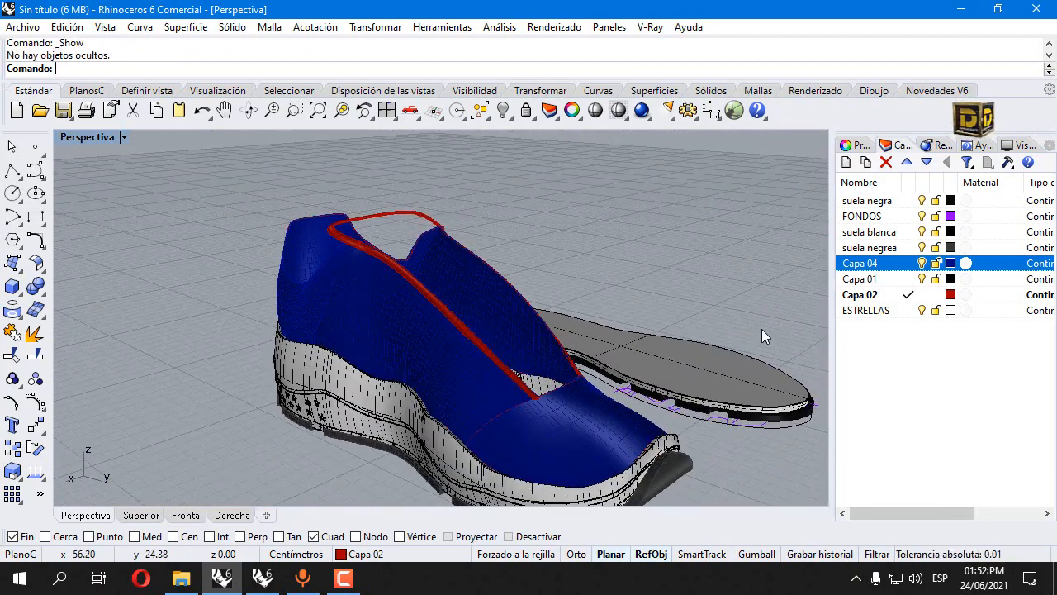
key(ctrl+z)
key(ctrl+v)
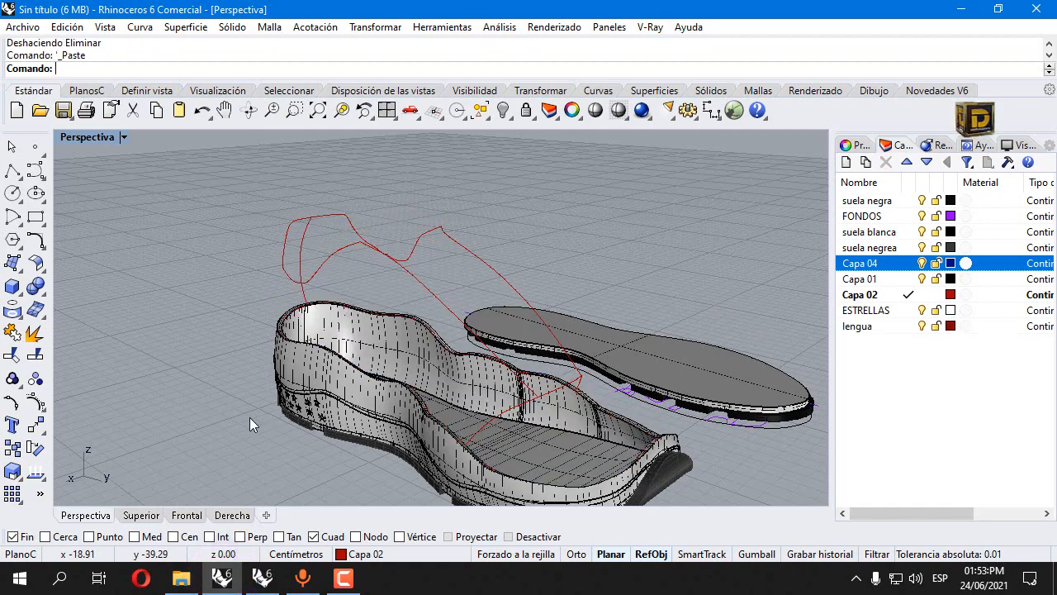
click(218, 317)
scroll(567, 318, up, 2)
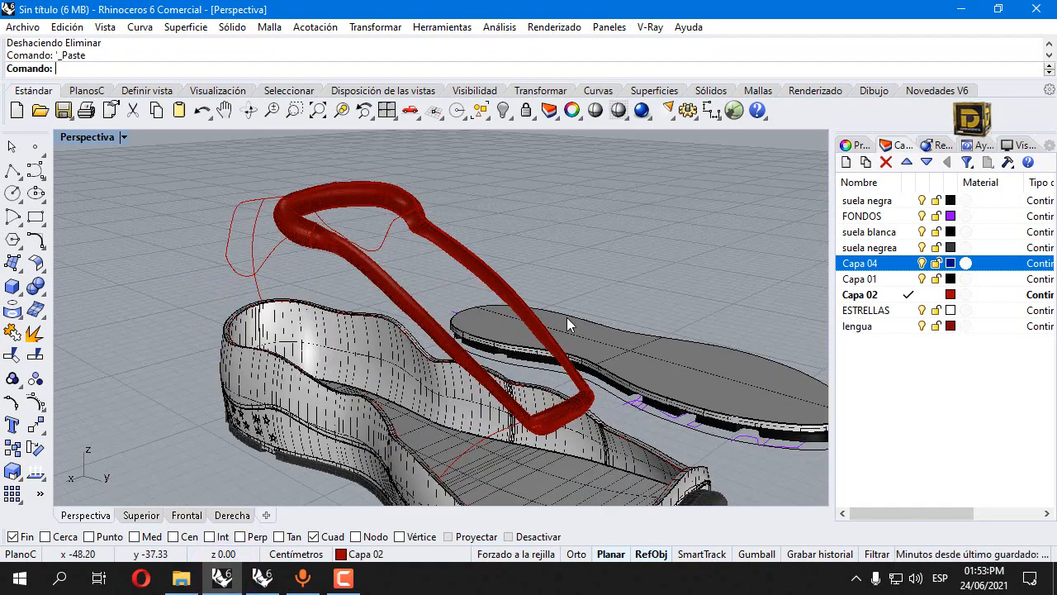
right_drag(367, 266, 334, 220)
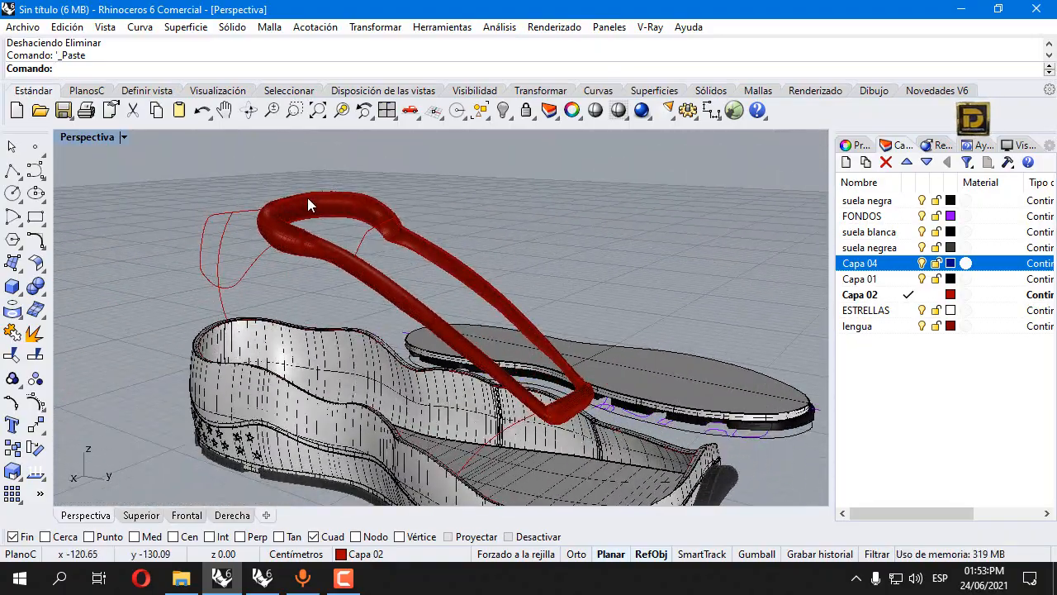
right_drag(496, 240, 438, 261)
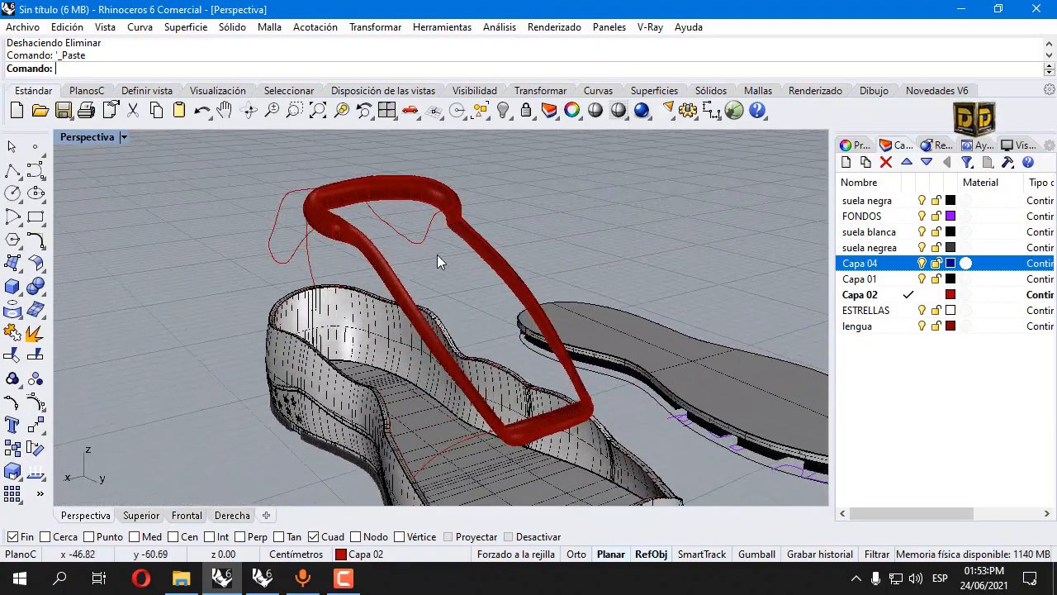
- Hide the thick trim tube and select the tongue outline curves around the instep opening
click(386, 293)
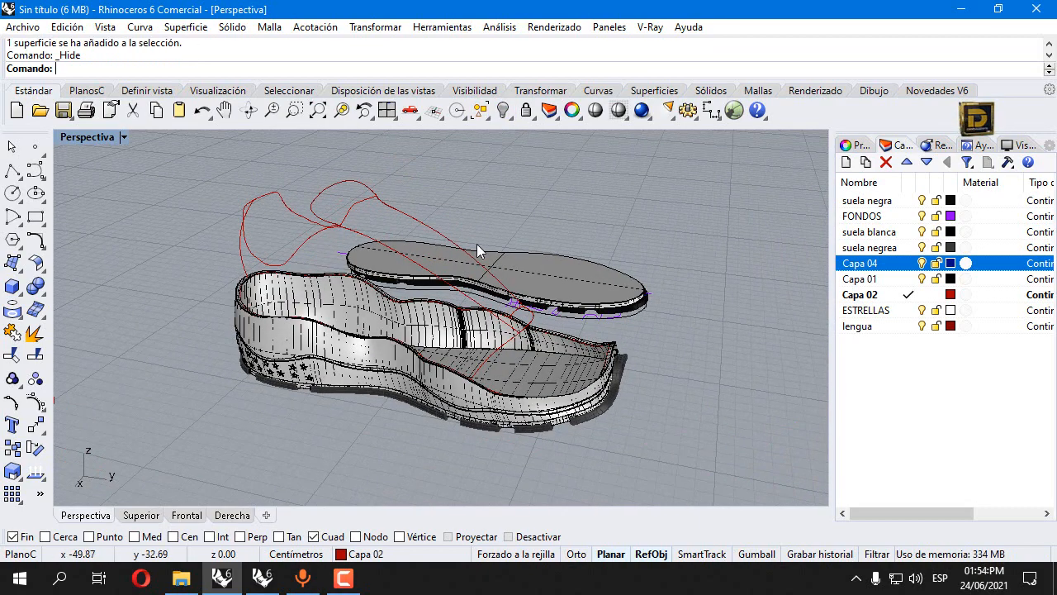
click(444, 240)
click(507, 294)
click(371, 183)
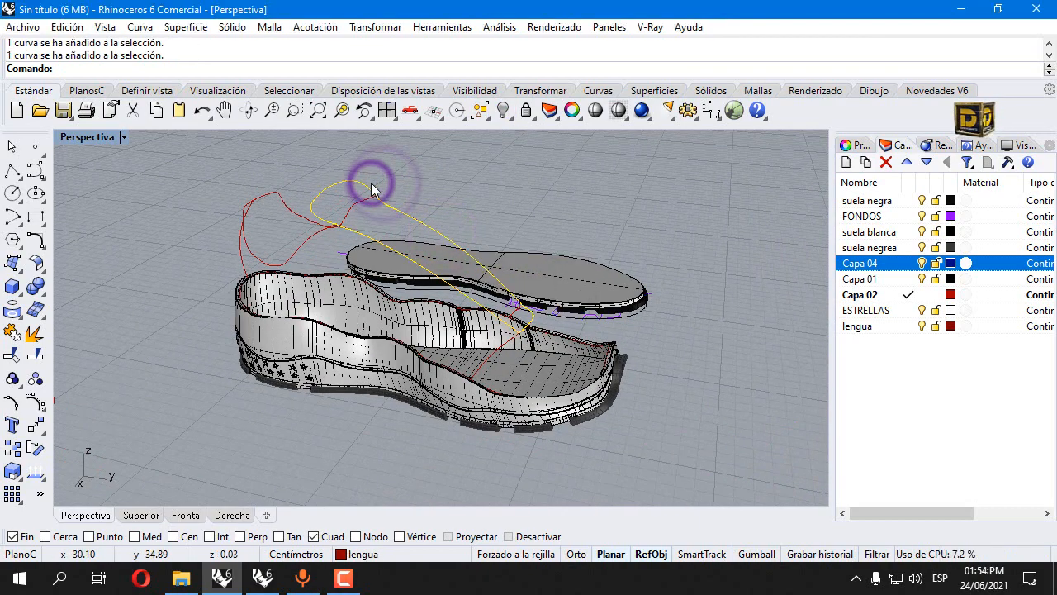
right_drag(463, 252, 386, 272)
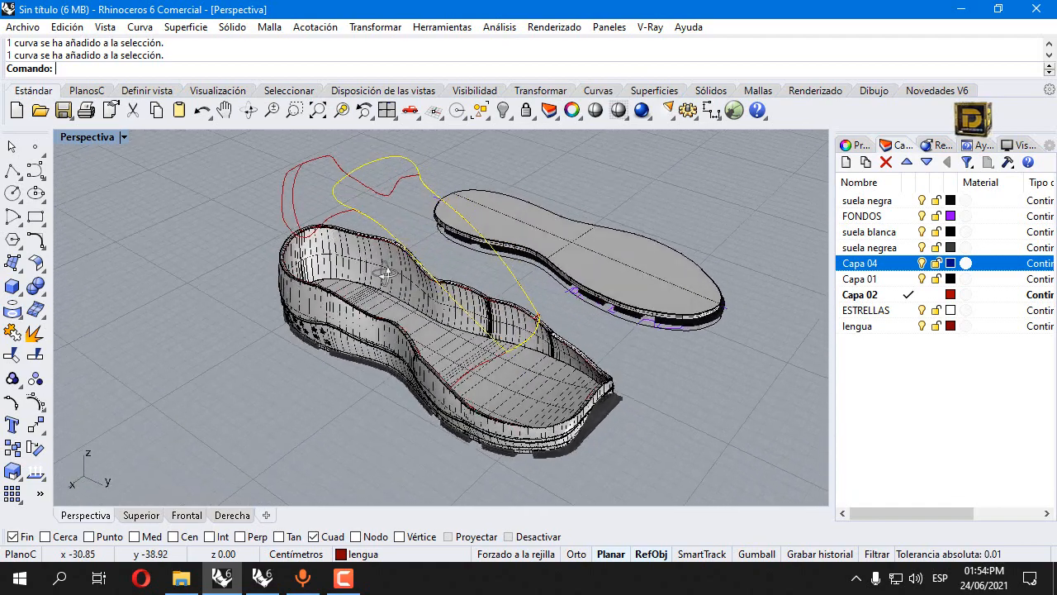
- Draw a start-end-point arc lengthwise from the outline's rear edge to its front edge, bulging upward in the Derecha view
click(21, 230)
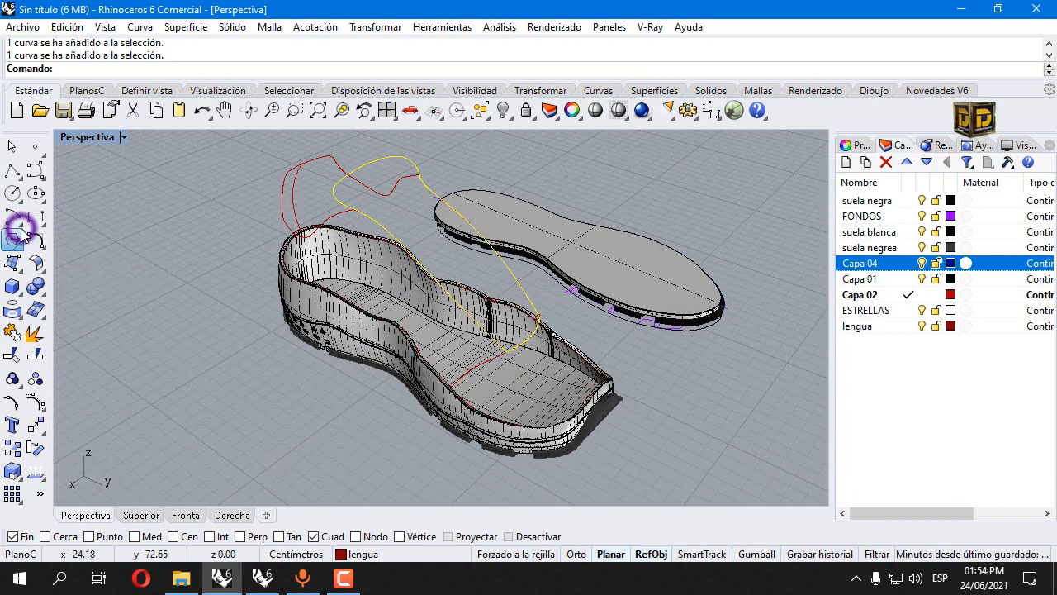
click(22, 227)
click(48, 225)
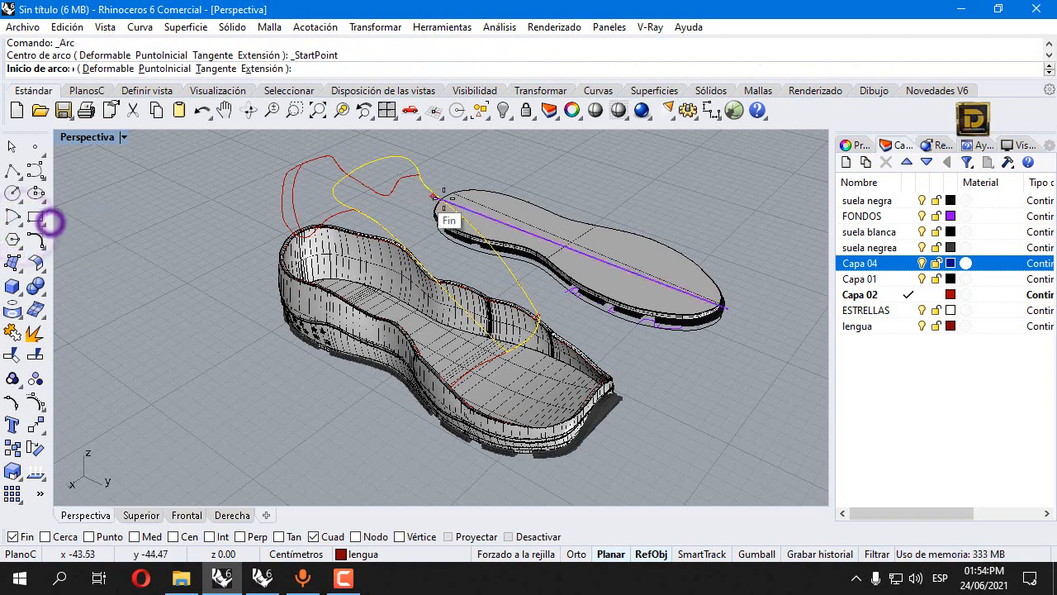
click(362, 162)
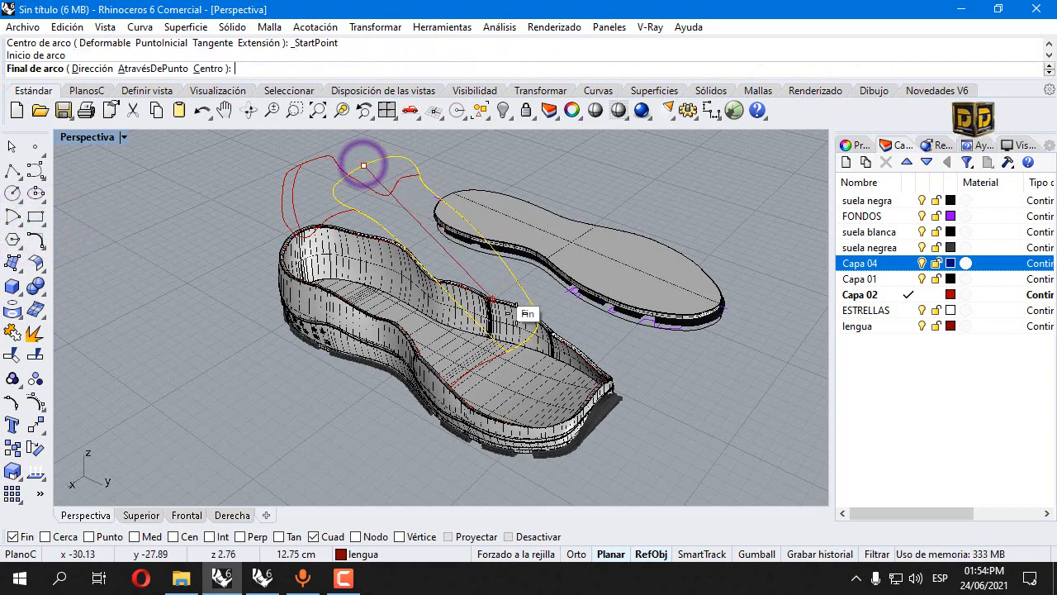
click(529, 340)
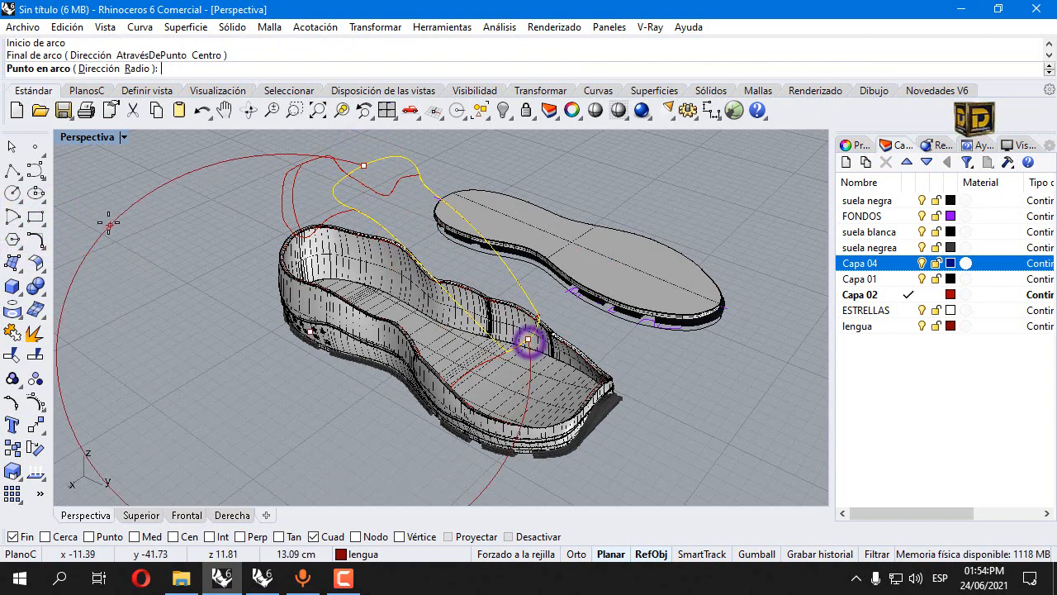
double_click(87, 138)
scroll(628, 413, down, 3)
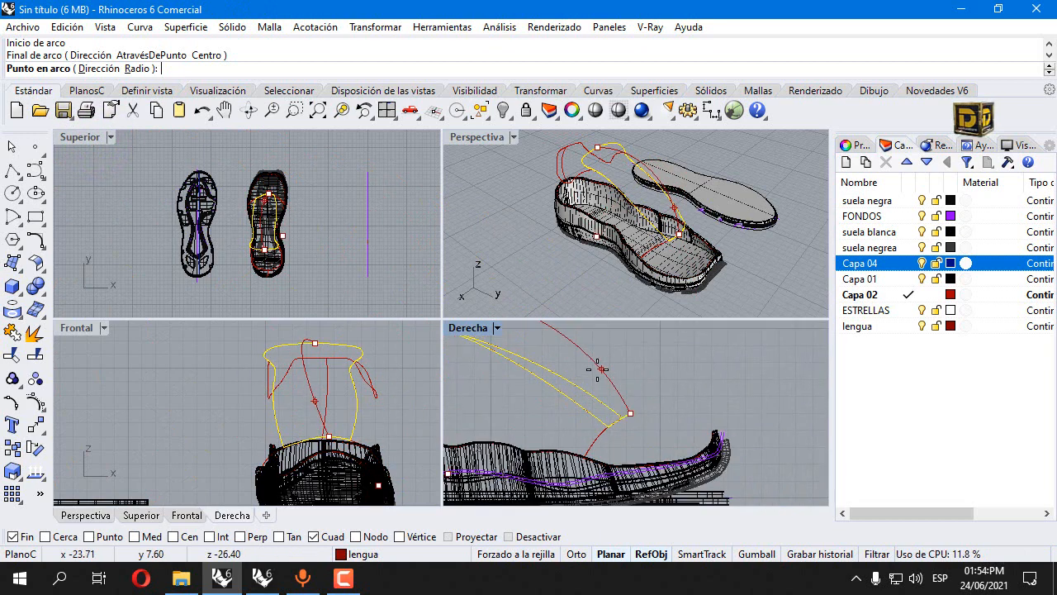
scroll(599, 369, up, 4)
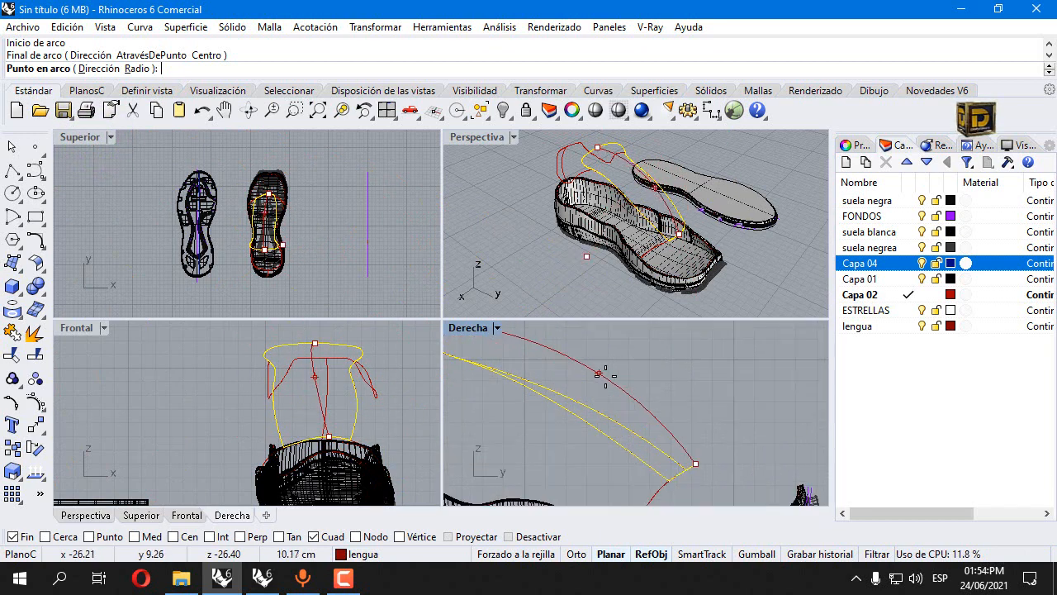
scroll(599, 374, down, 2)
click(590, 385)
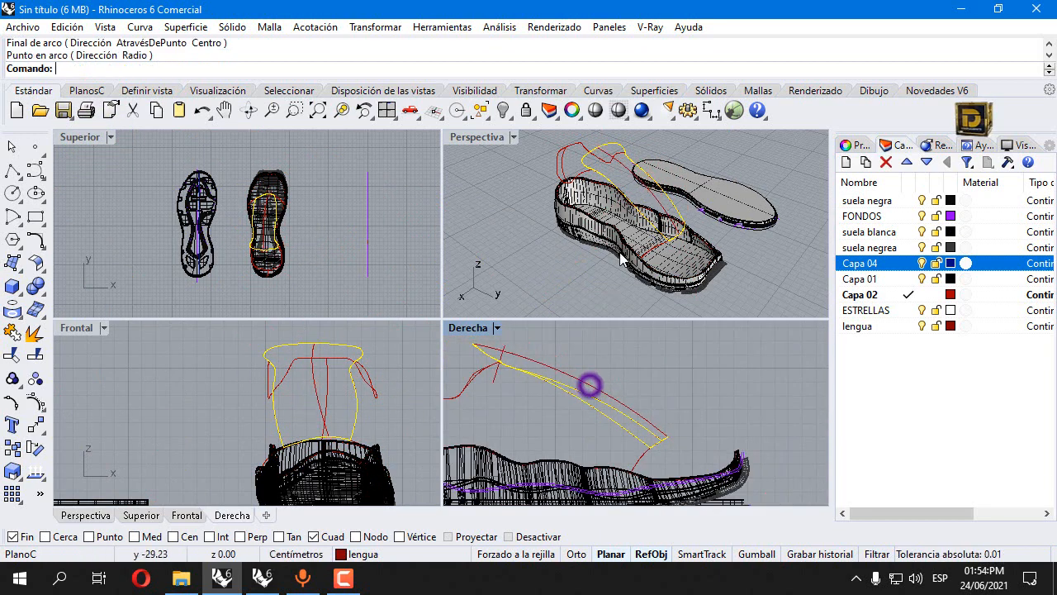
- Draw a cross arc between the outline's two sides near the ankle, passing through the lengthwise arc, with only the Cerca snap active
double_click(483, 137)
scroll(380, 210, up, 3)
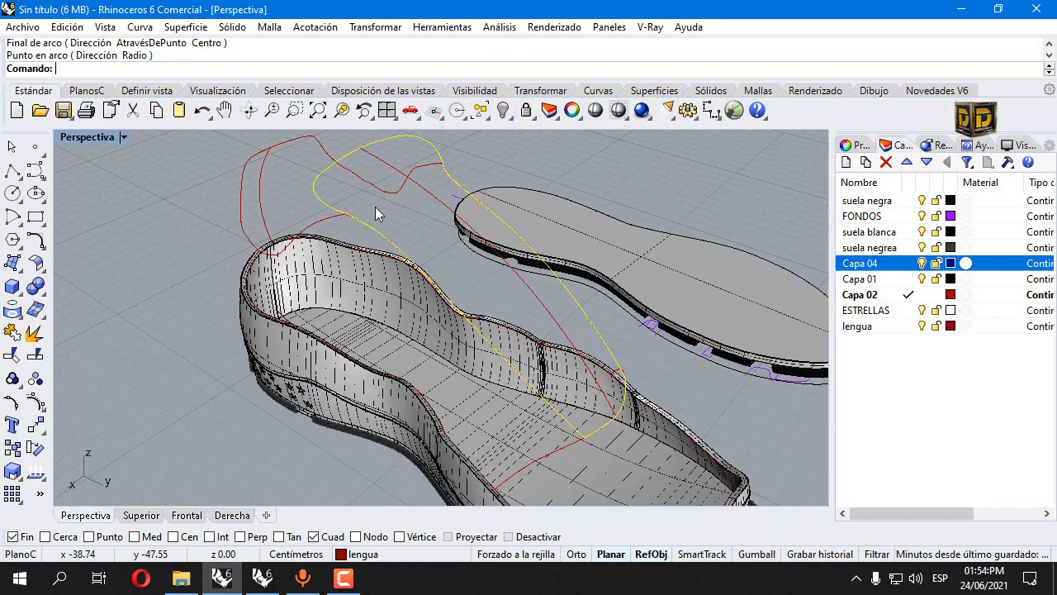
key(Return)
click(374, 231)
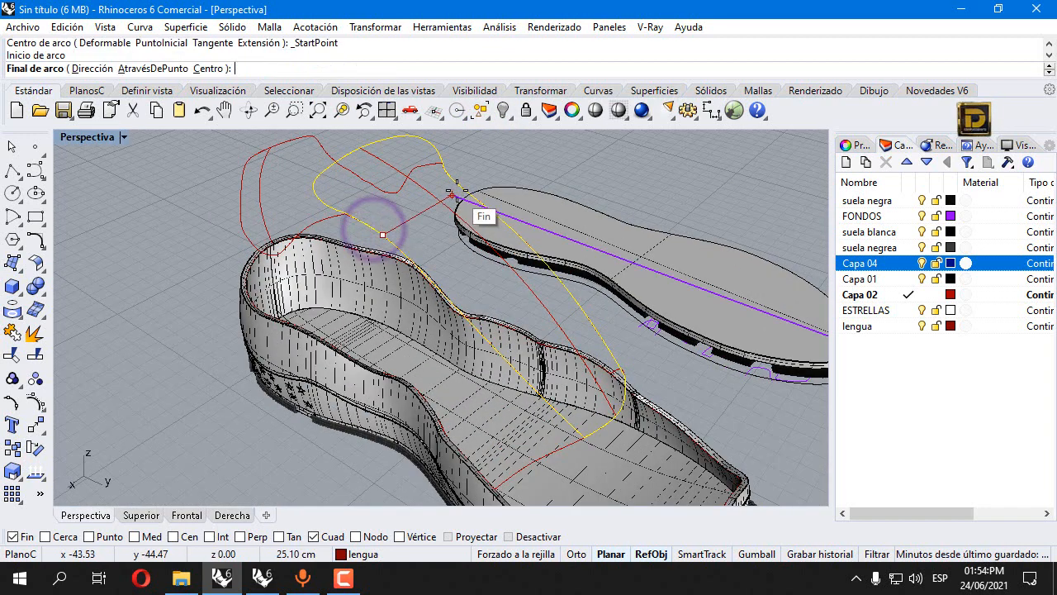
click(466, 194)
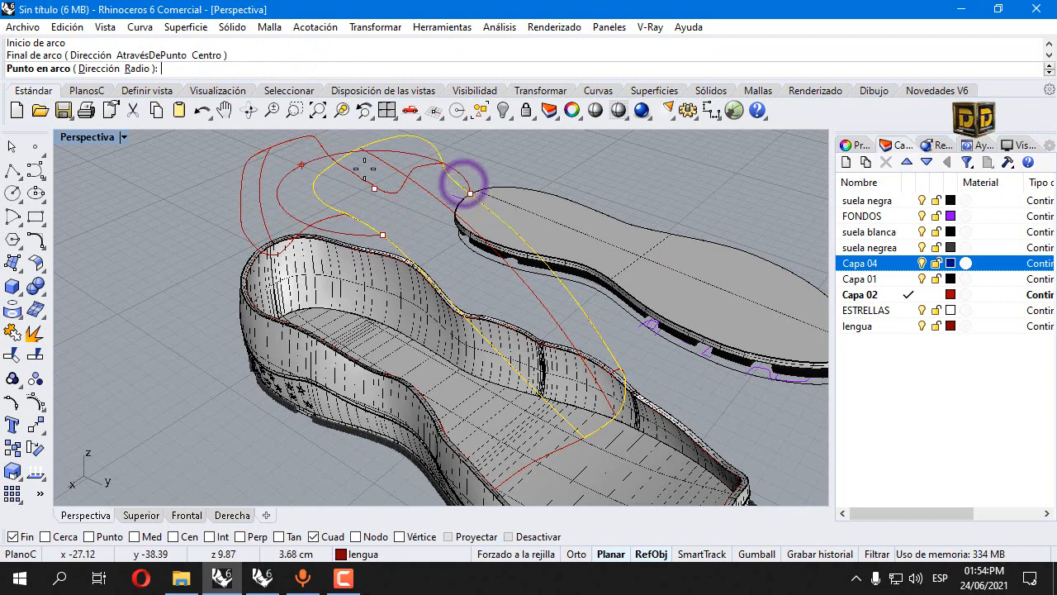
right_drag(464, 183, 421, 186)
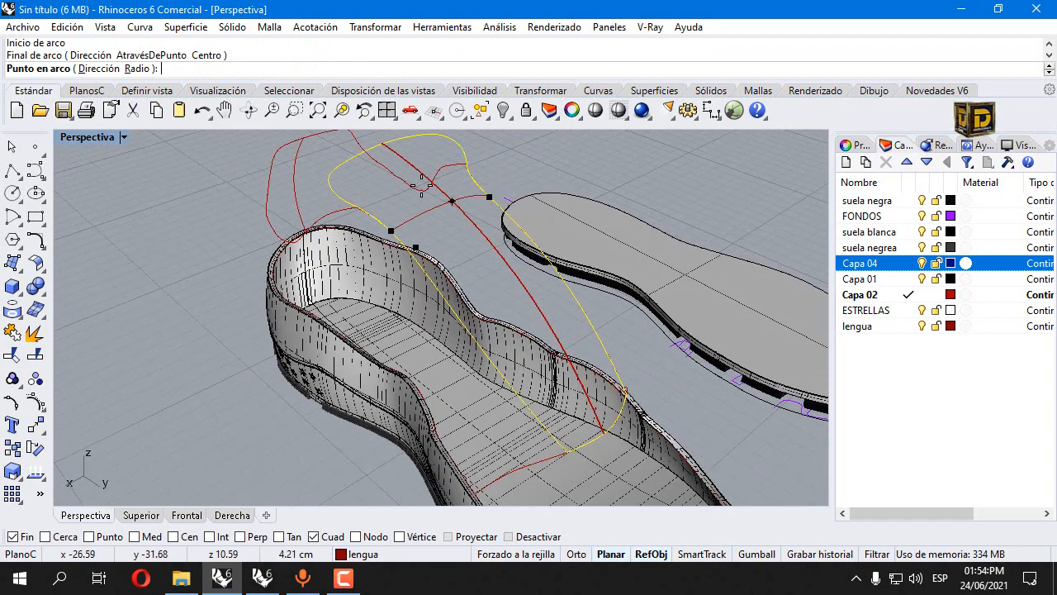
double_click(95, 136)
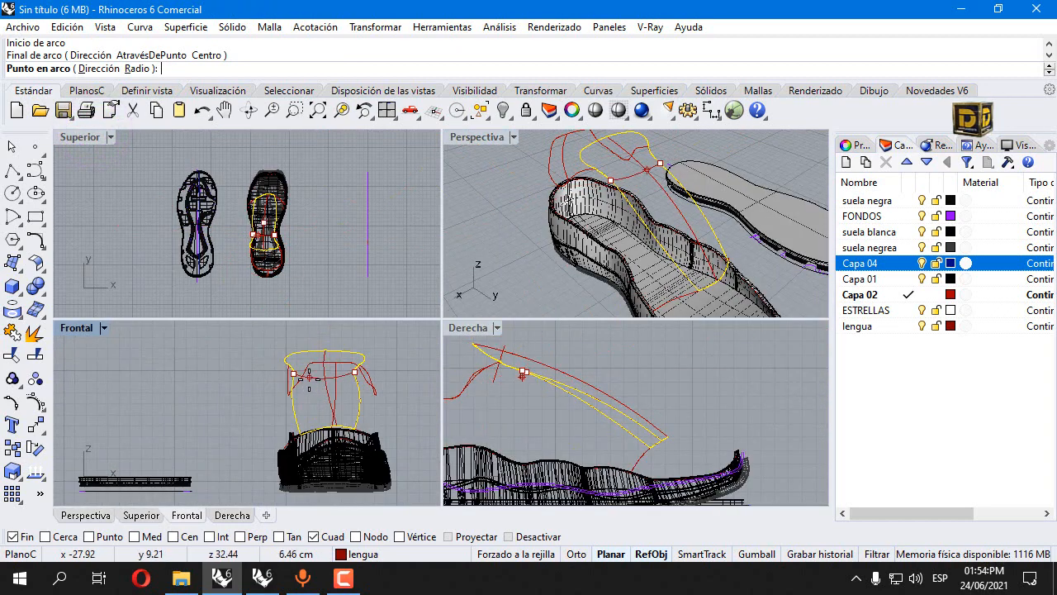
scroll(312, 365, up, 8)
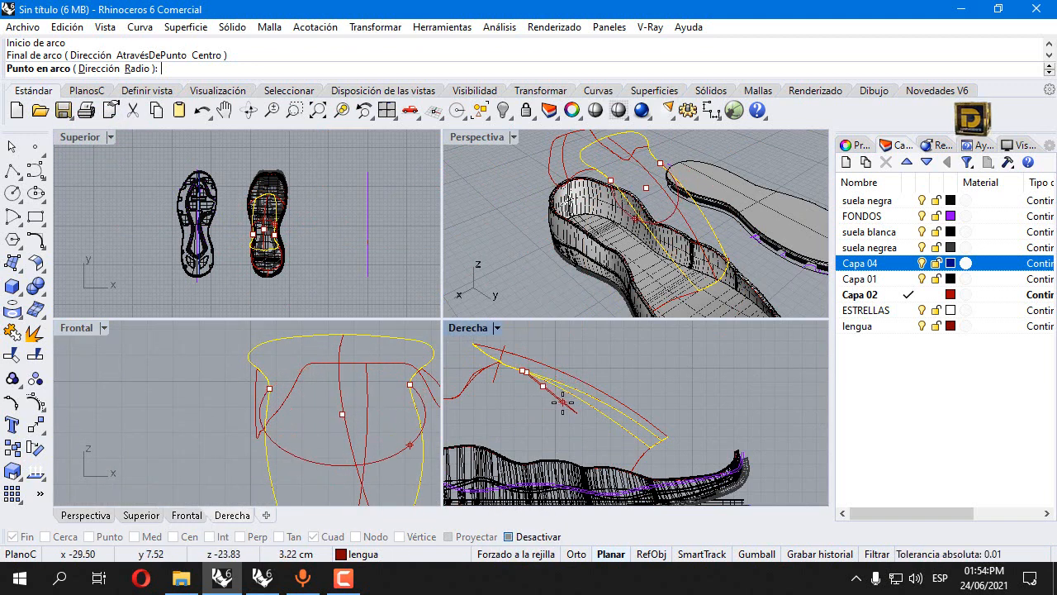
click(509, 537)
right_click(51, 538)
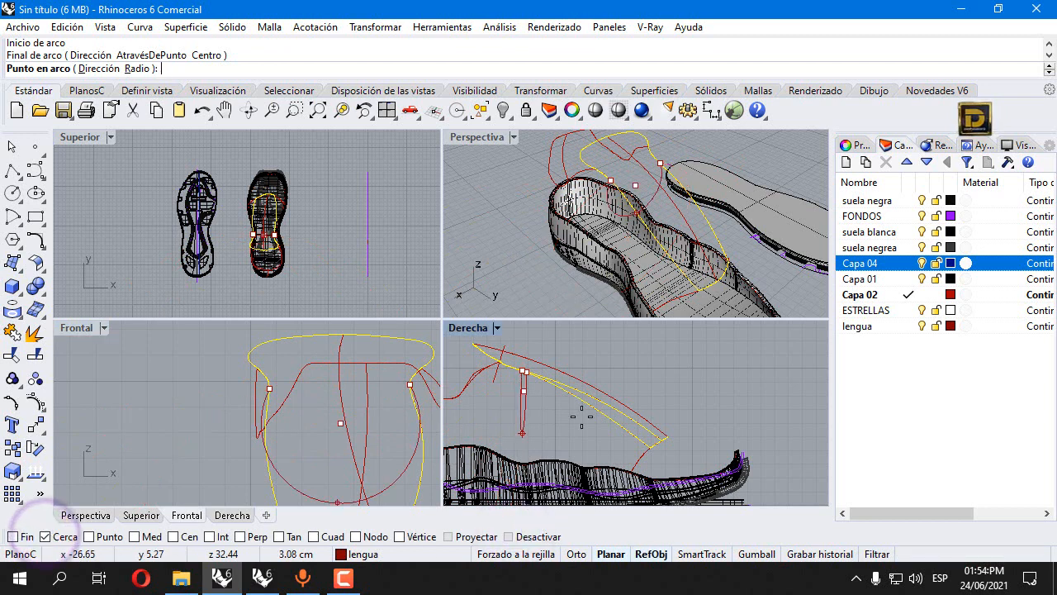
click(529, 354)
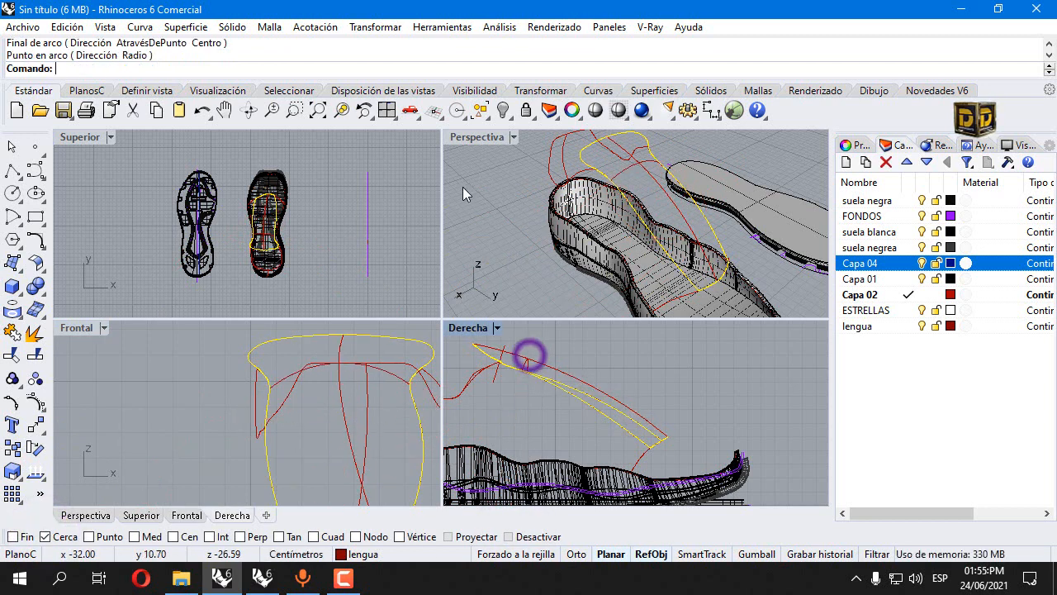
- Draw a second cross arc about 6 cm wide across the middle of the outline, passing through the lengthwise arc
right_click(638, 200)
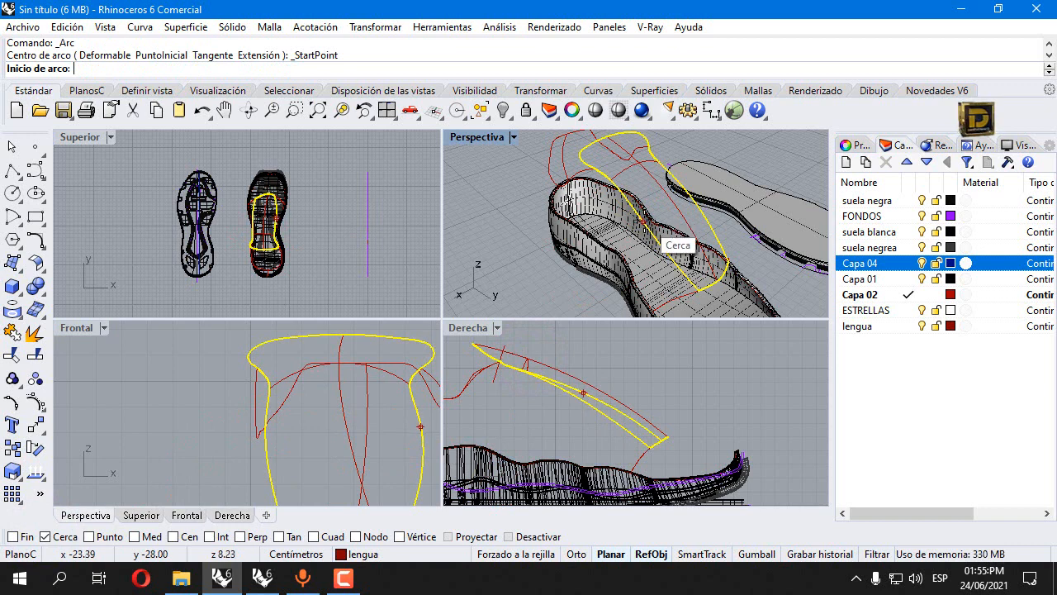
click(643, 220)
right_drag(692, 202, 668, 213)
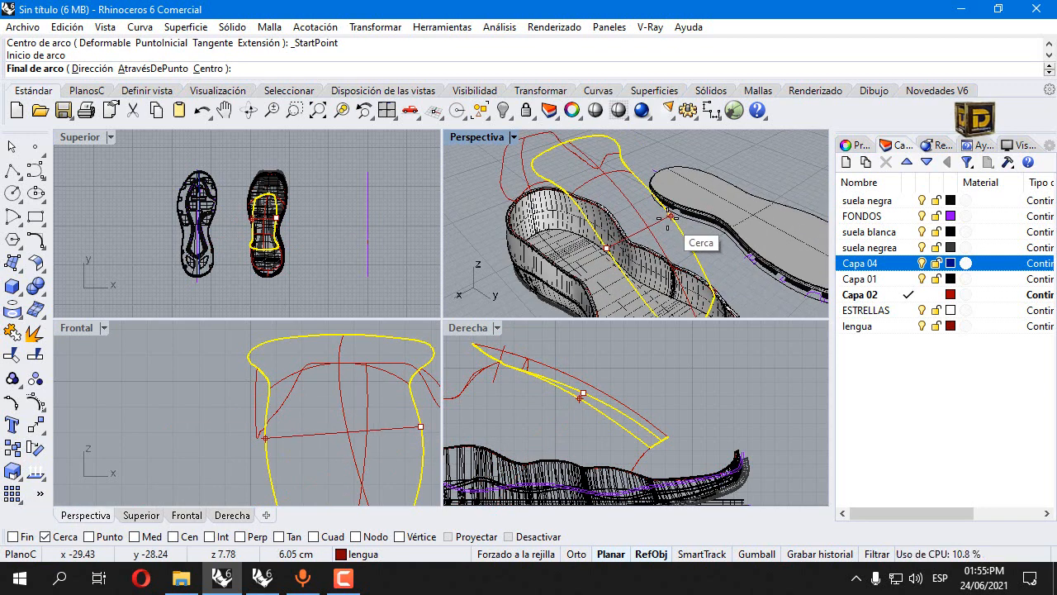
click(669, 216)
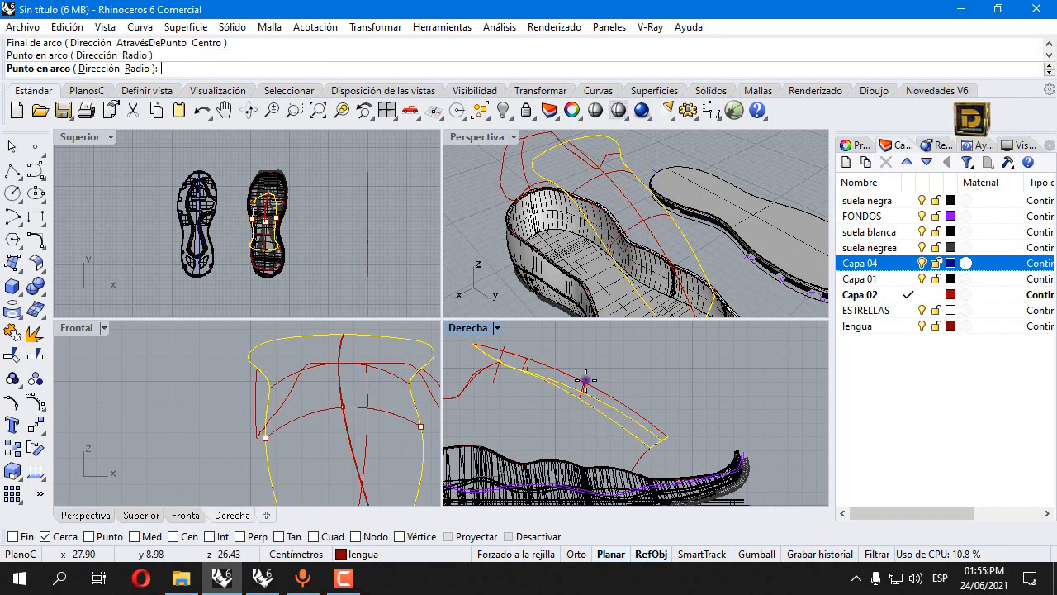
- Draw a third cross arc between the outline's sides near the toe end, meeting the lengthwise arc
right_click(622, 400)
scroll(641, 178, down, 4)
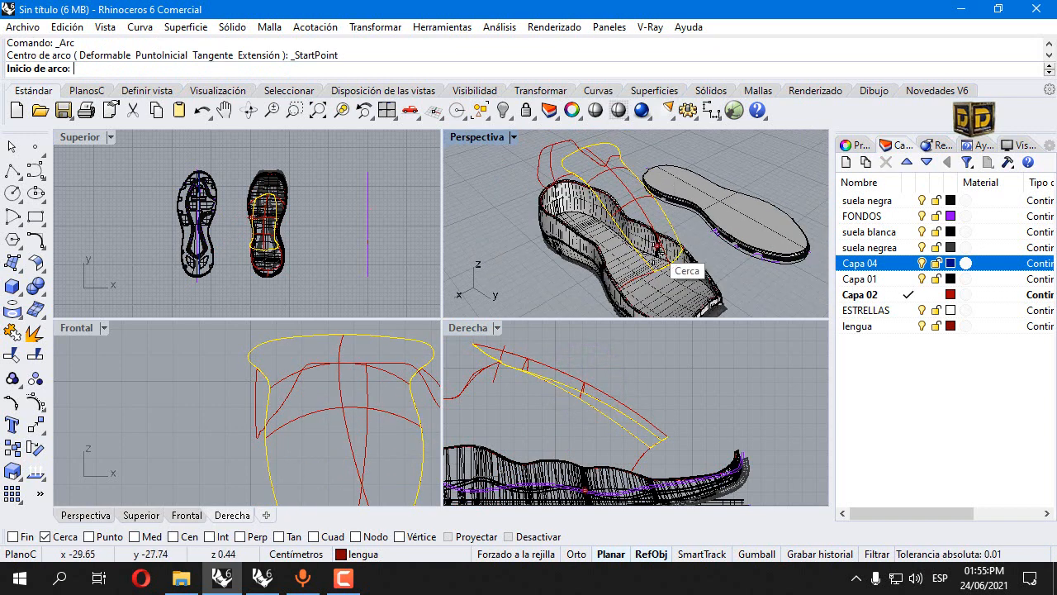
scroll(649, 247, up, 4)
click(632, 254)
click(683, 218)
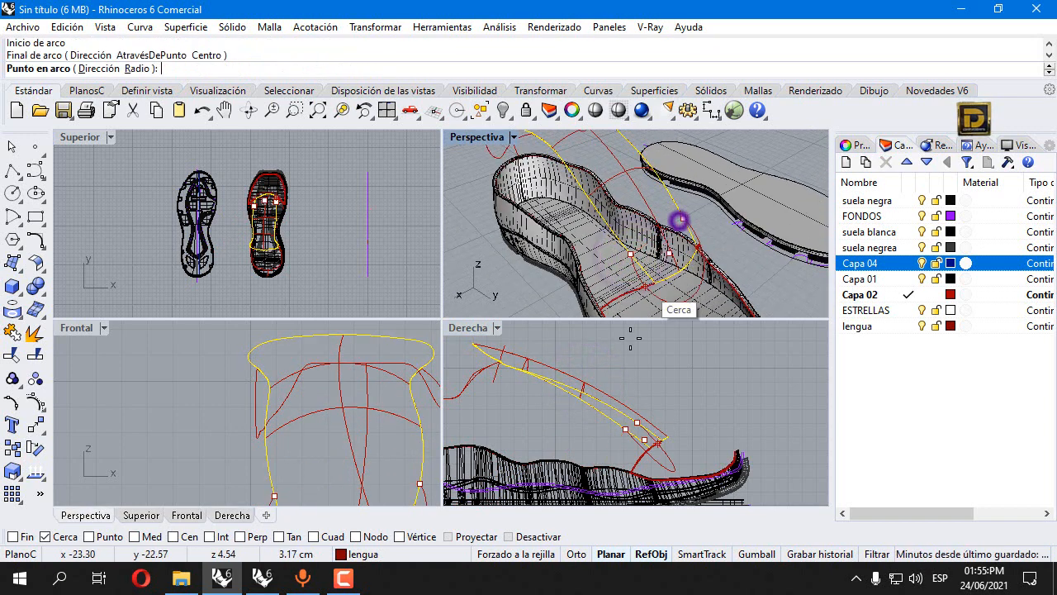
click(678, 369)
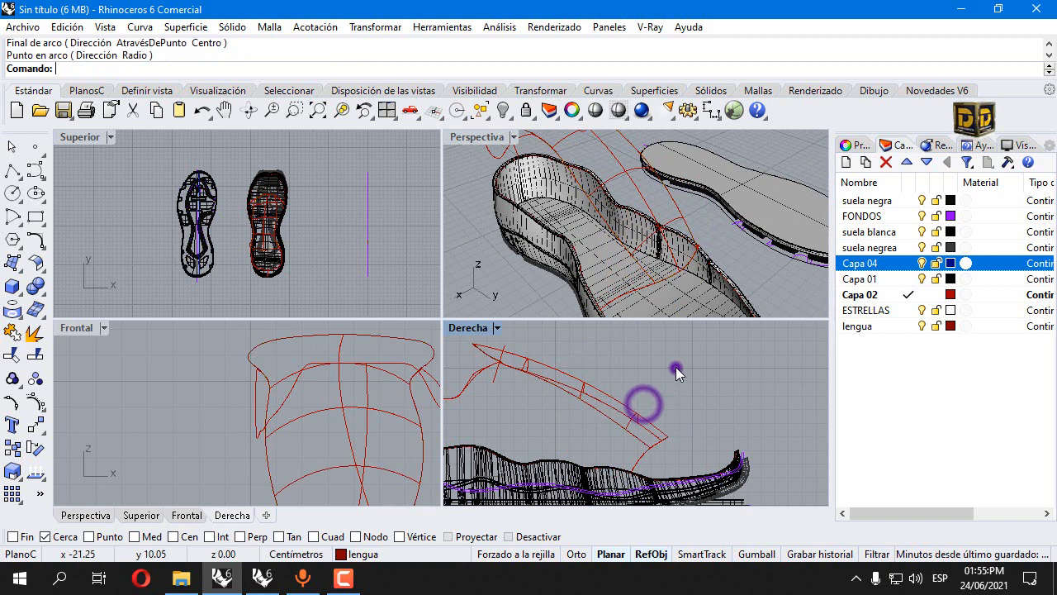
- Create a patch surface for the tongue from its outline, the lengthwise arc and the three cross arcs
scroll(545, 188, down, 3)
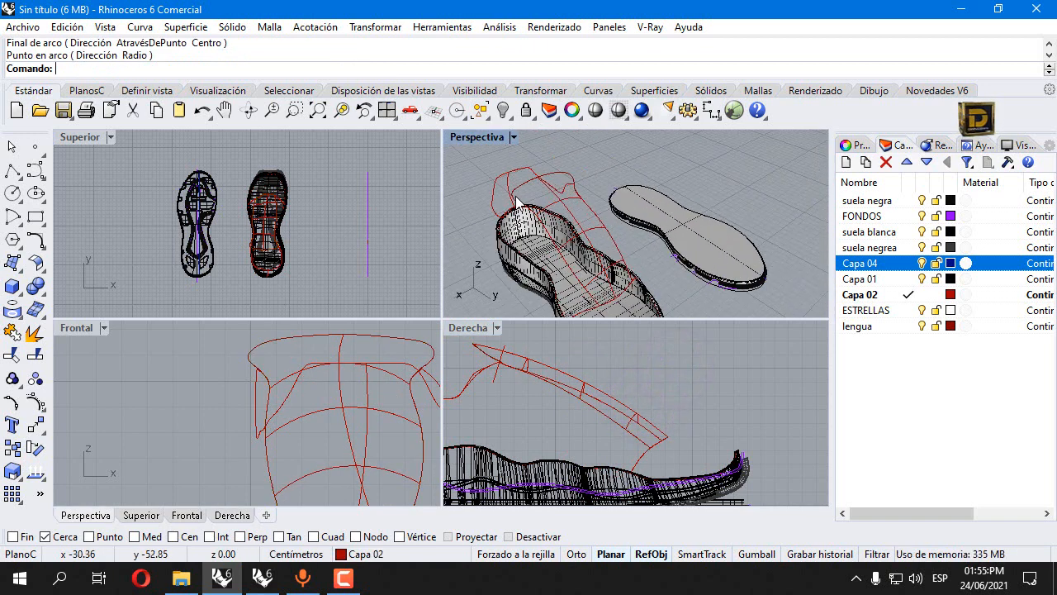
click(521, 178)
shift+click(569, 205)
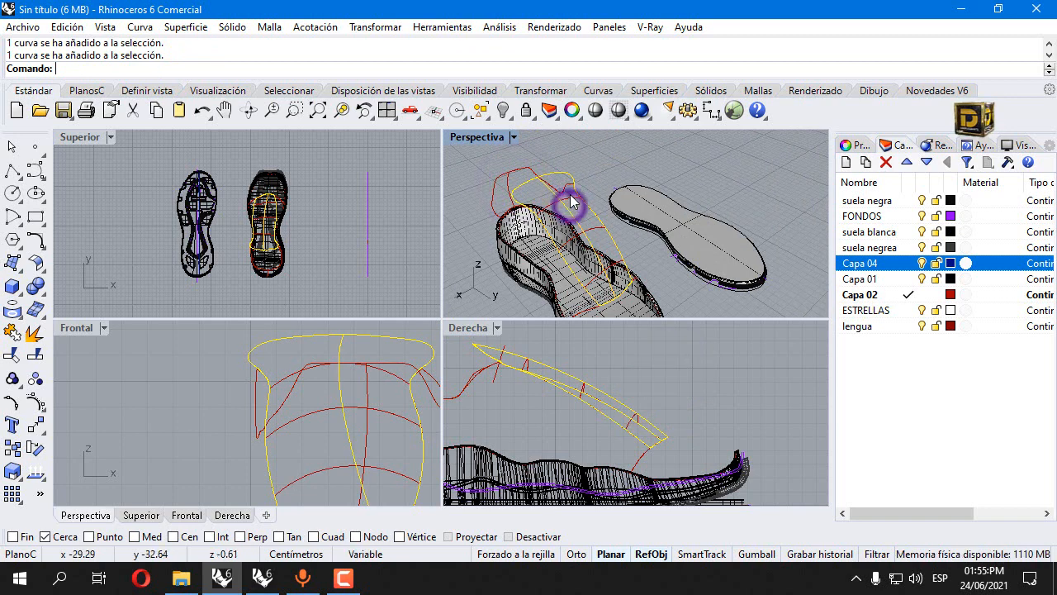
shift+click(570, 197)
shift+click(595, 222)
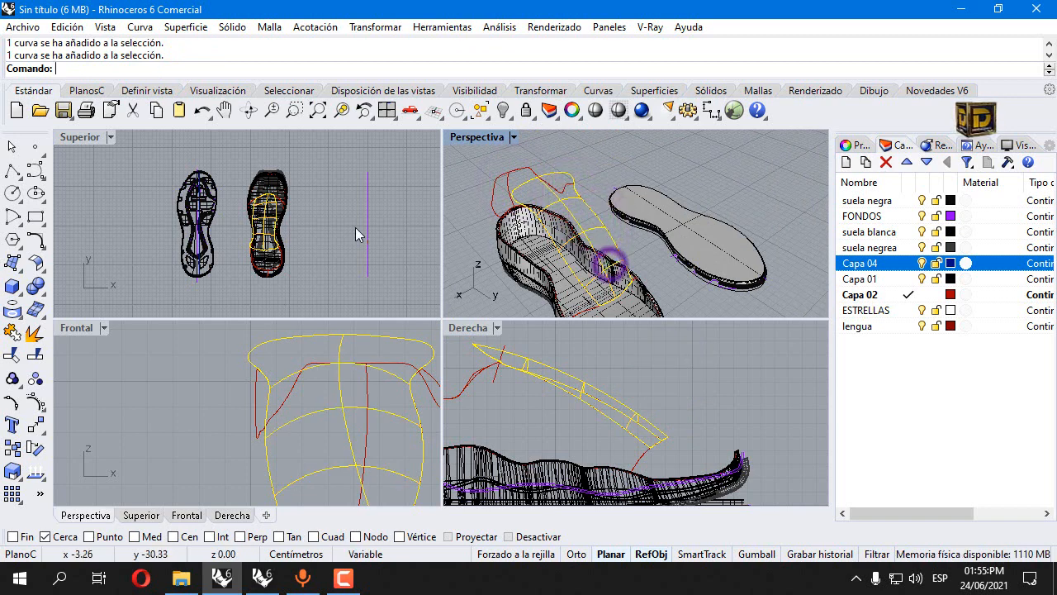
click(22, 274)
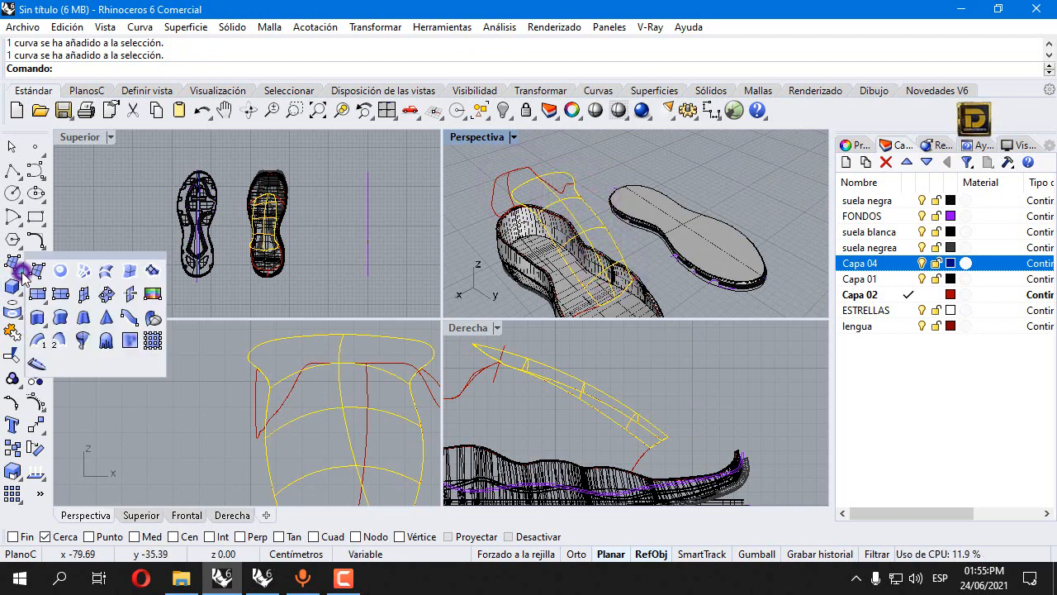
click(151, 274)
click(456, 422)
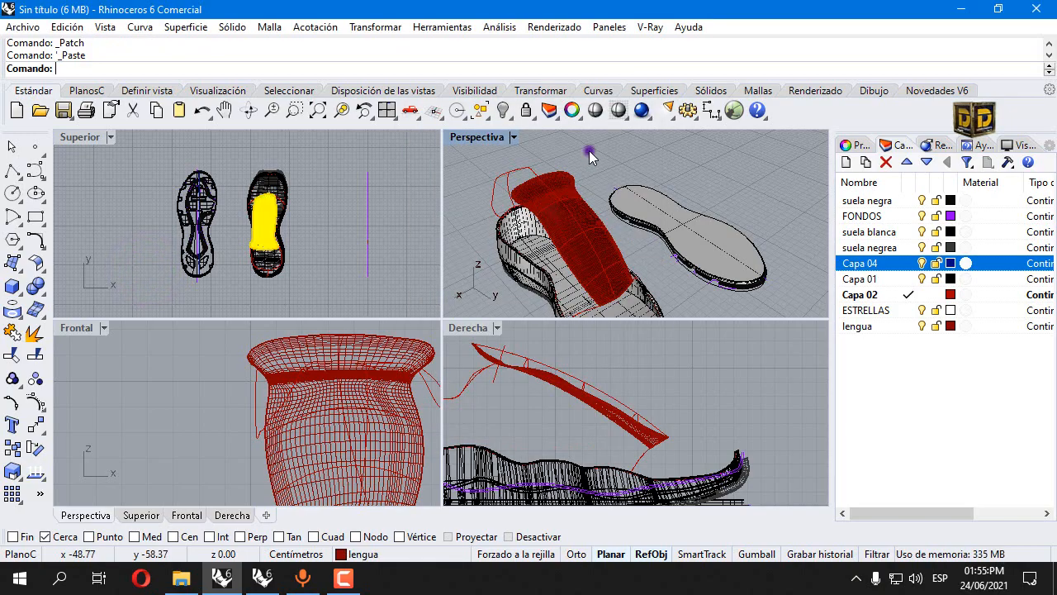
double_click(487, 139)
right_drag(349, 236, 370, 266)
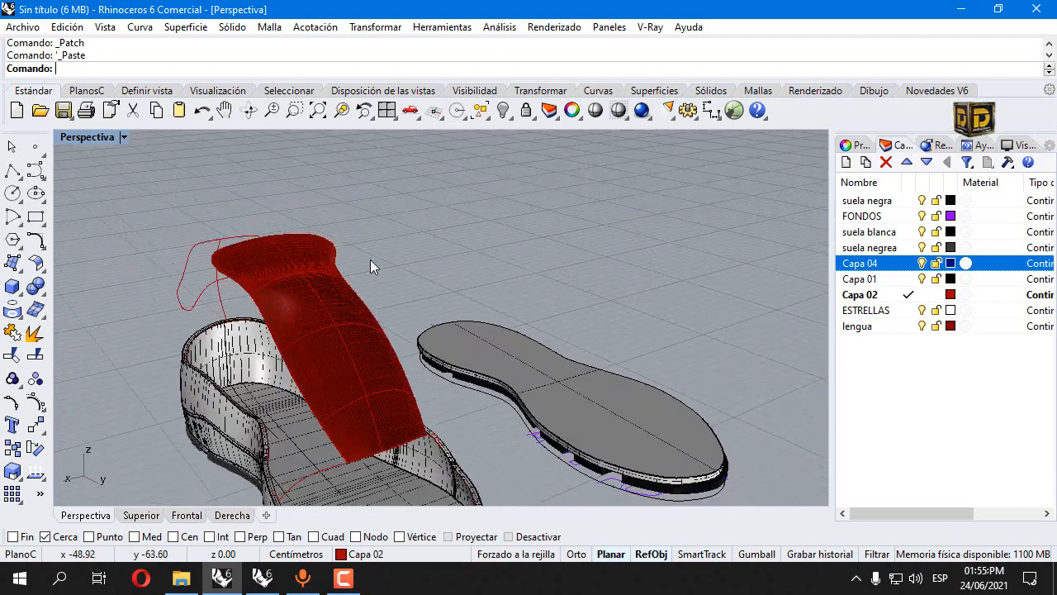
- Show the hidden upper surfaces and examine how the tongue sits against them
click(502, 112)
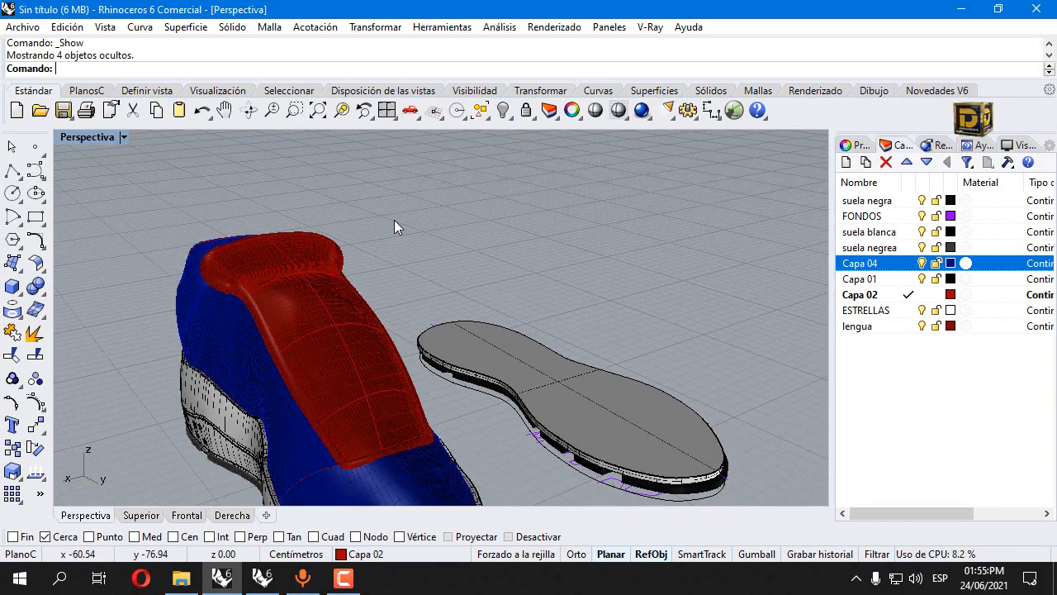
right_drag(394, 227, 479, 212)
right_drag(374, 235, 475, 203)
right_drag(466, 248, 473, 351)
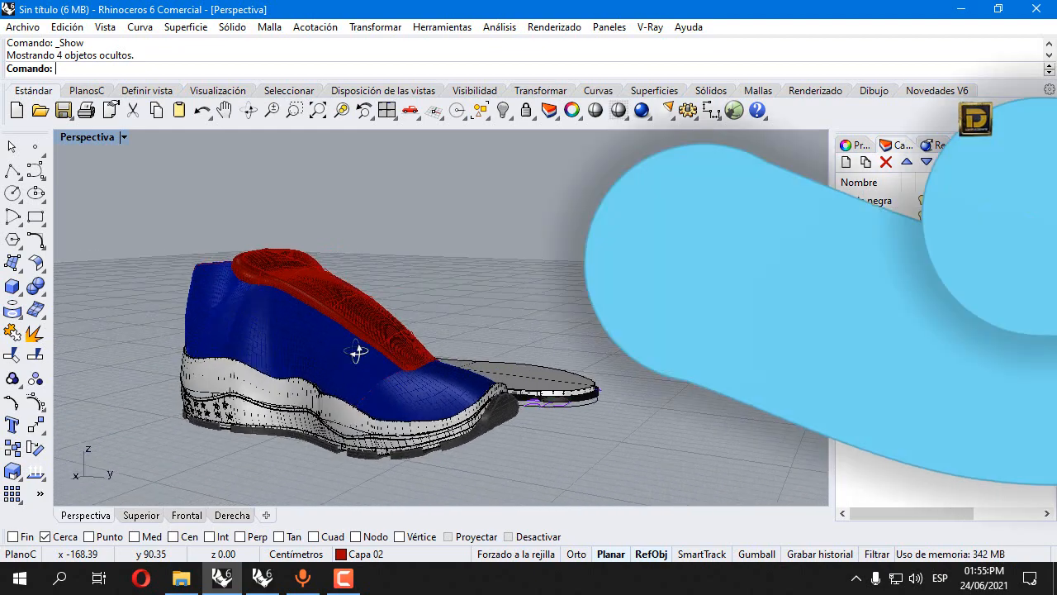
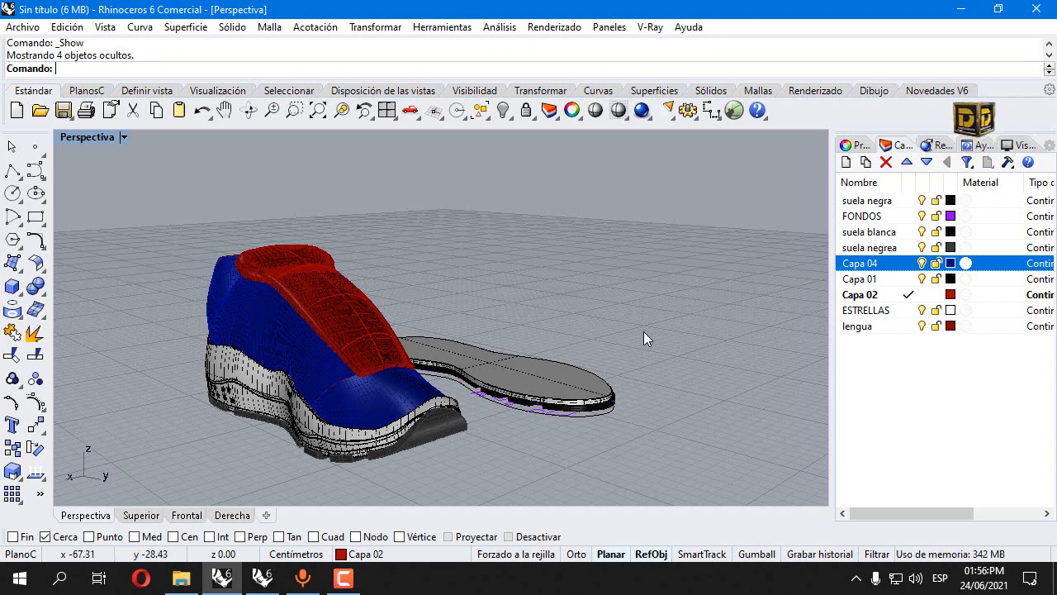
- Isolate the red ankle-opening curve of the collar by hiding all other objects
right_drag(145, 320, 387, 253)
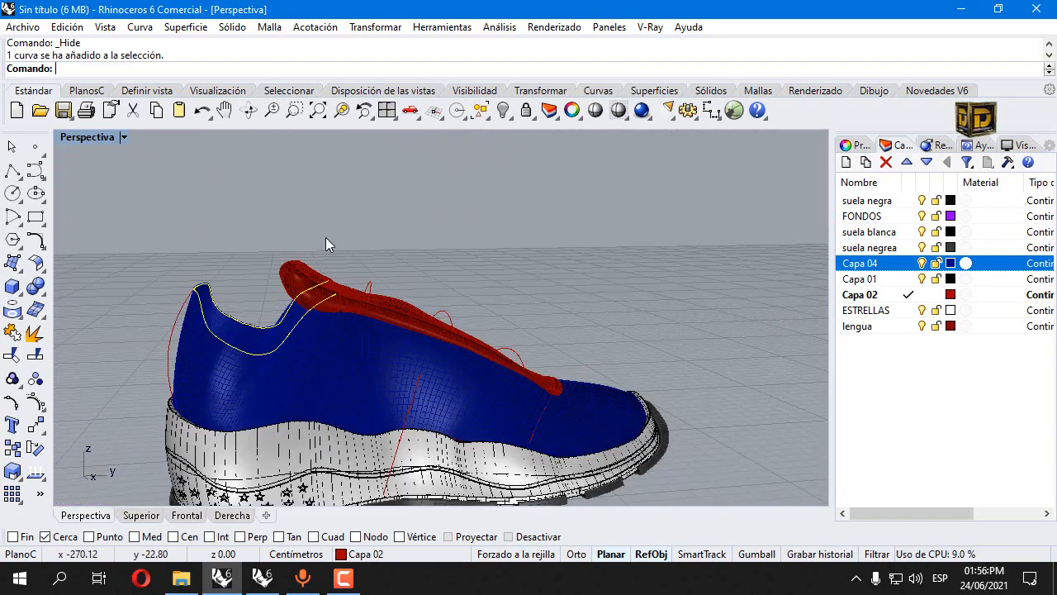
click(505, 121)
click(567, 135)
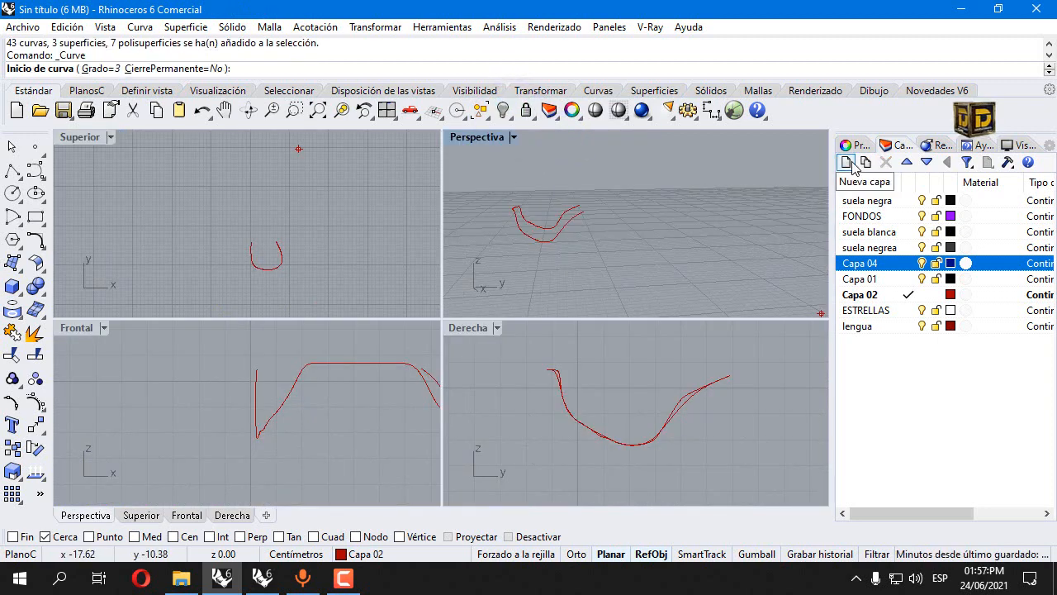
- Add the new layer Capa 05, give it a light blue color and make it the current layer
click(846, 162)
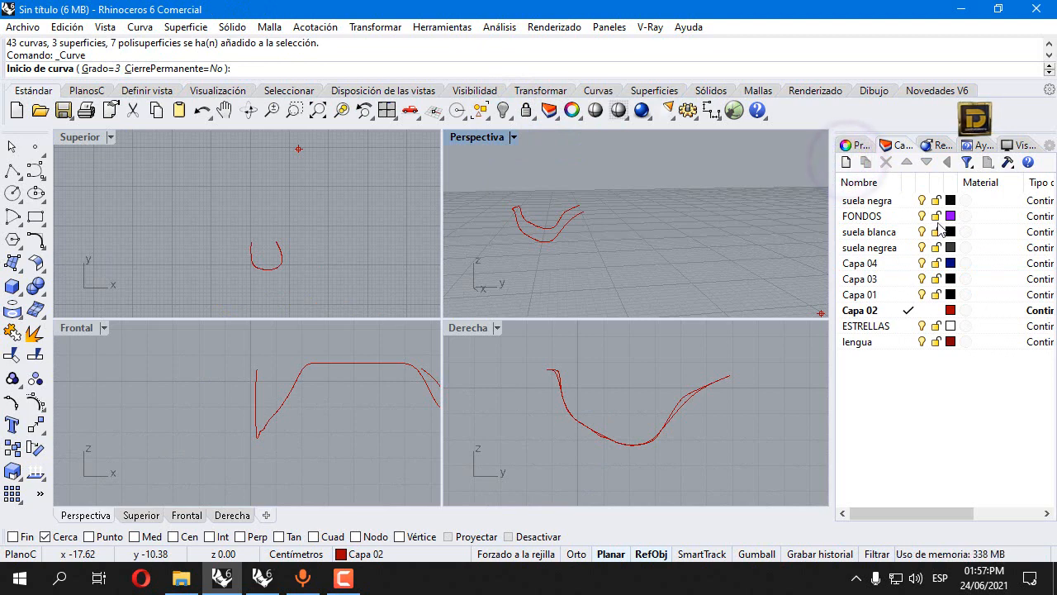
click(926, 297)
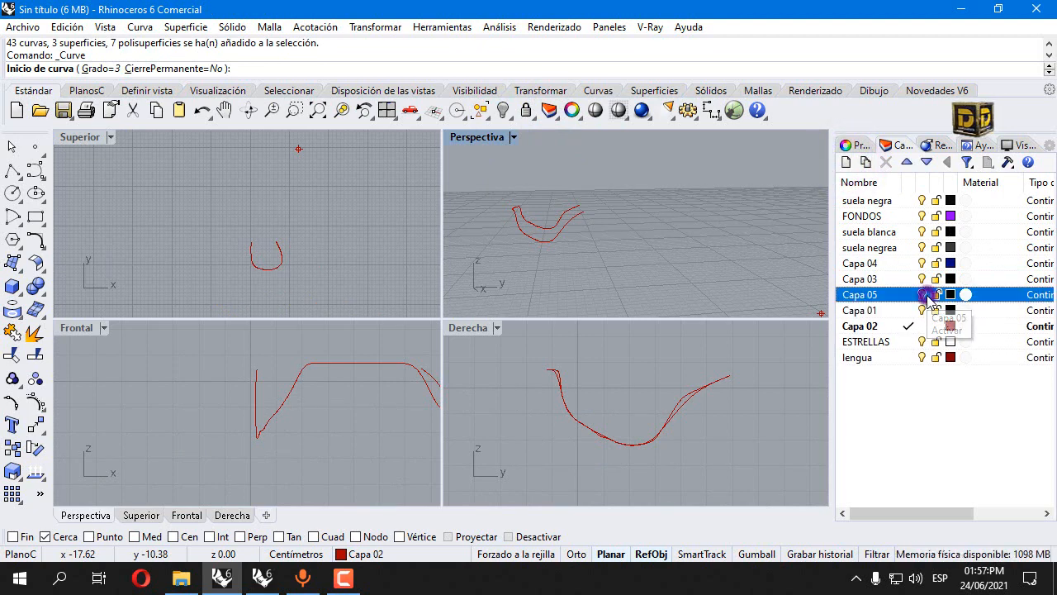
click(950, 294)
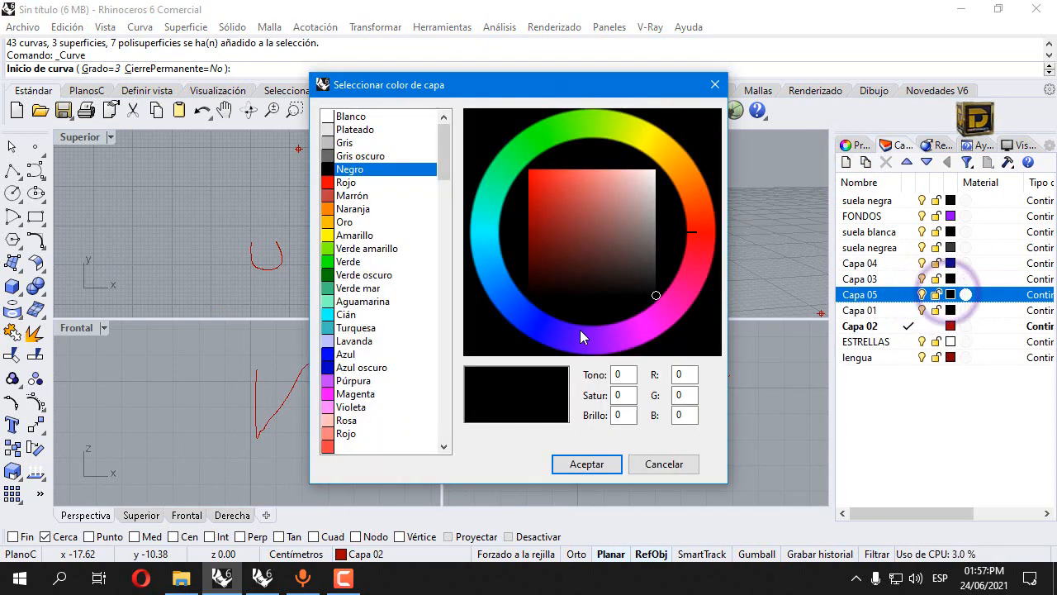
click(495, 265)
click(567, 461)
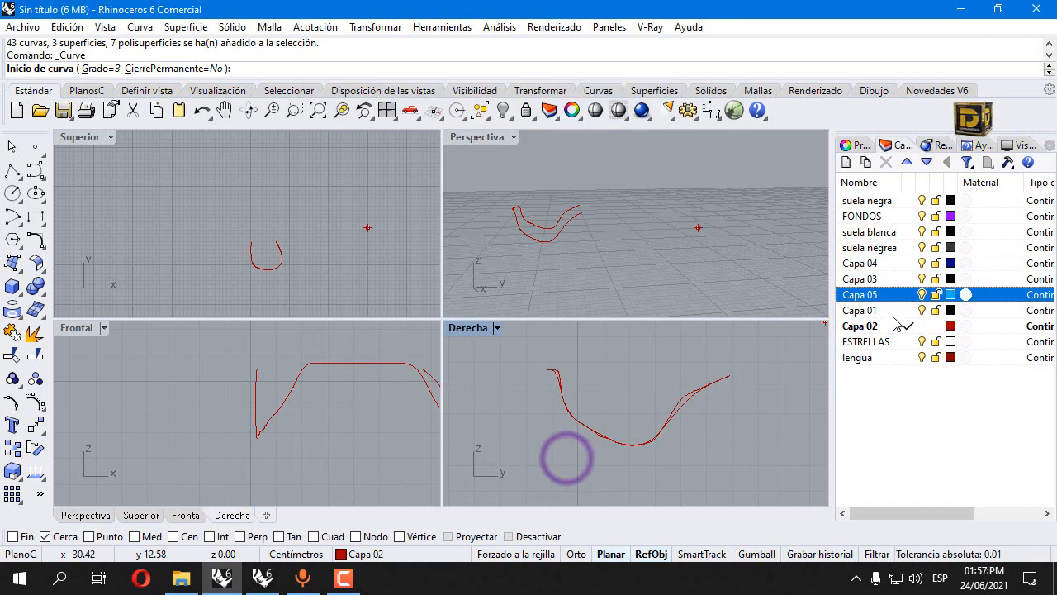
click(908, 294)
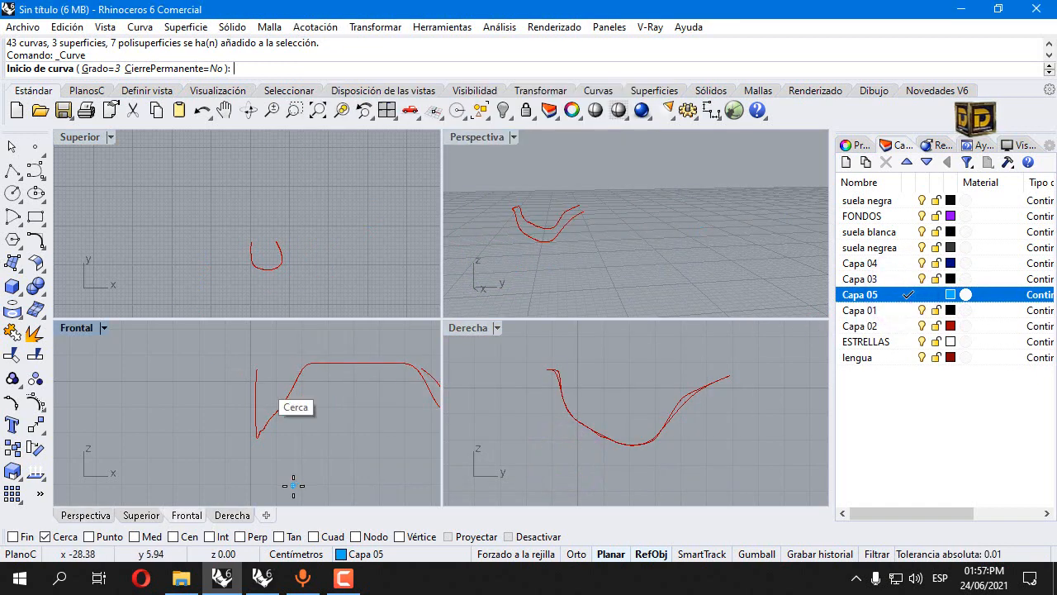
- Draw a hook-shaped degree-3 curve from the rear of the collar curve, arching over its edge in the Derecha view, with snaps disabled after the start
mouse_move(519, 208)
right_down()
mouse_move(507, 208)
mouse_move(529, 190)
right_up()
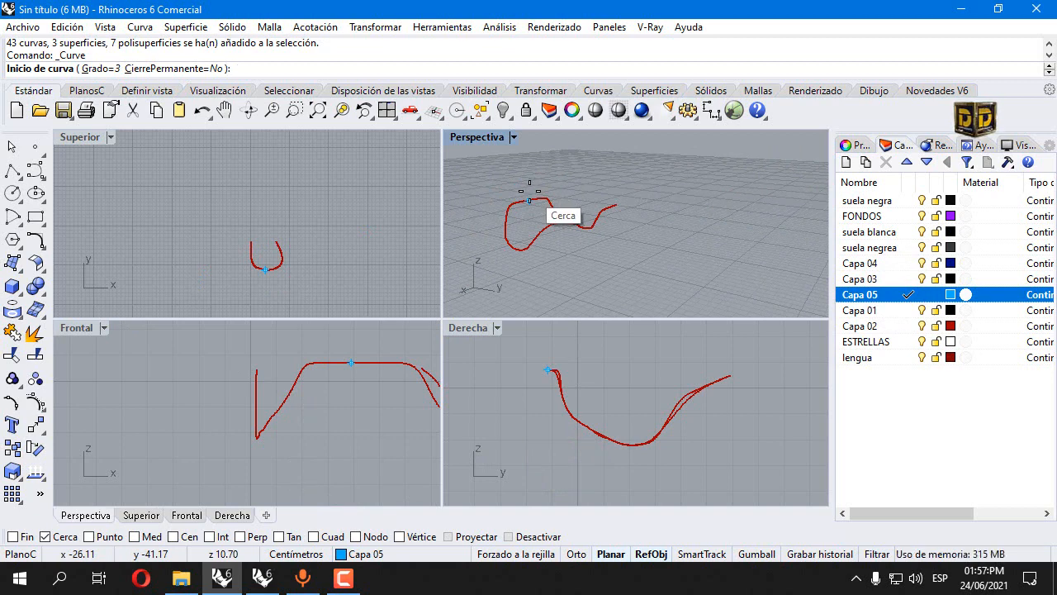
click(529, 199)
scroll(565, 365, up, 2)
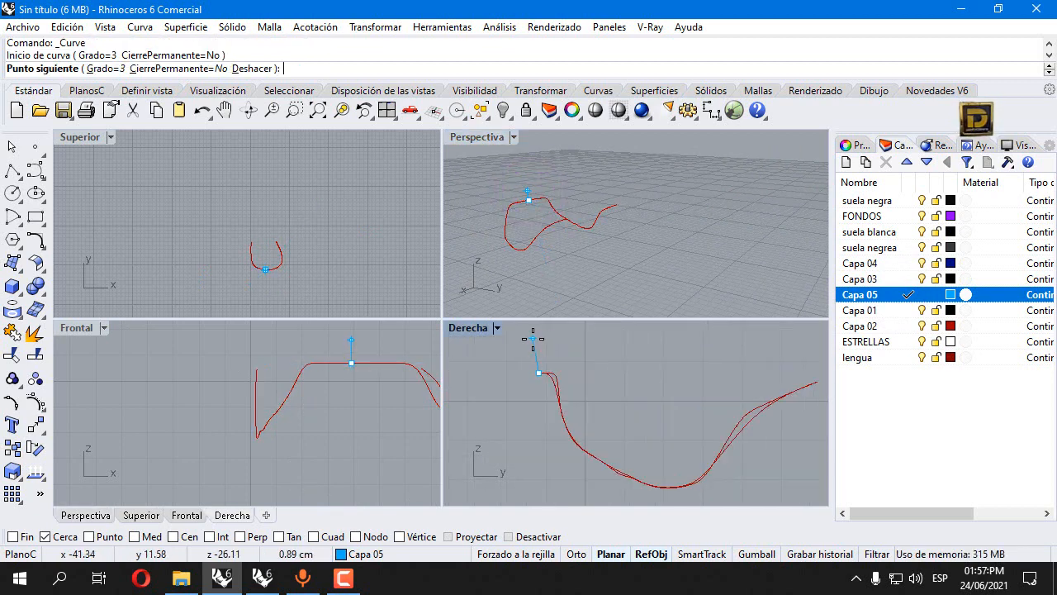
scroll(537, 335, up, 2)
click(554, 361)
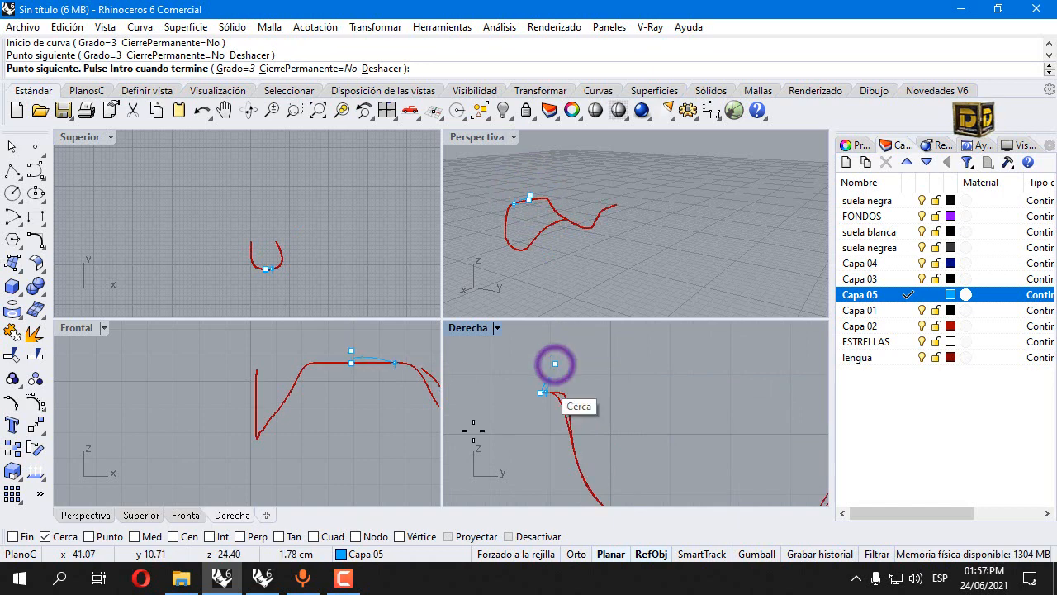
click(524, 536)
click(572, 378)
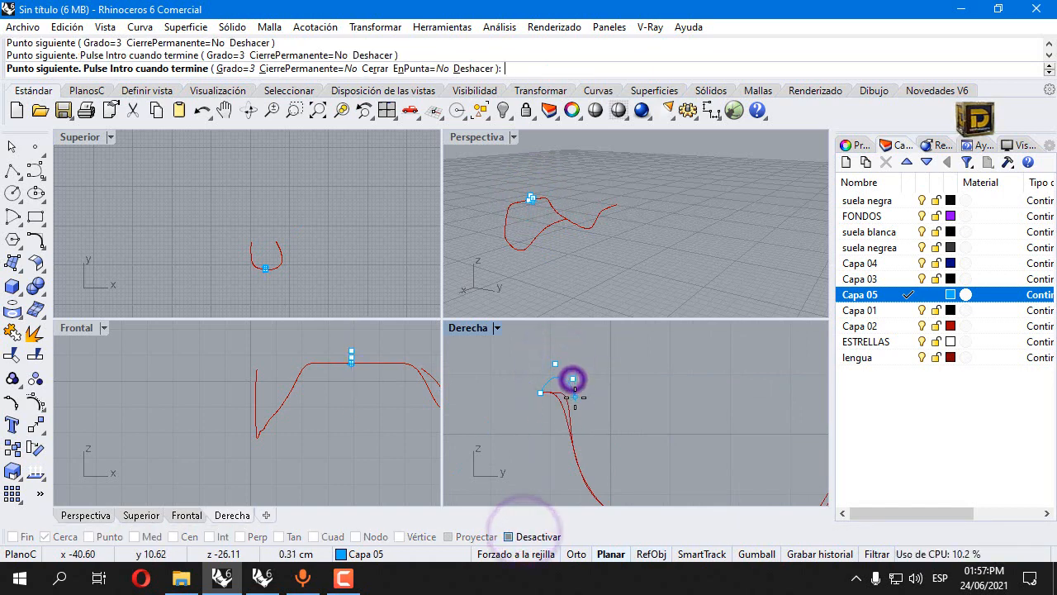
click(574, 413)
click(568, 423)
right_click(568, 425)
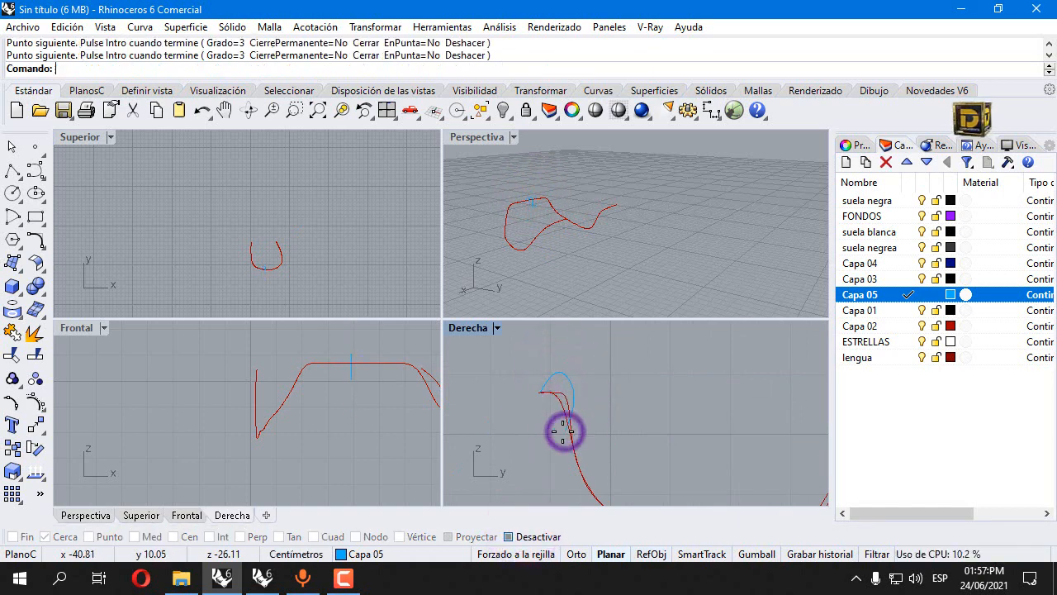
- Sweep the hook-shaped profile along the collar curve with Sweep1, using the Forma libre style and unchanged cross sections
click(13, 263)
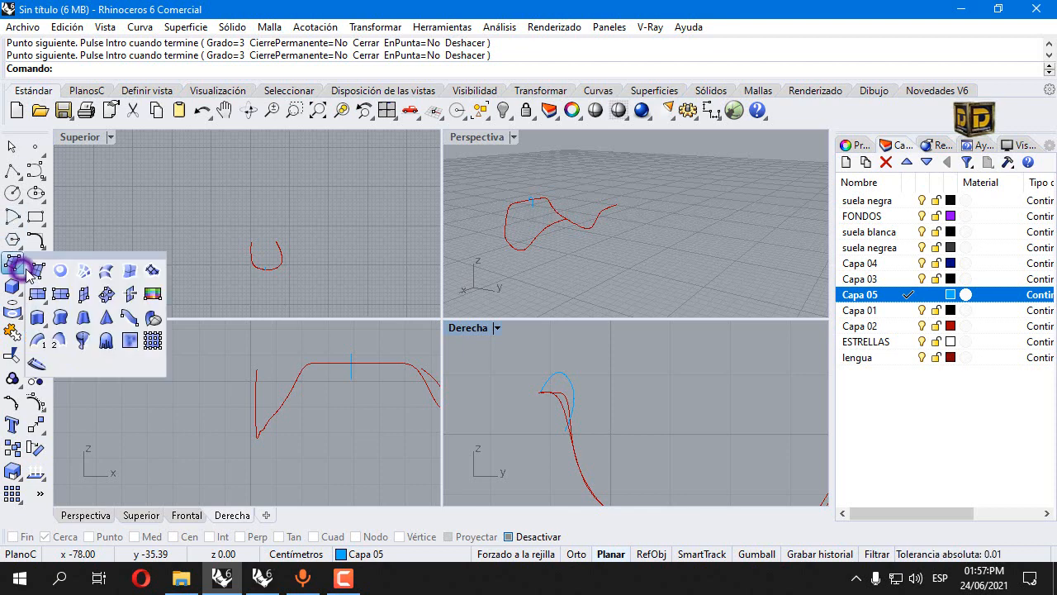
click(37, 345)
click(535, 233)
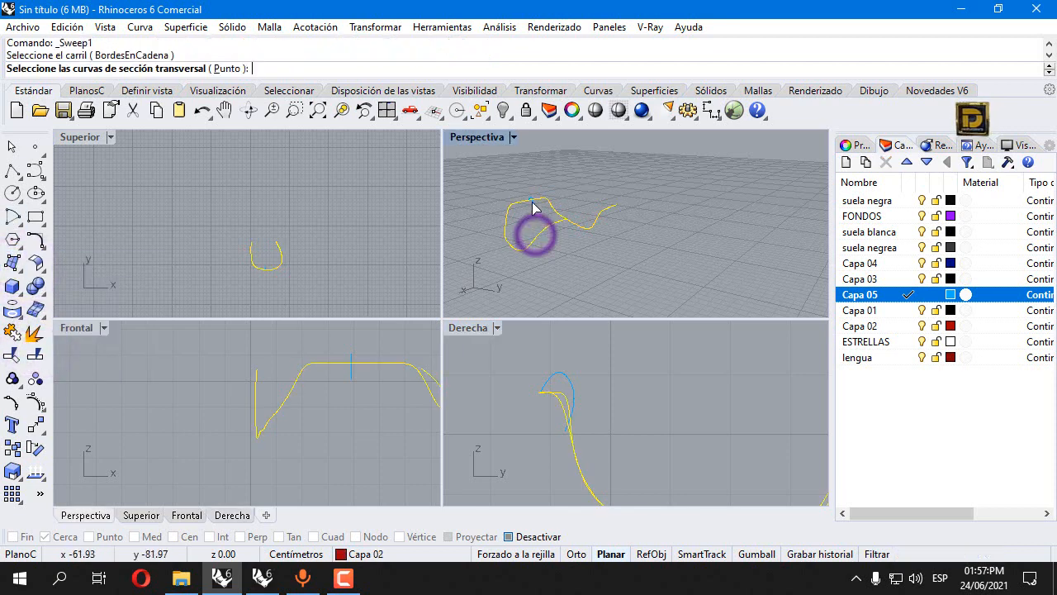
click(533, 201)
right_click(530, 217)
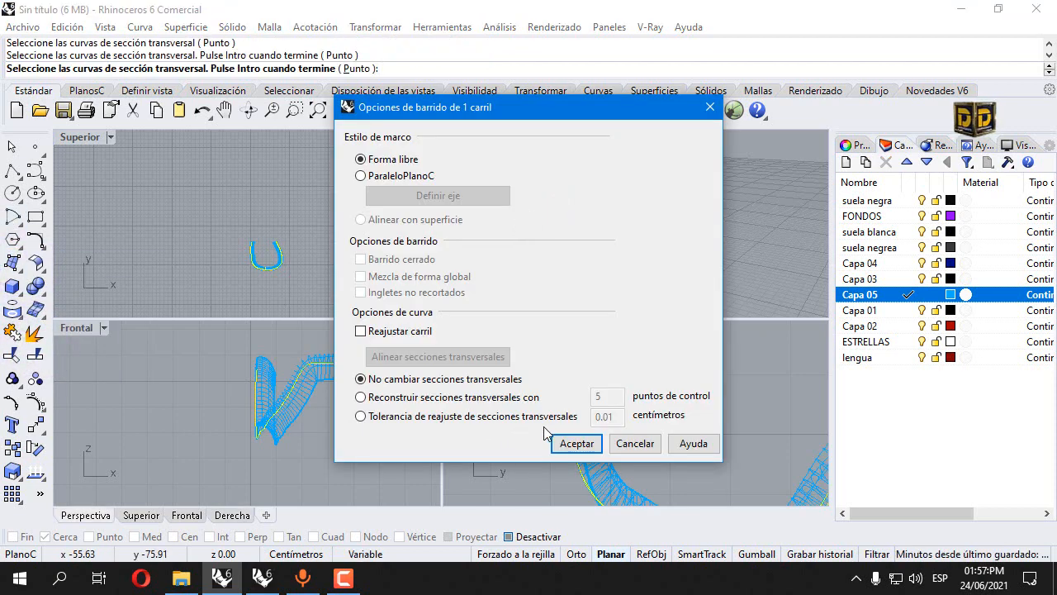
click(568, 438)
right_drag(529, 255, 651, 218)
scroll(559, 184, up, 6)
mouse_move(509, 239)
right_down()
mouse_move(620, 223)
mouse_move(527, 231)
right_up()
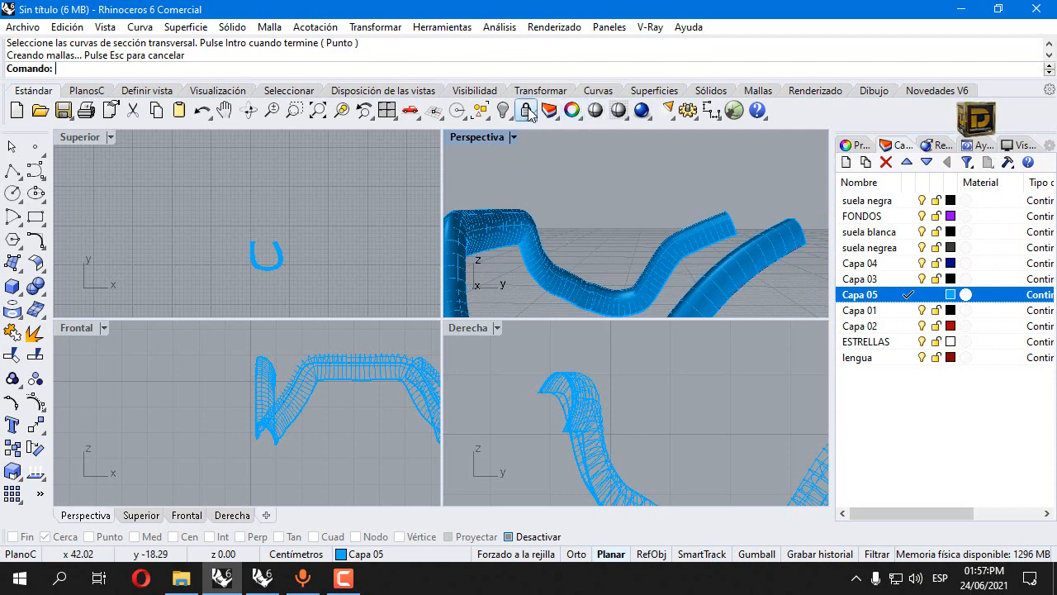
- Show all hidden objects and check the swept collar trim against the upper and tongue
right_click(503, 110)
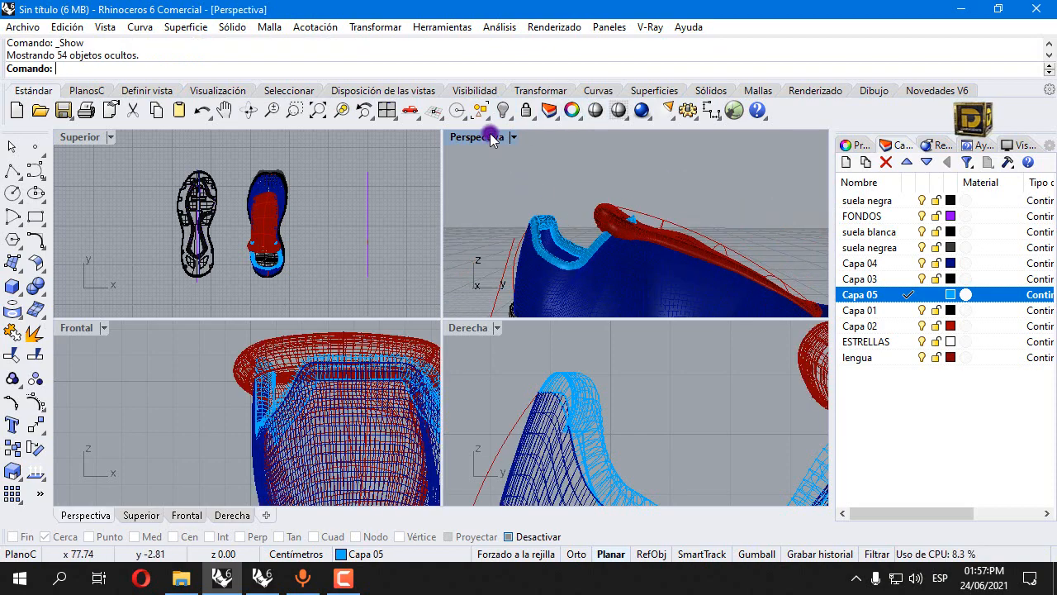
double_click(491, 138)
right_drag(400, 355, 253, 290)
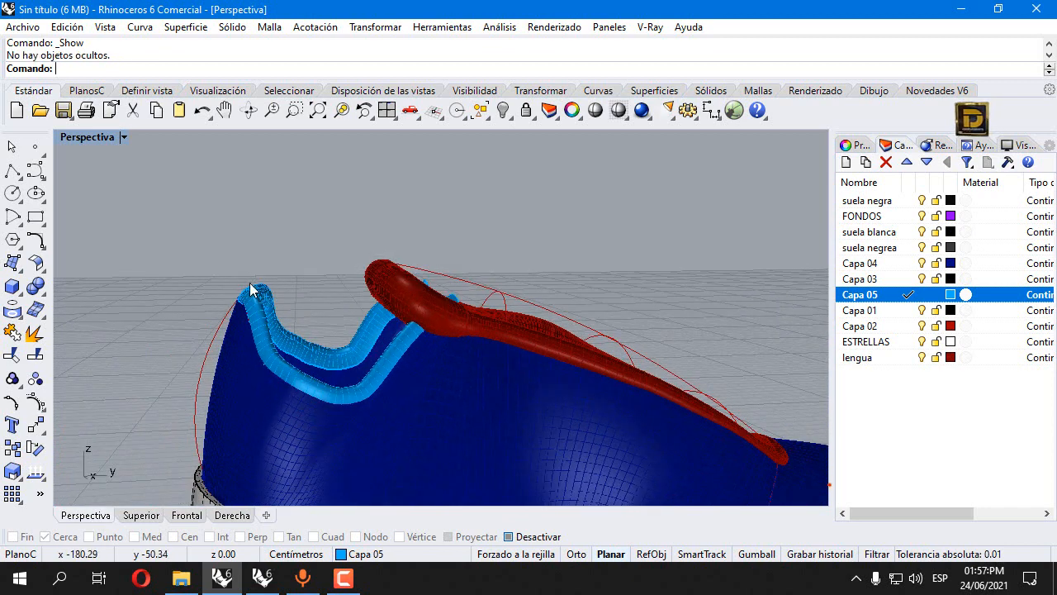
right_drag(279, 330, 428, 315)
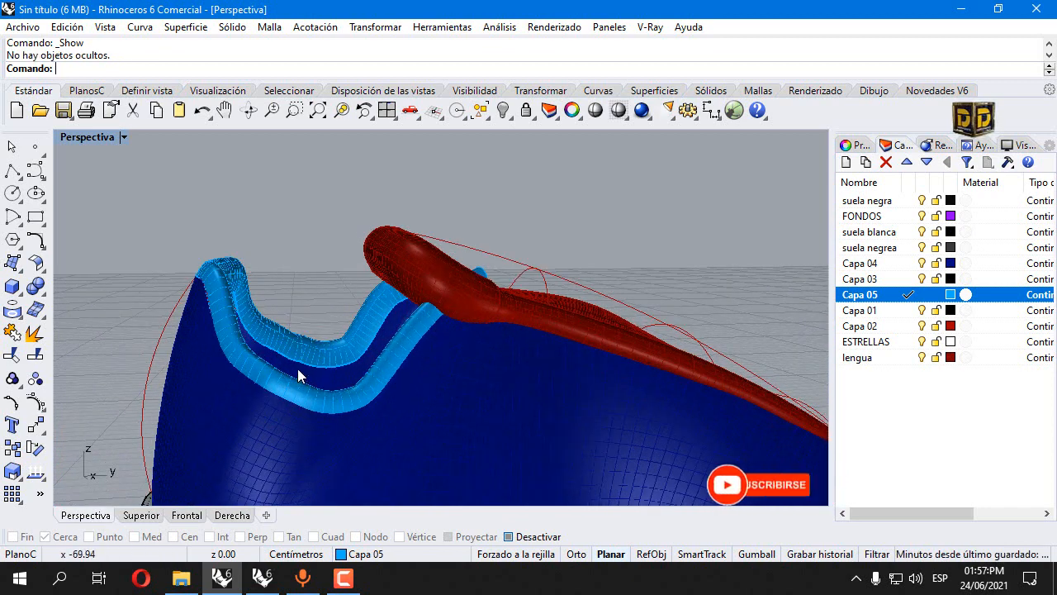
double_click(79, 137)
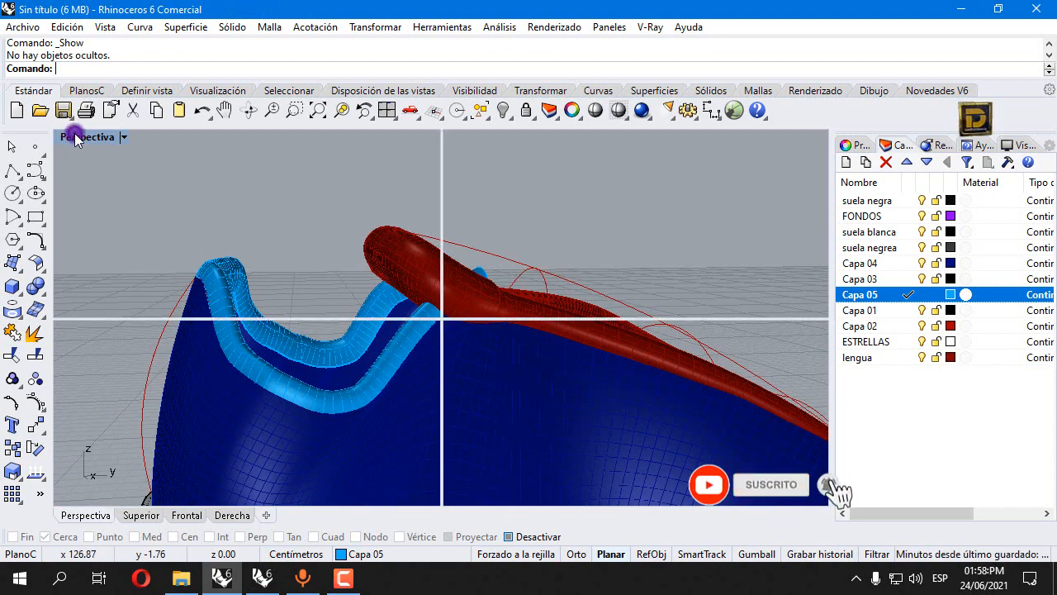
- Draw a straight two-point polyline in the Derecha view, crossing the front end of the collar trim where it meets the tongue
right_drag(627, 419, 524, 401)
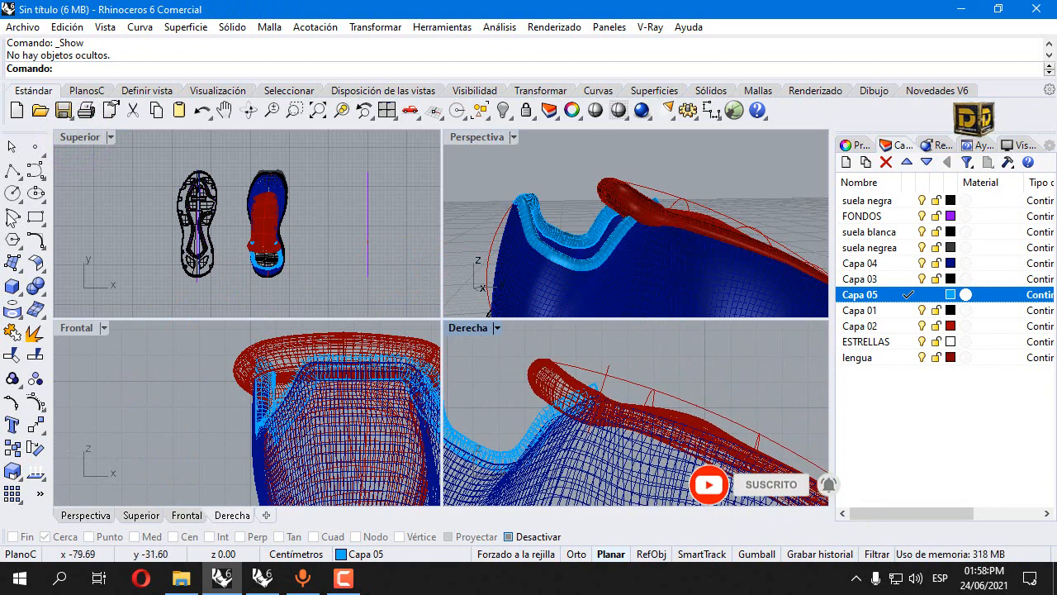
click(13, 170)
click(532, 389)
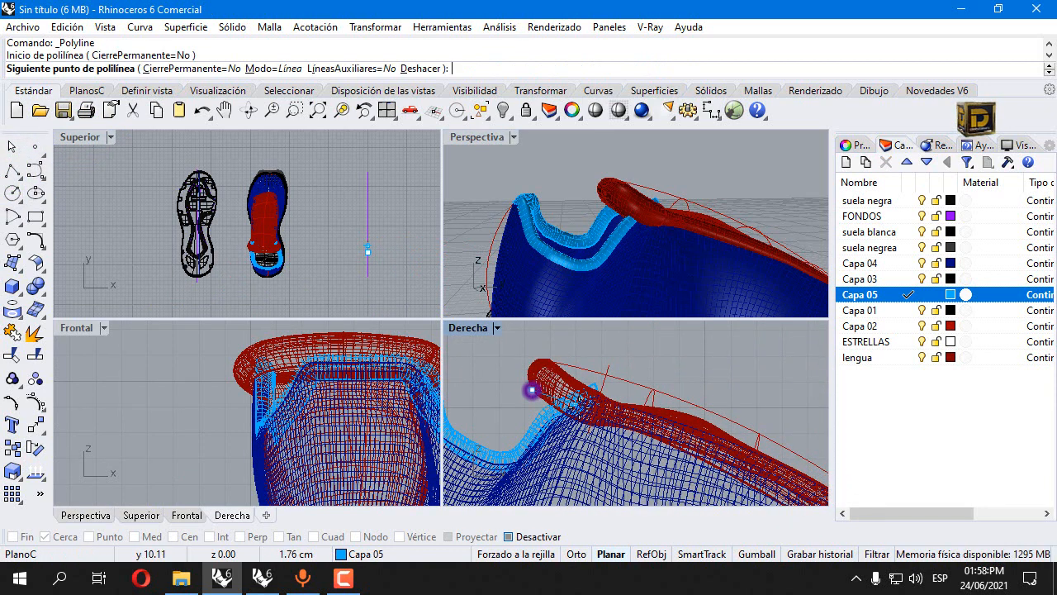
click(590, 414)
right_click(593, 416)
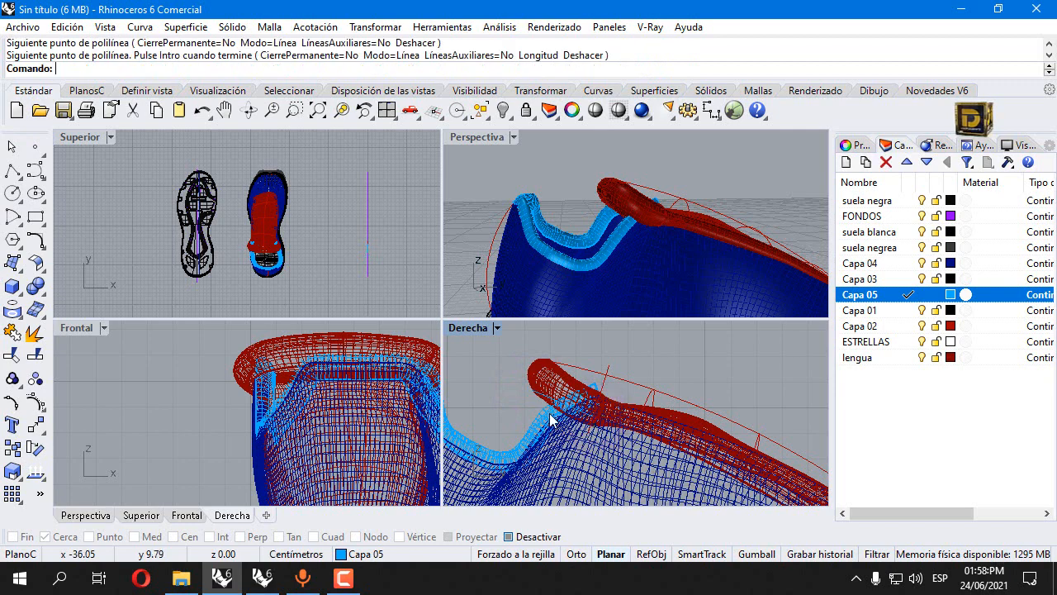
- Isolate the swept collar trim and the straight cutting line by hiding all other objects
scroll(545, 407, up, 4)
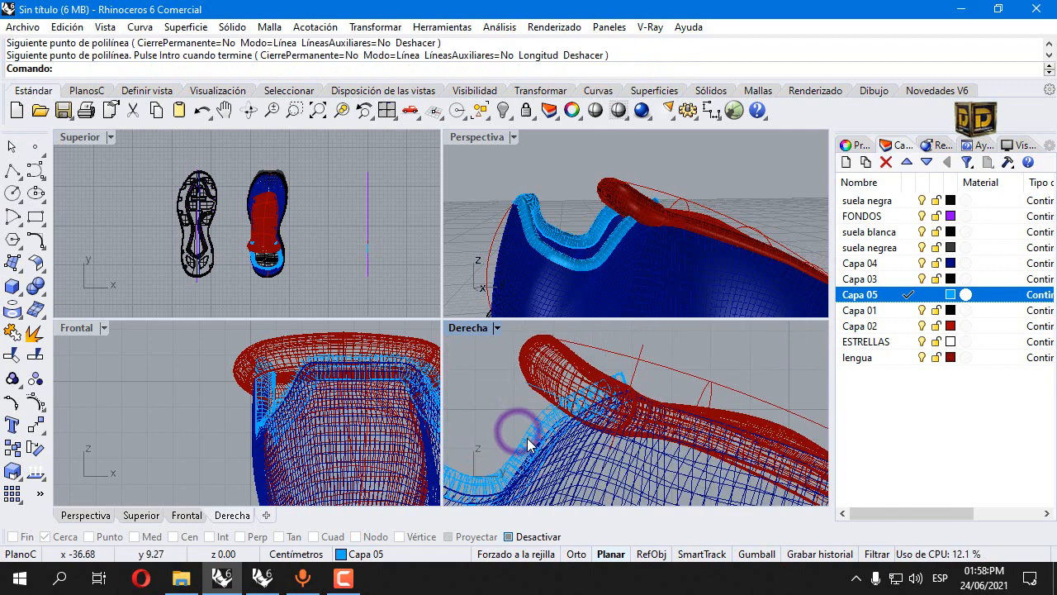
click(517, 435)
scroll(524, 397, up, 5)
click(522, 360)
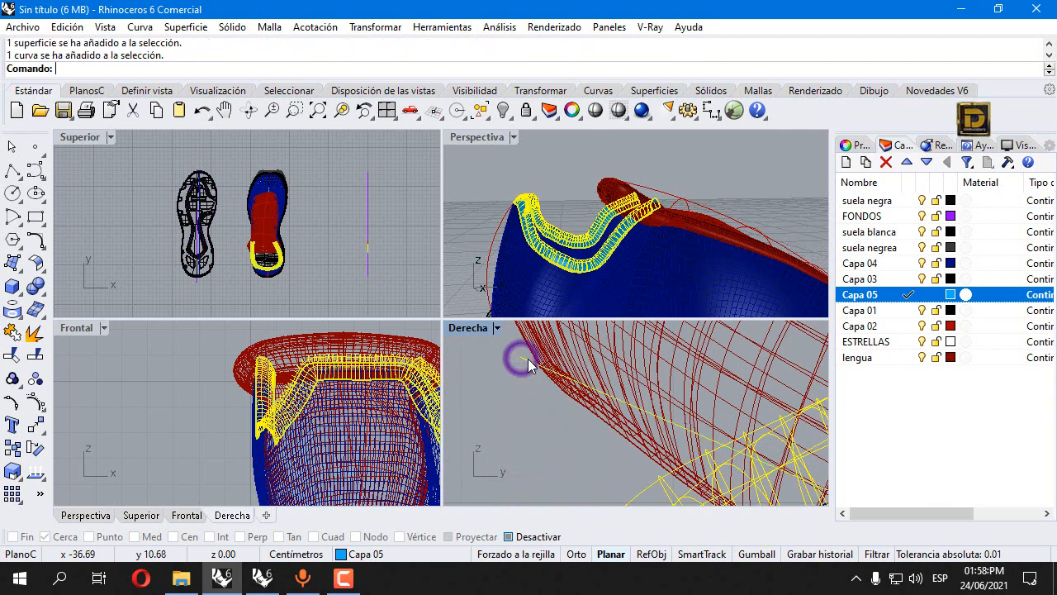
click(508, 113)
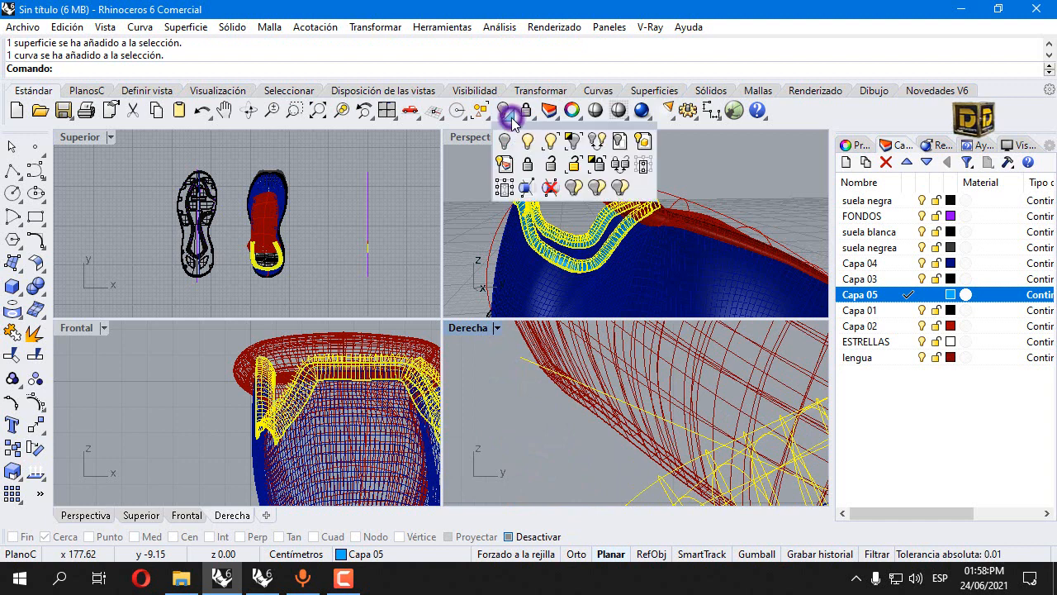
click(573, 139)
- Trim off the collar trim's front ends beyond the straight cutting line in the Derecha view
click(607, 358)
click(593, 393)
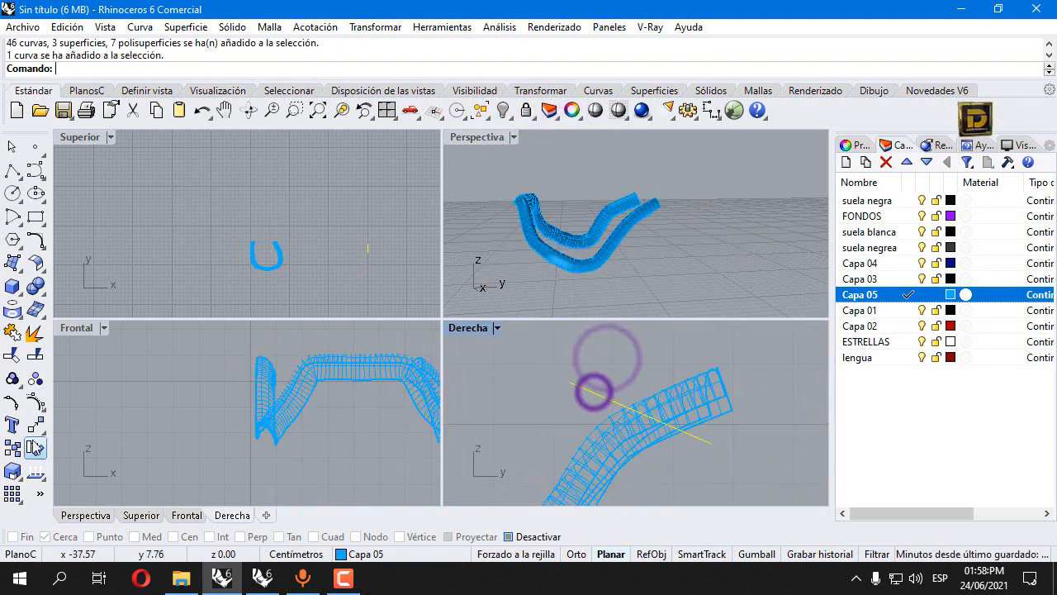
click(12, 355)
click(718, 370)
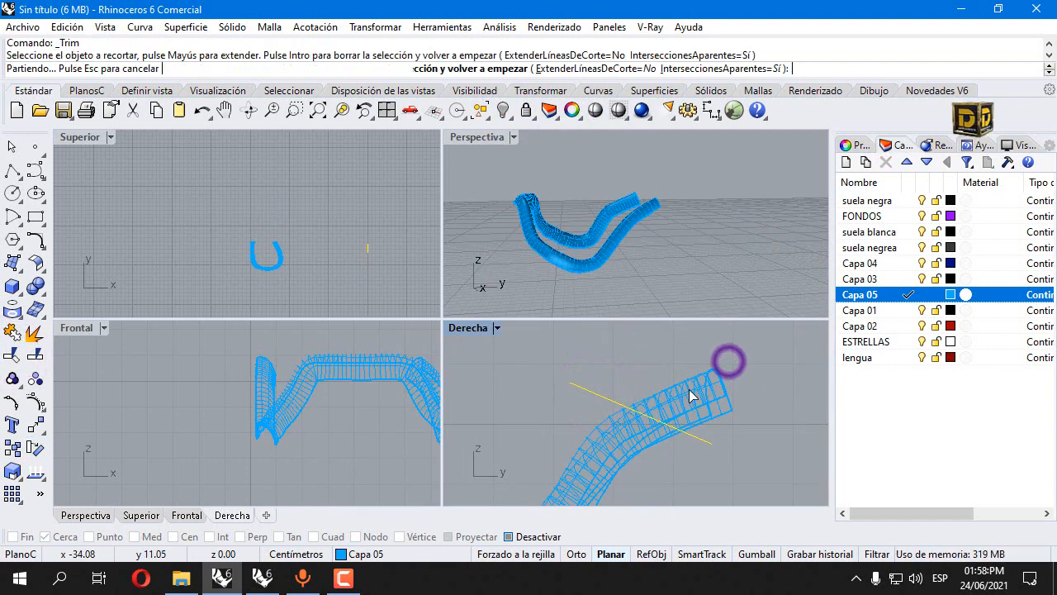
key(Return)
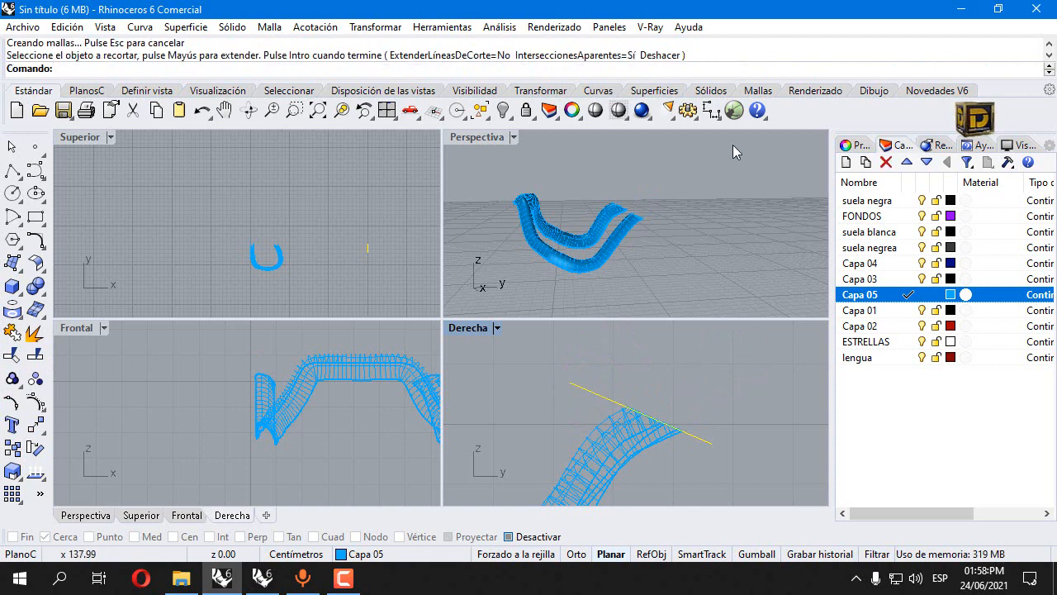
- Show all hidden objects and display the maximized Perspectiva view in Sombreado mode
click(501, 113)
right_drag(576, 195, 760, 245)
double_click(506, 140)
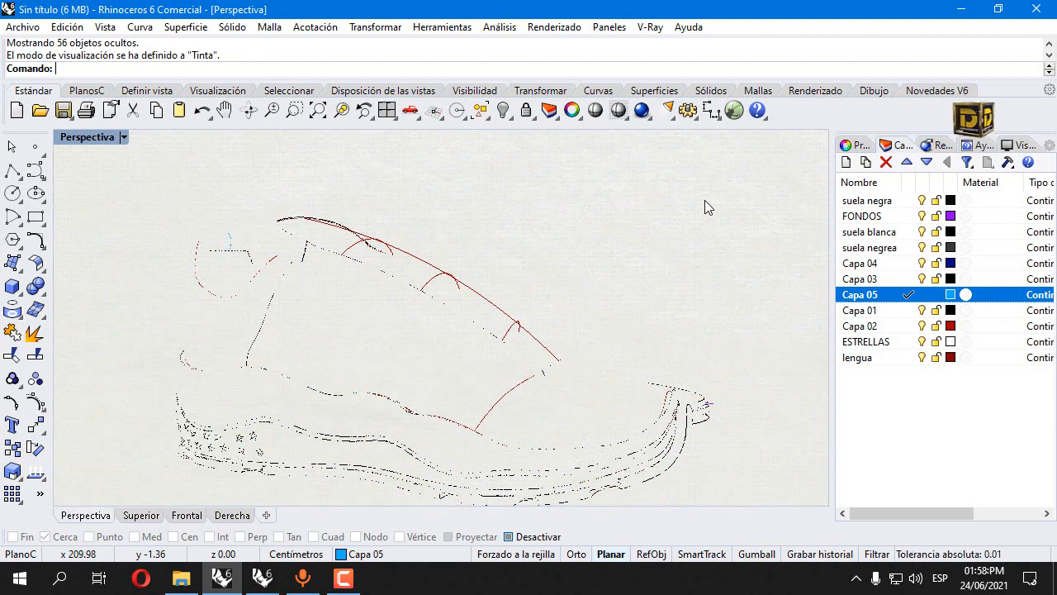
right_drag(341, 223, 478, 462)
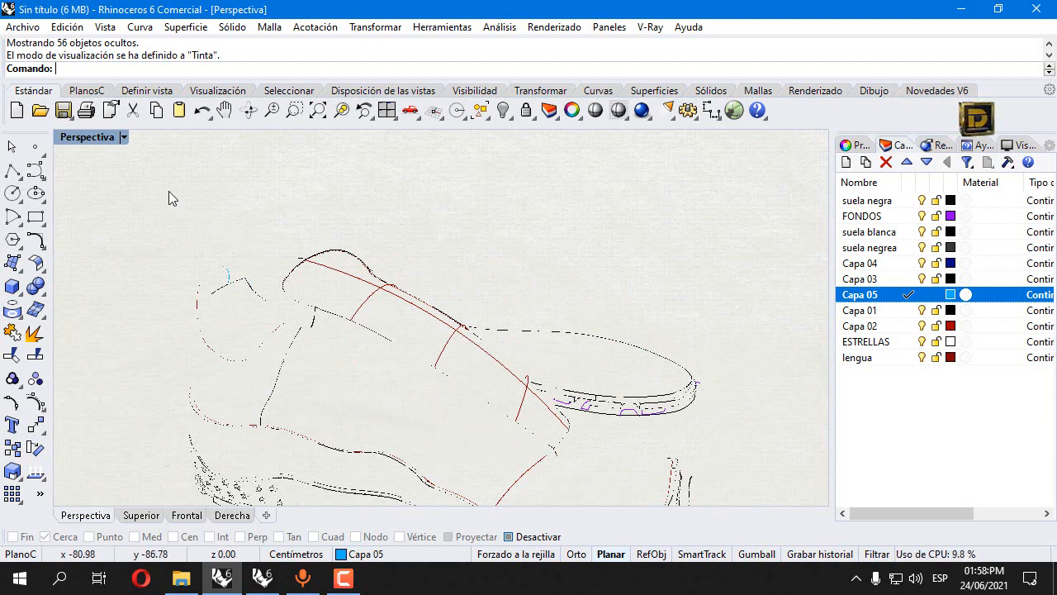
click(125, 138)
click(178, 62)
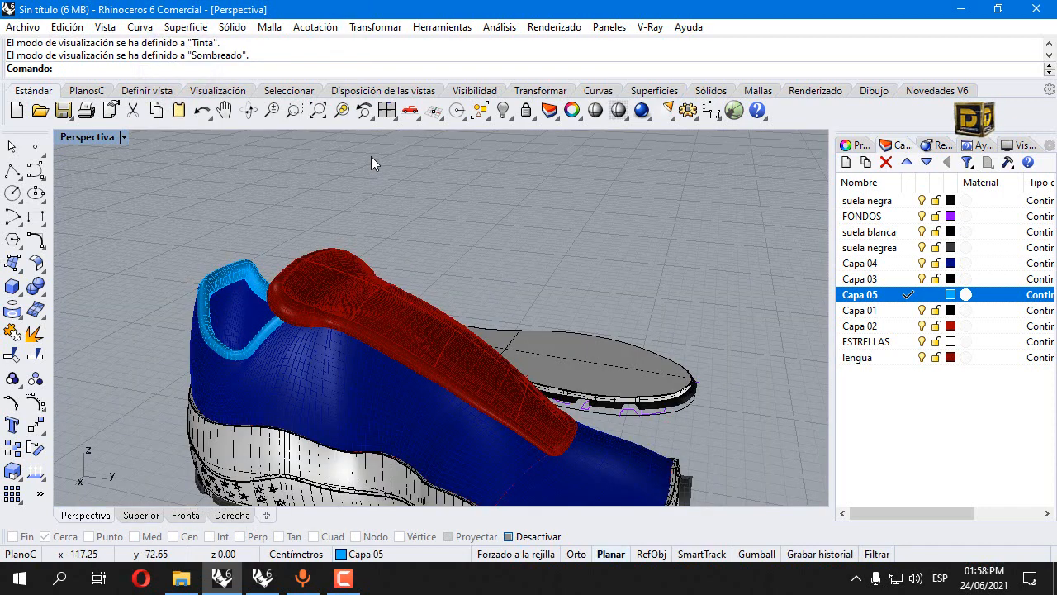
- Examine the toe surface's fit against the tongue and sole, and view the whole shoe from the side
scroll(604, 221, down, 3)
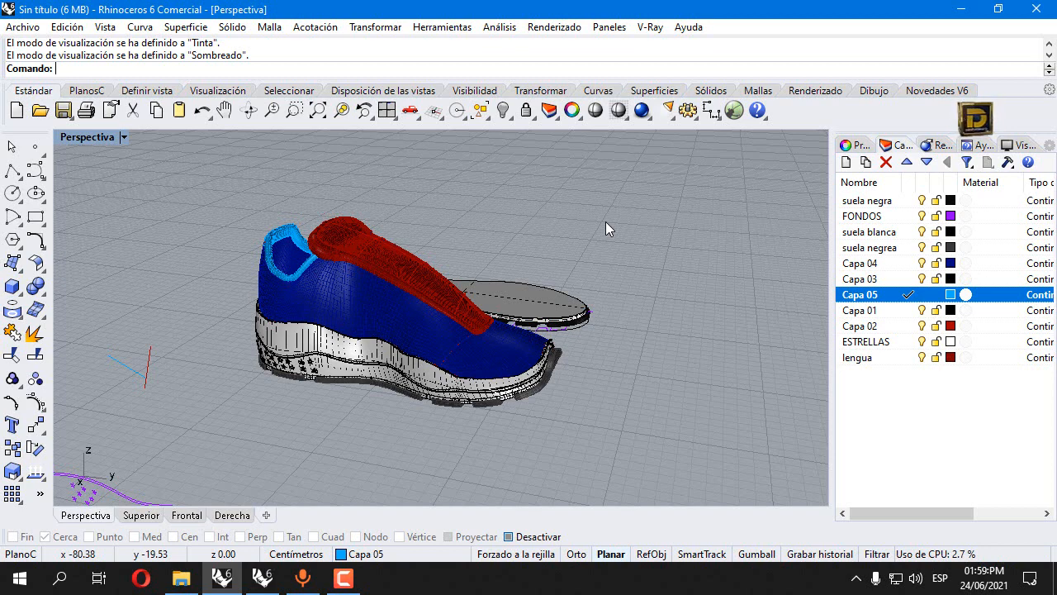
click(521, 326)
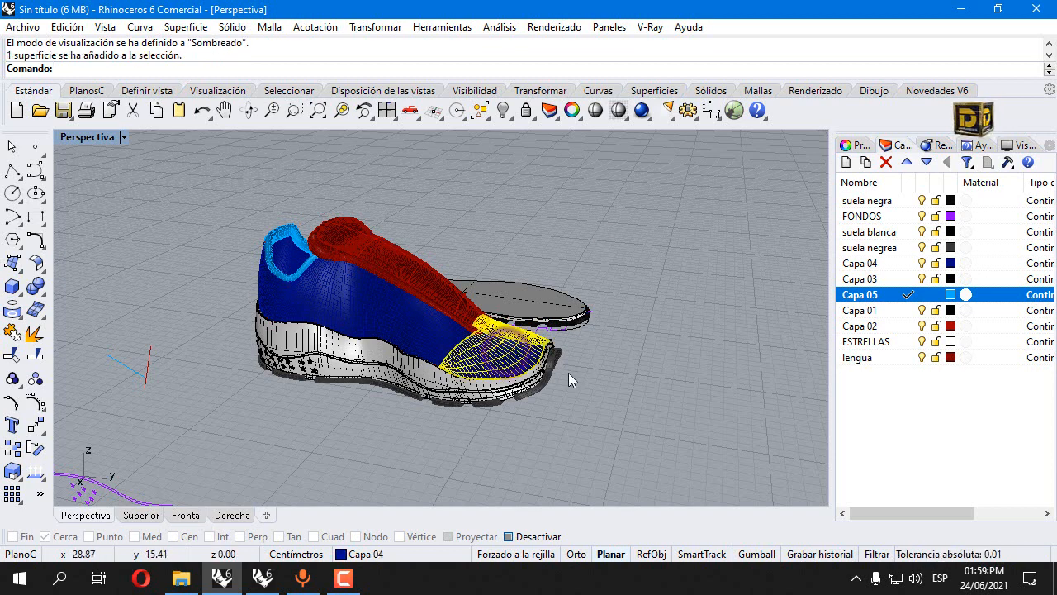
click(626, 398)
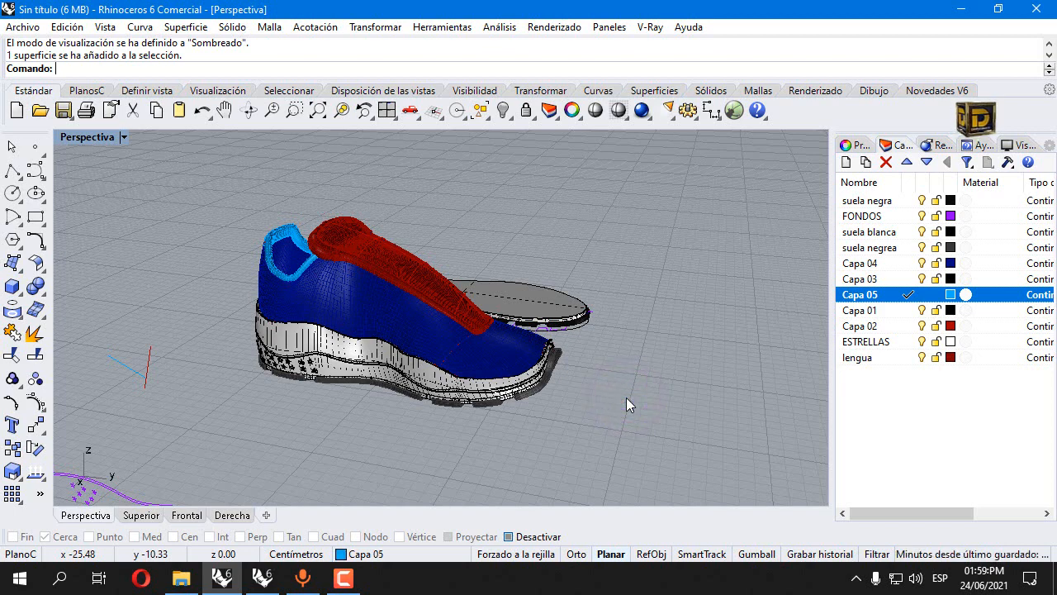
scroll(515, 334, up, 4)
click(491, 347)
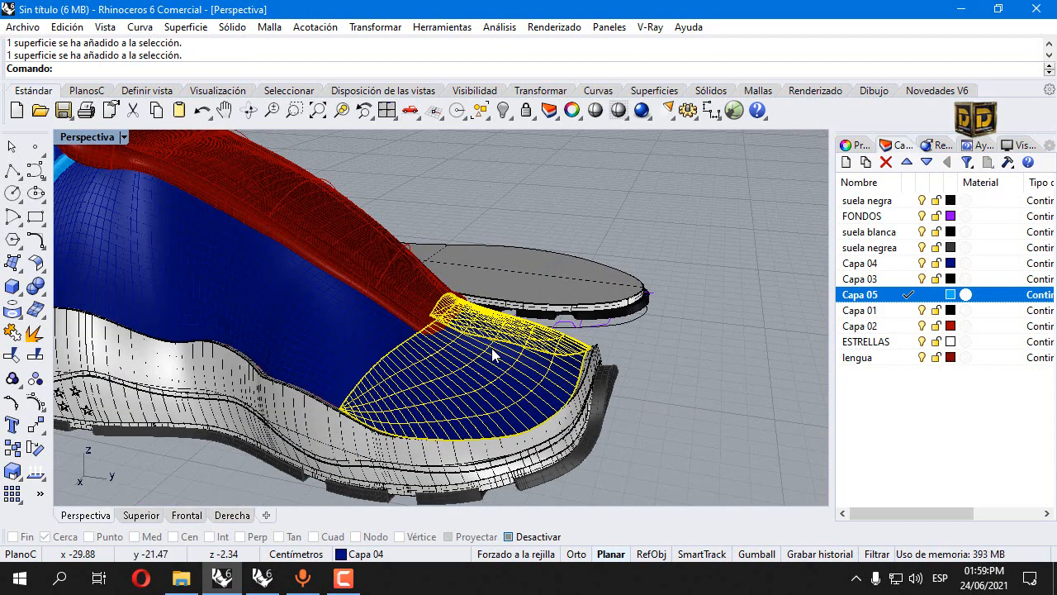
click(786, 378)
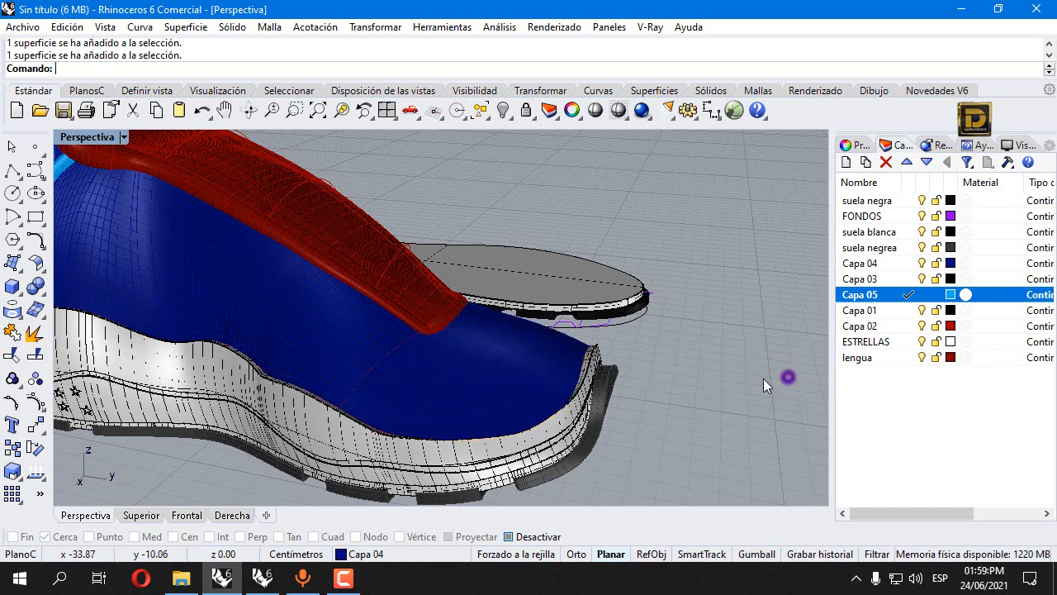
scroll(722, 356, down, 3)
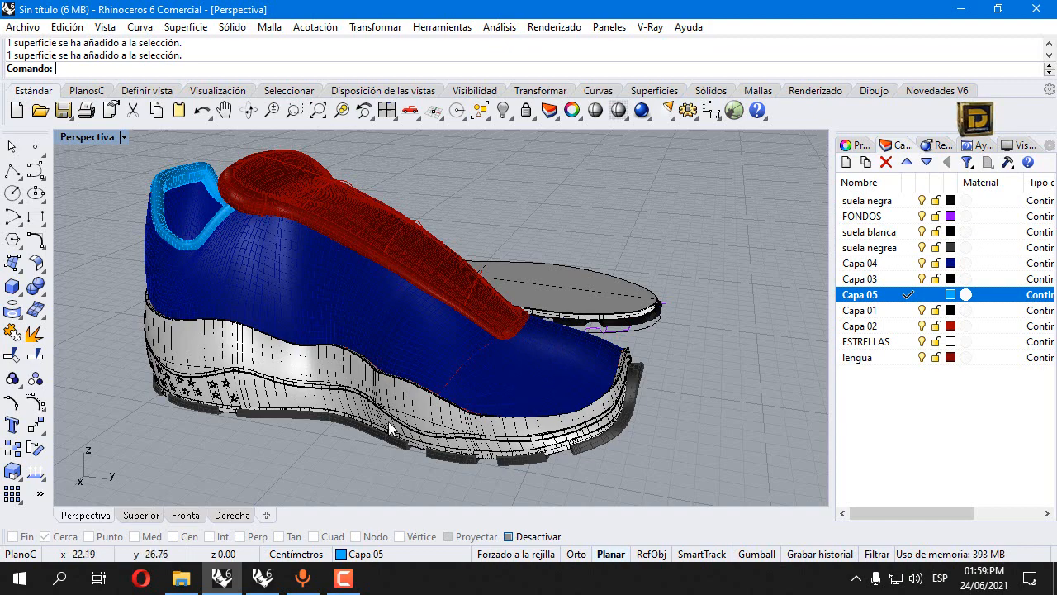
right_drag(161, 402, 349, 435)
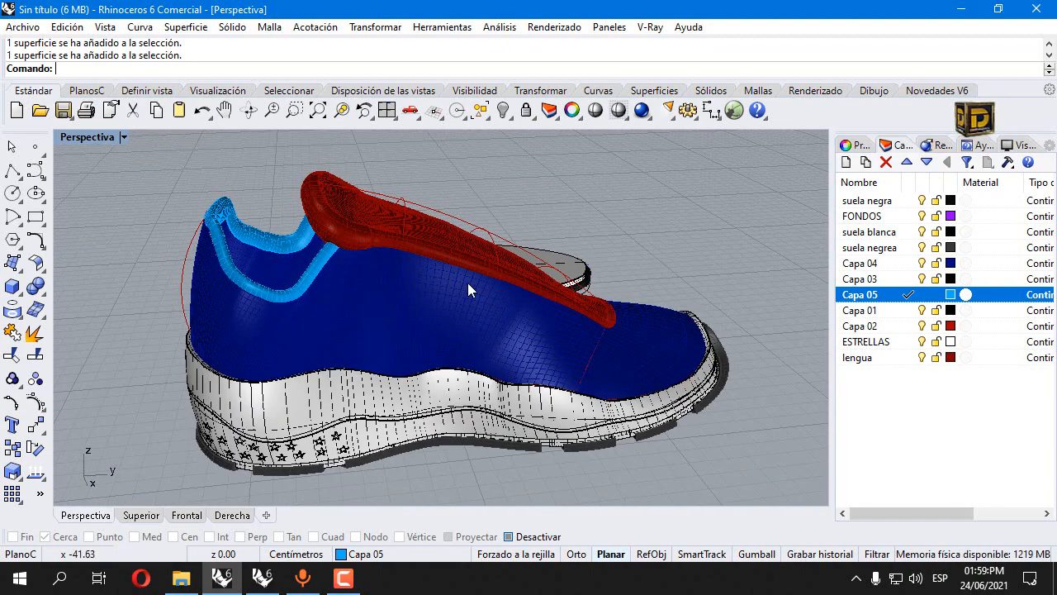